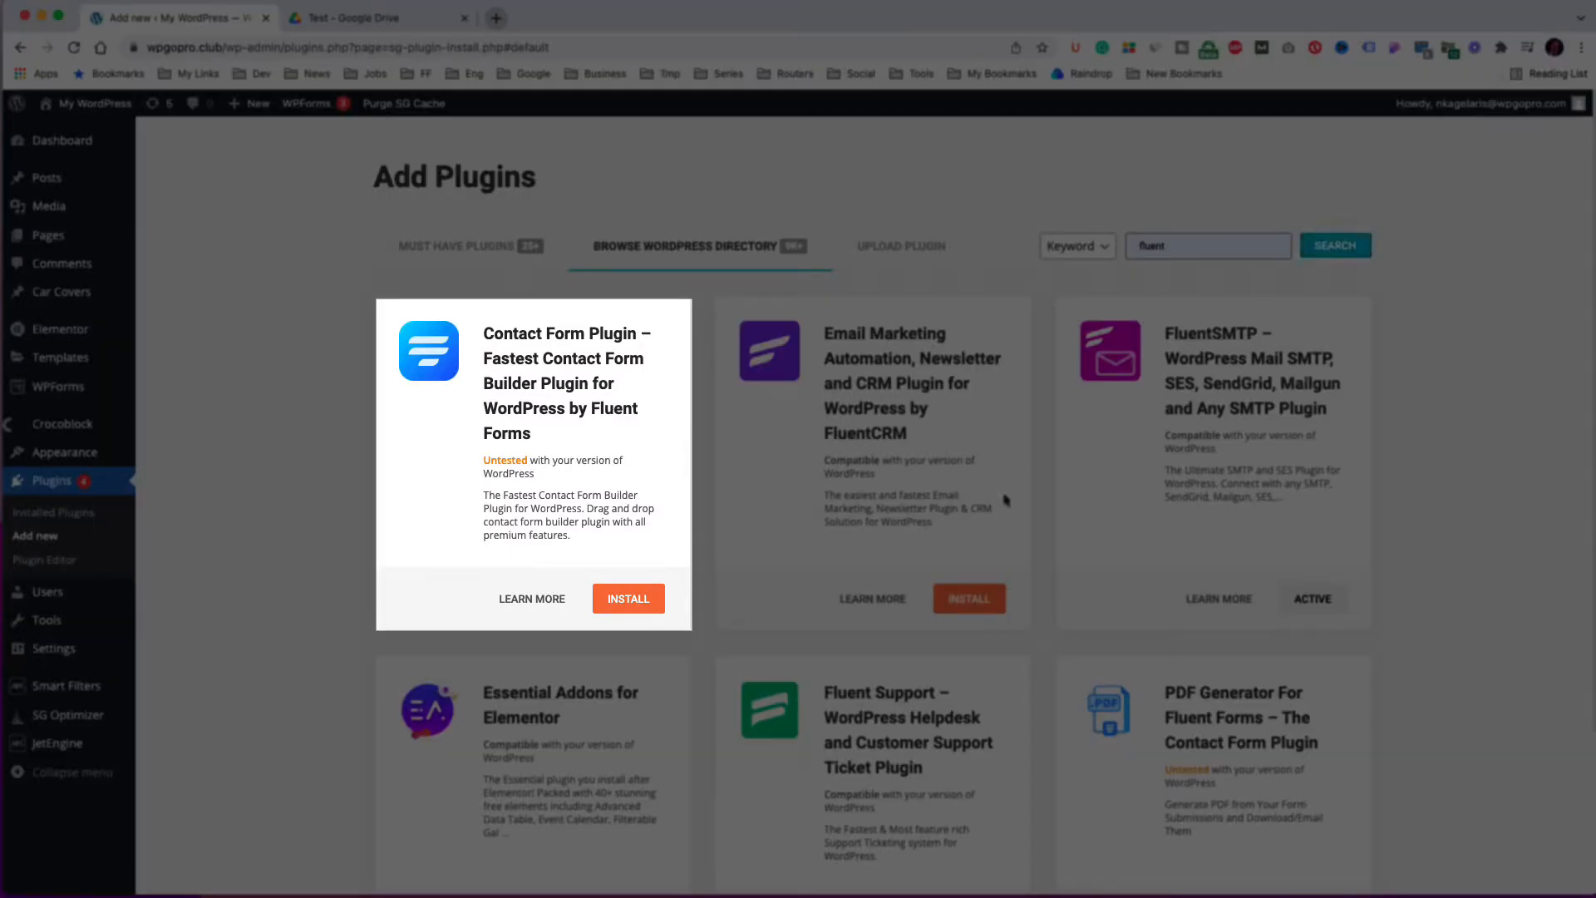
Install the Fluent Forms contact form plugin, then search the plugin directory for fluent and install FluentCRM.
click(629, 600)
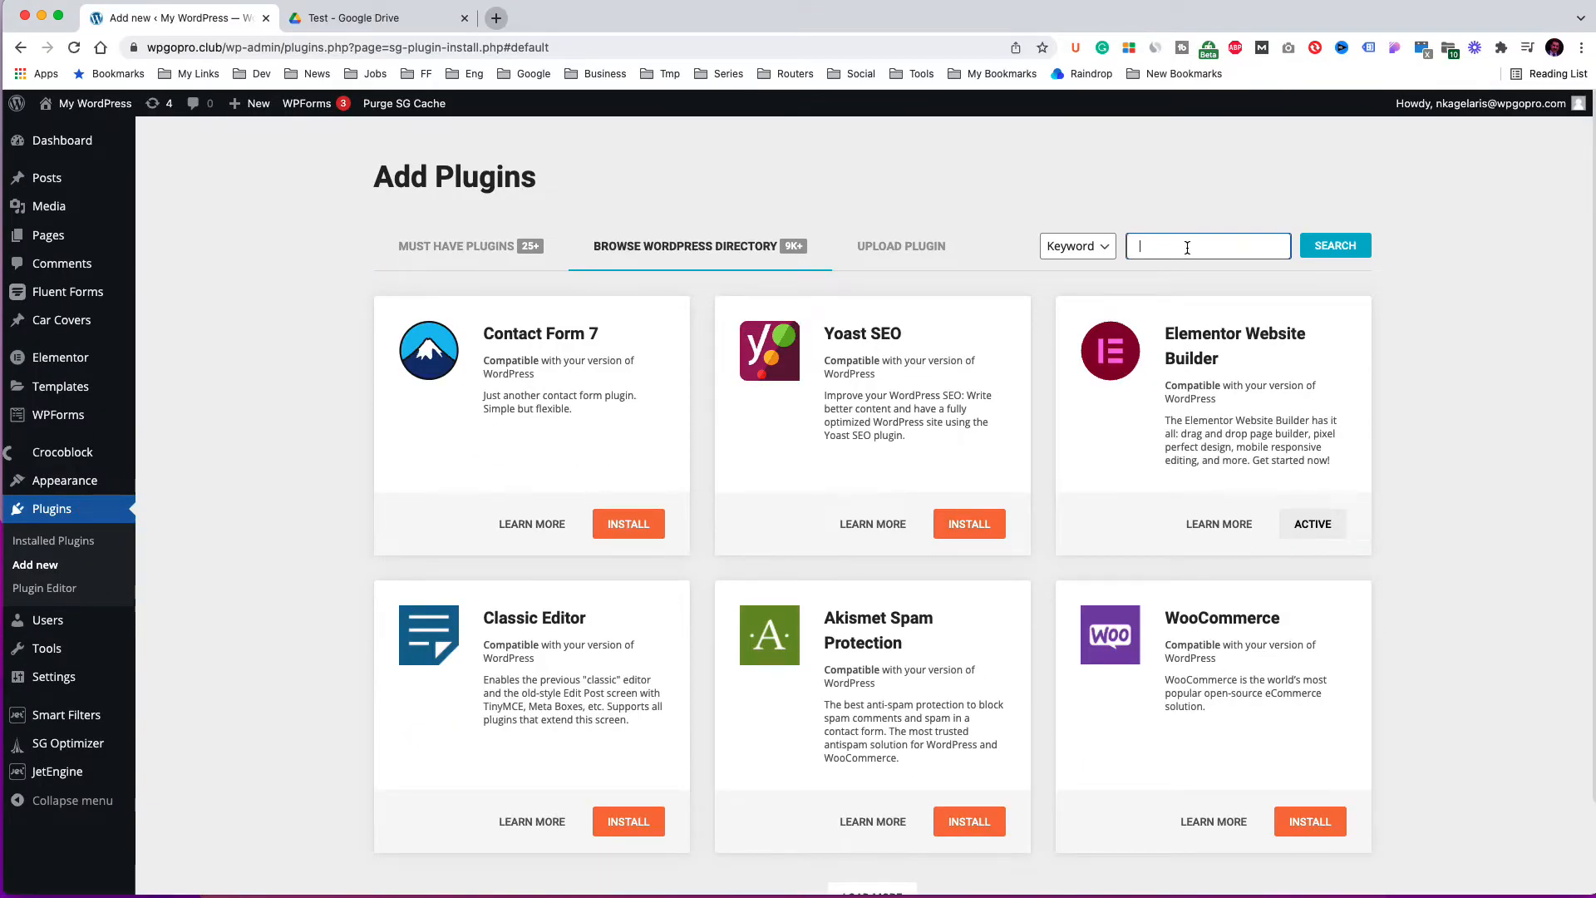
text(fluent)
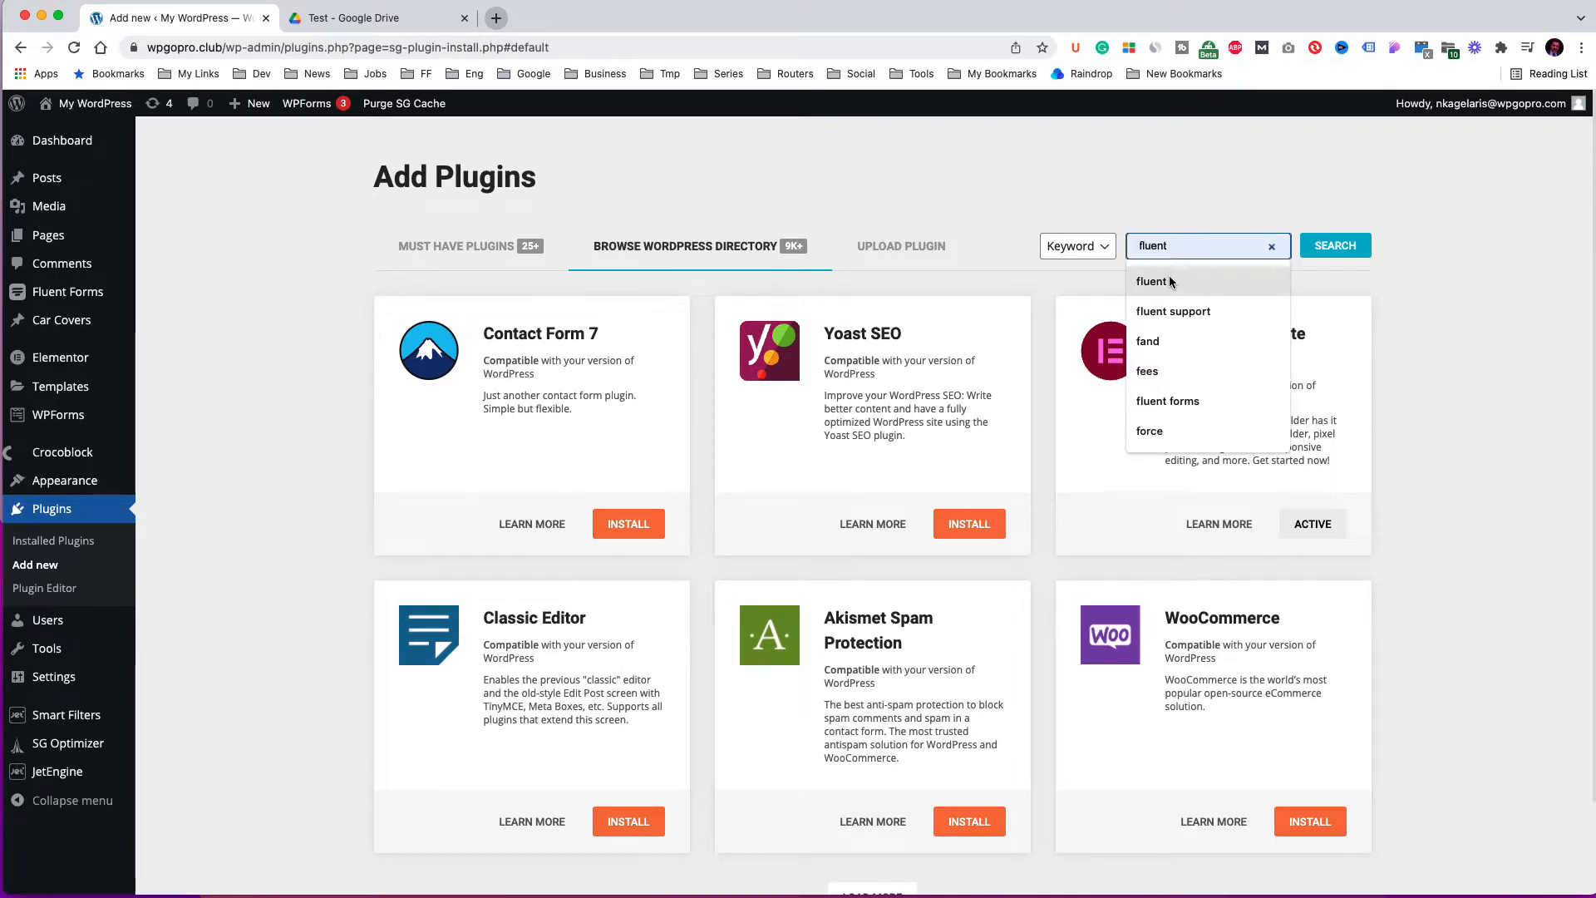
click(1353, 246)
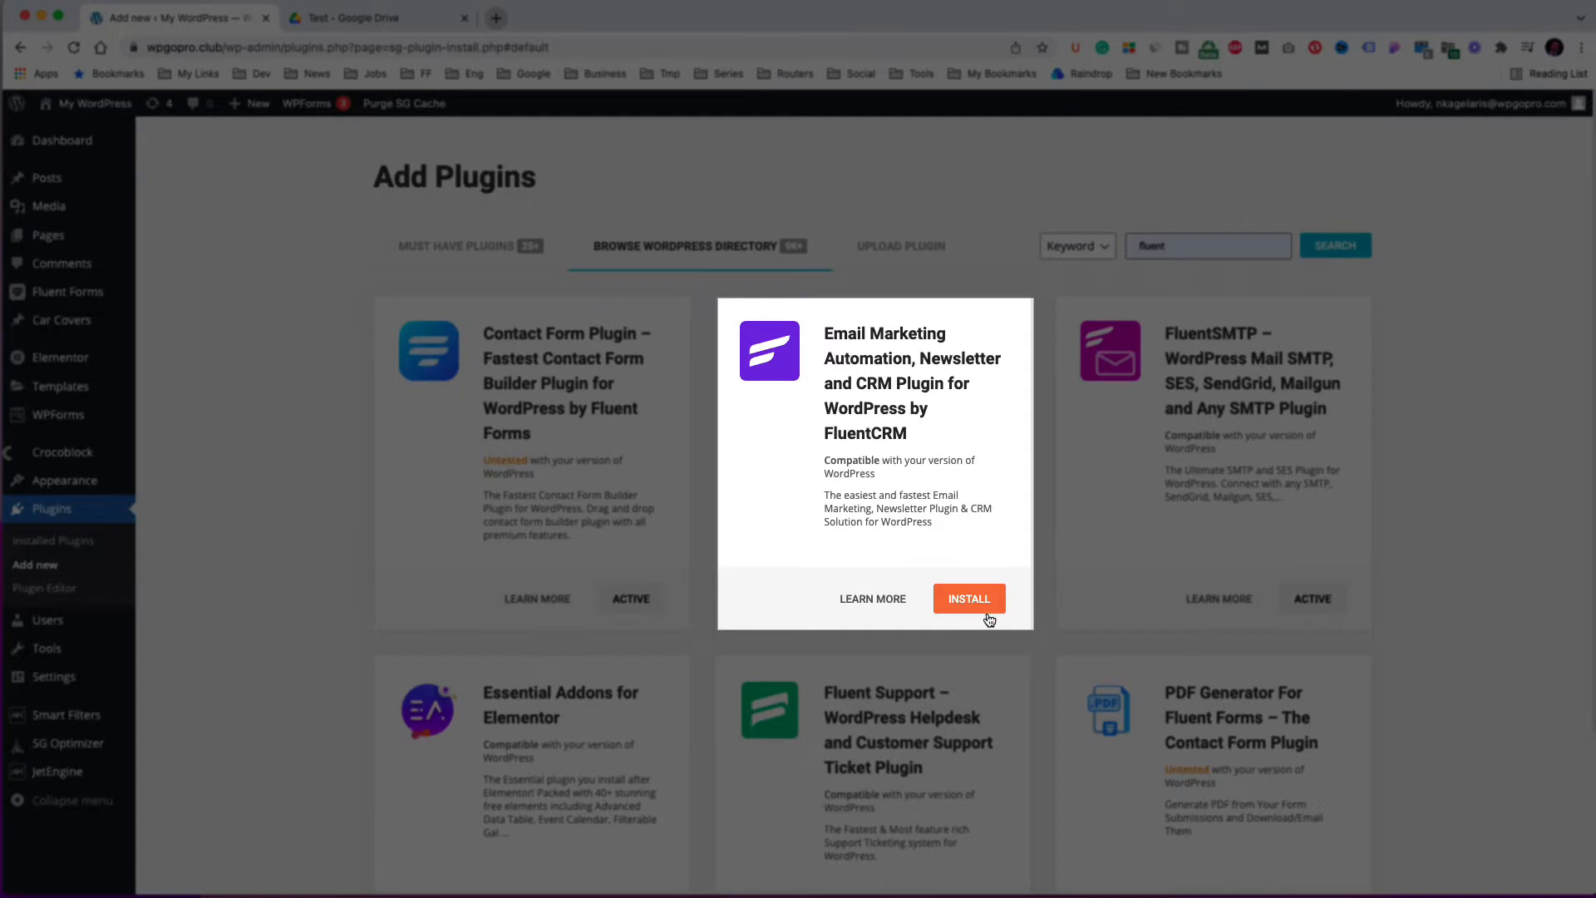
click(984, 609)
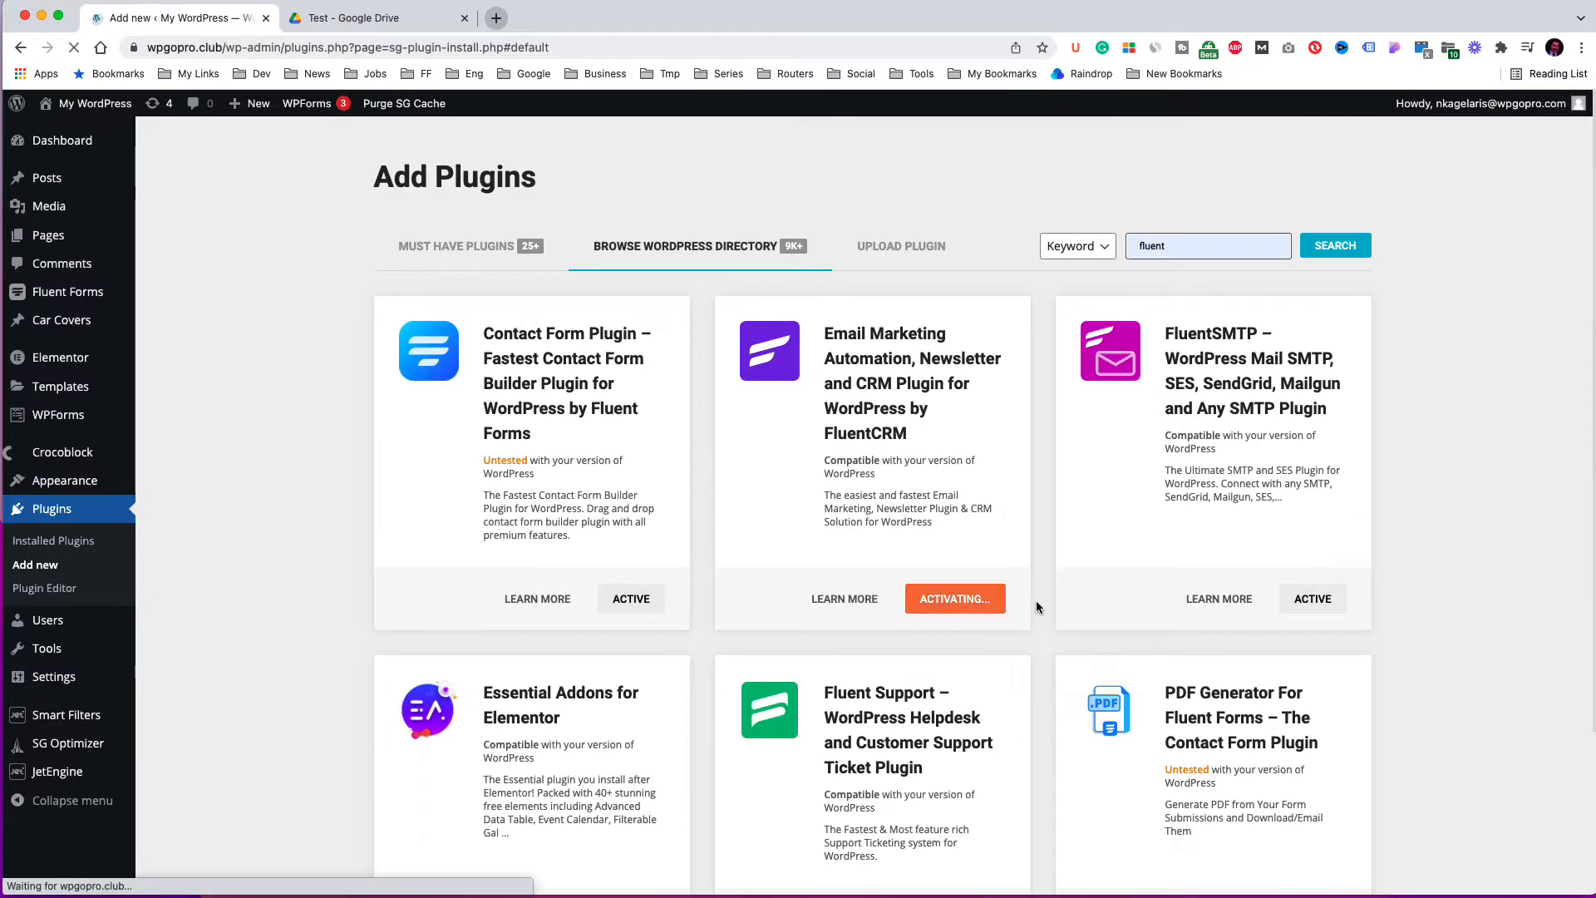
Open the FluentCRM dashboard and start its setup wizard.
mouse_move(64, 172)
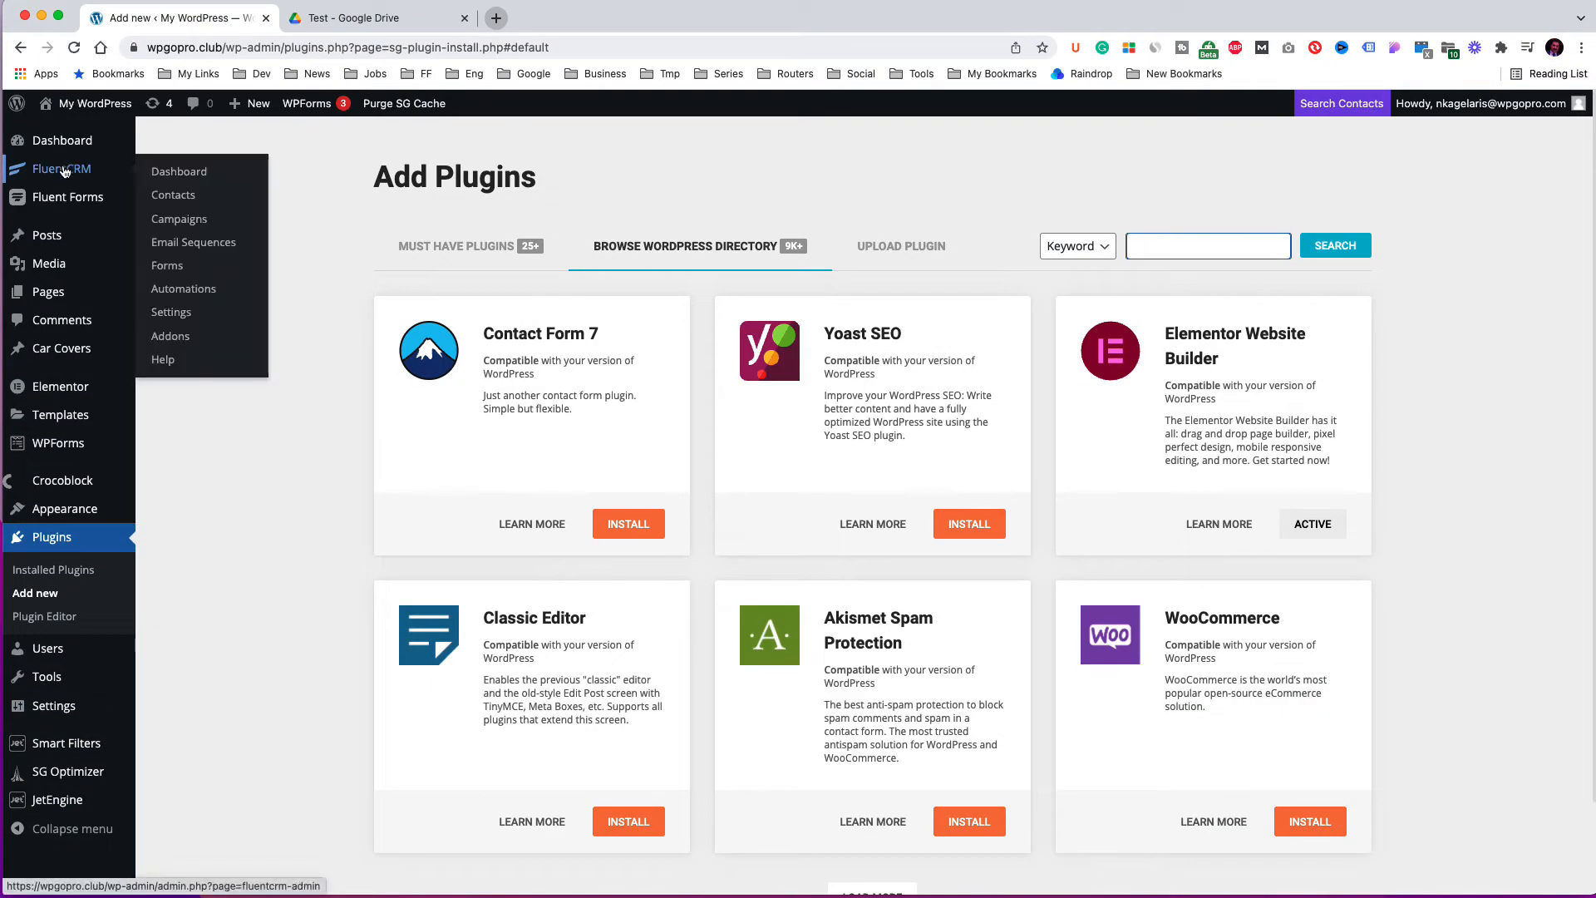
click(163, 171)
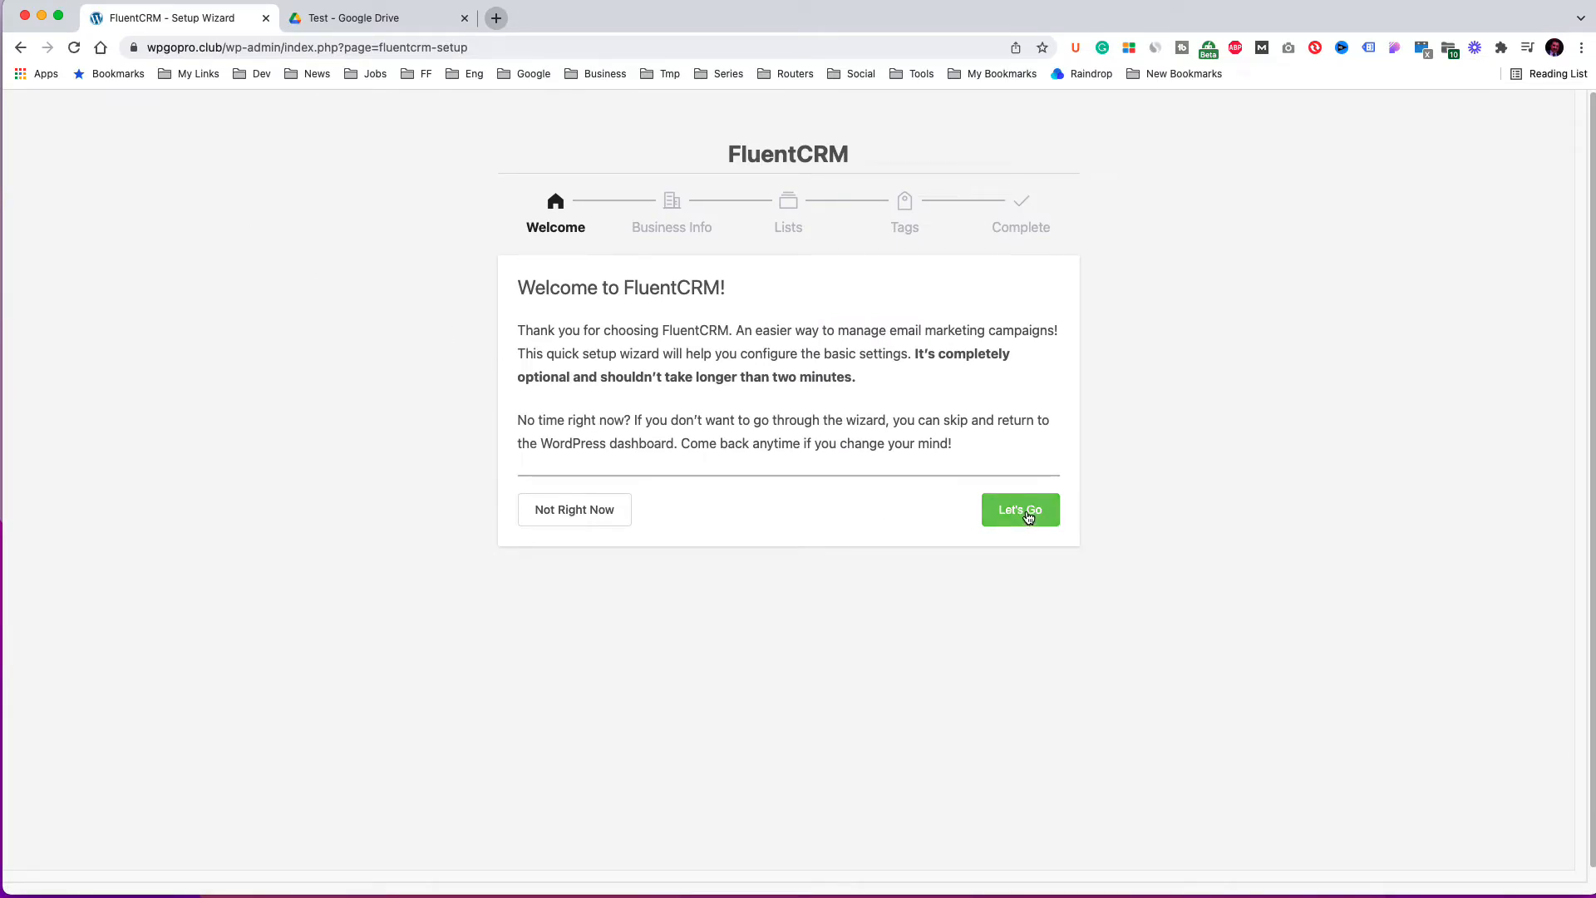
click(1027, 516)
Set the business name to The Club, enter the business address, and continue to the next wizard step.
click(665, 391)
text(The Club)
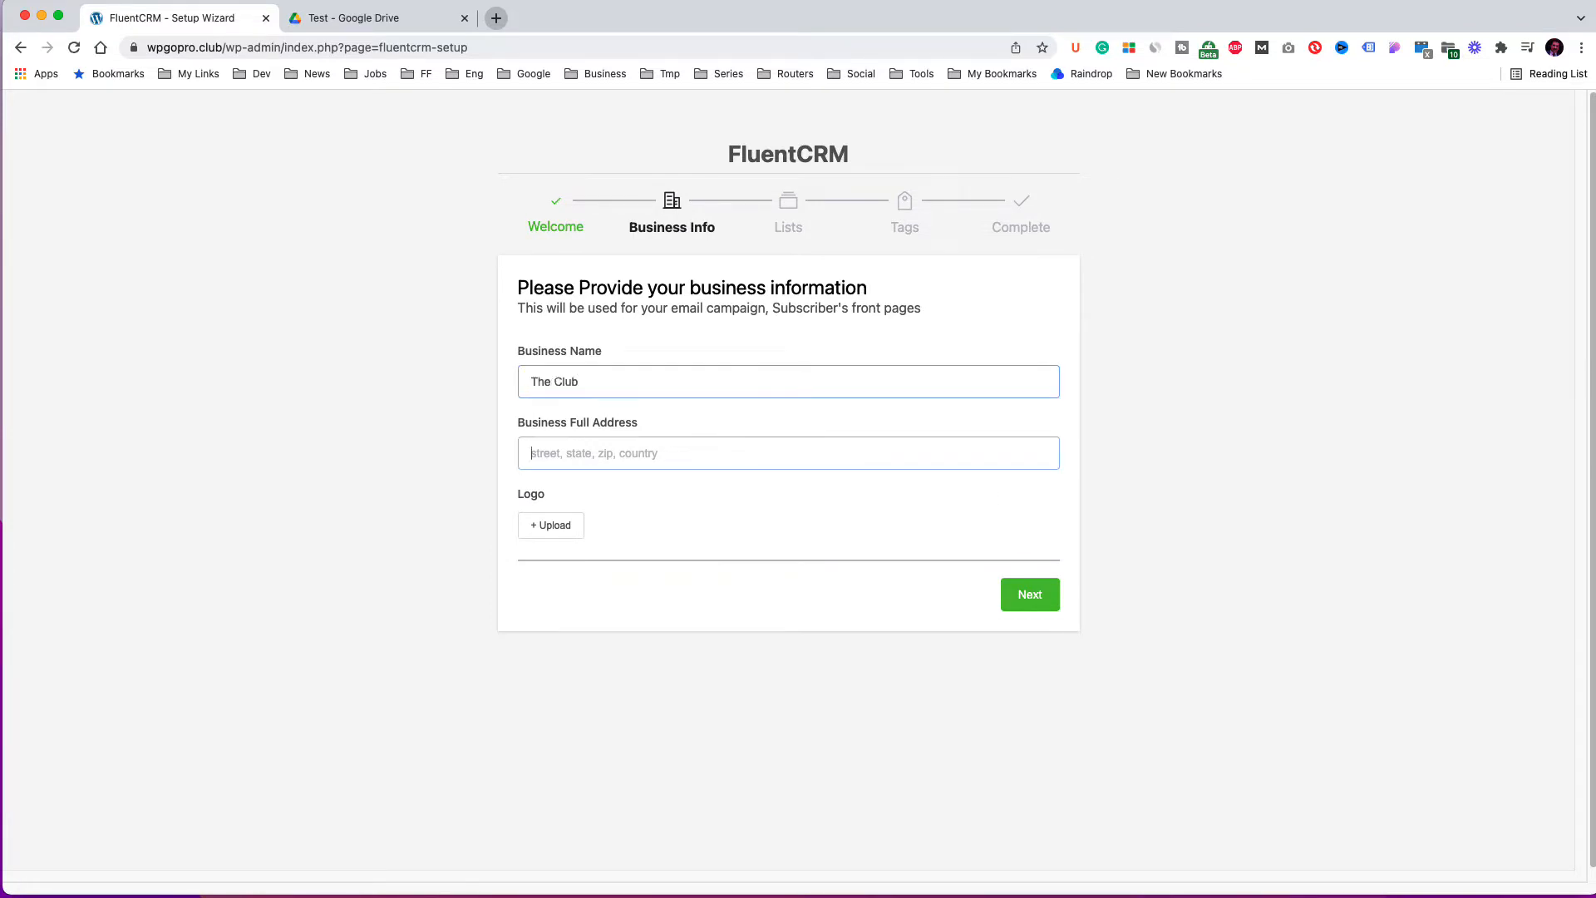
text(Australia)
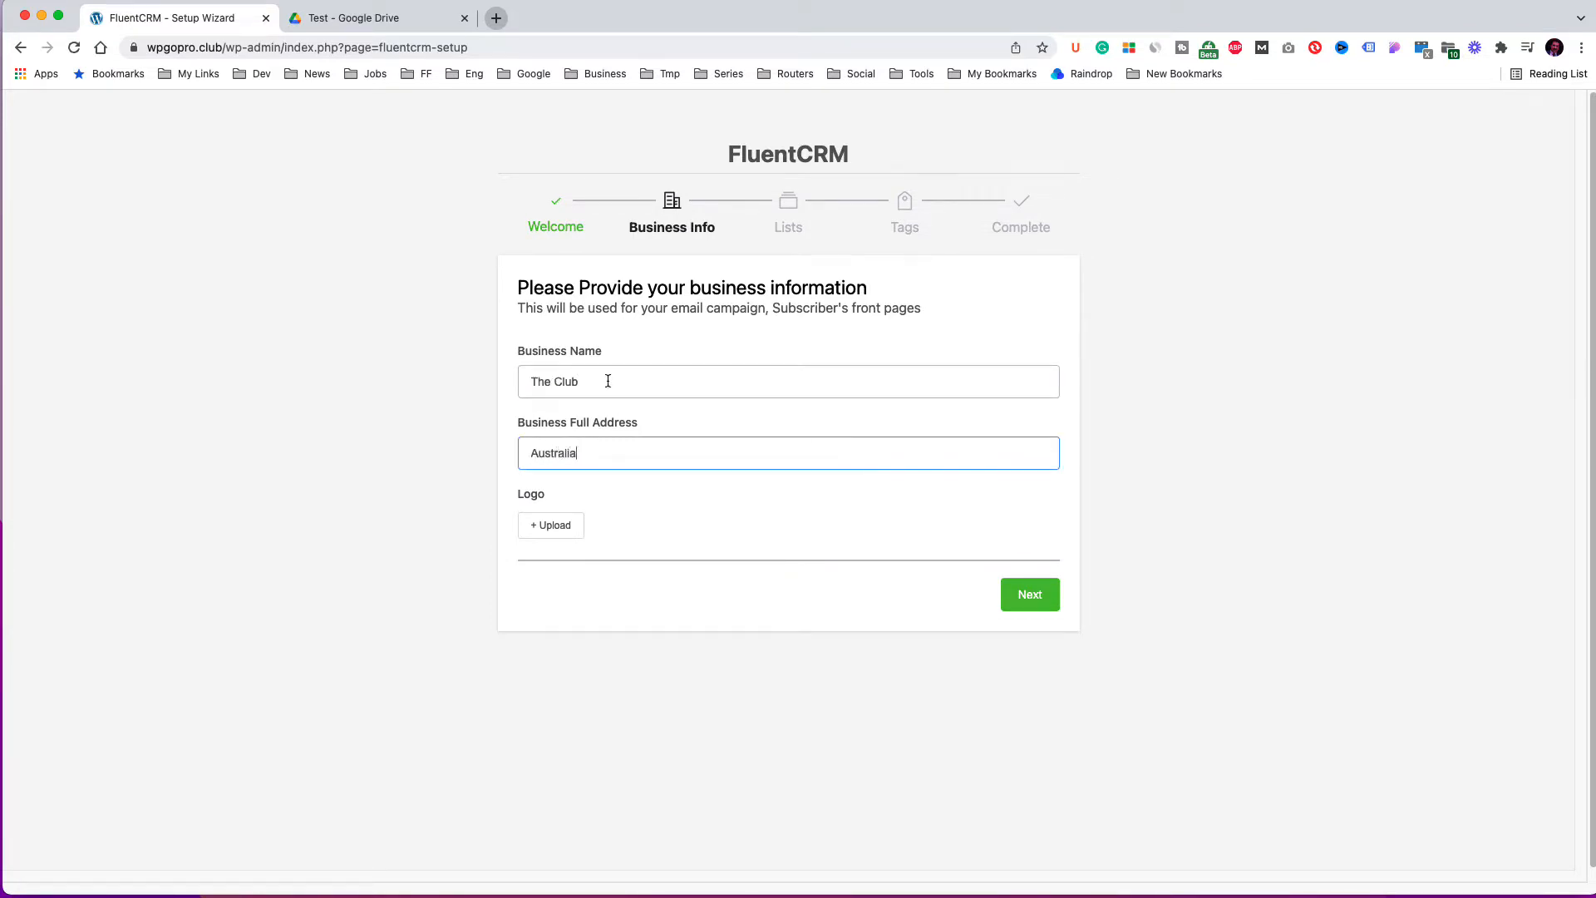
click(1033, 595)
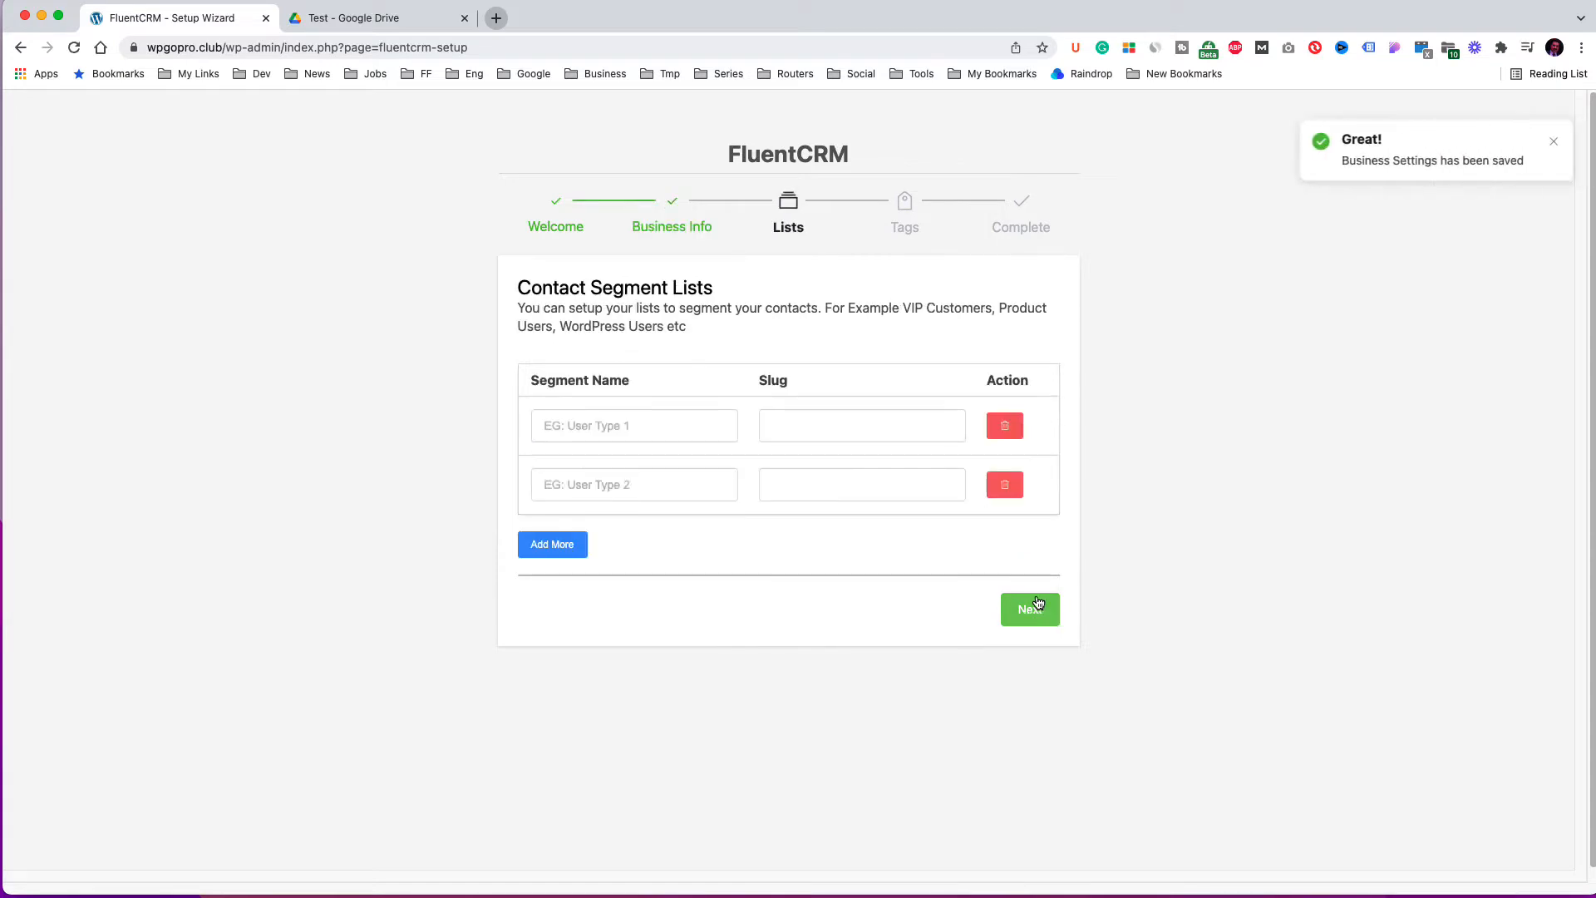
Create two contact segment lists named Freebie and Contact and continue.
click(609, 428)
text(Freebie)
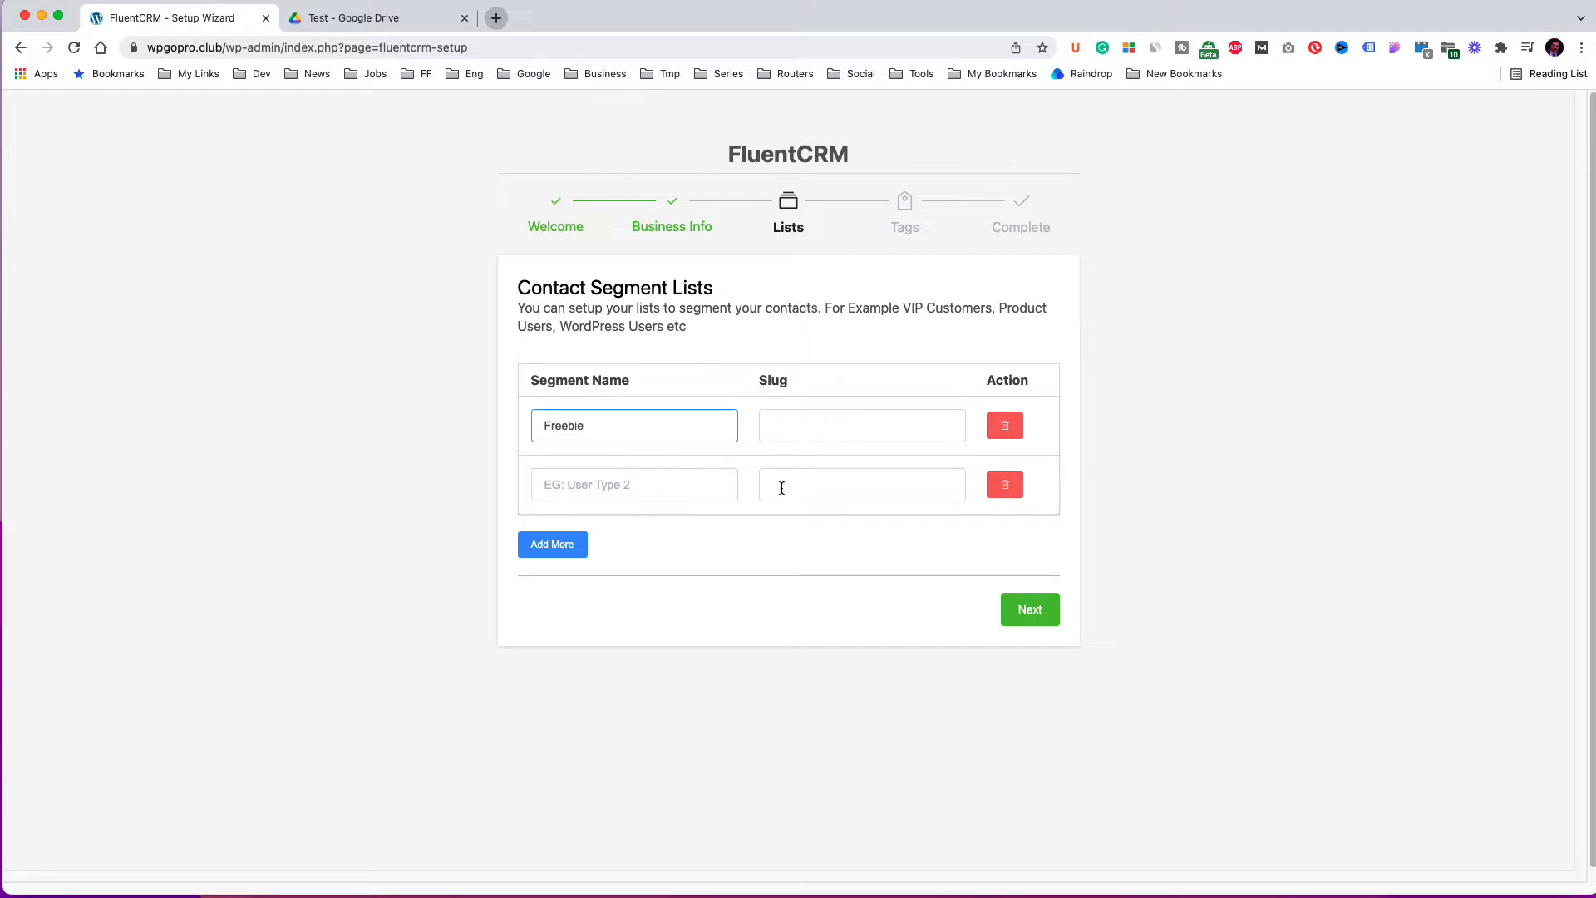
click(811, 484)
click(608, 482)
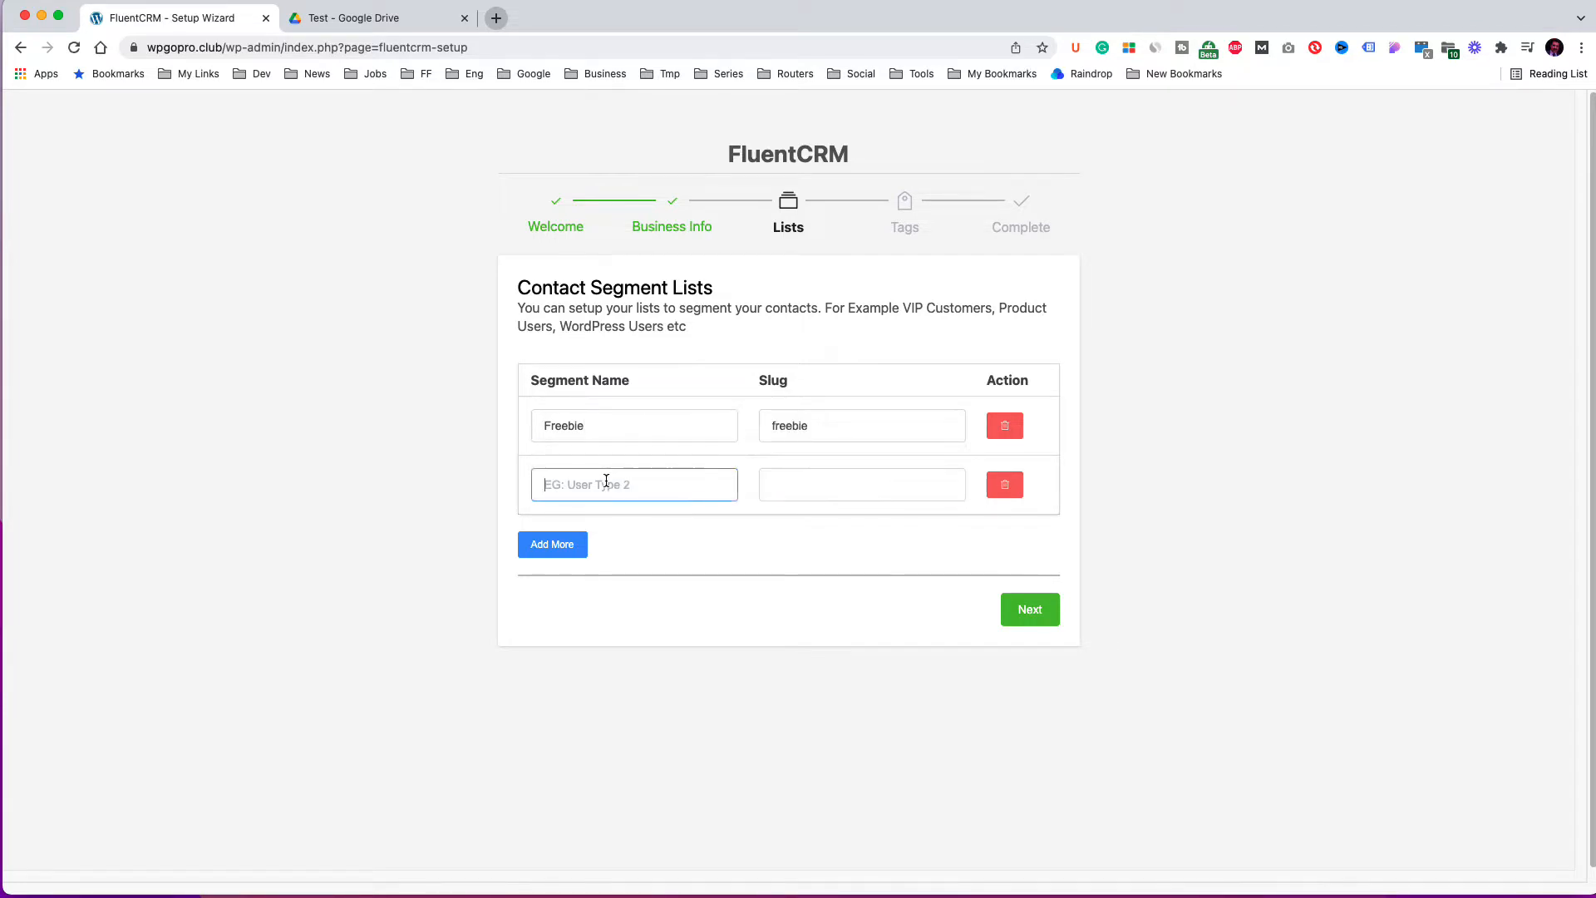
text(Contact)
click(834, 491)
click(1041, 623)
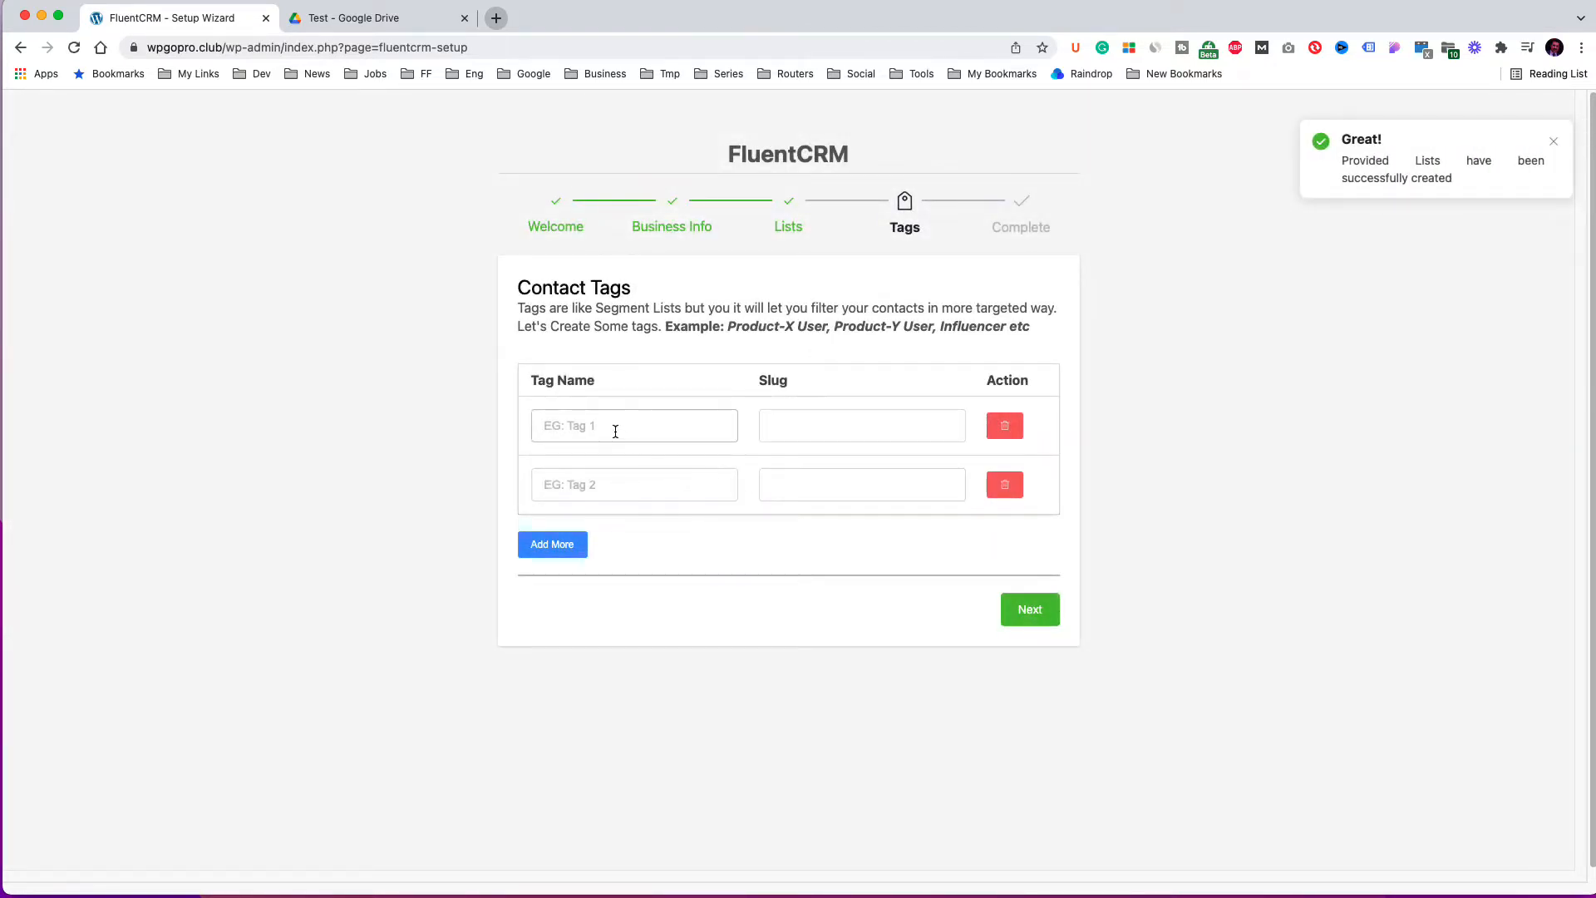
Create contact tags FreebieRegistration and FreebieSent and continue.
click(614, 429)
text(FreebieRegistration)
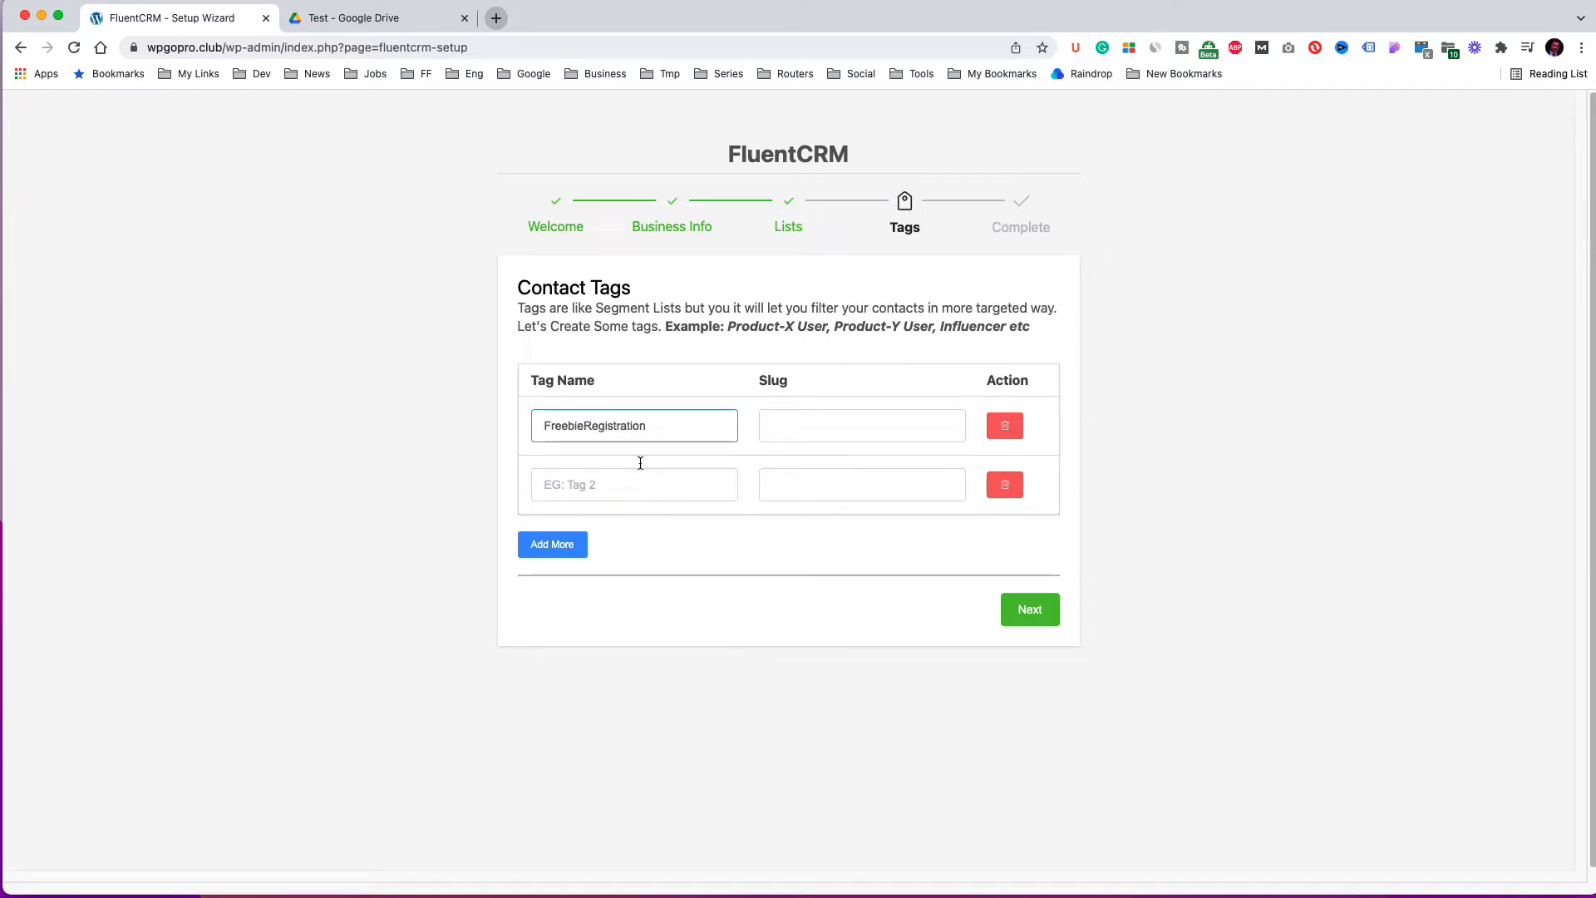
click(615, 486)
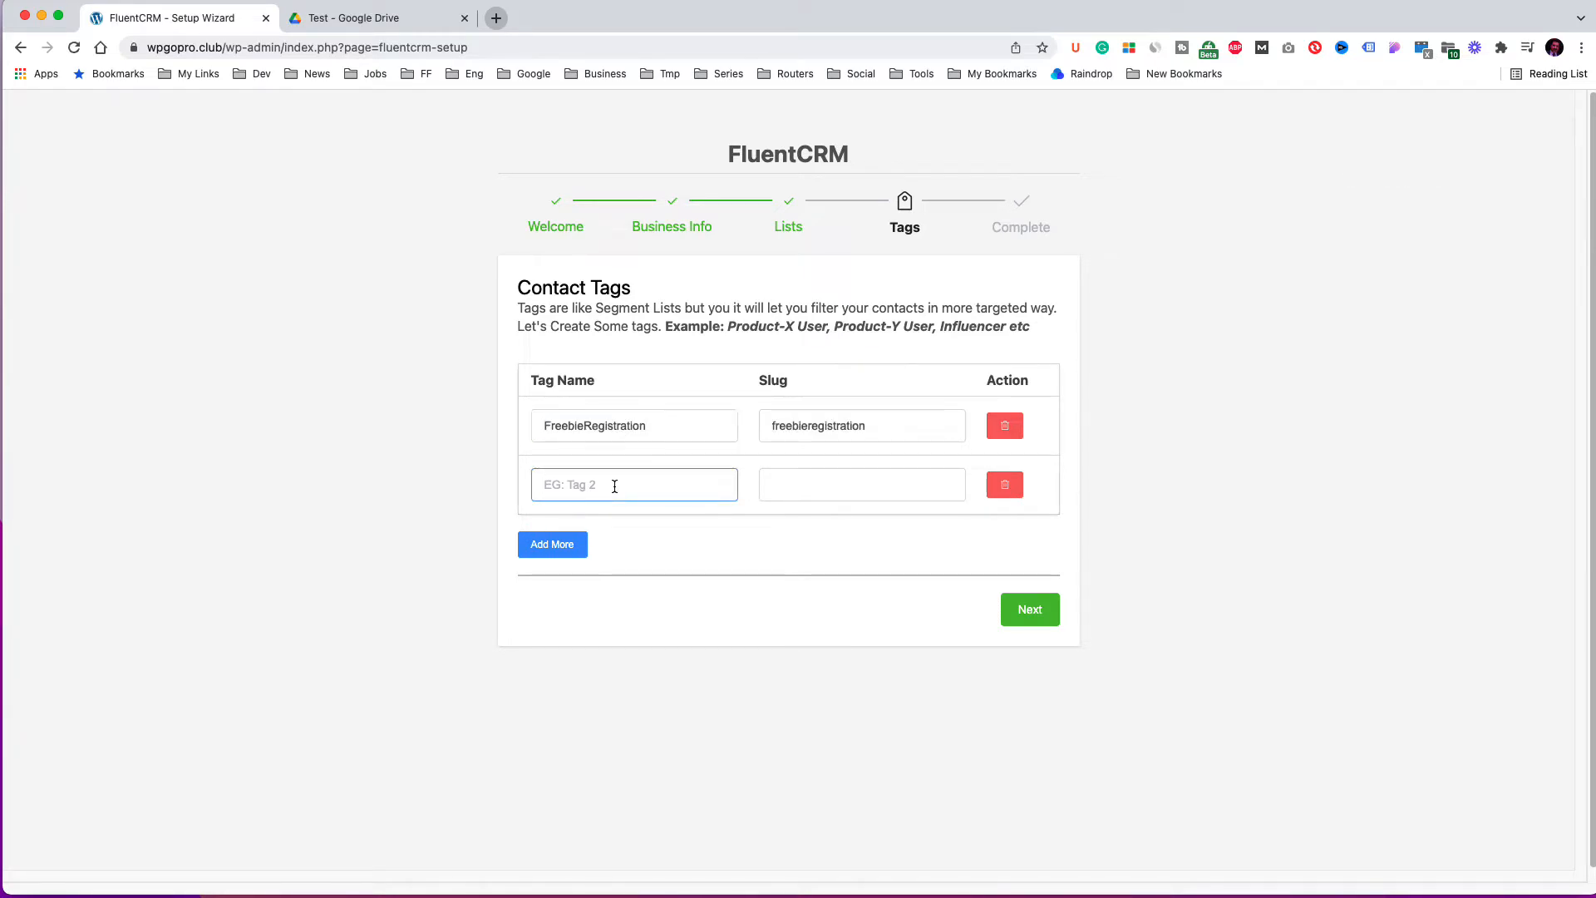
text(FreebieSent)
click(915, 490)
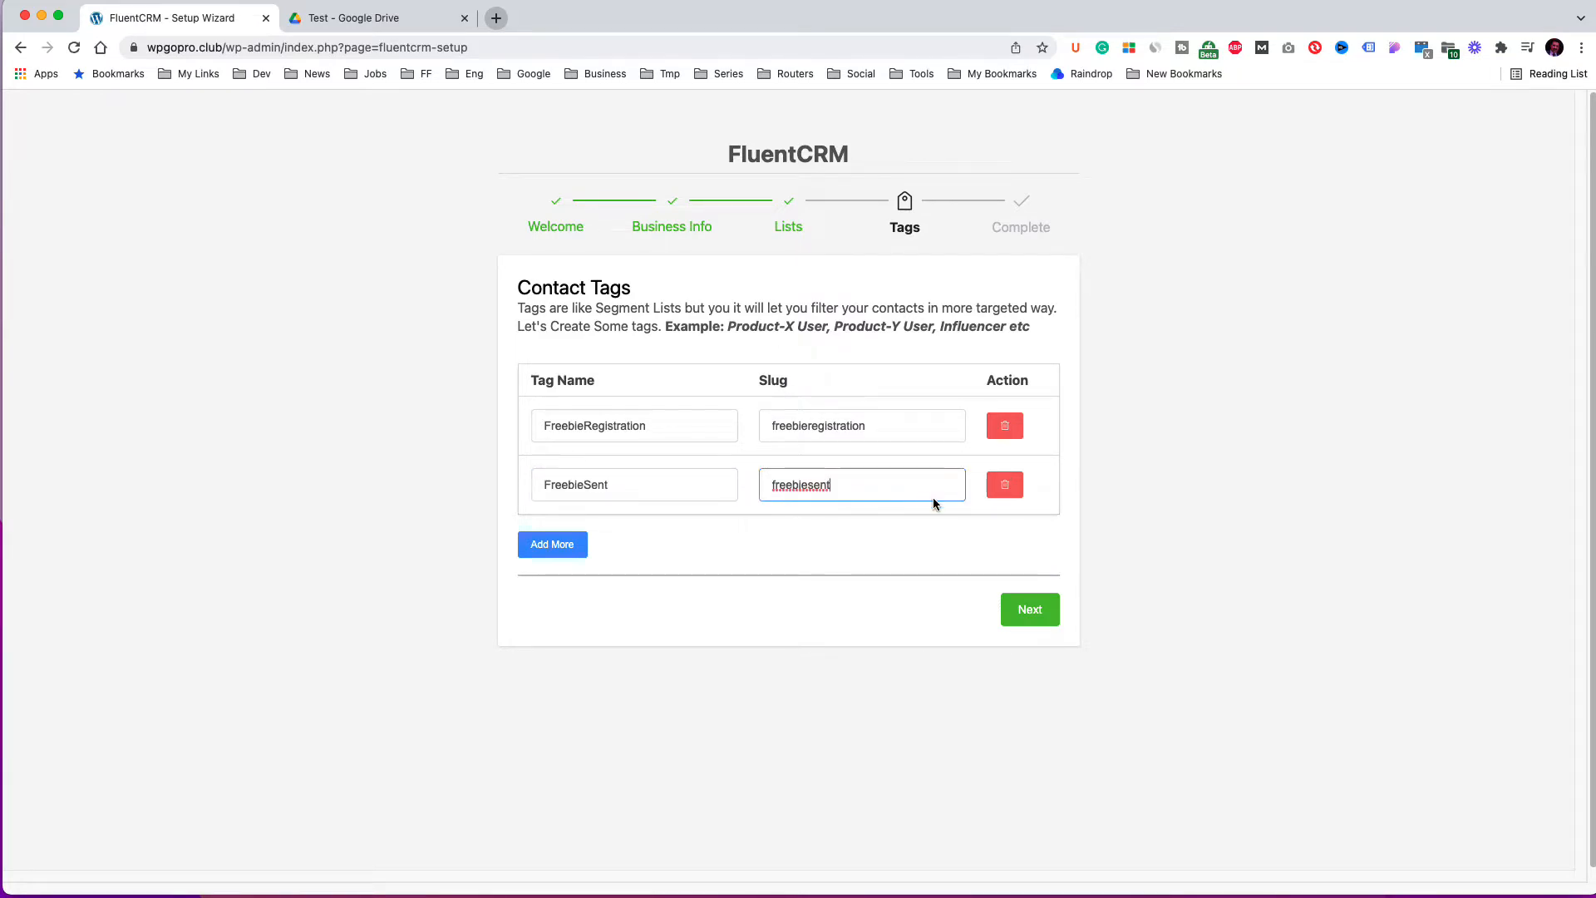
click(1030, 610)
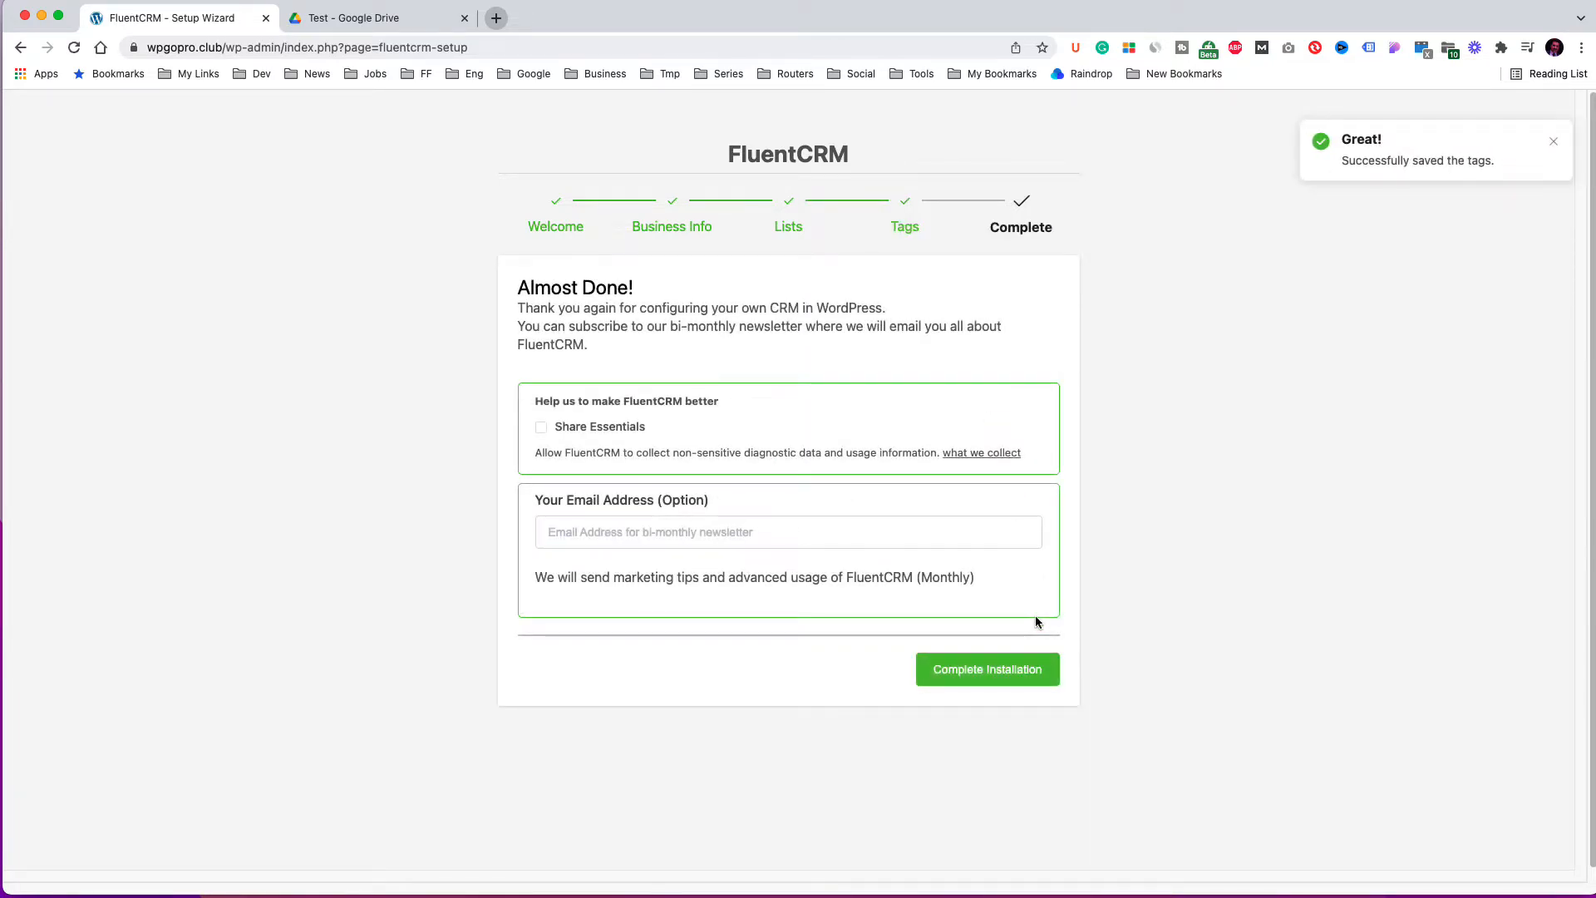
Complete the installation, go to the CRM dashboard and open the contacts page.
click(1025, 670)
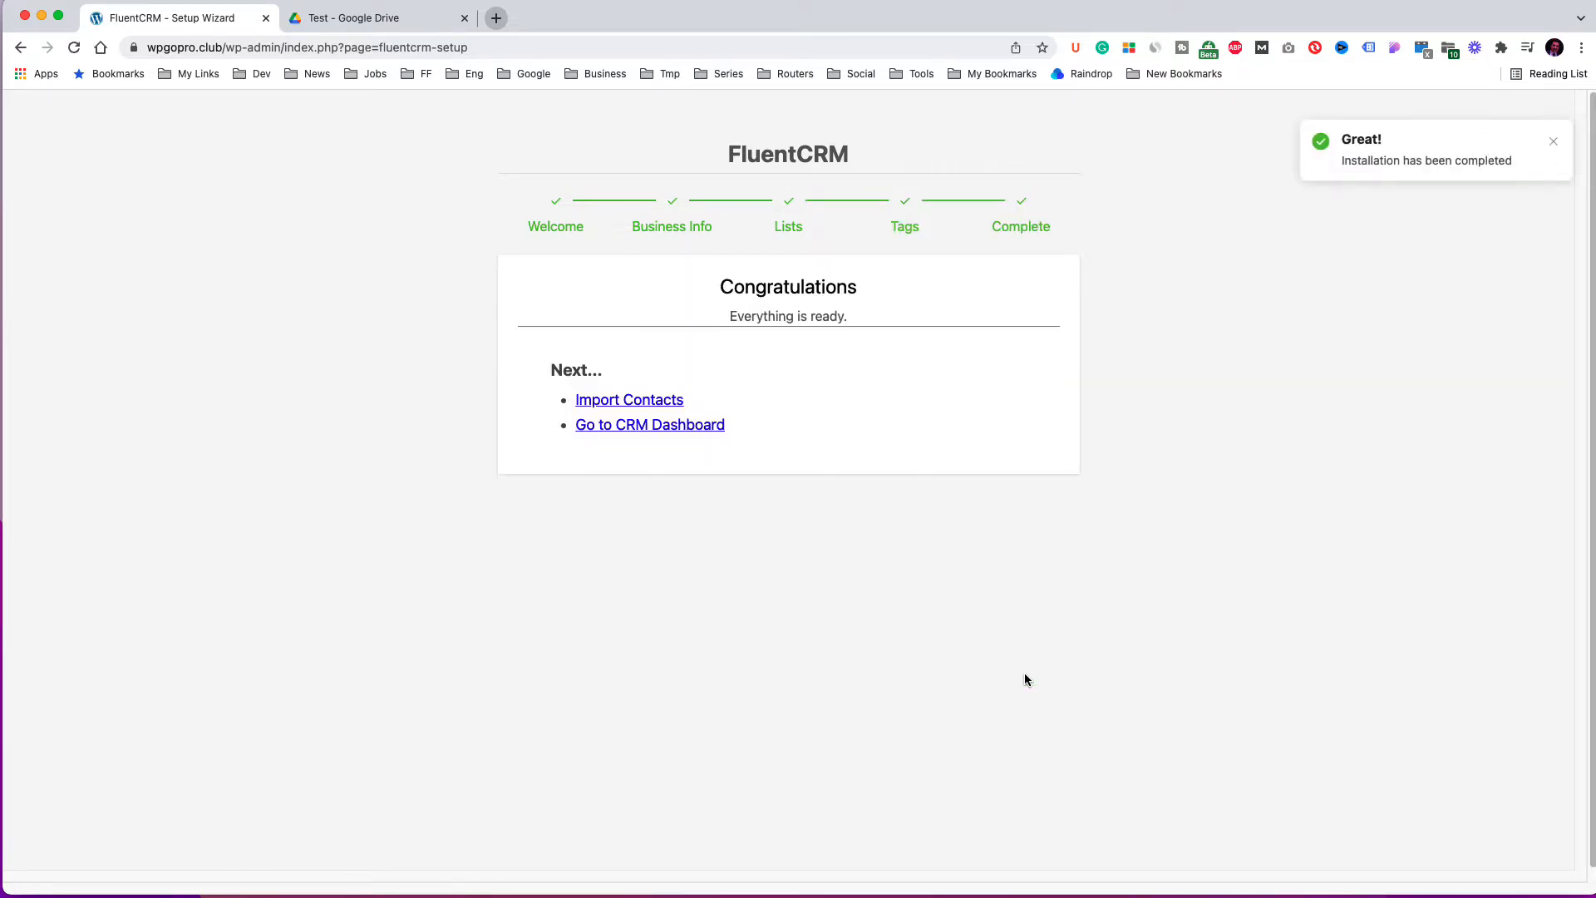
click(685, 428)
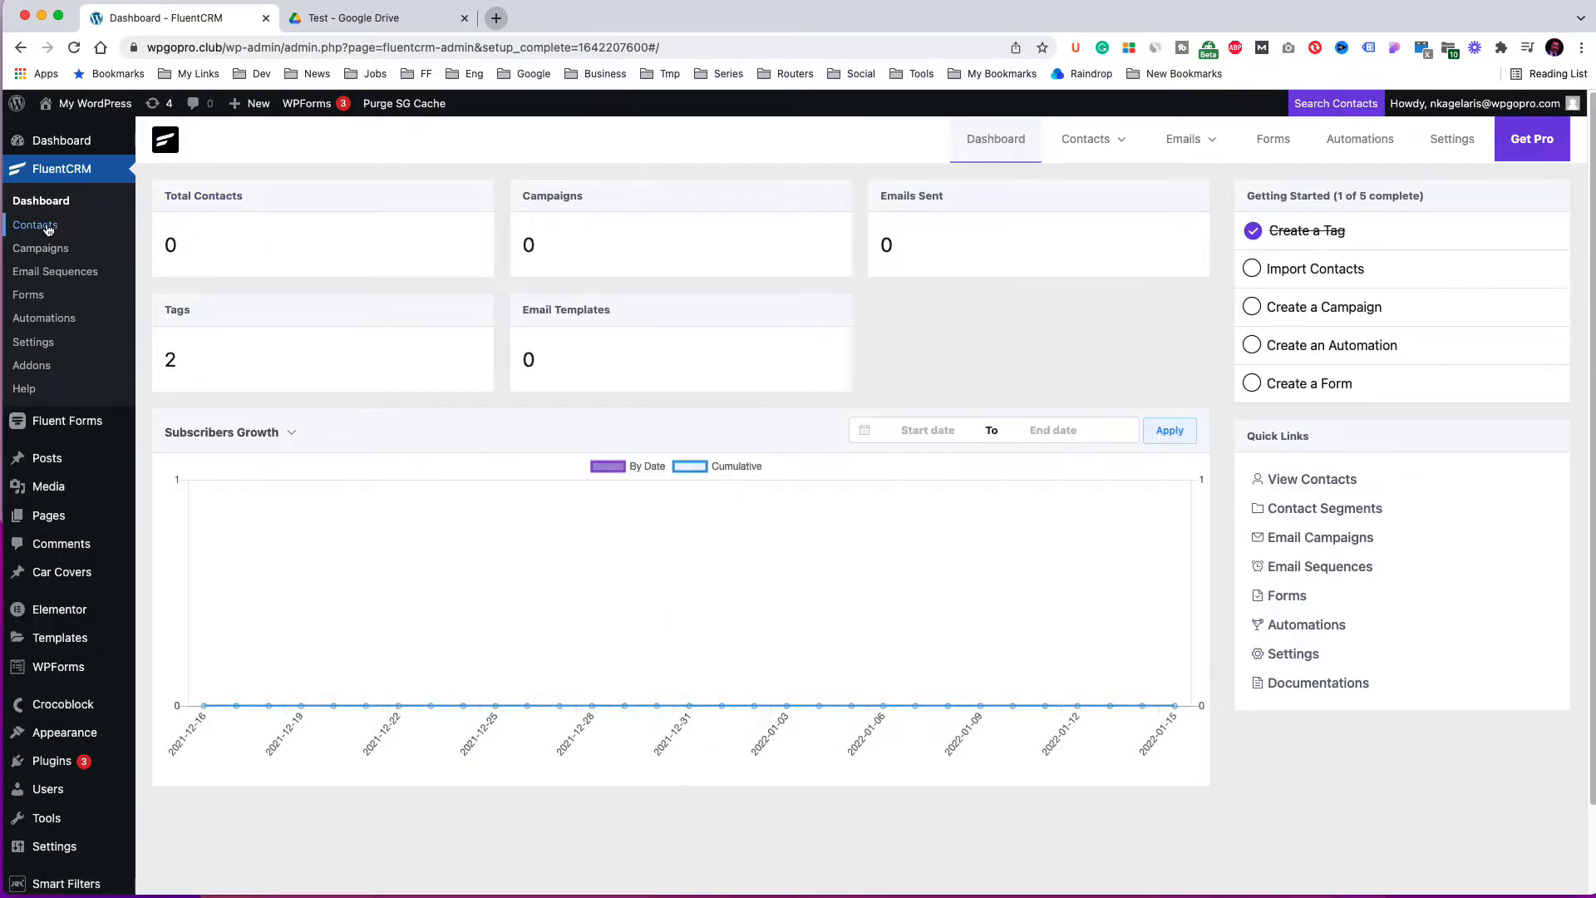
click(35, 225)
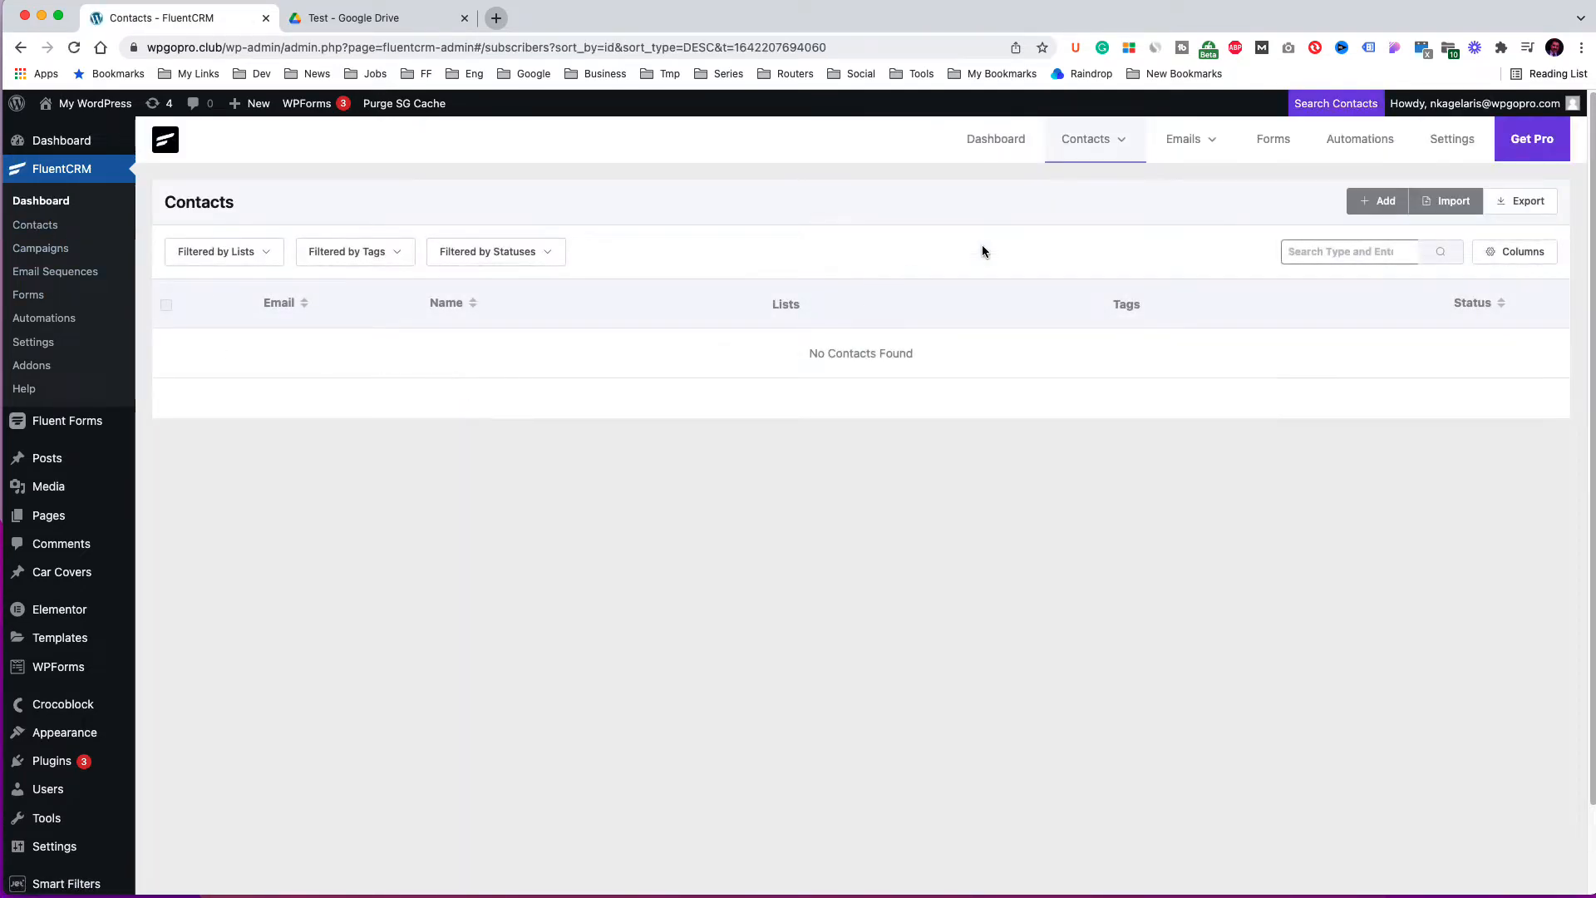
Review the contact lists and tags pages.
mouse_move(1095, 142)
click(1094, 231)
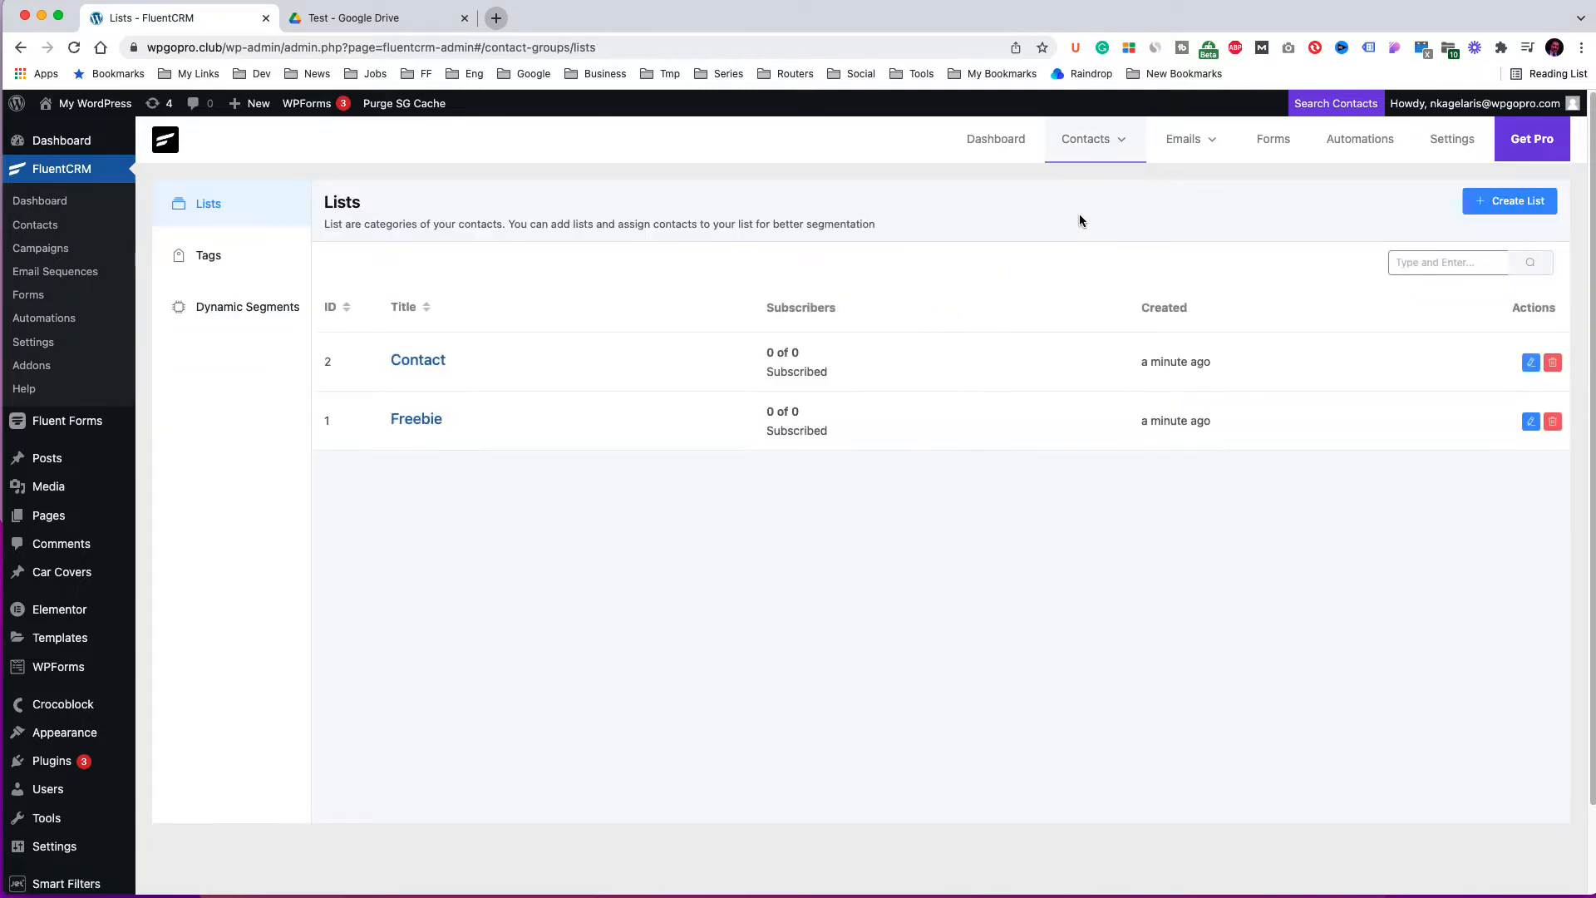
mouse_move(1124, 147)
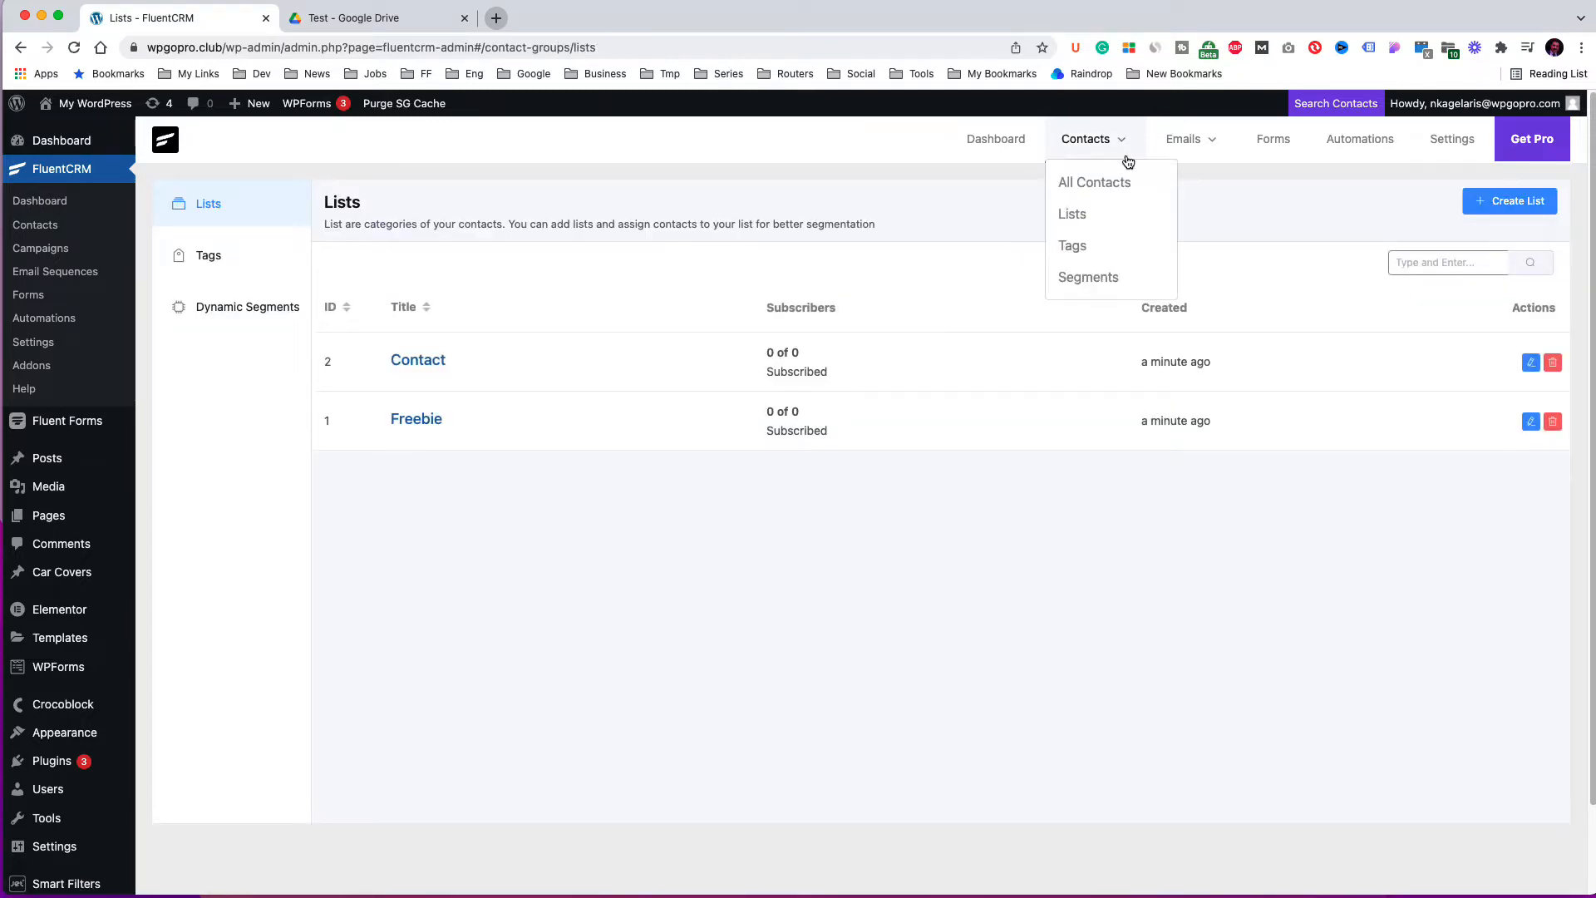
click(1079, 247)
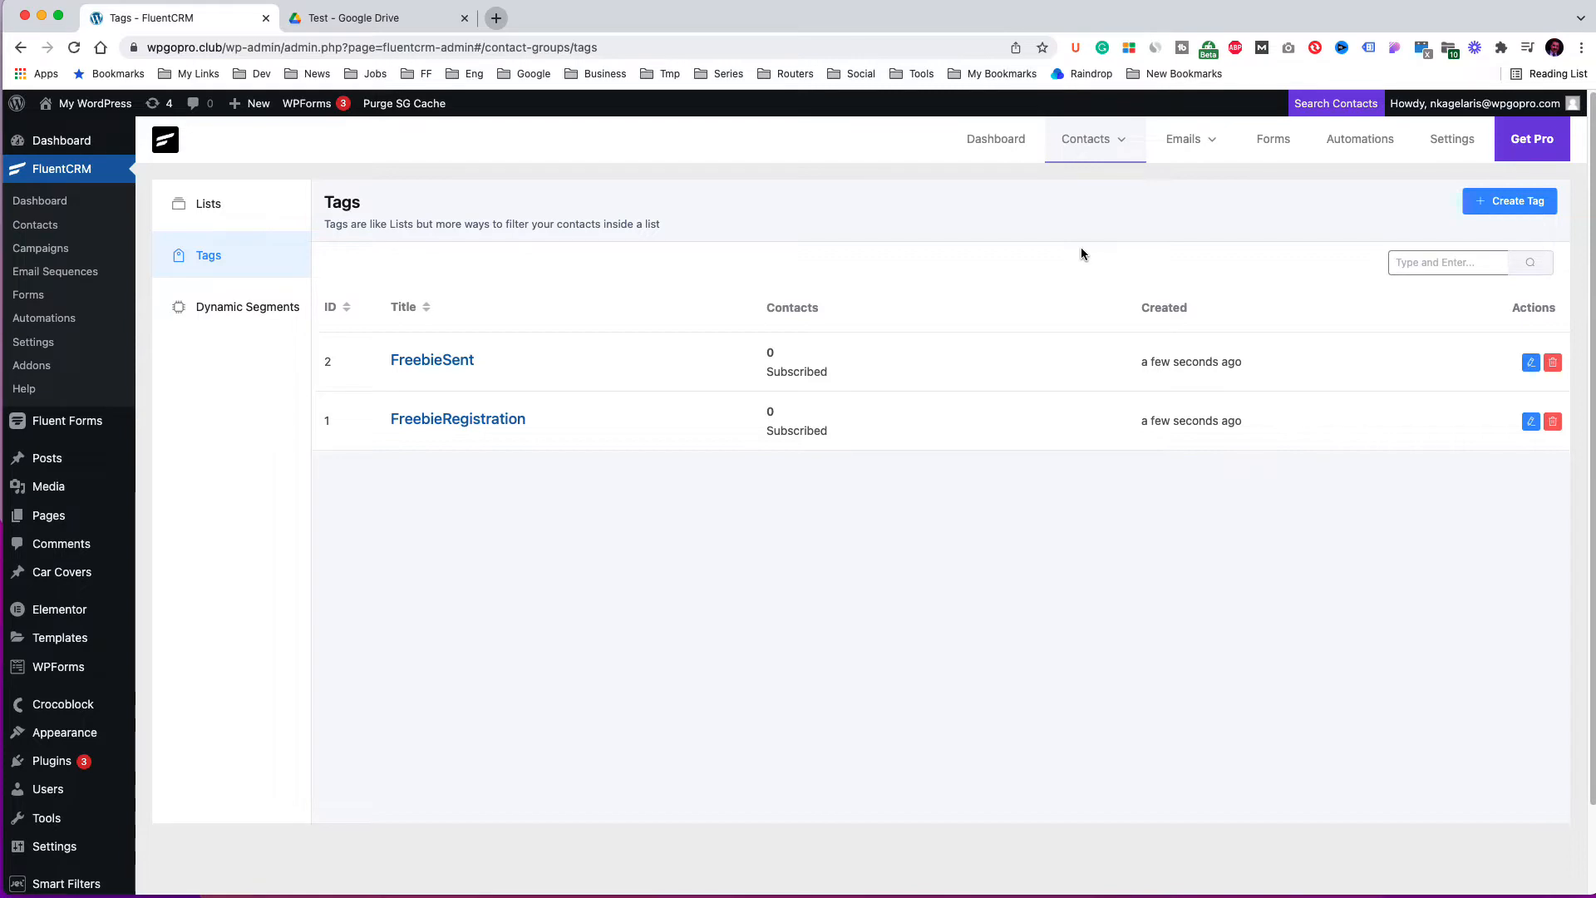
Create a new blank form in Fluent Forms.
mouse_move(63, 421)
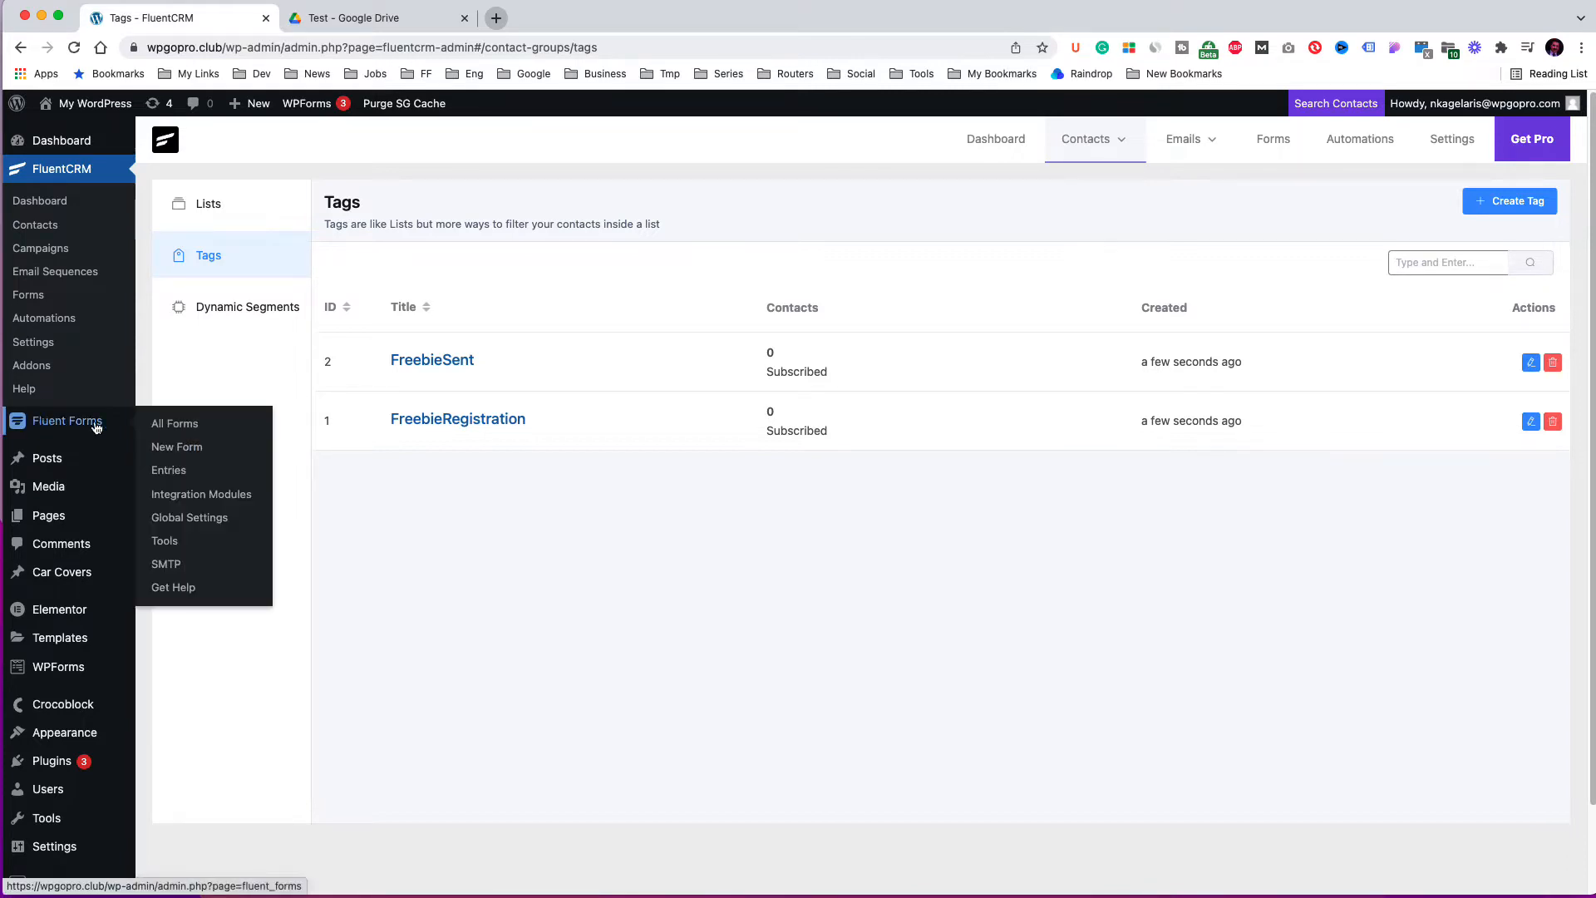
click(181, 423)
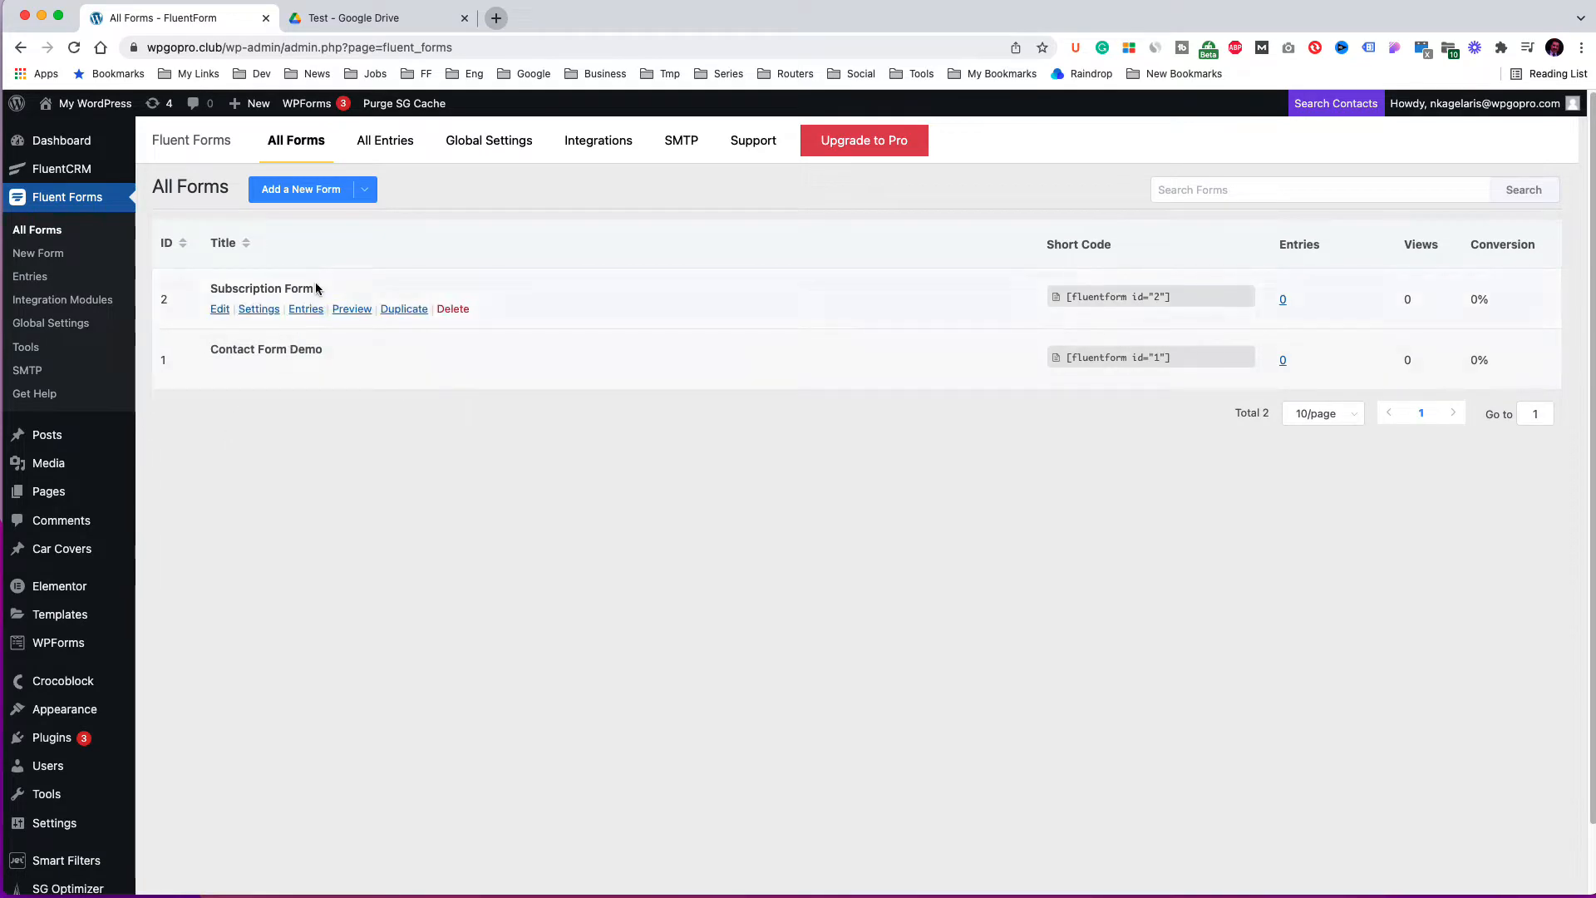
click(324, 196)
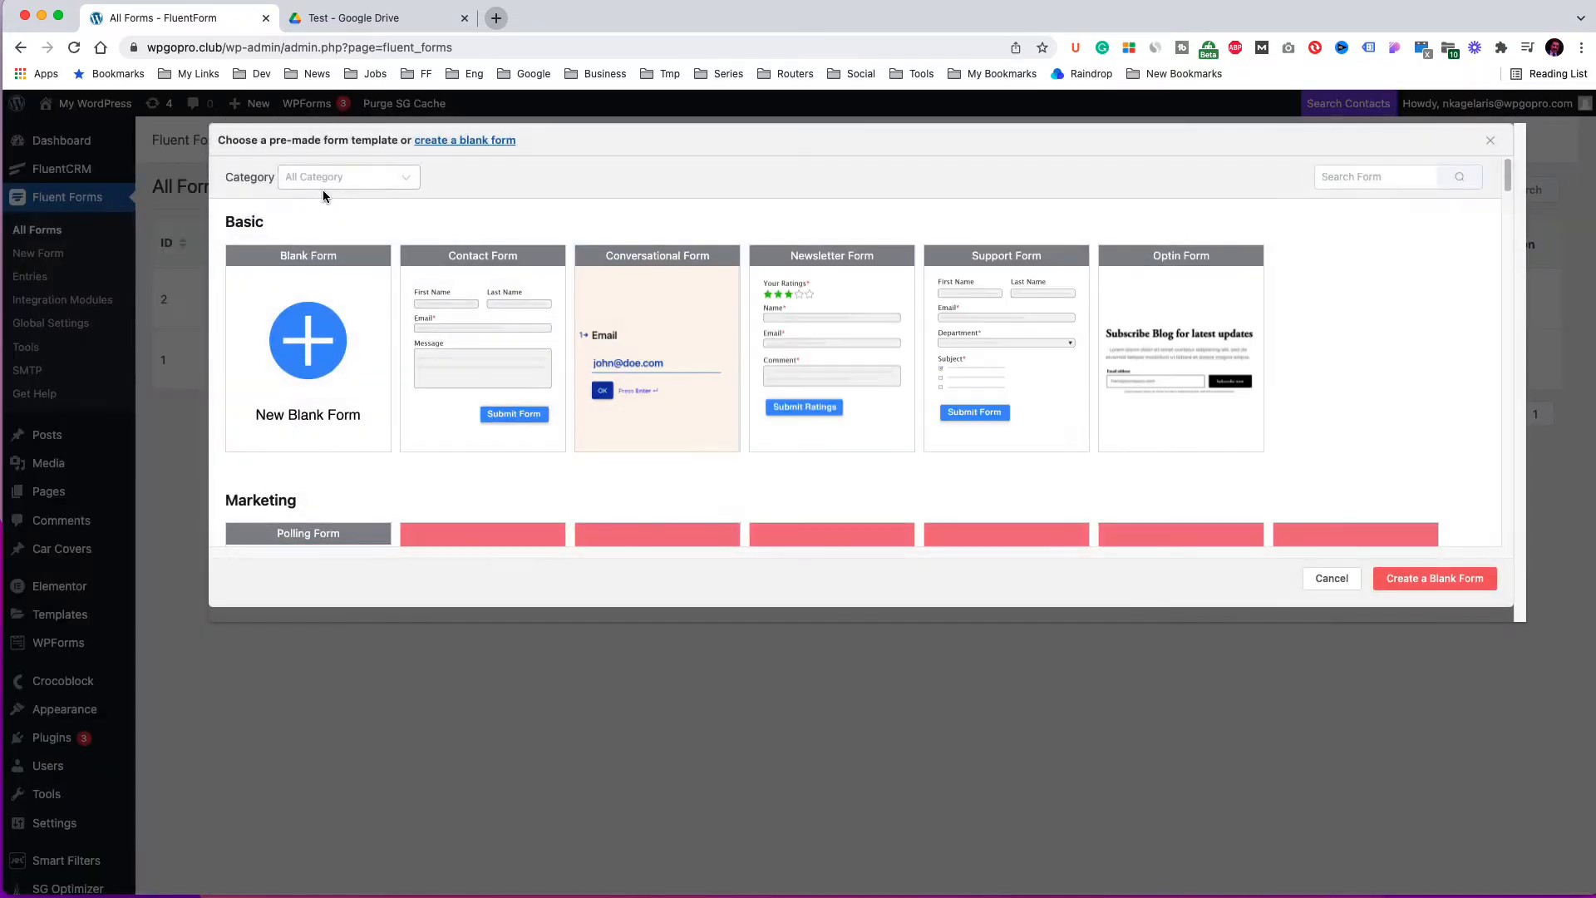
mouse_move(316, 353)
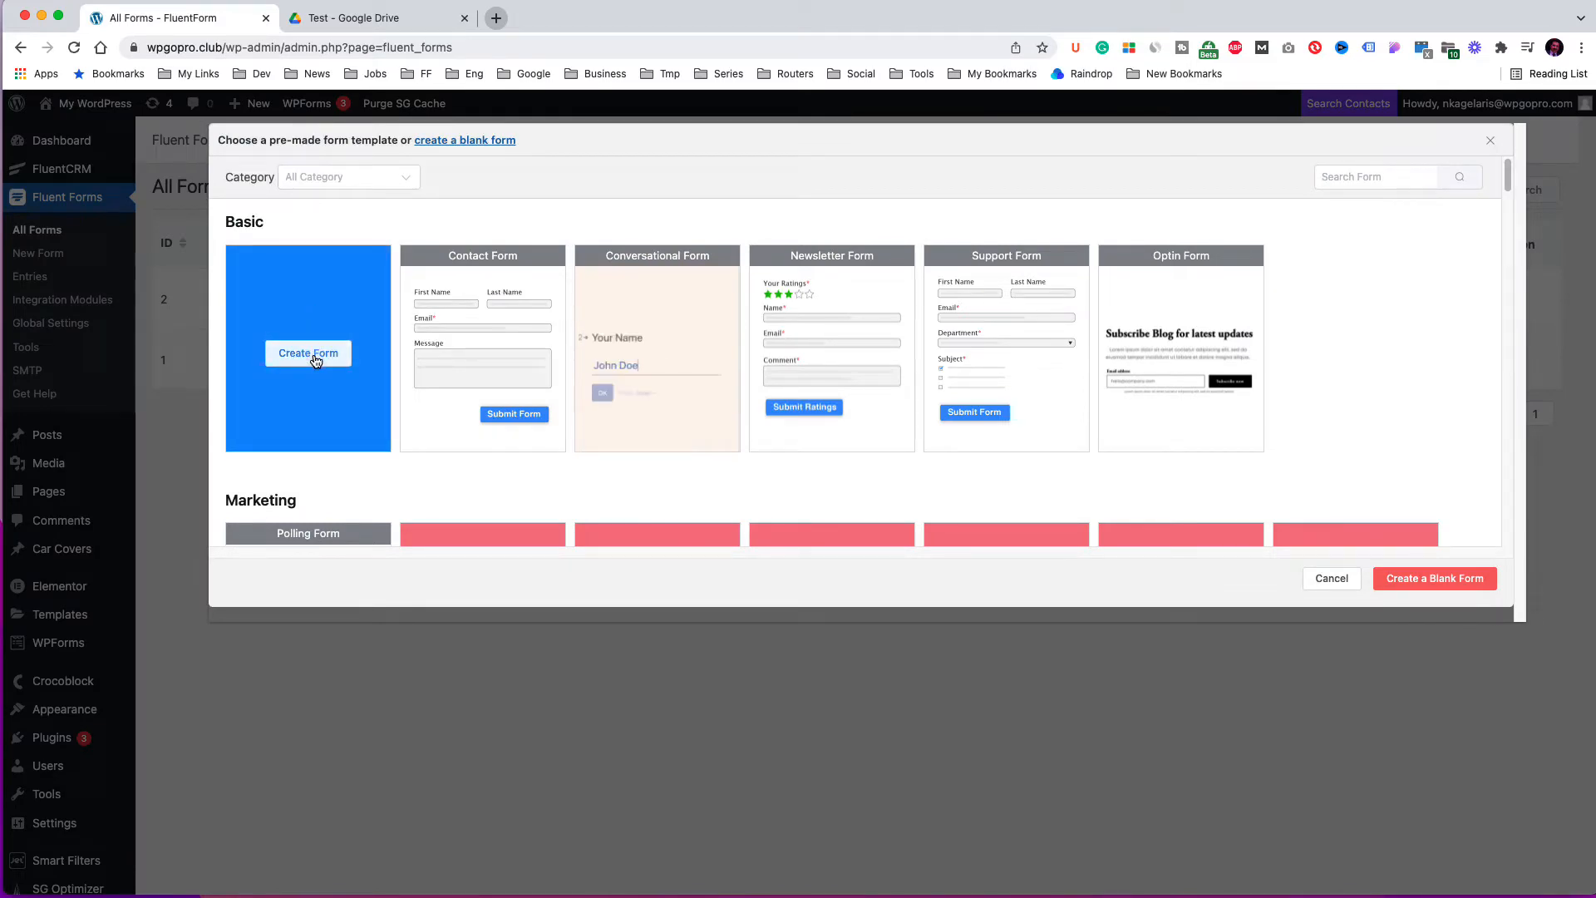
click(314, 357)
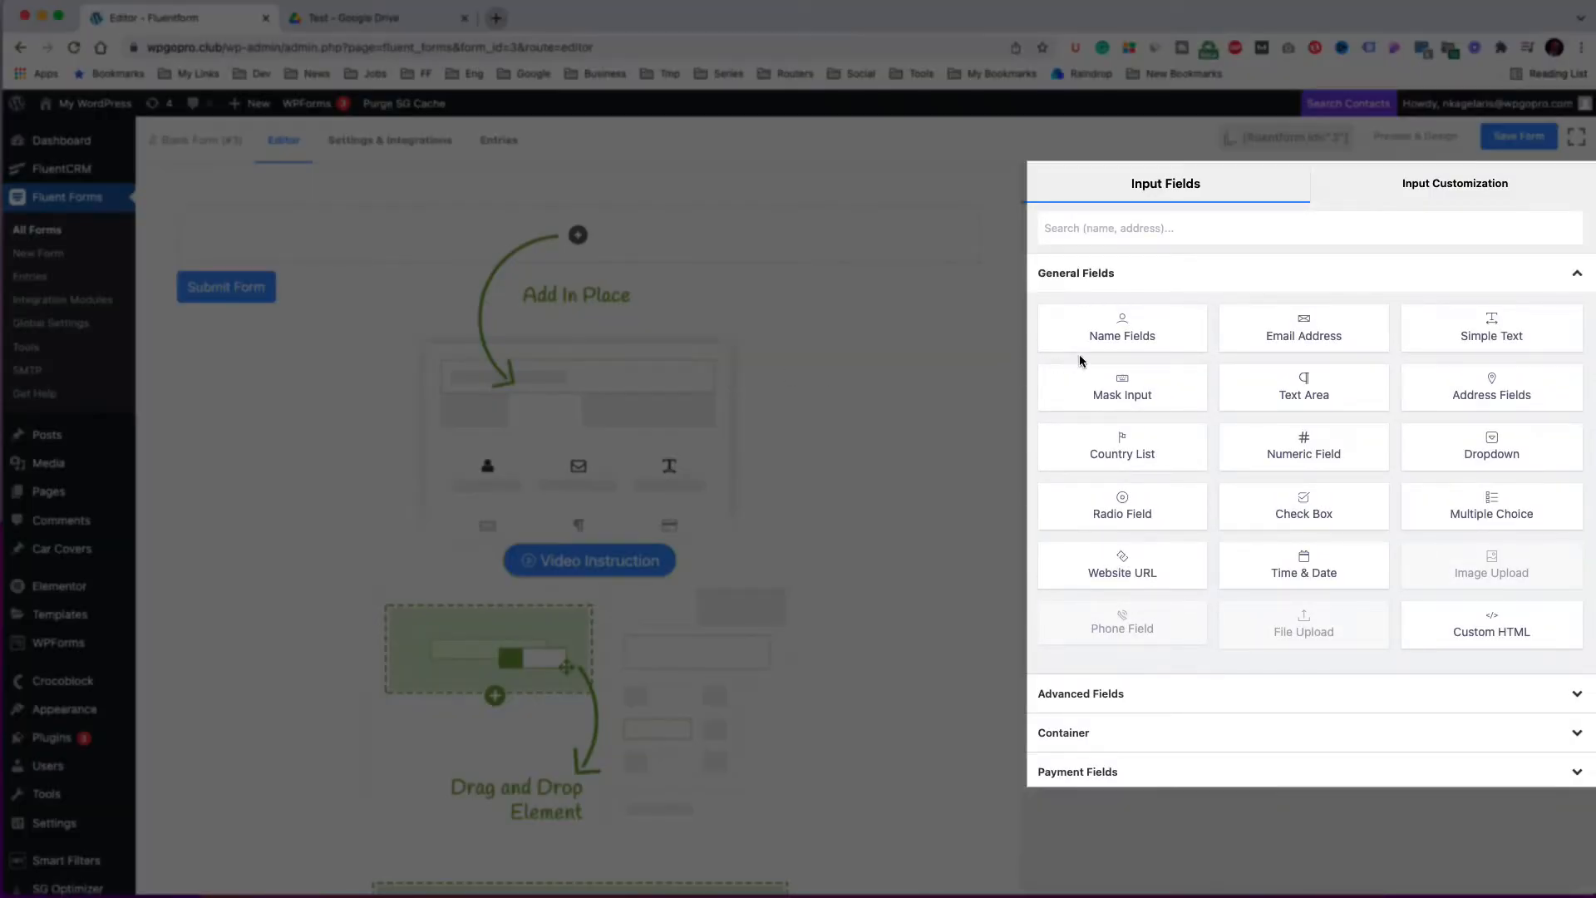
Add a Name Fields element and an Email Address field to the form.
drag(1118, 336, 661, 239)
drag(1087, 324, 516, 222)
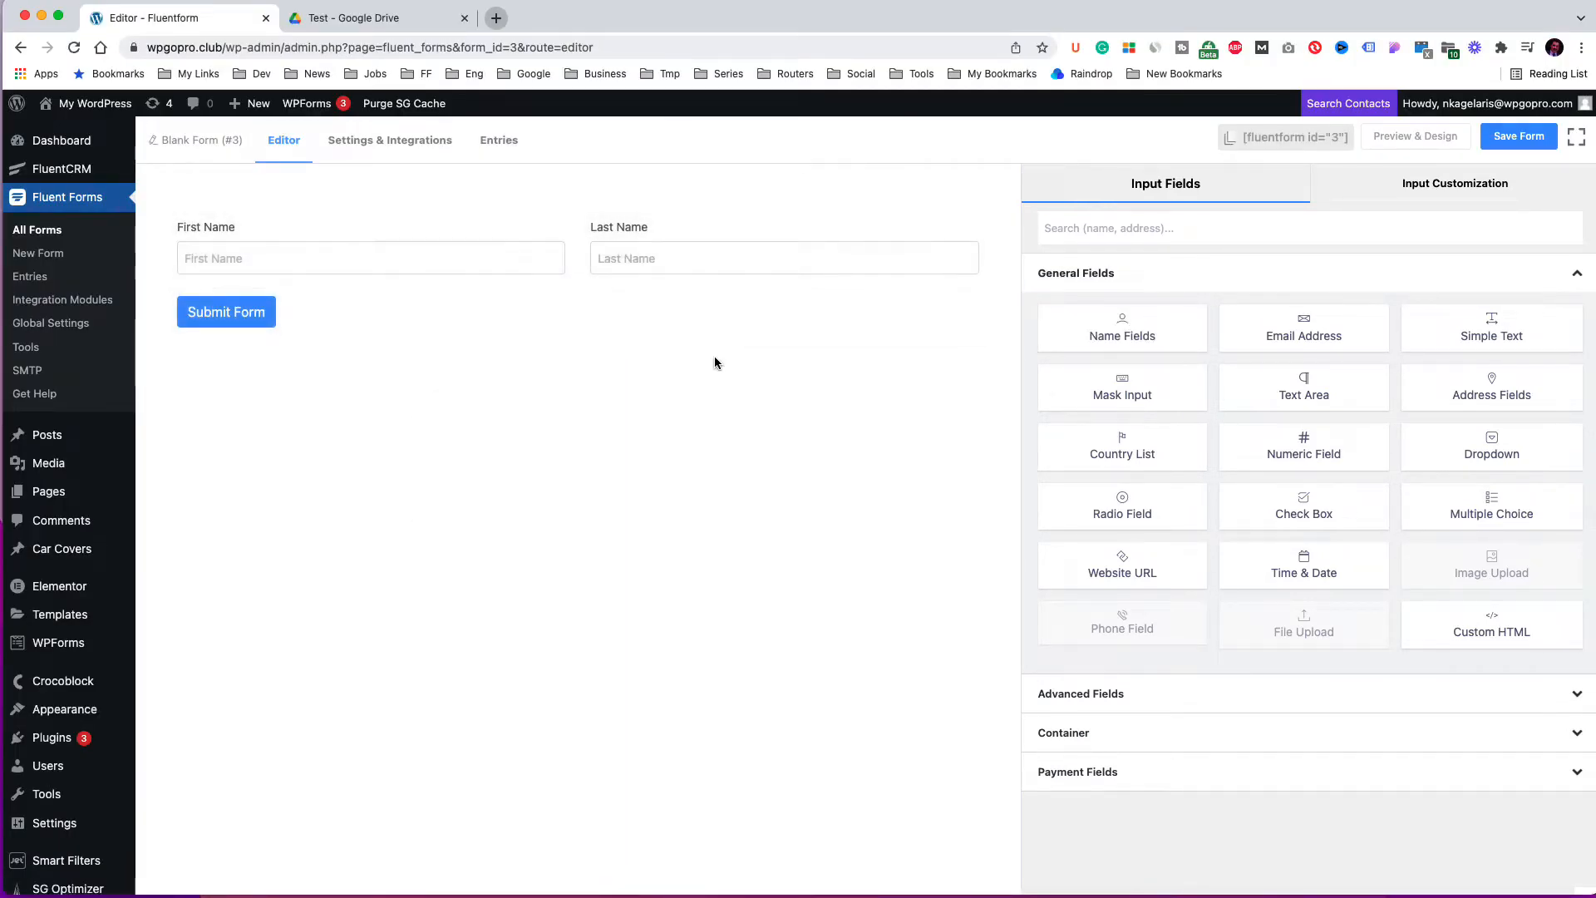
drag(1309, 333, 249, 330)
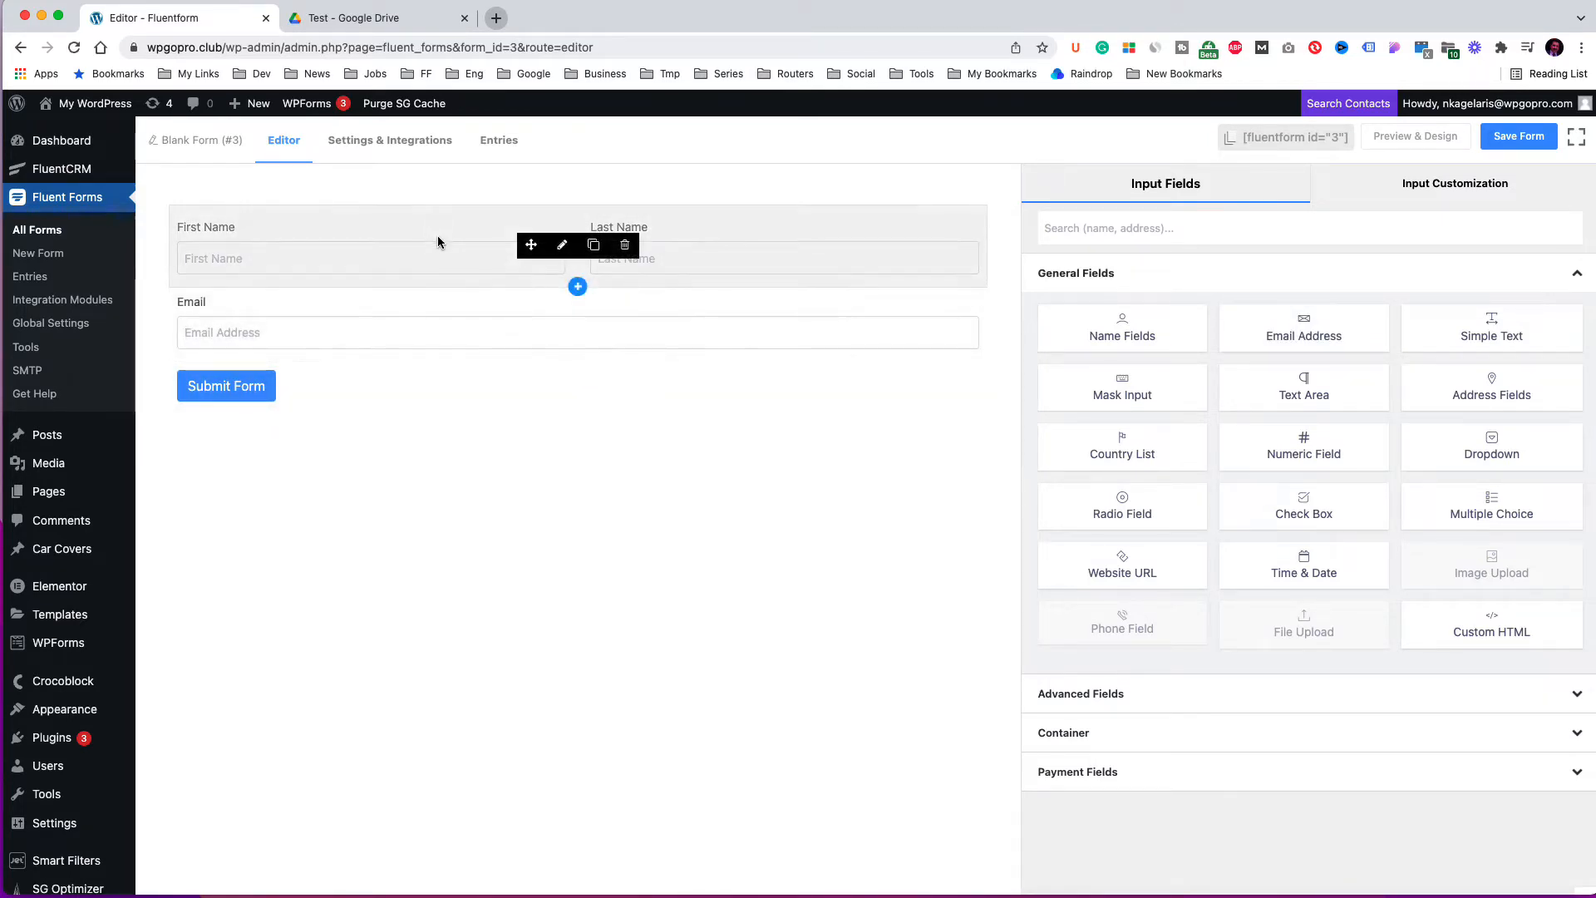
Make the First Name field of the name element required.
click(491, 254)
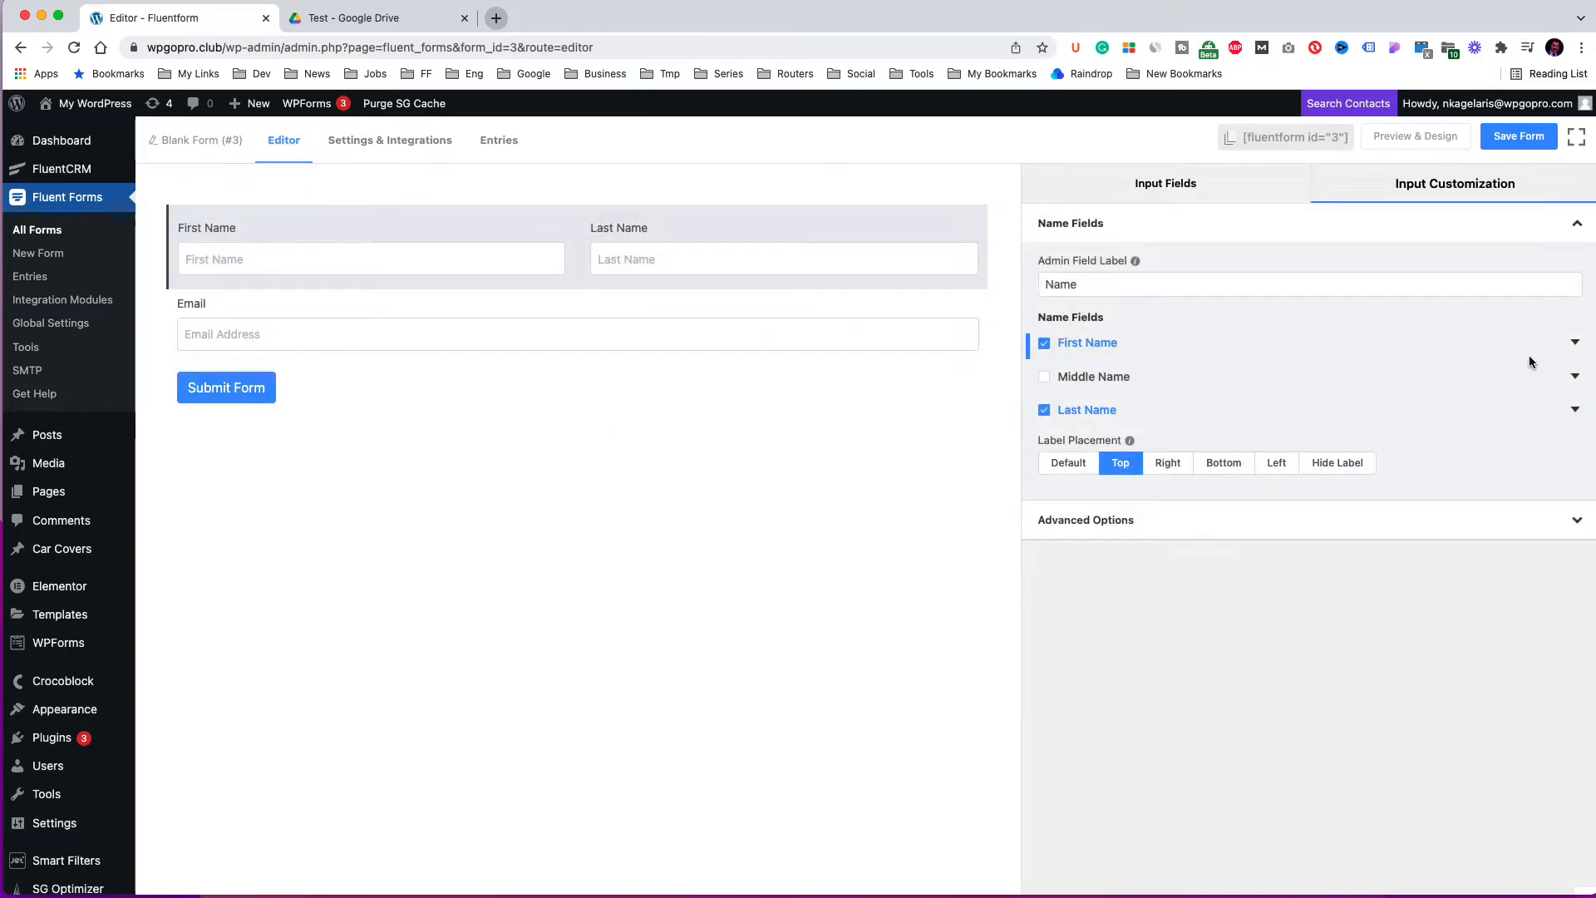
click(1575, 345)
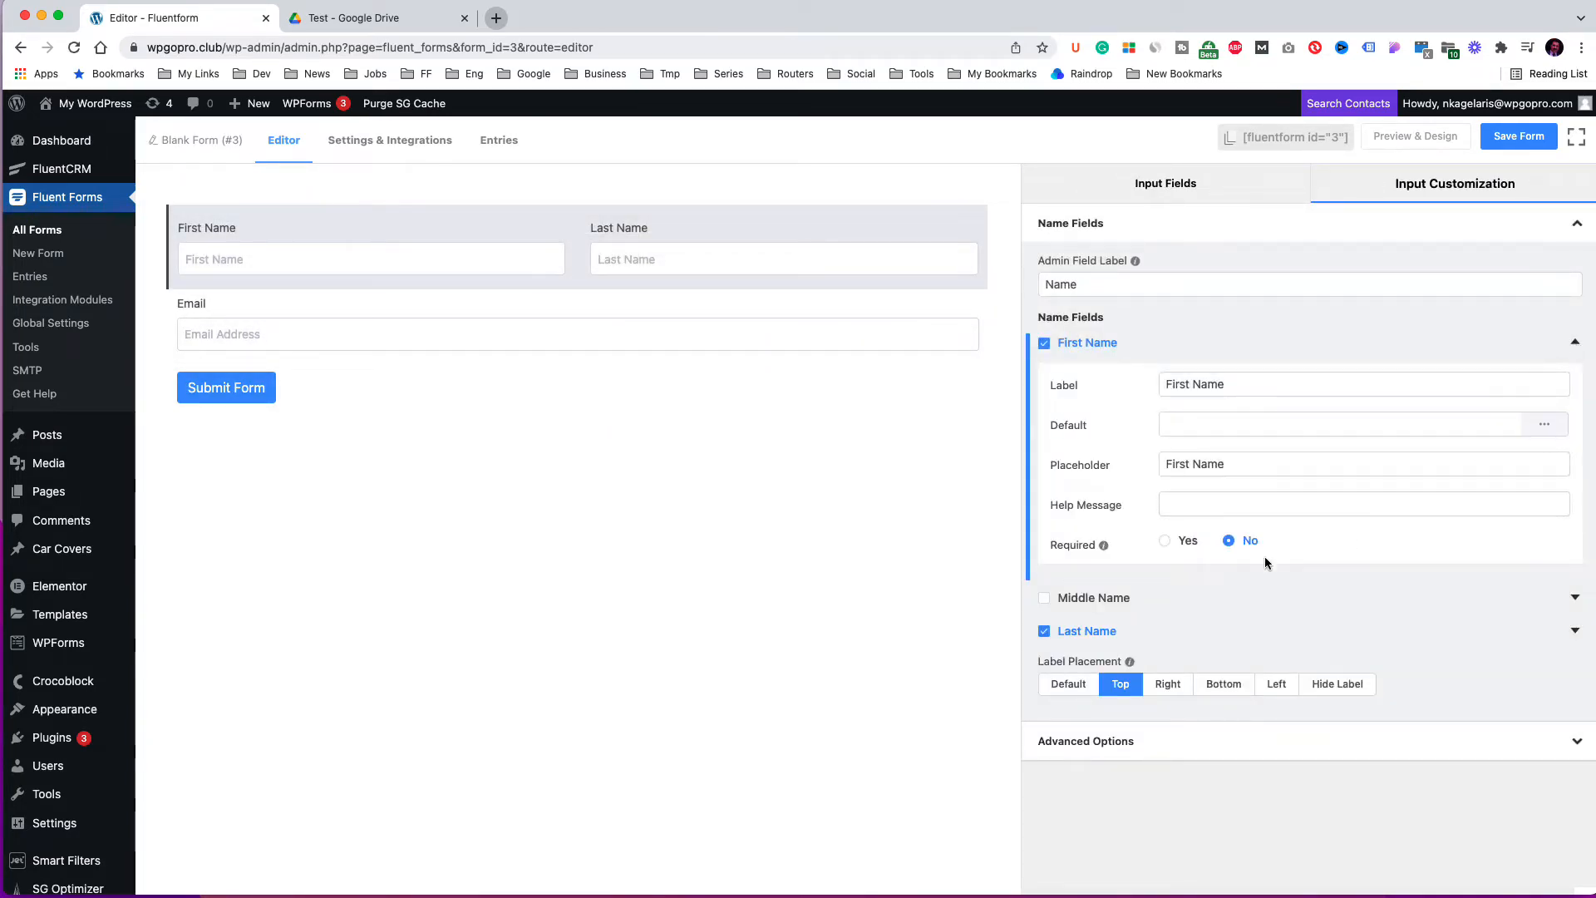
click(1165, 541)
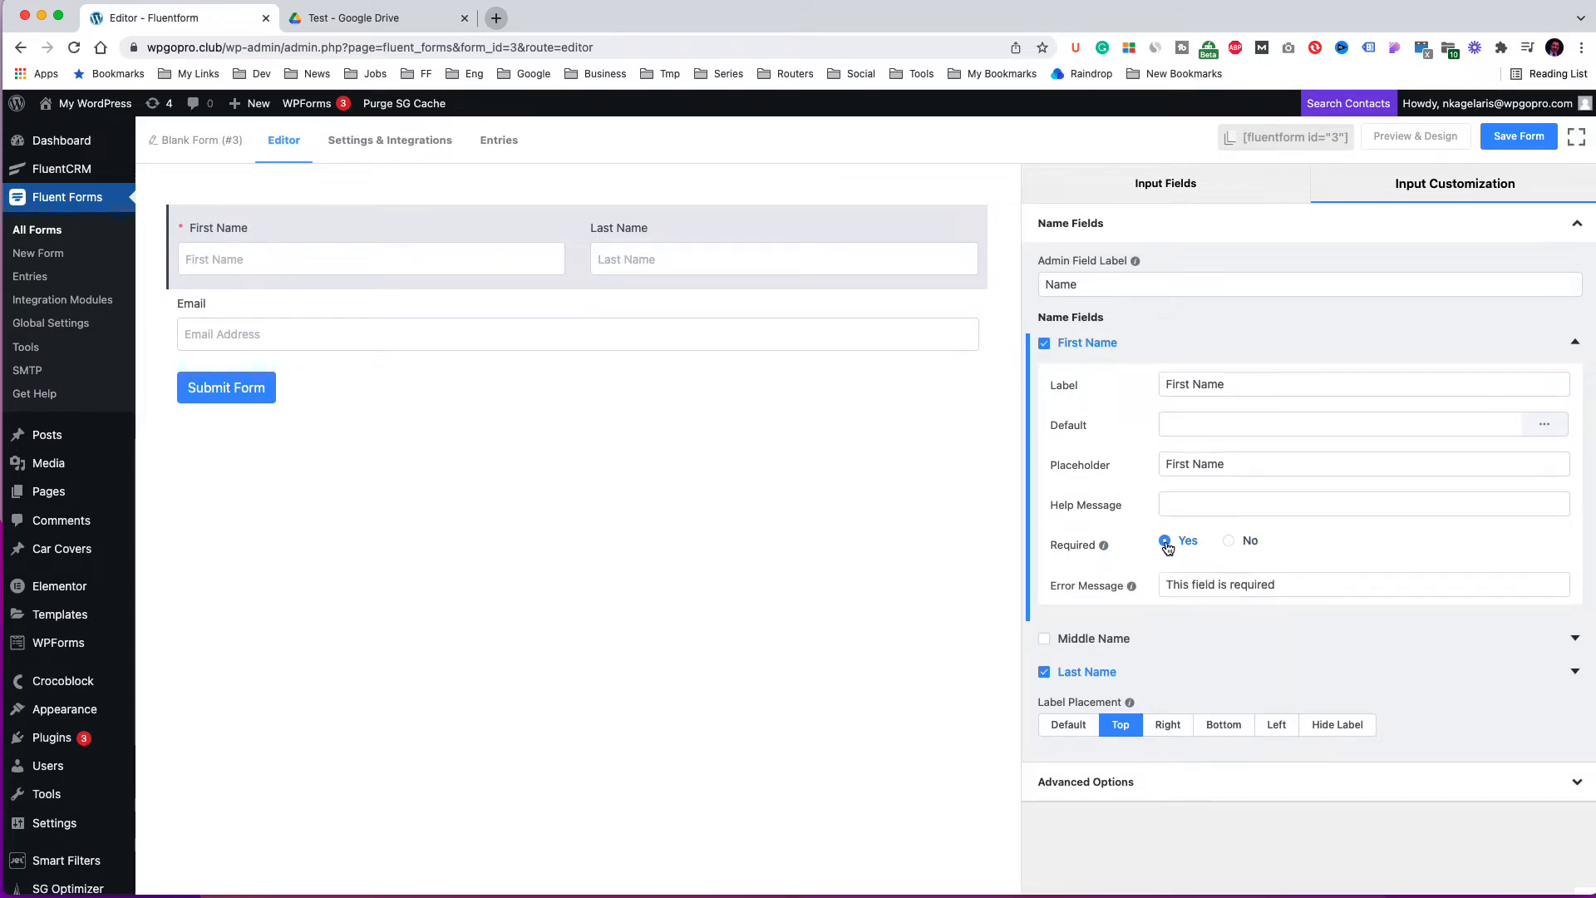
Make the Email field required.
mouse_move(302, 337)
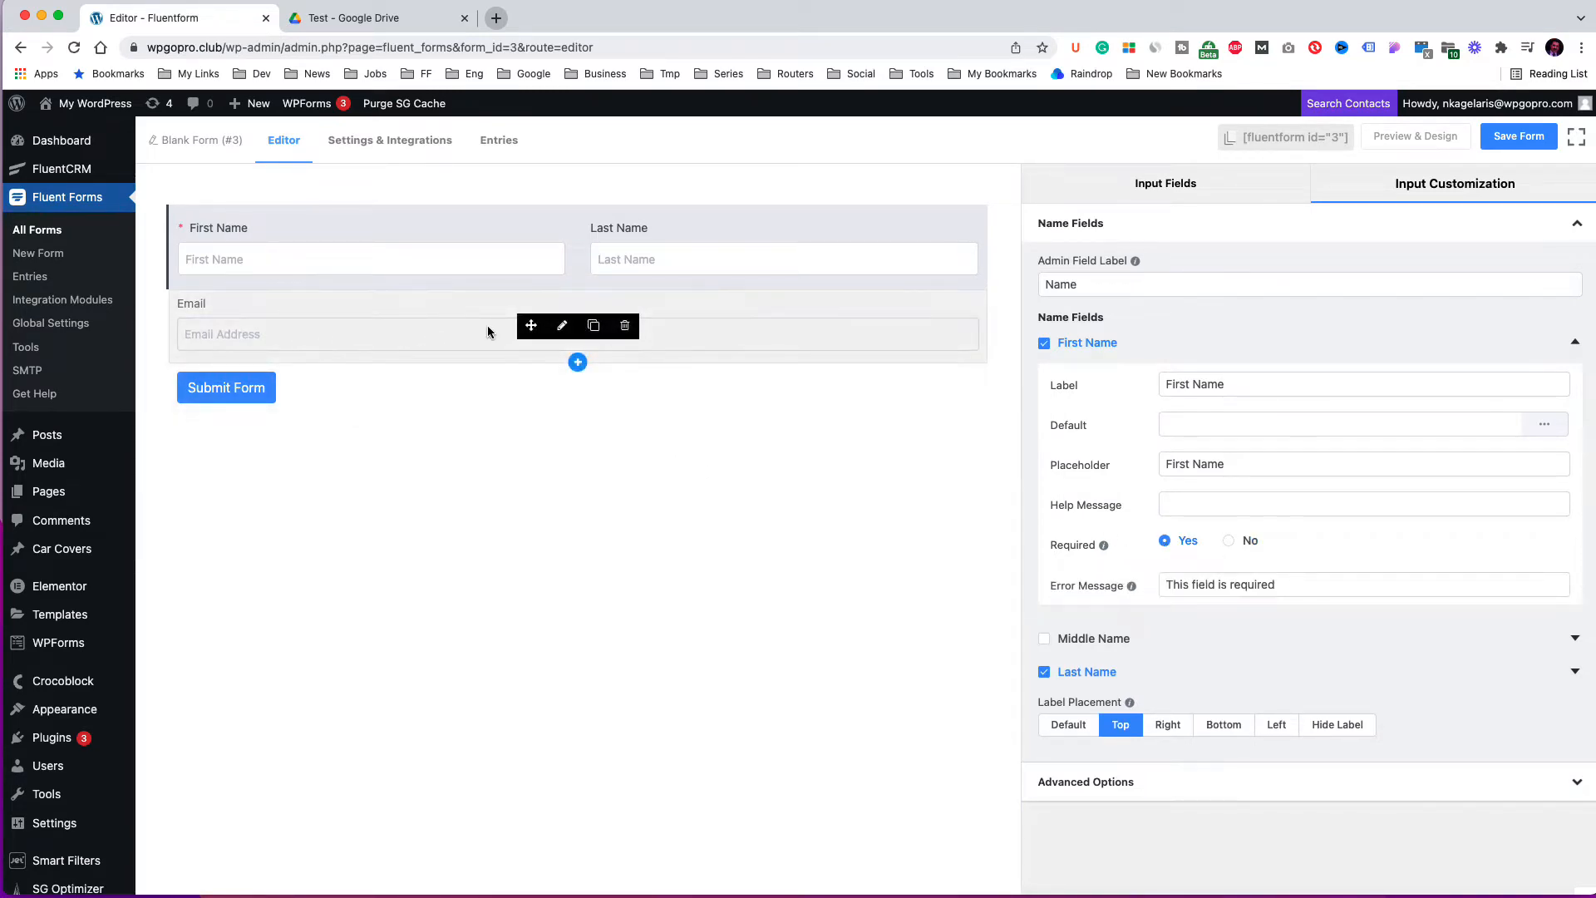
click(564, 326)
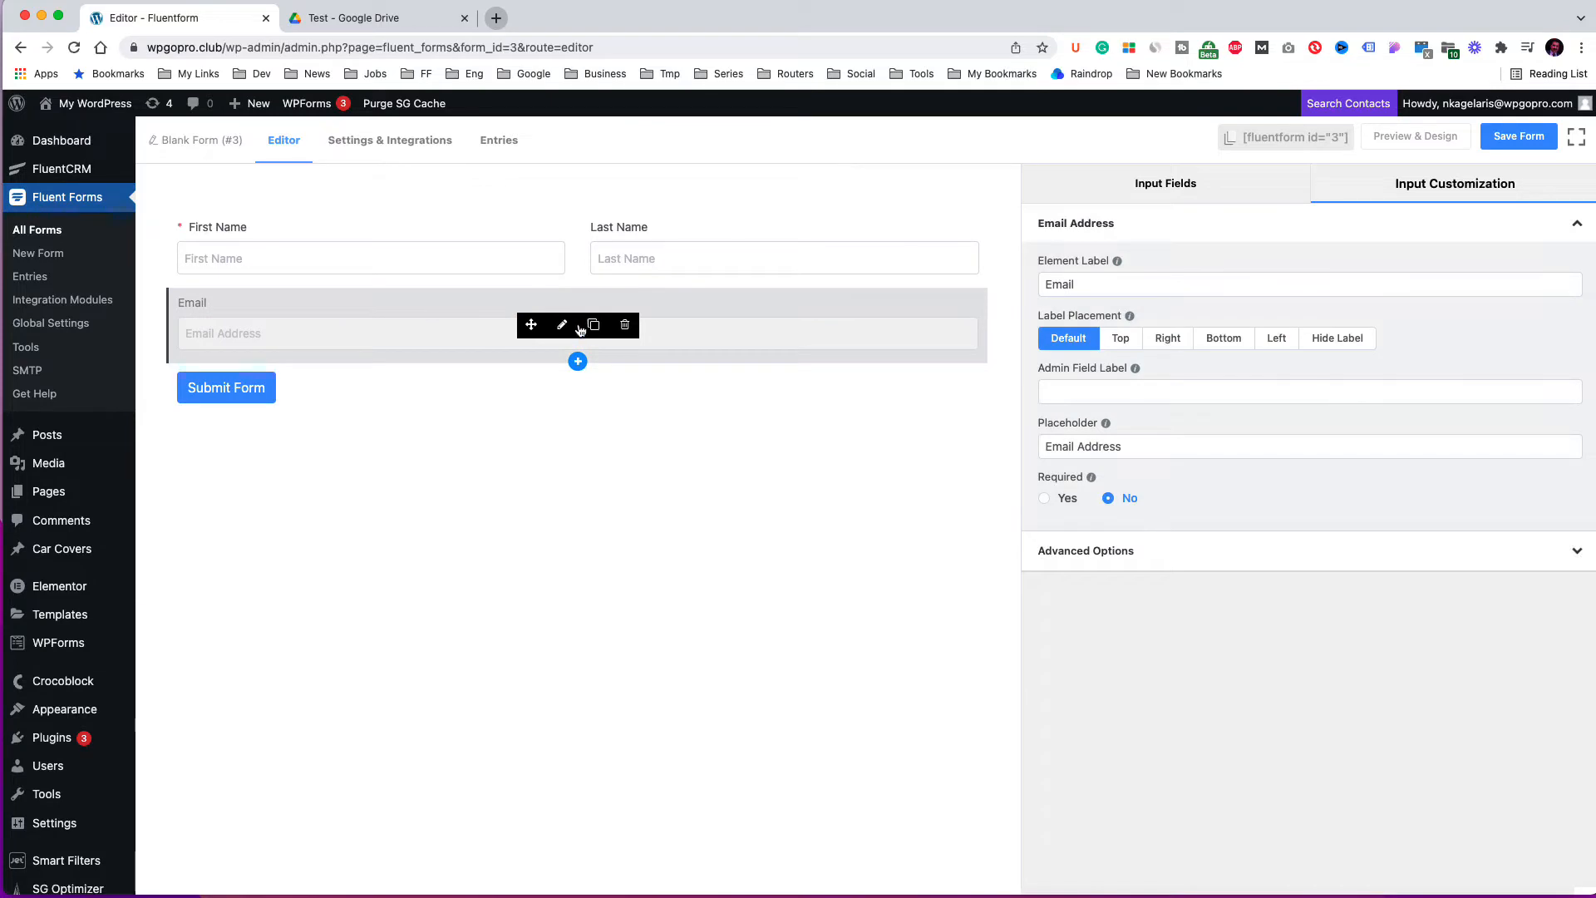
click(1045, 499)
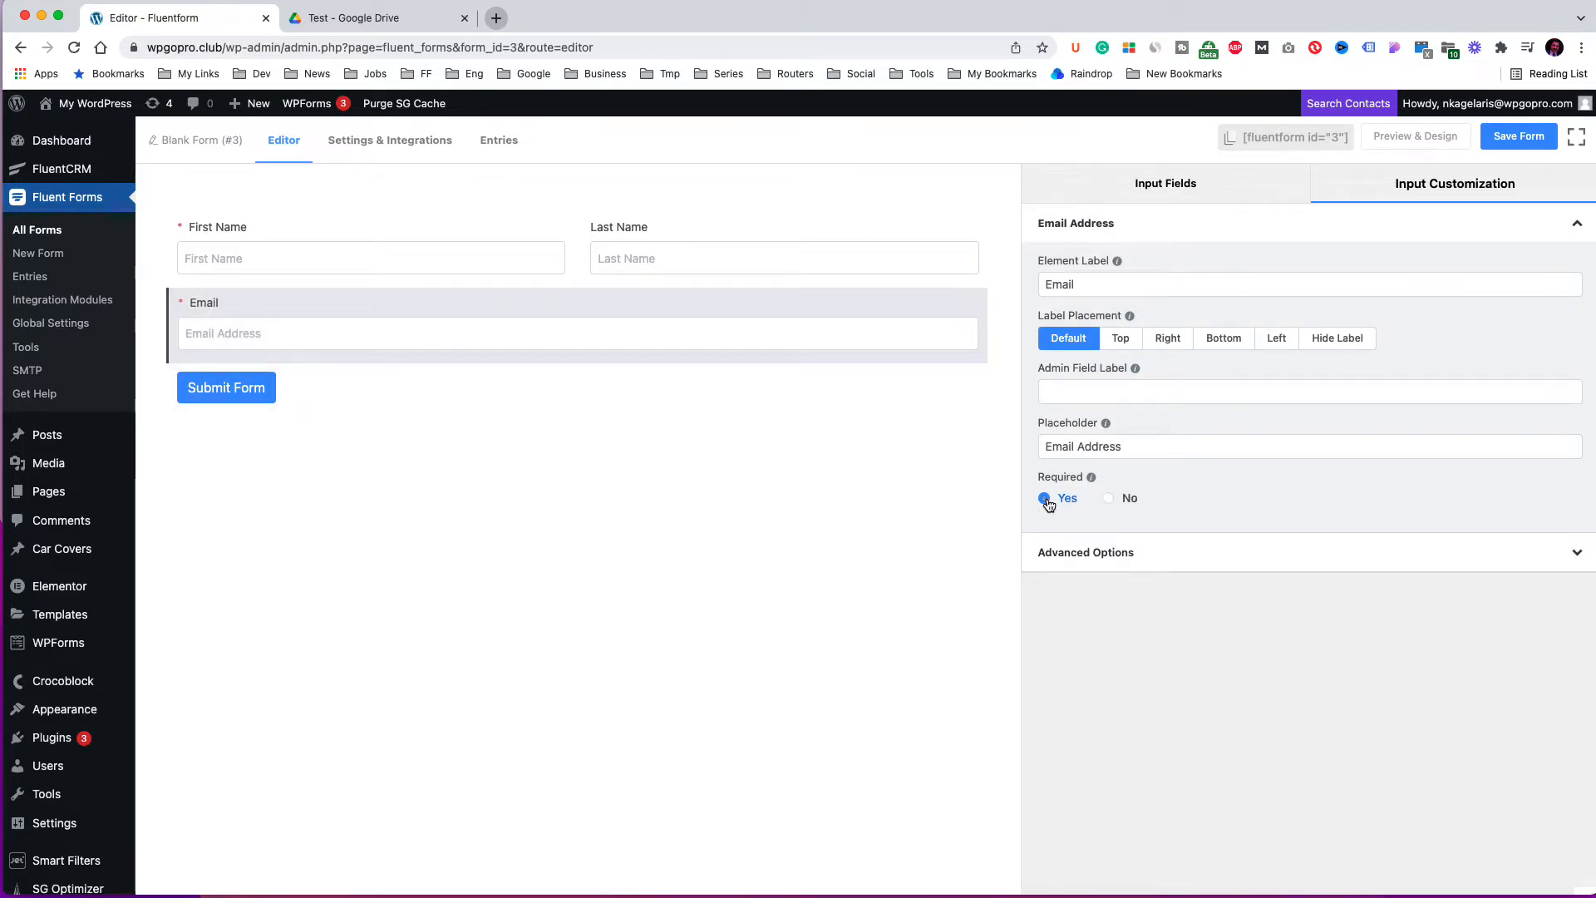
Change the submit button text to Register and save the form.
click(236, 383)
triple_click(1136, 332)
text(Register)
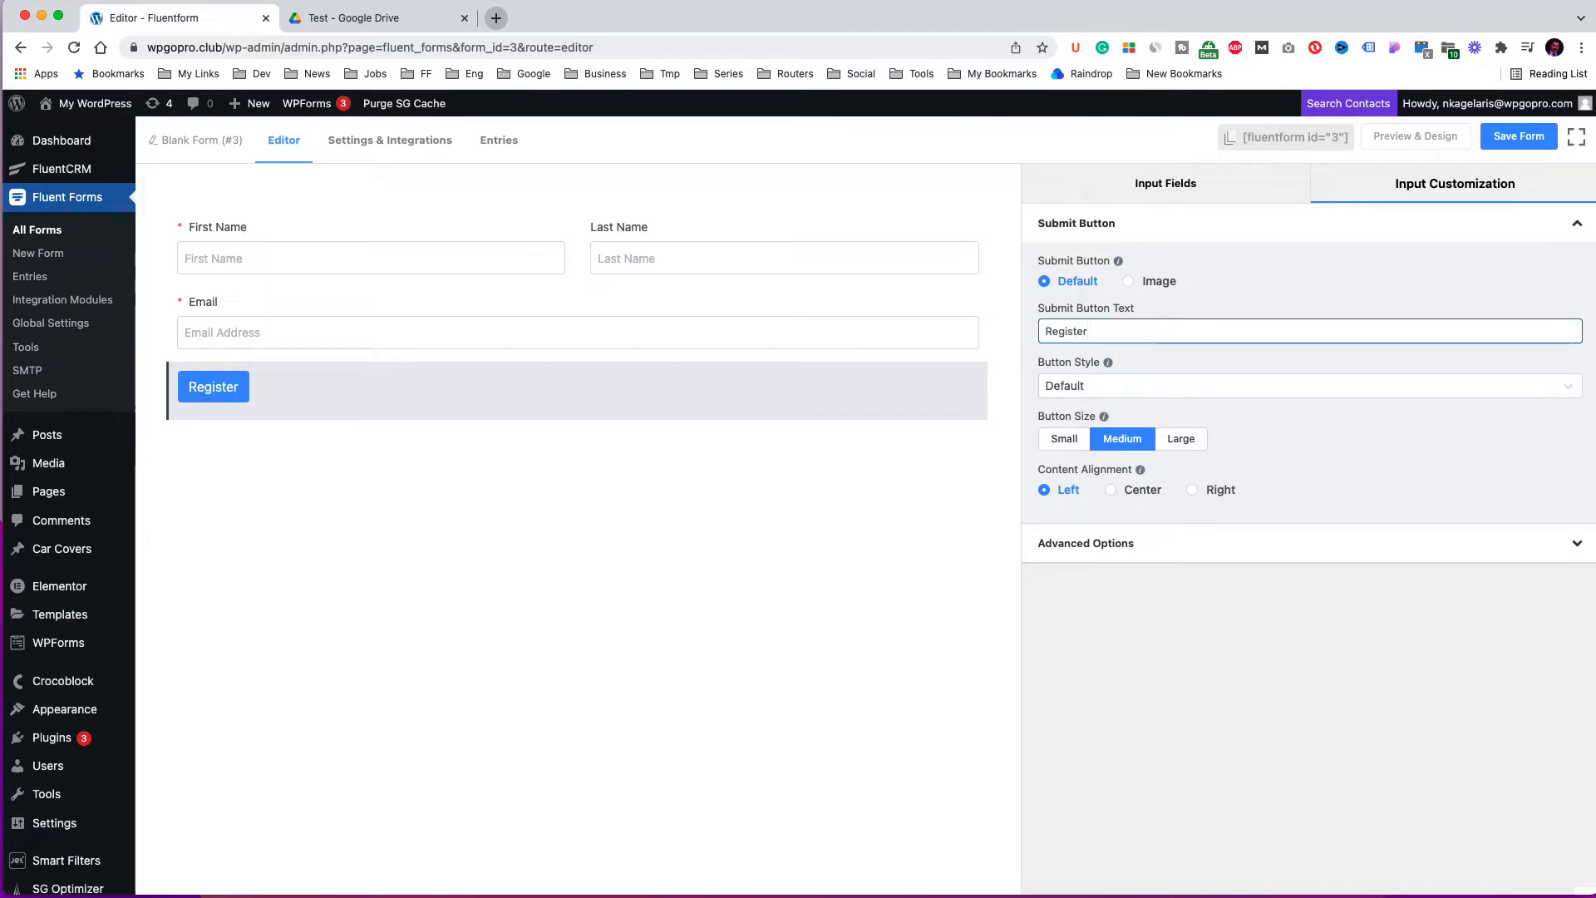
click(1509, 148)
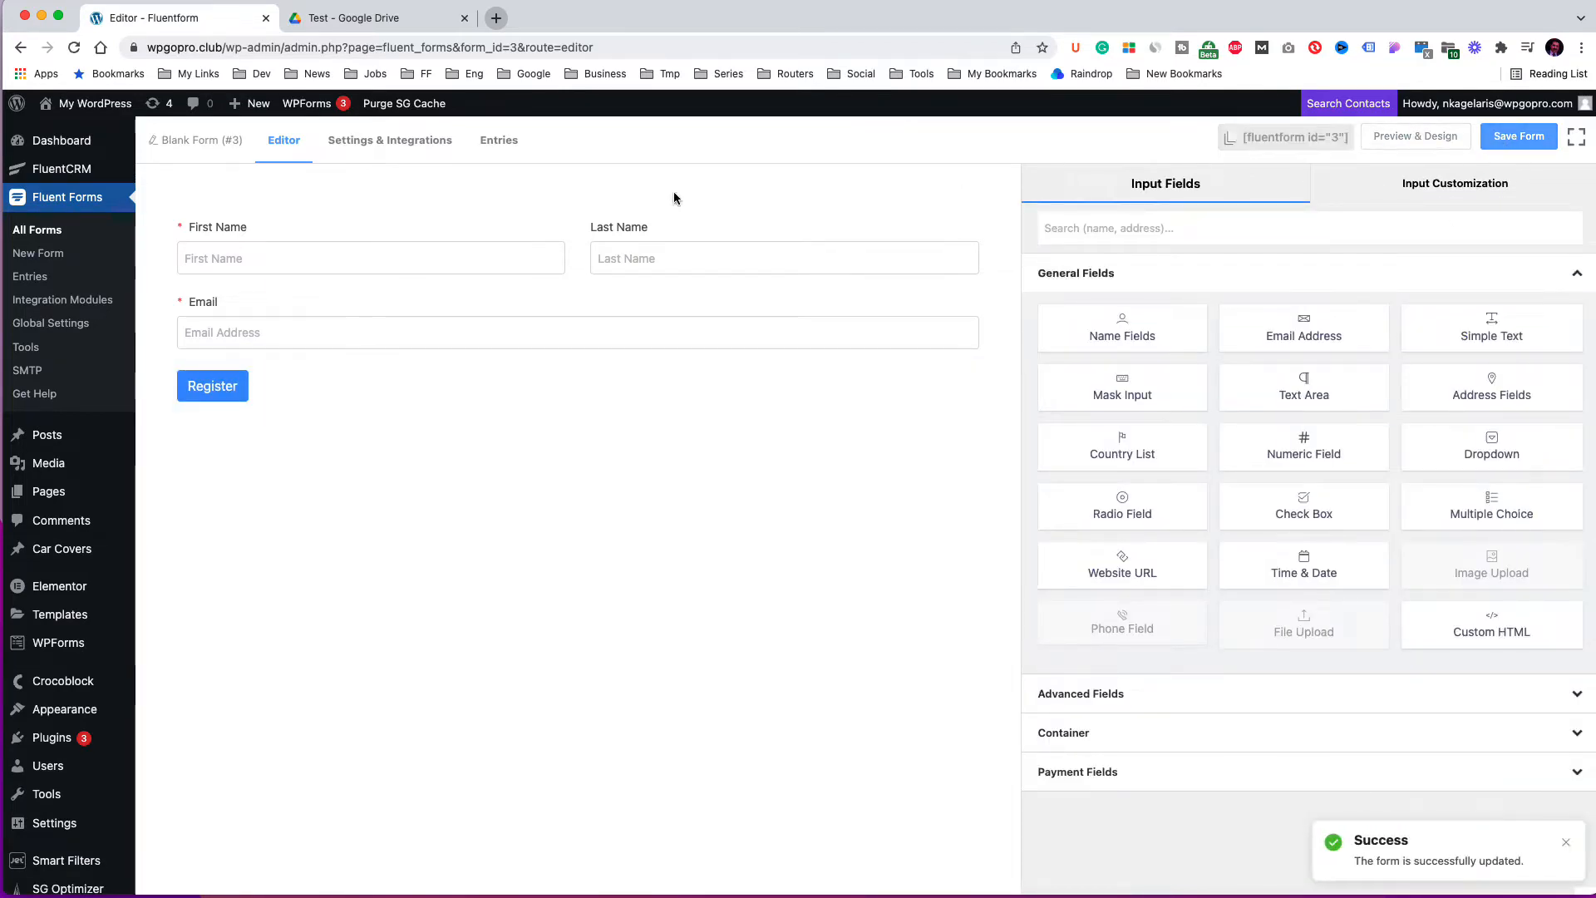
Set the confirmation message to "Thank you for registerging! You will get our PDF file in your mailbox in a few minutes." and save the settings.
click(428, 144)
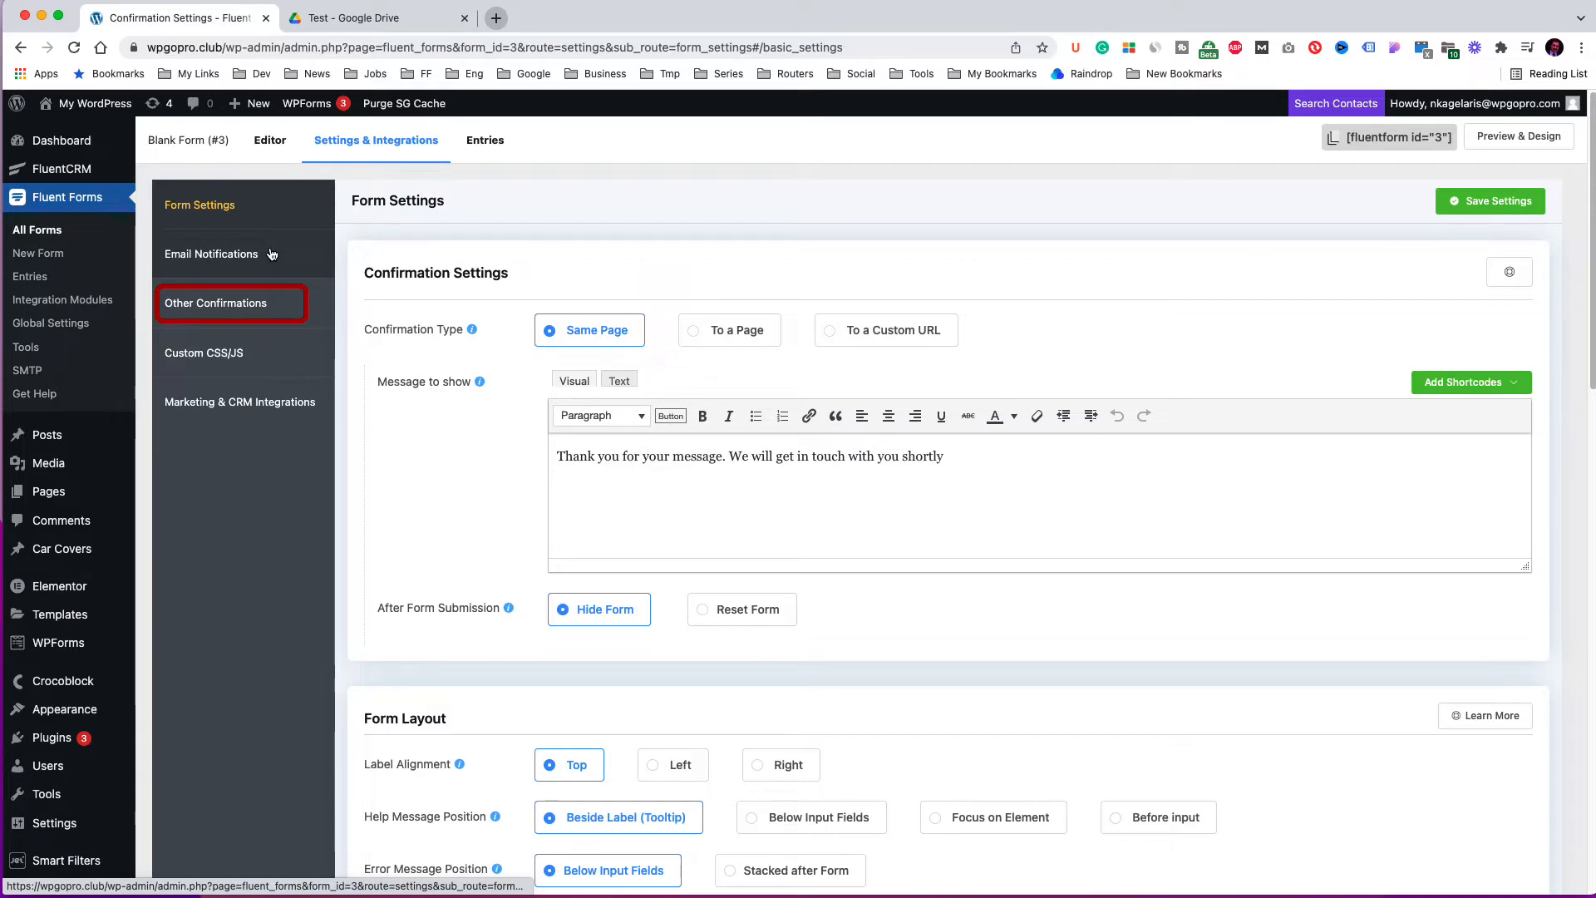
drag(641, 456, 956, 458)
text(registerging)
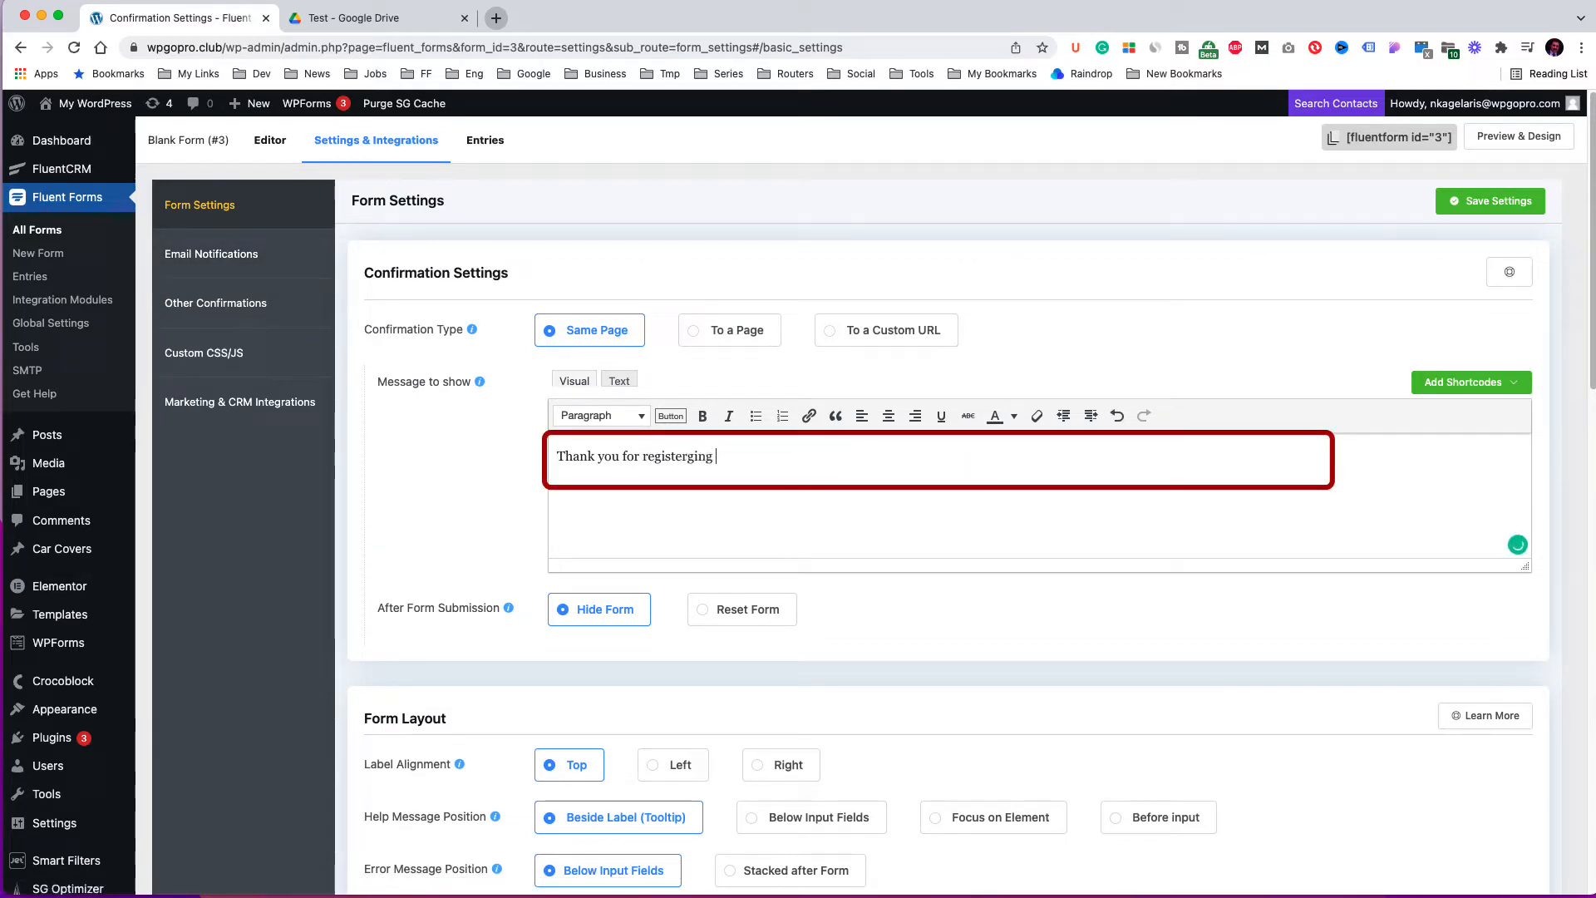
key(Return)
text(You will get our PDF)
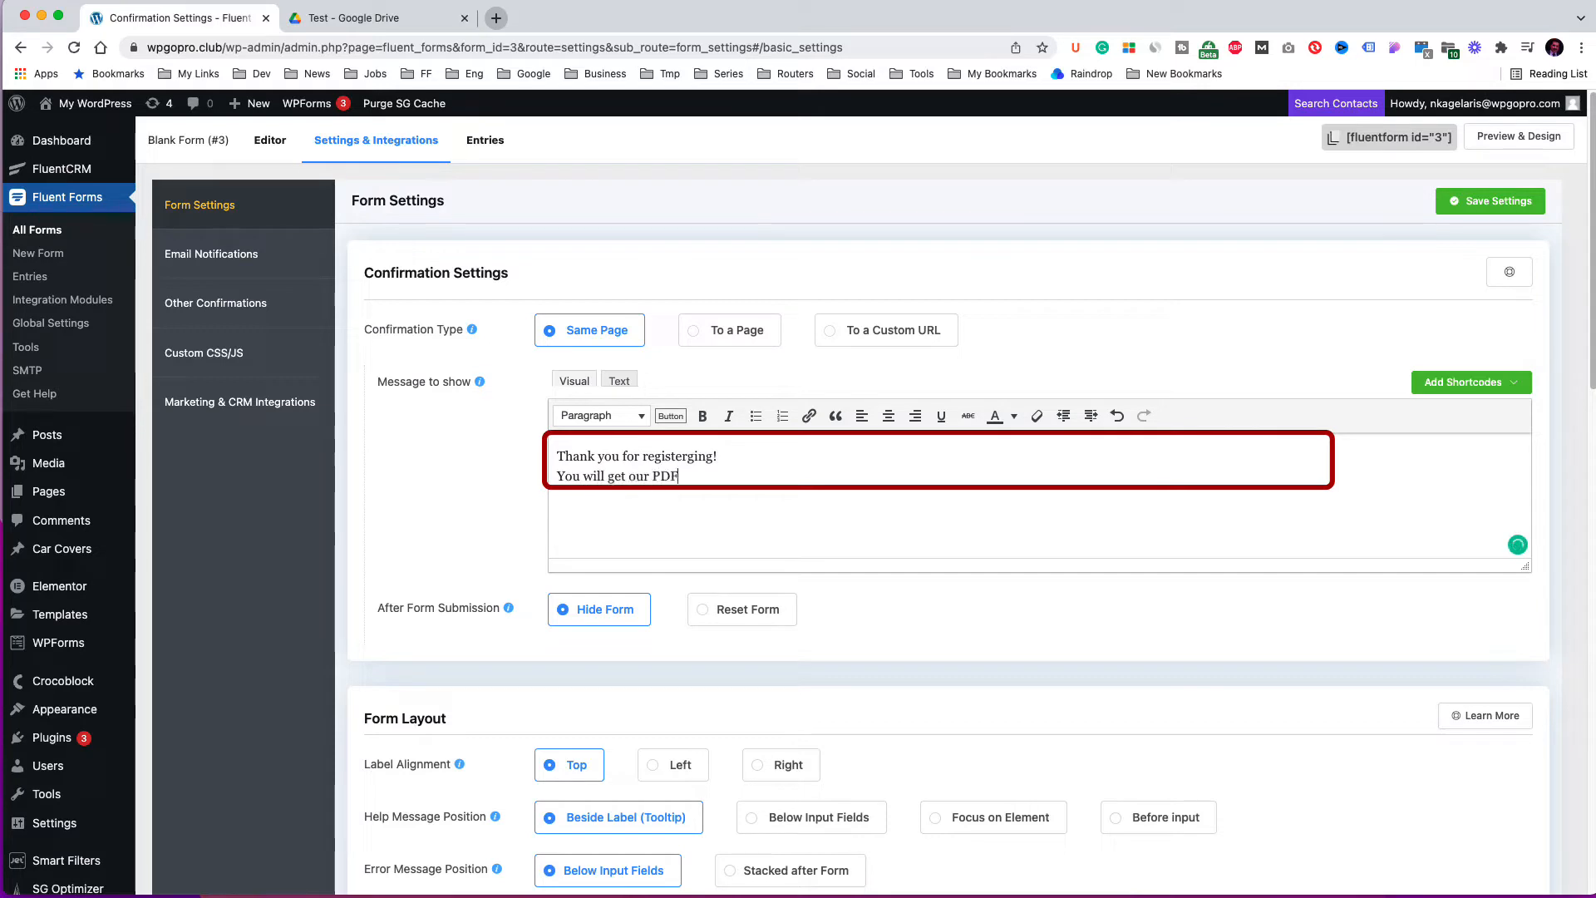
text( file in your mailbox in a few minutes.)
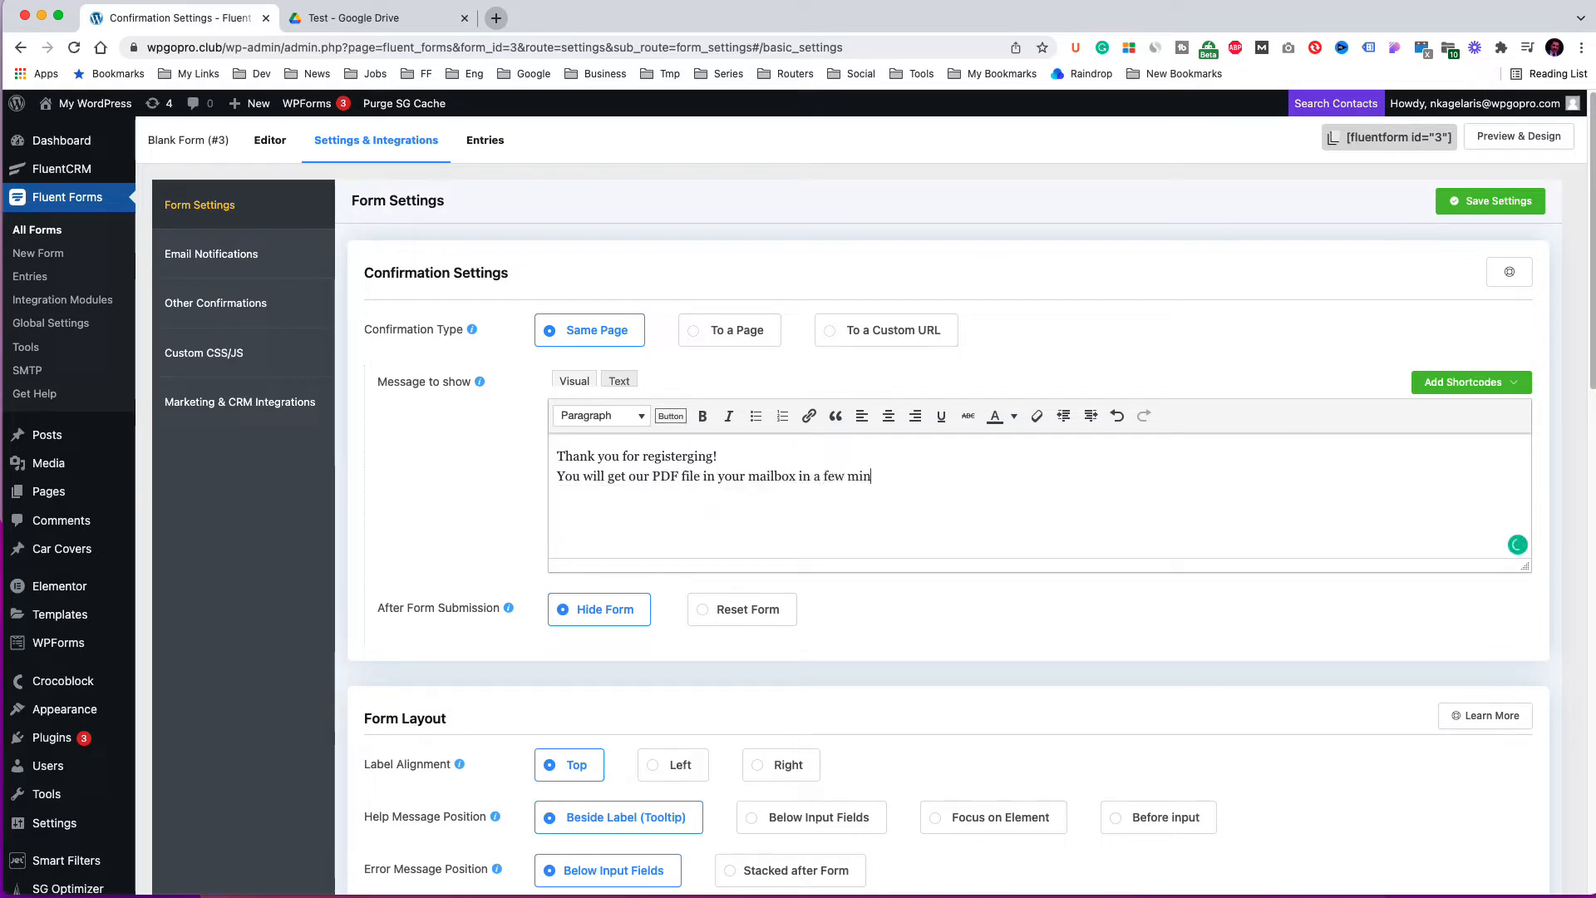
click(1485, 203)
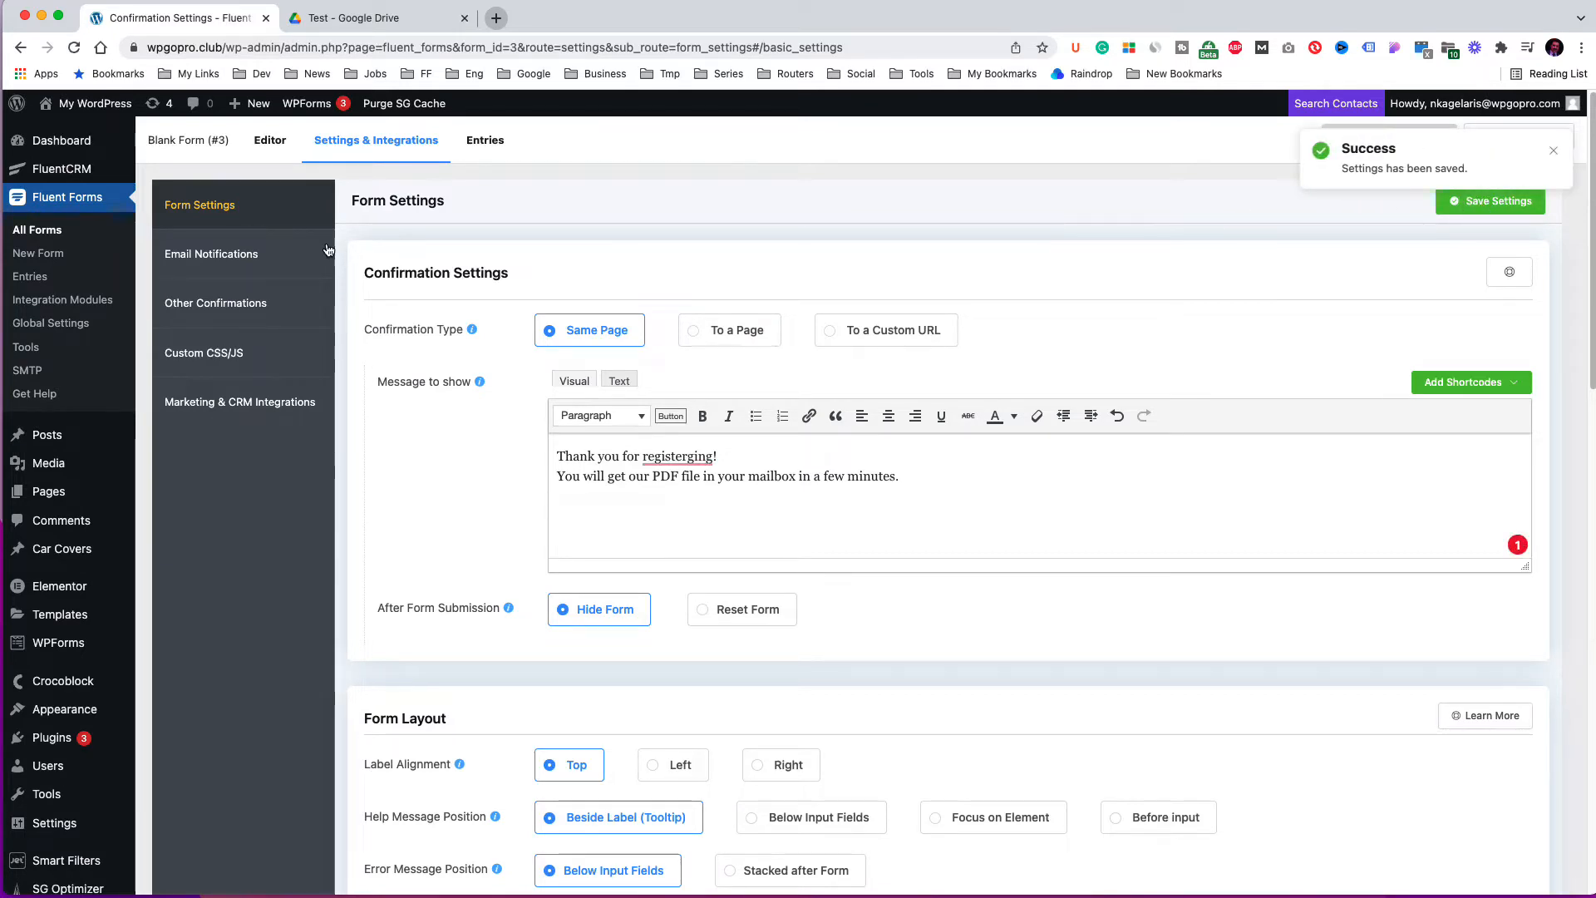
Add a FluentCRM integration feed named FluentCRM Integration Freebie that uses the Freebie list.
click(199, 403)
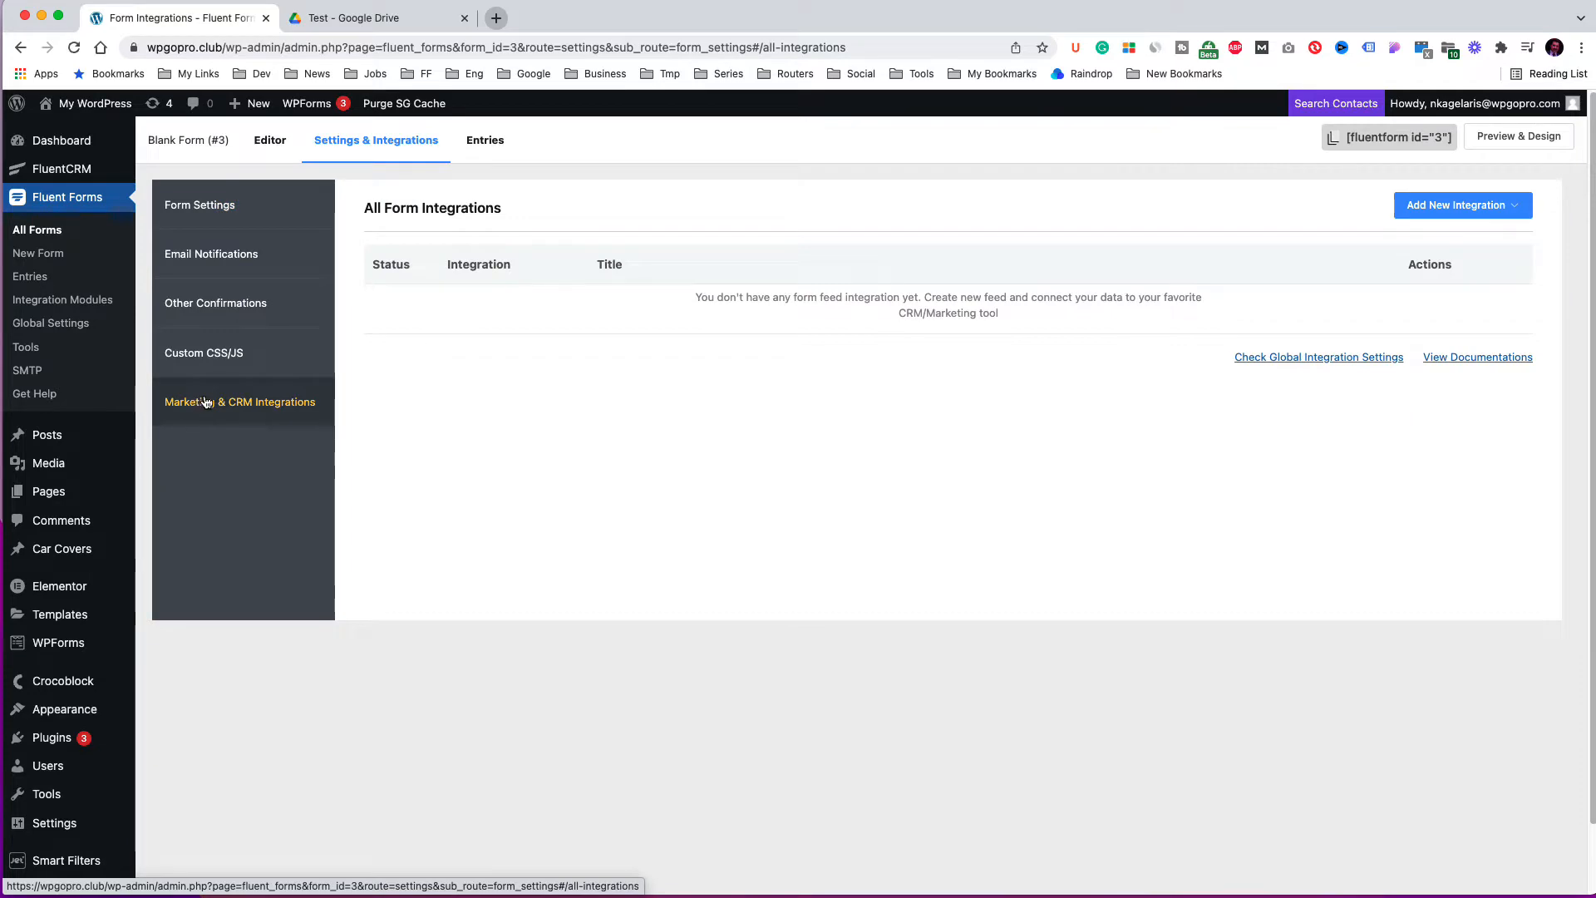
click(1451, 214)
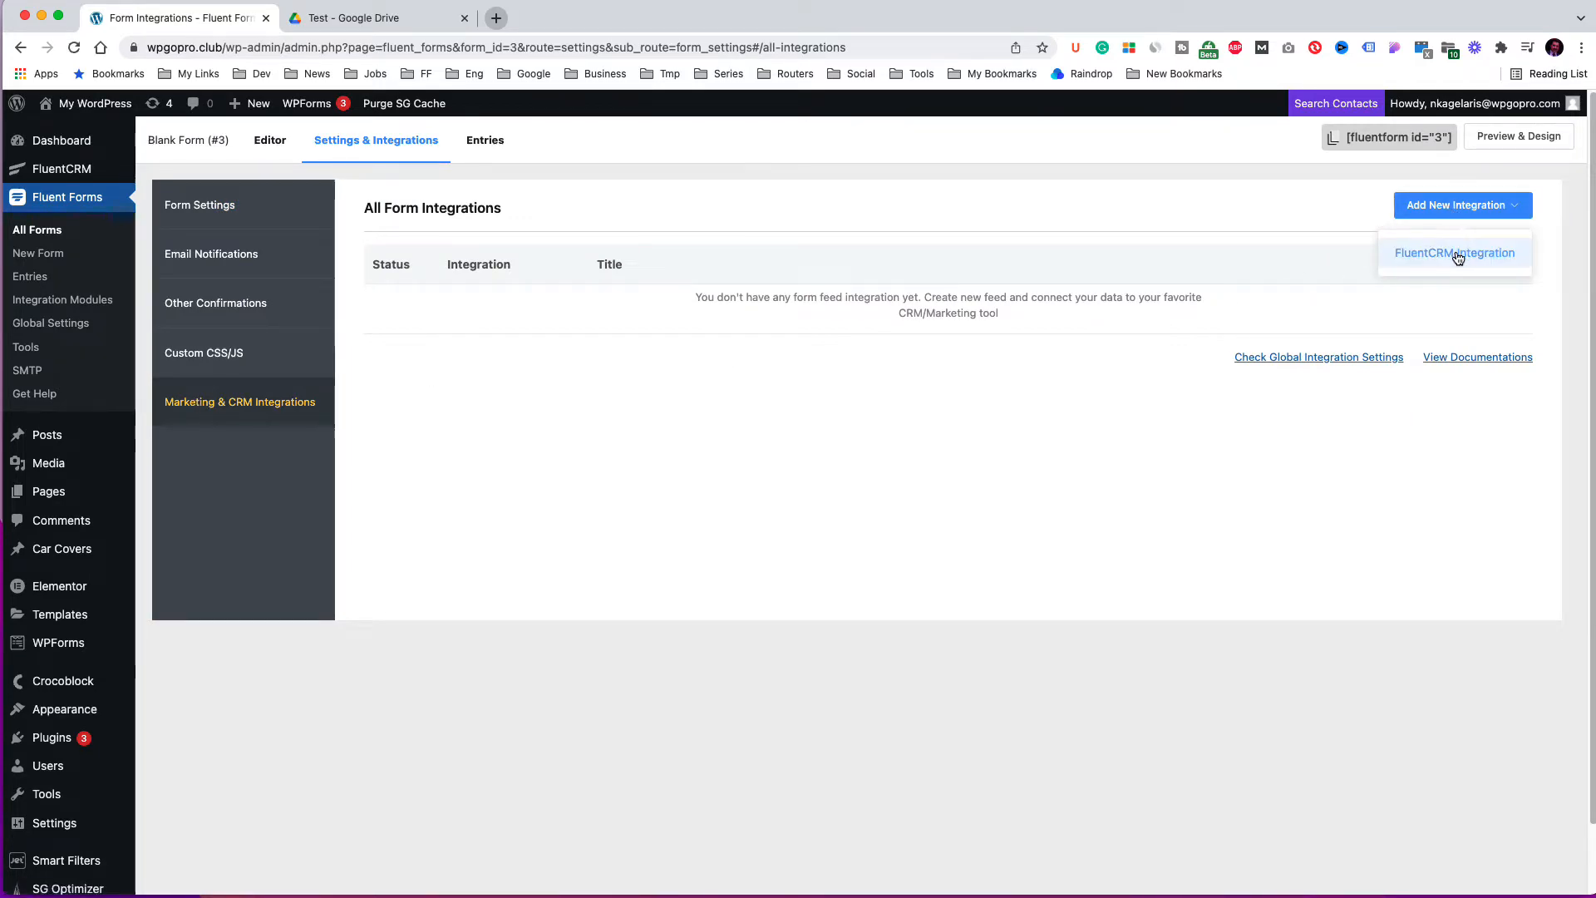
click(1455, 252)
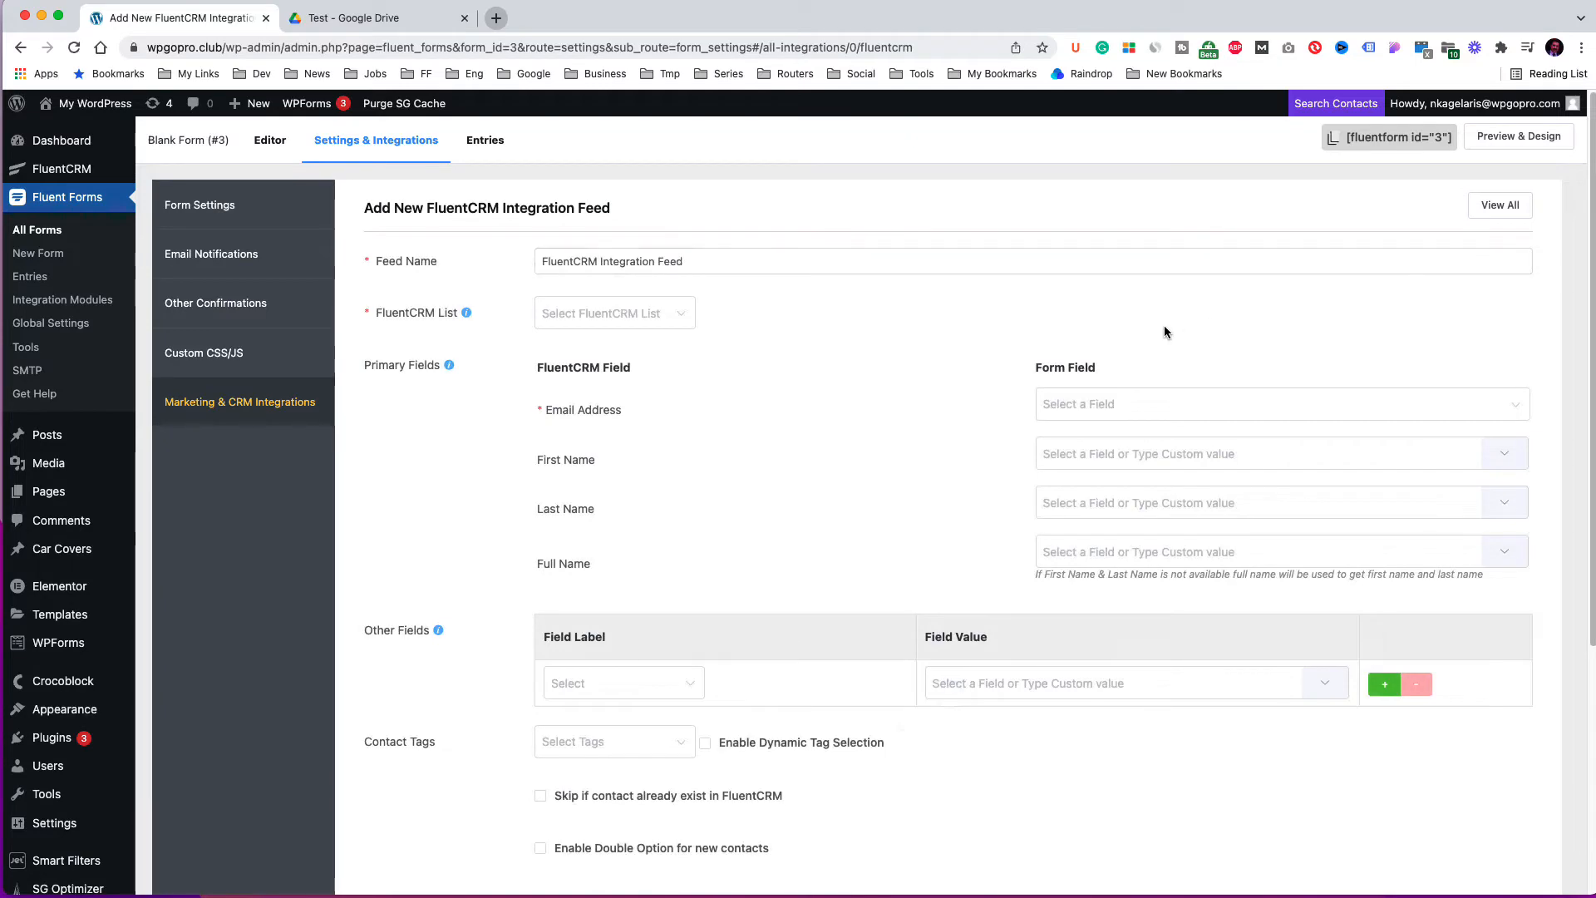
click(694, 263)
double_click(694, 263)
text(Freebie)
click(641, 313)
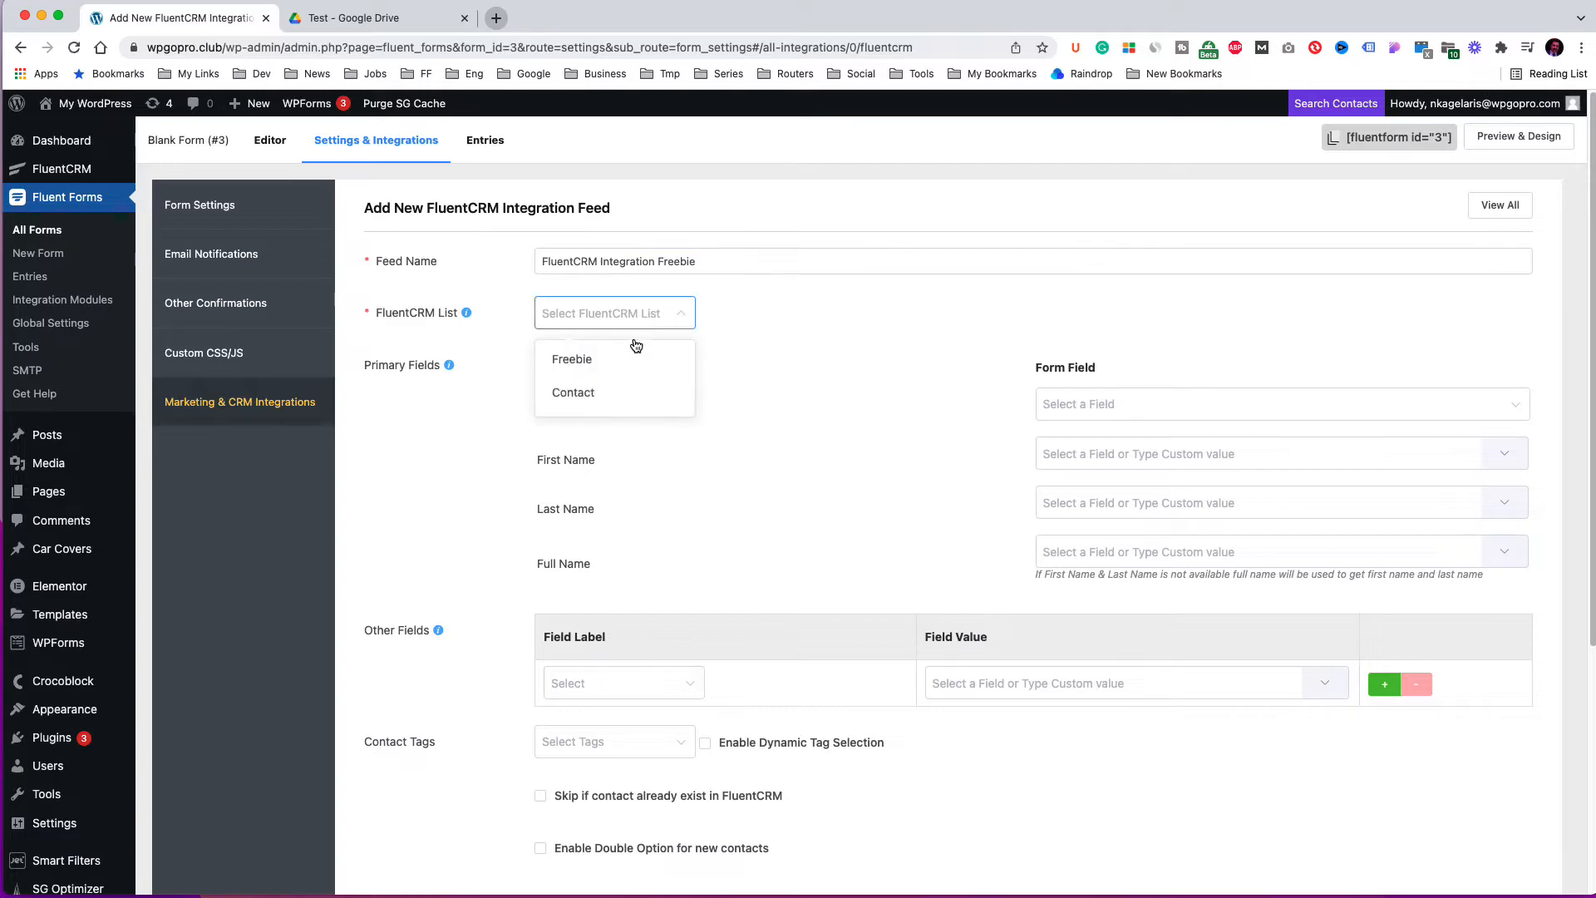
click(582, 361)
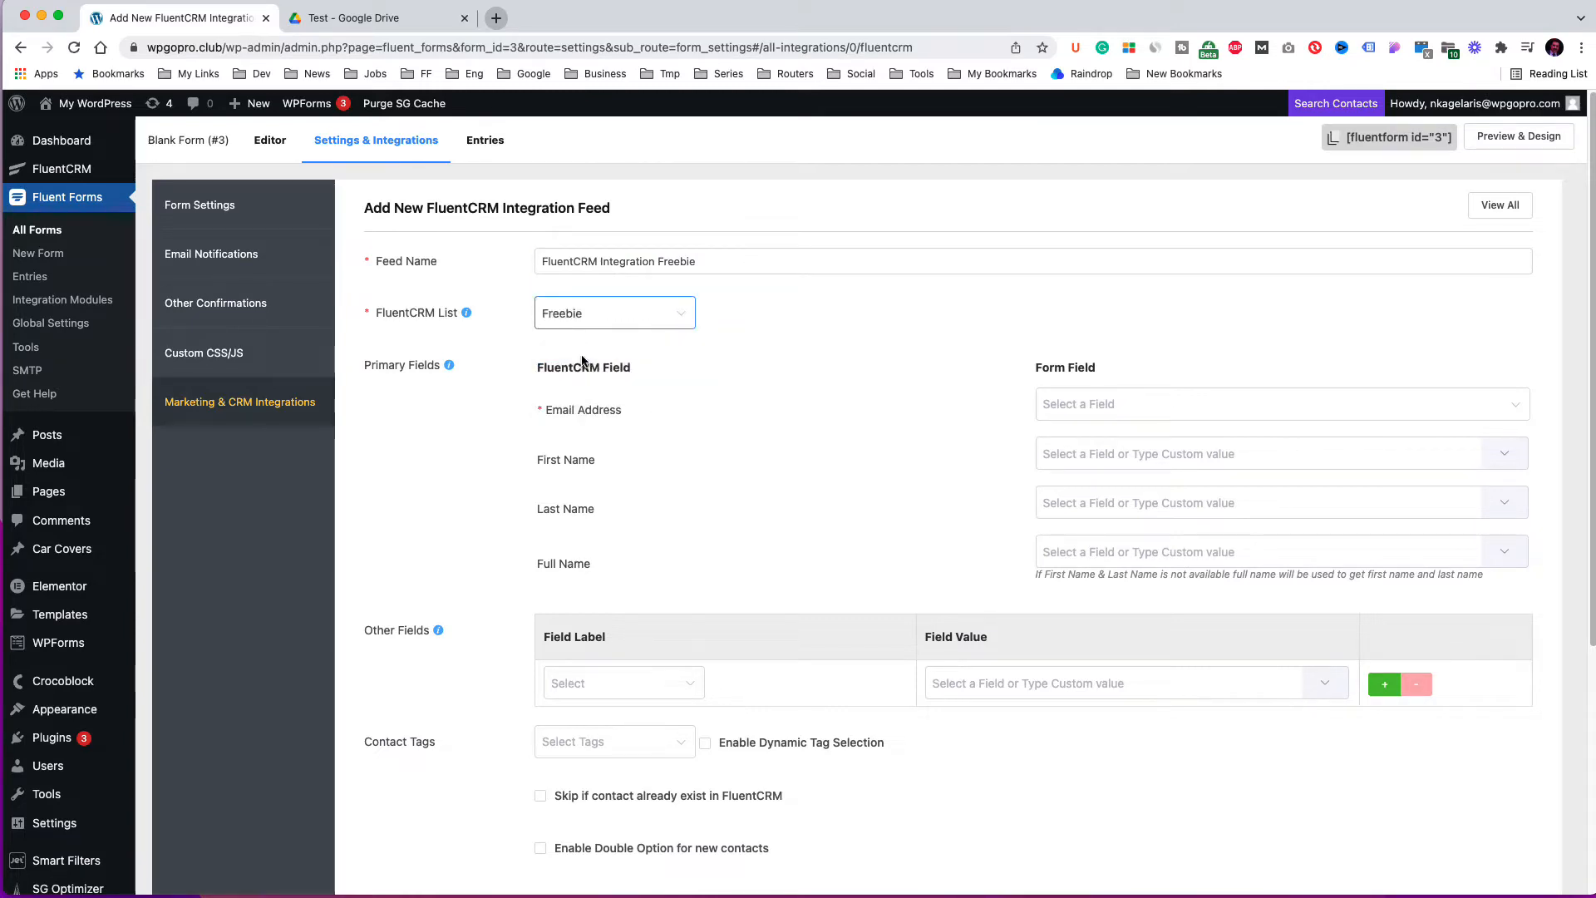
Map the feed's Email Address, First Name, Last Name and Full Name to the matching form fields.
scroll(772, 391, down, 1)
click(1109, 389)
click(1073, 429)
click(1505, 433)
click(1480, 521)
click(1503, 489)
click(1478, 589)
click(1504, 531)
click(1463, 598)
scroll(920, 468, down, 2)
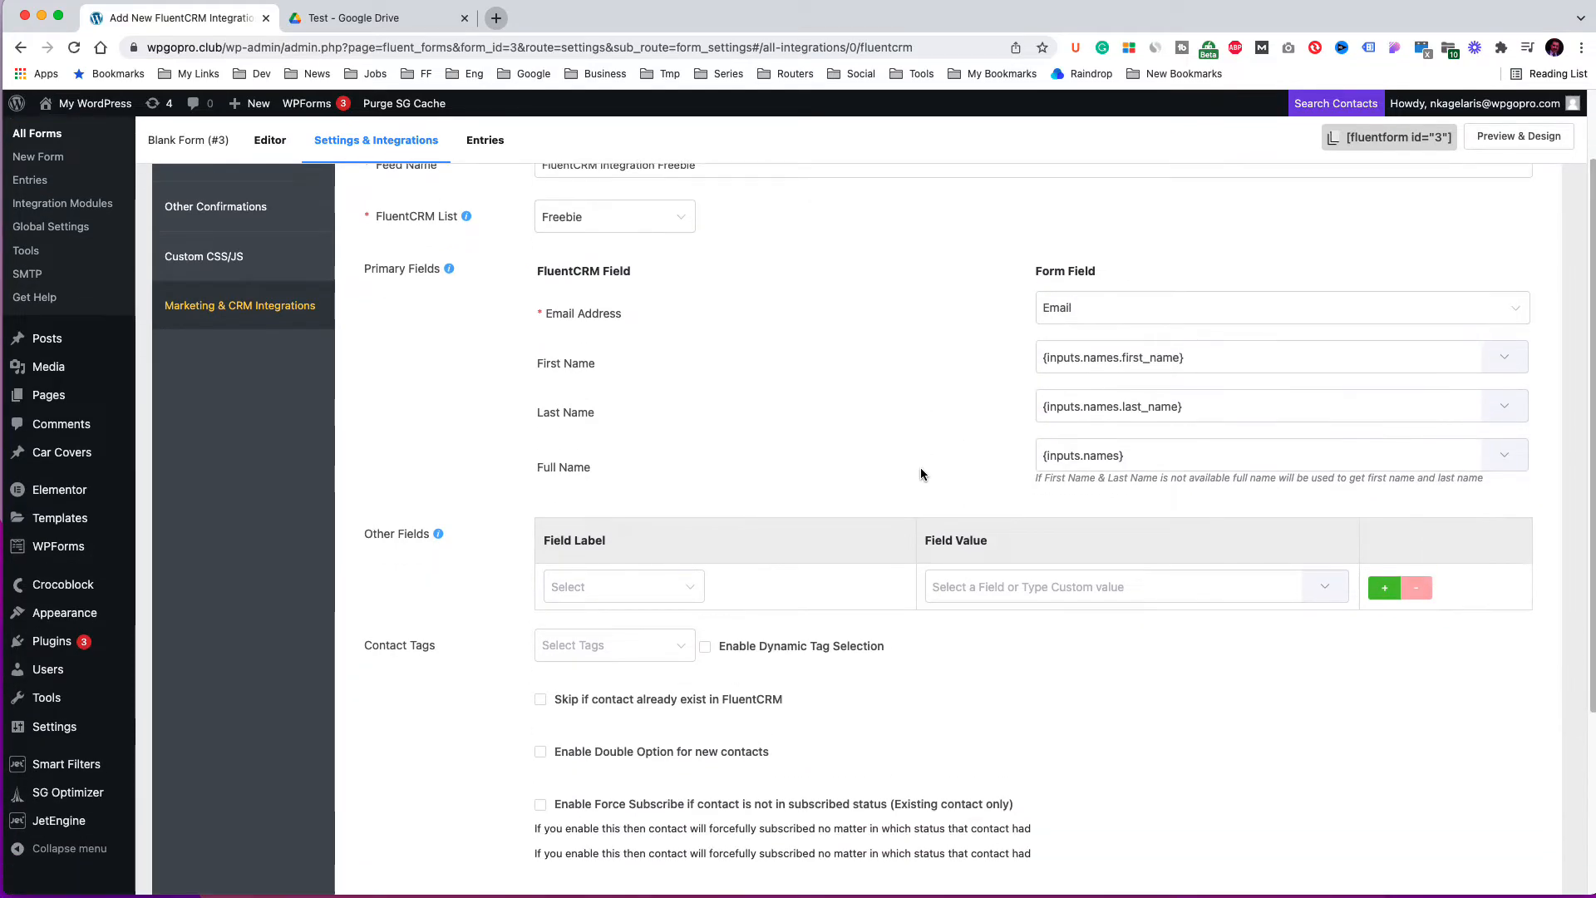
Add the FreebieRegistration contact tag to the feed and create the FluentCRM feed.
scroll(920, 467, down, 3)
click(619, 645)
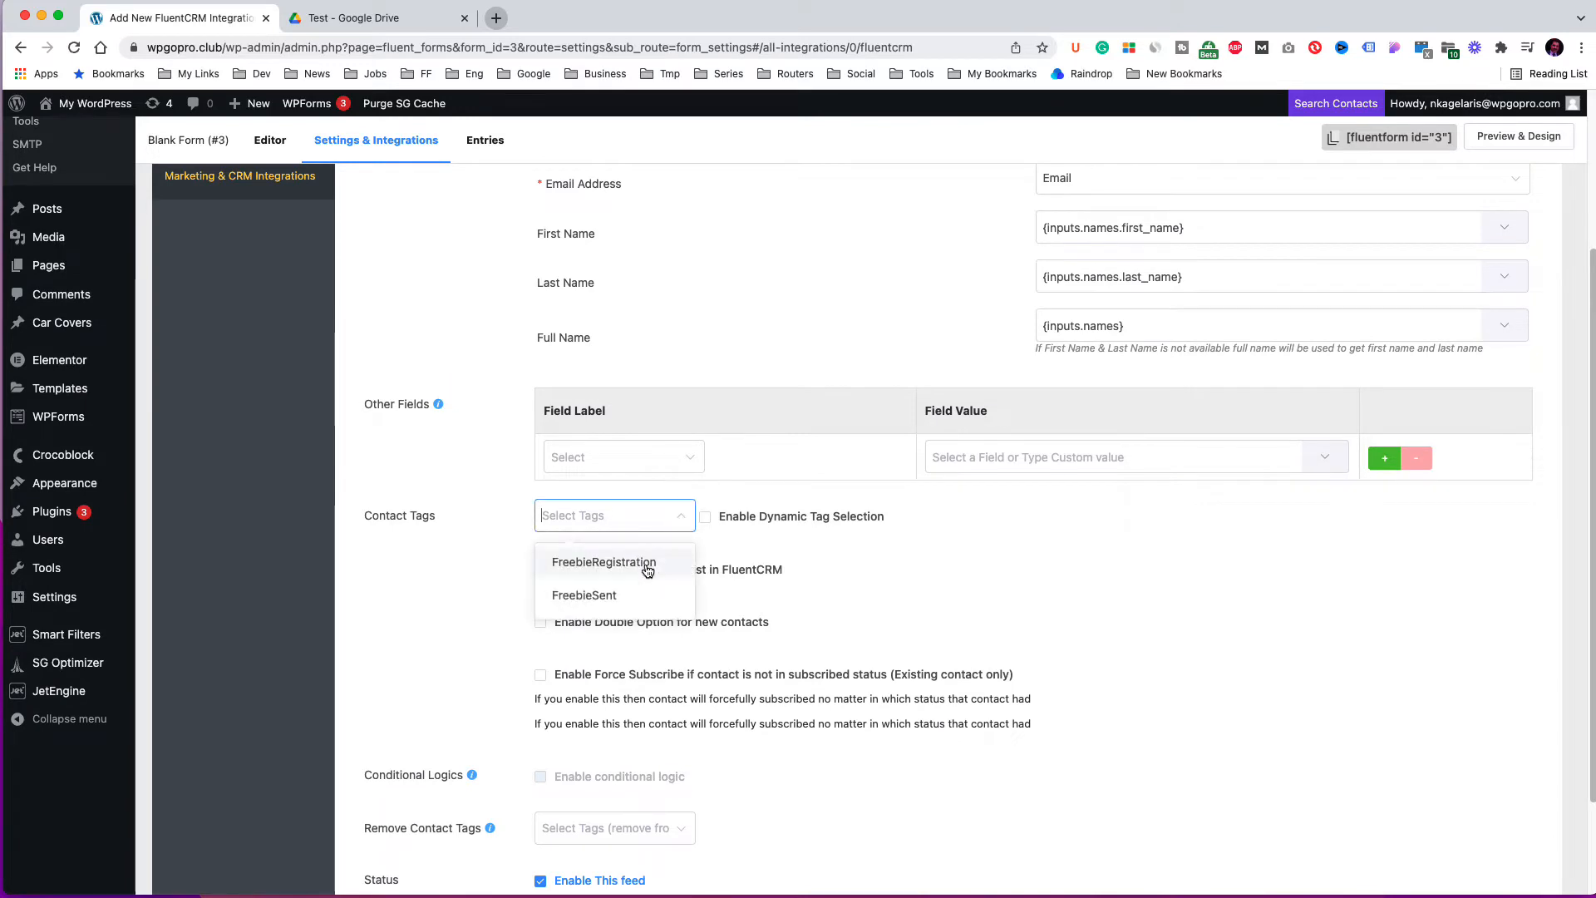
click(1038, 522)
scroll(1037, 522, down, 3)
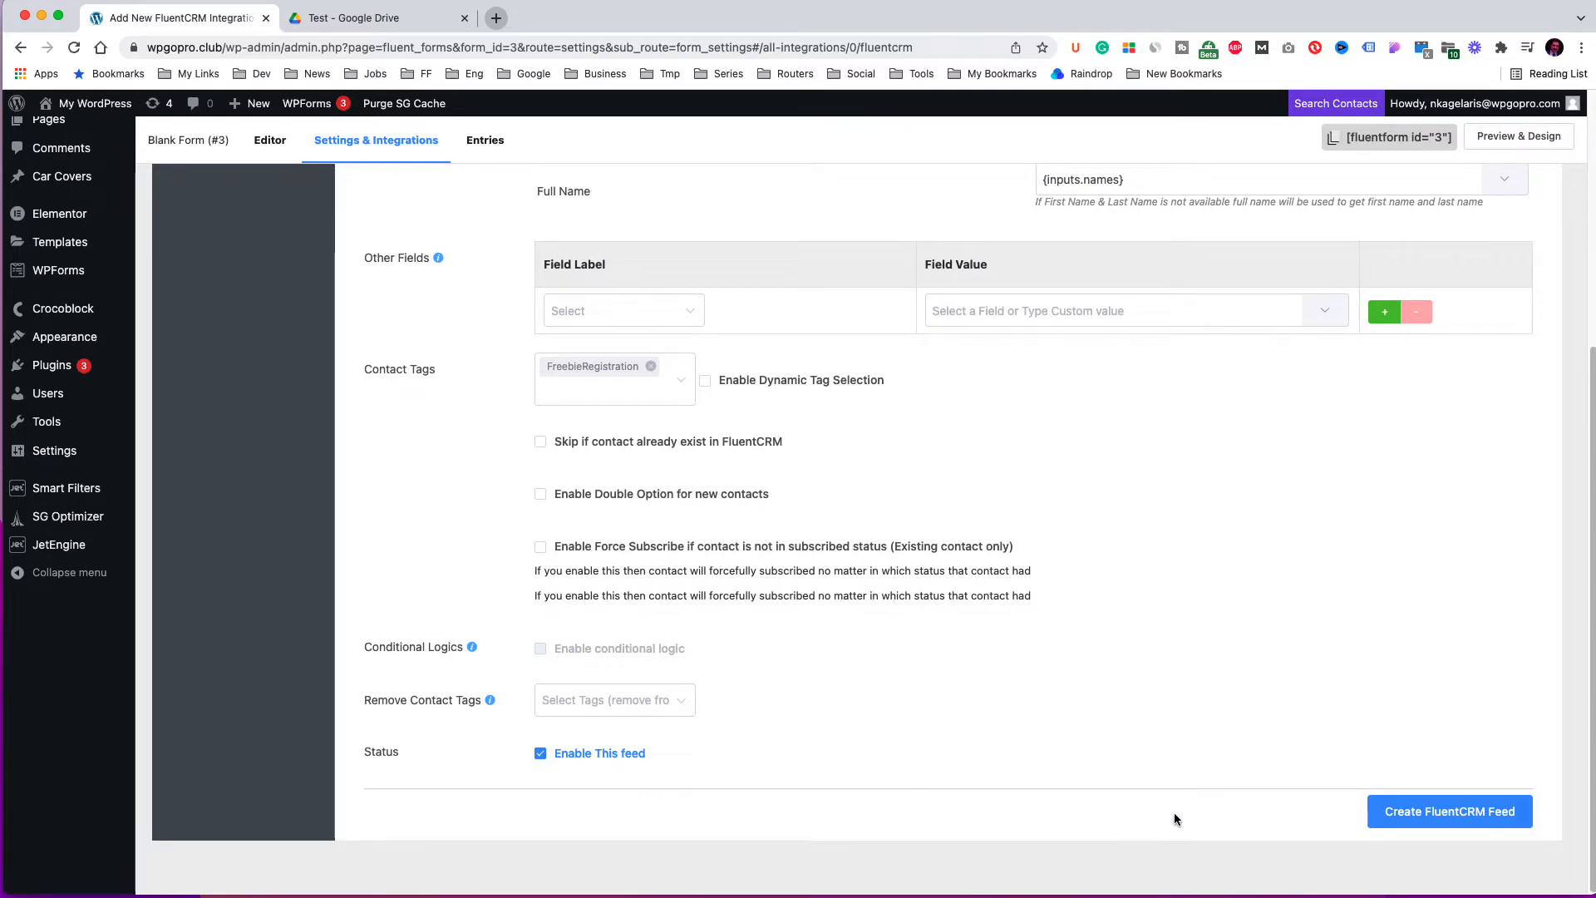
click(1395, 811)
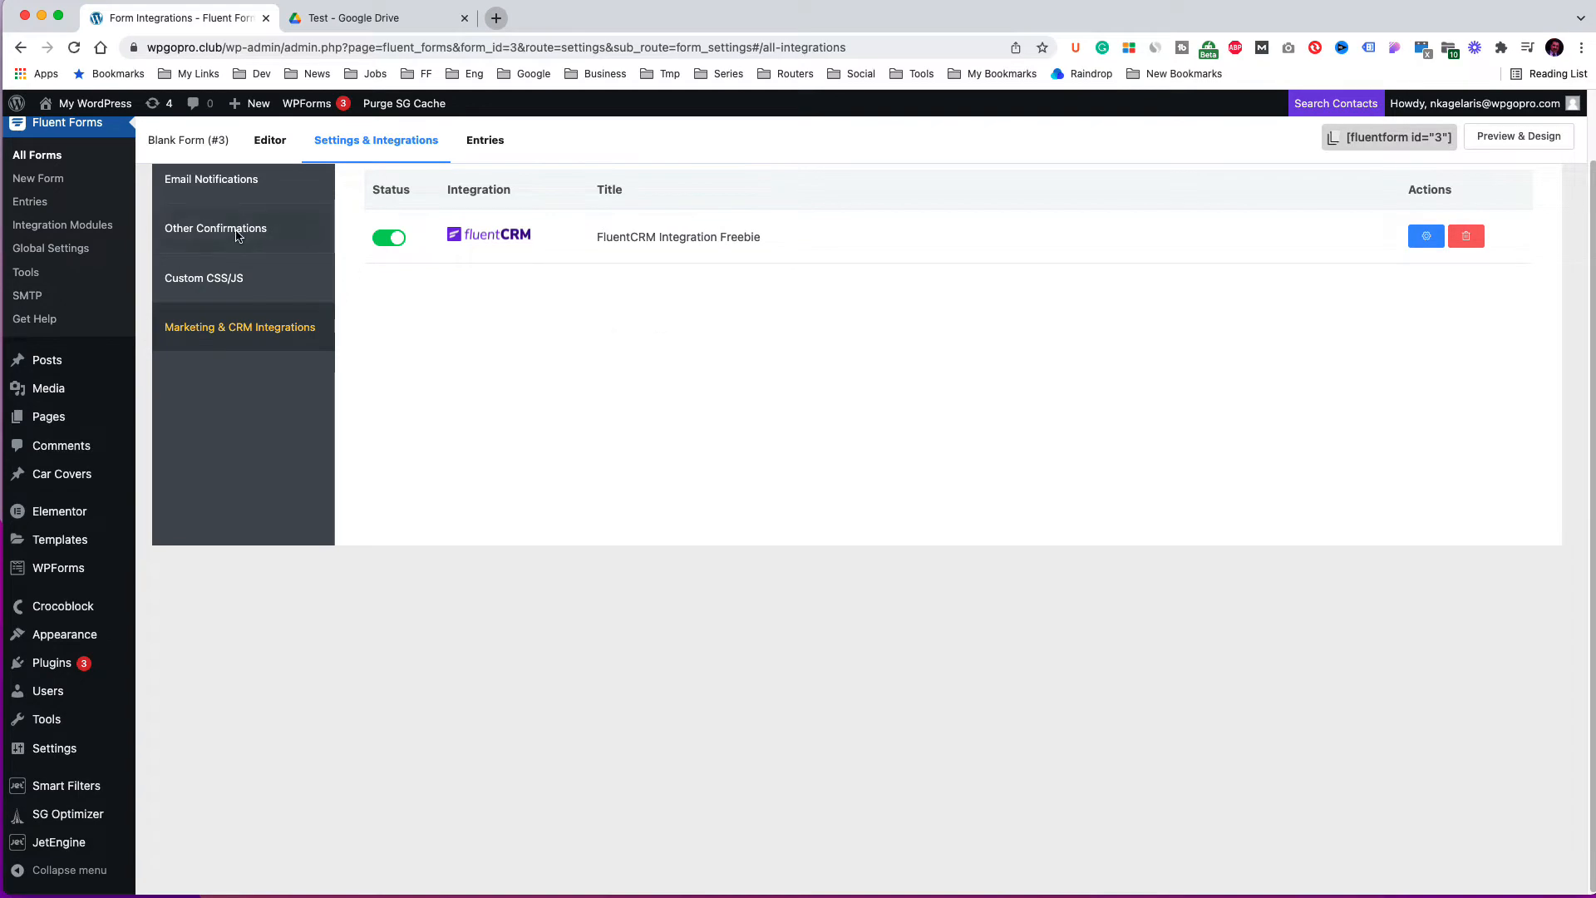
Rename the form to Freebie Registration Form and return to the forms list.
click(51, 164)
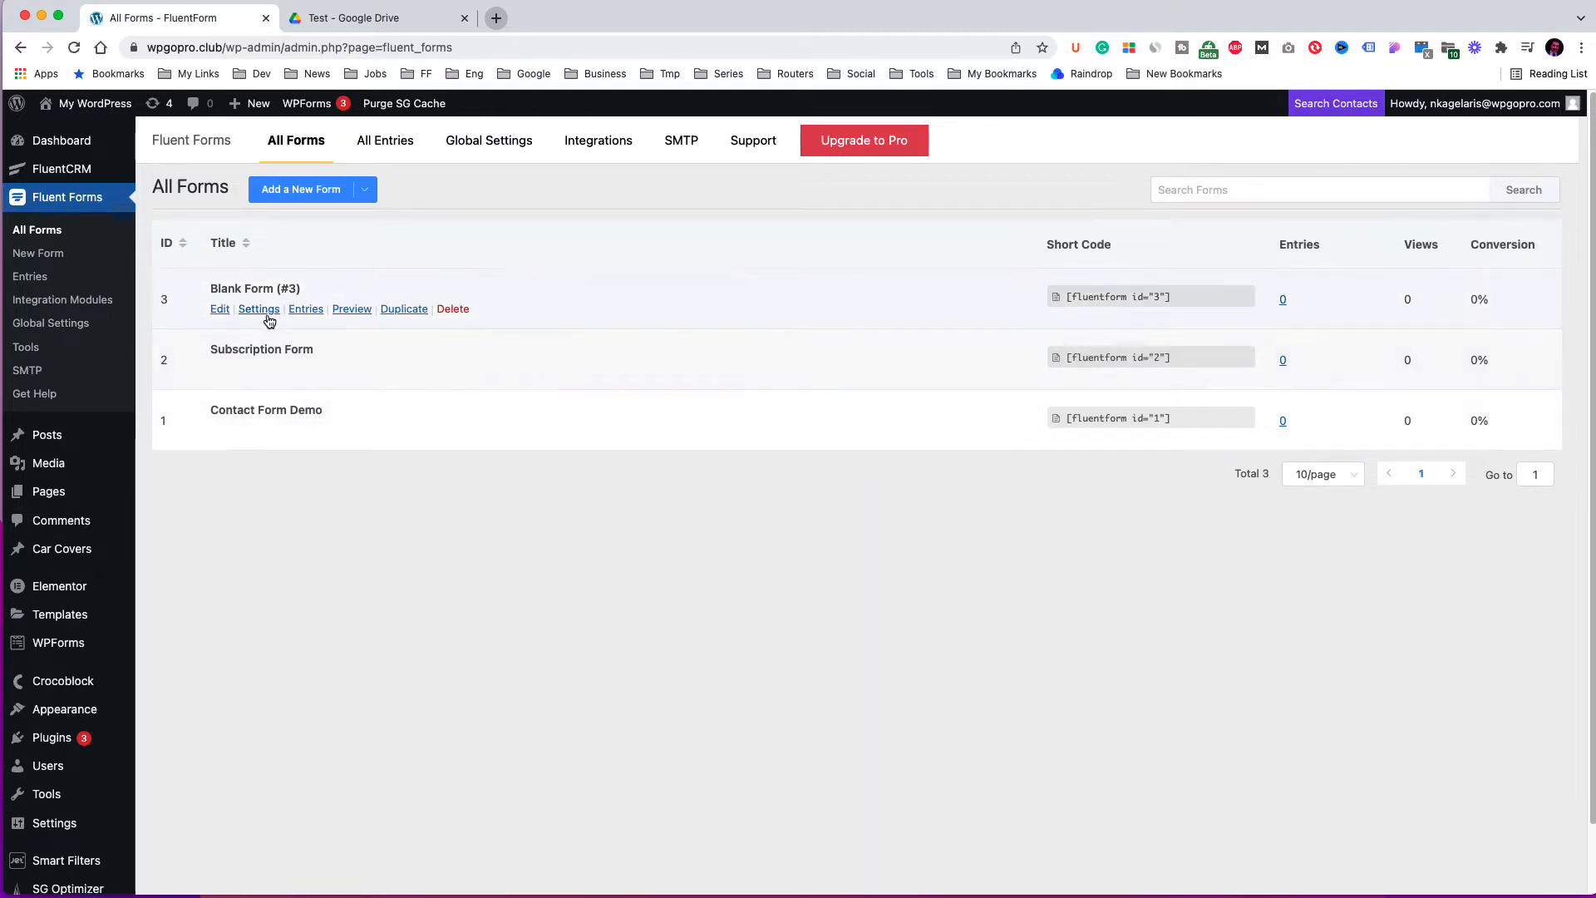
click(220, 309)
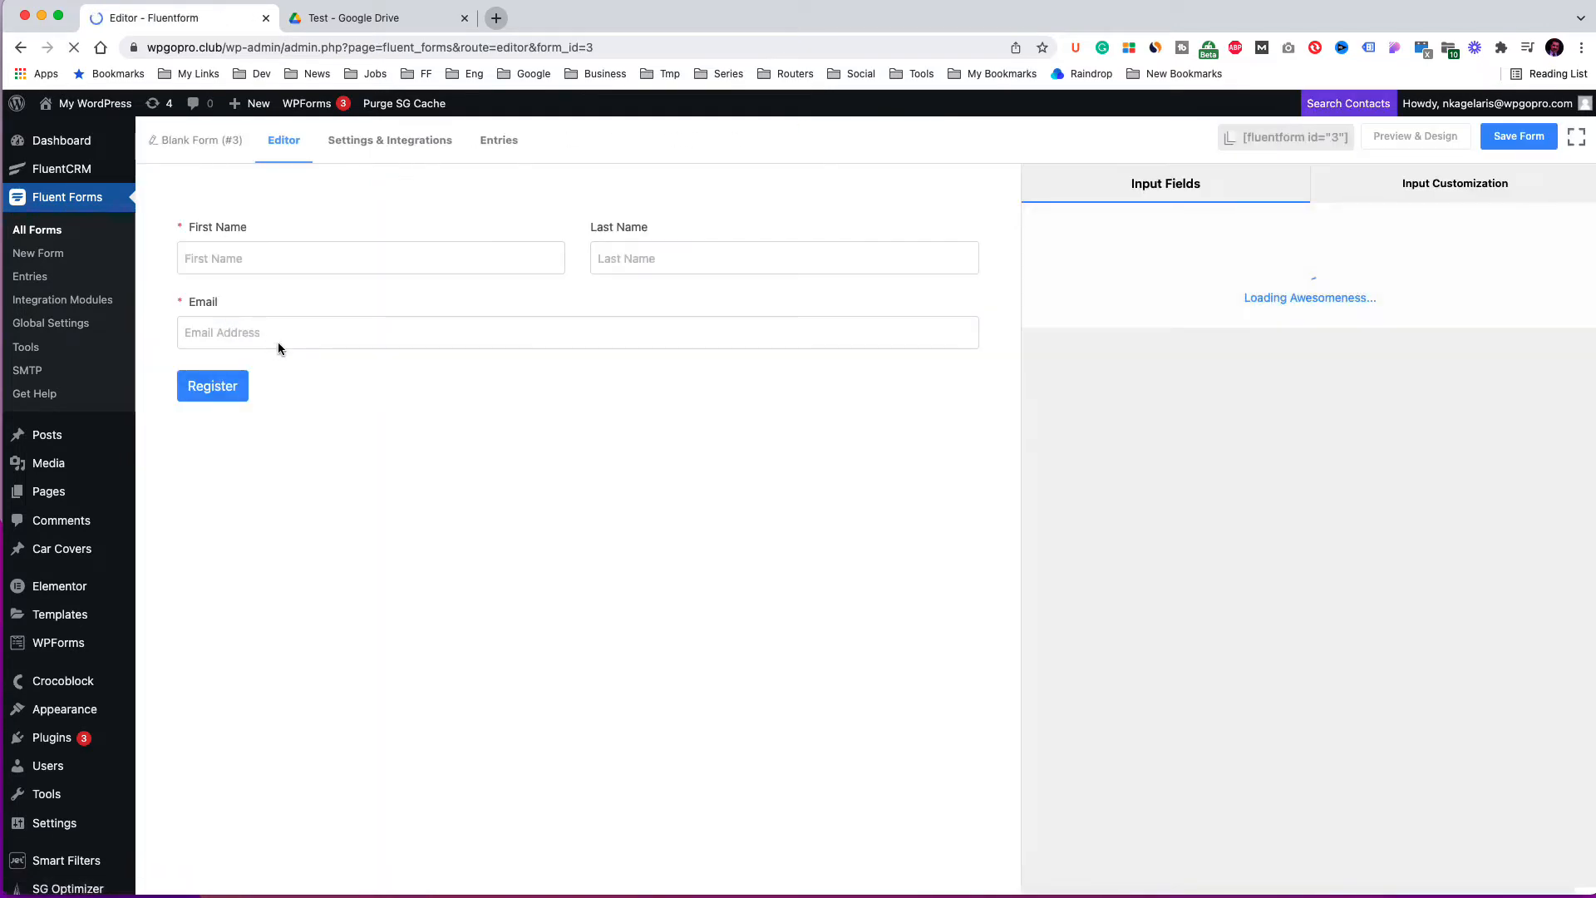
click(207, 141)
key(super+a)
text(Freebie Registration Form)
click(1182, 364)
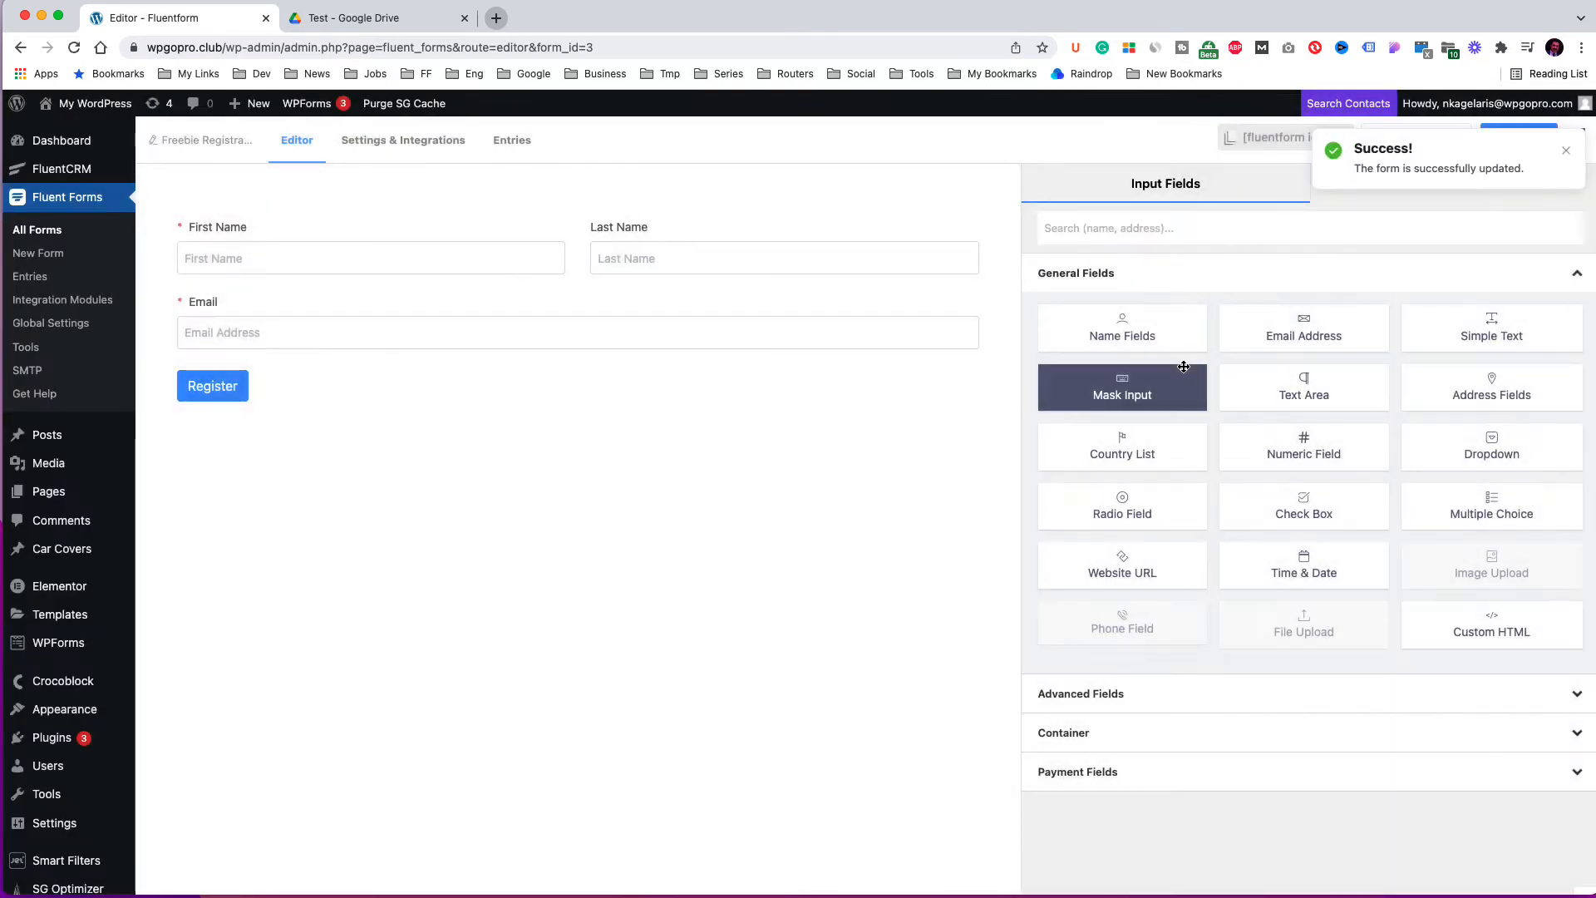
click(38, 237)
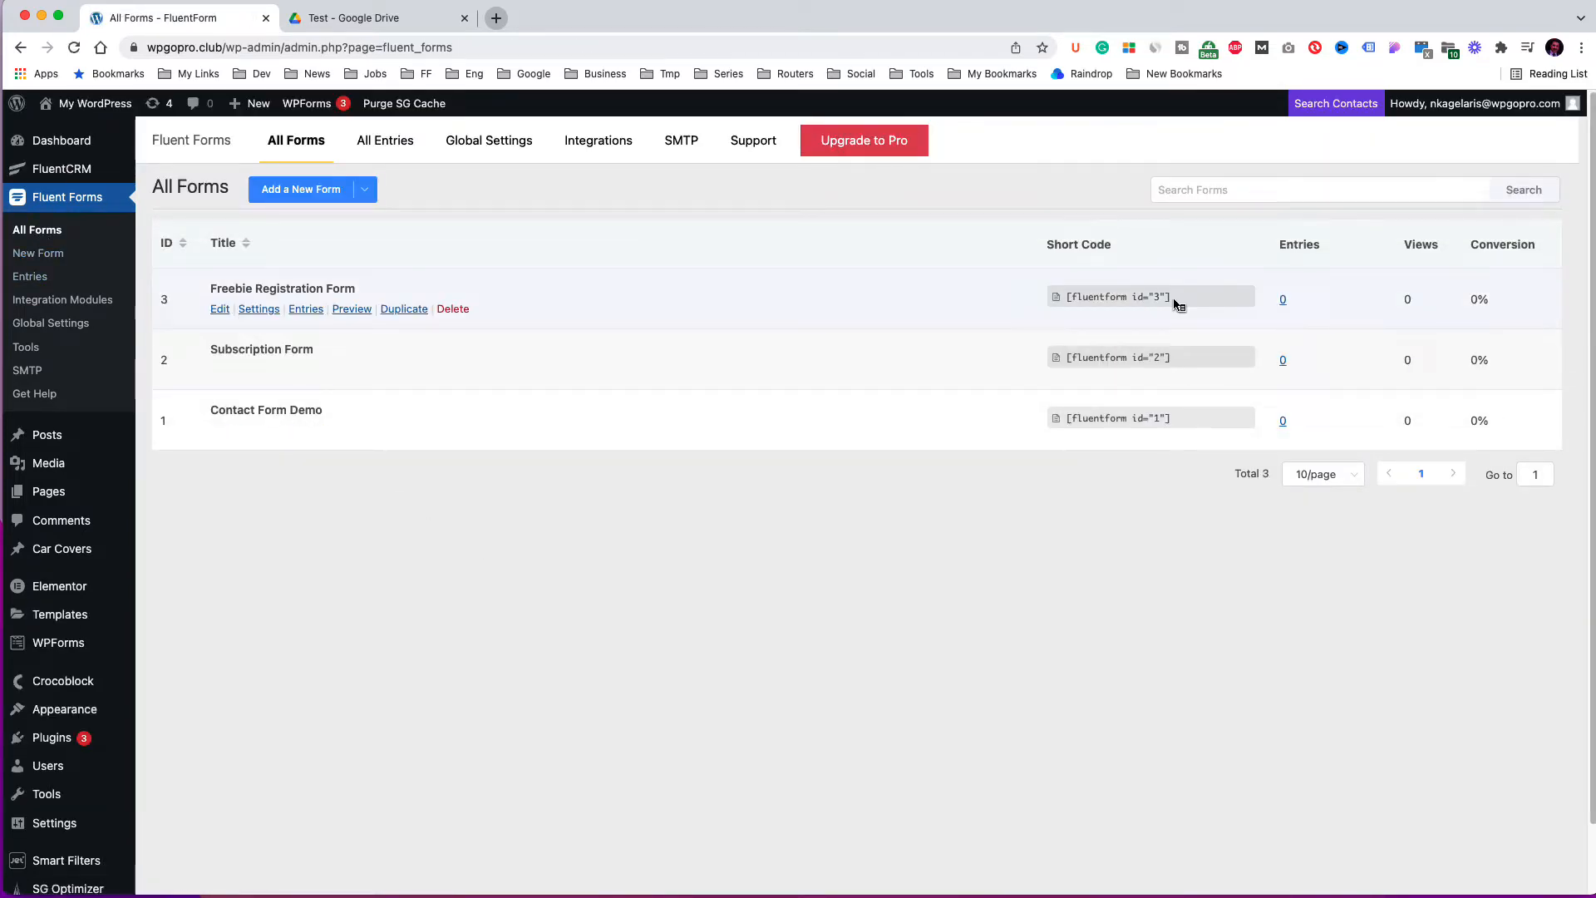
In Google Drive, share the freebie PDF so anyone with the link can view it.
click(416, 25)
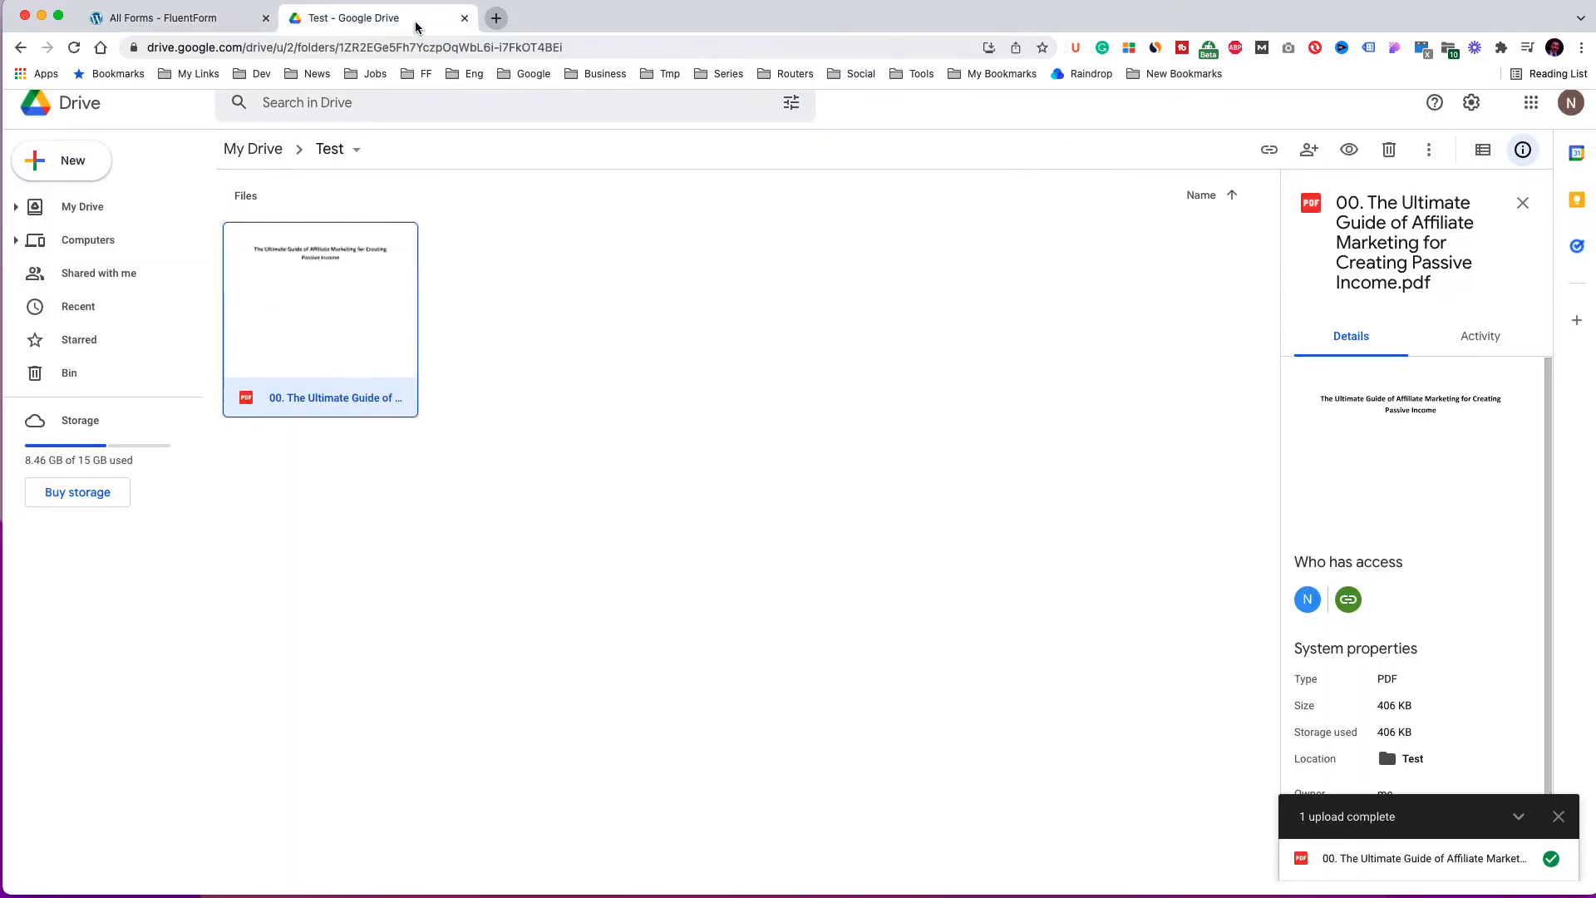
double_click(363, 321)
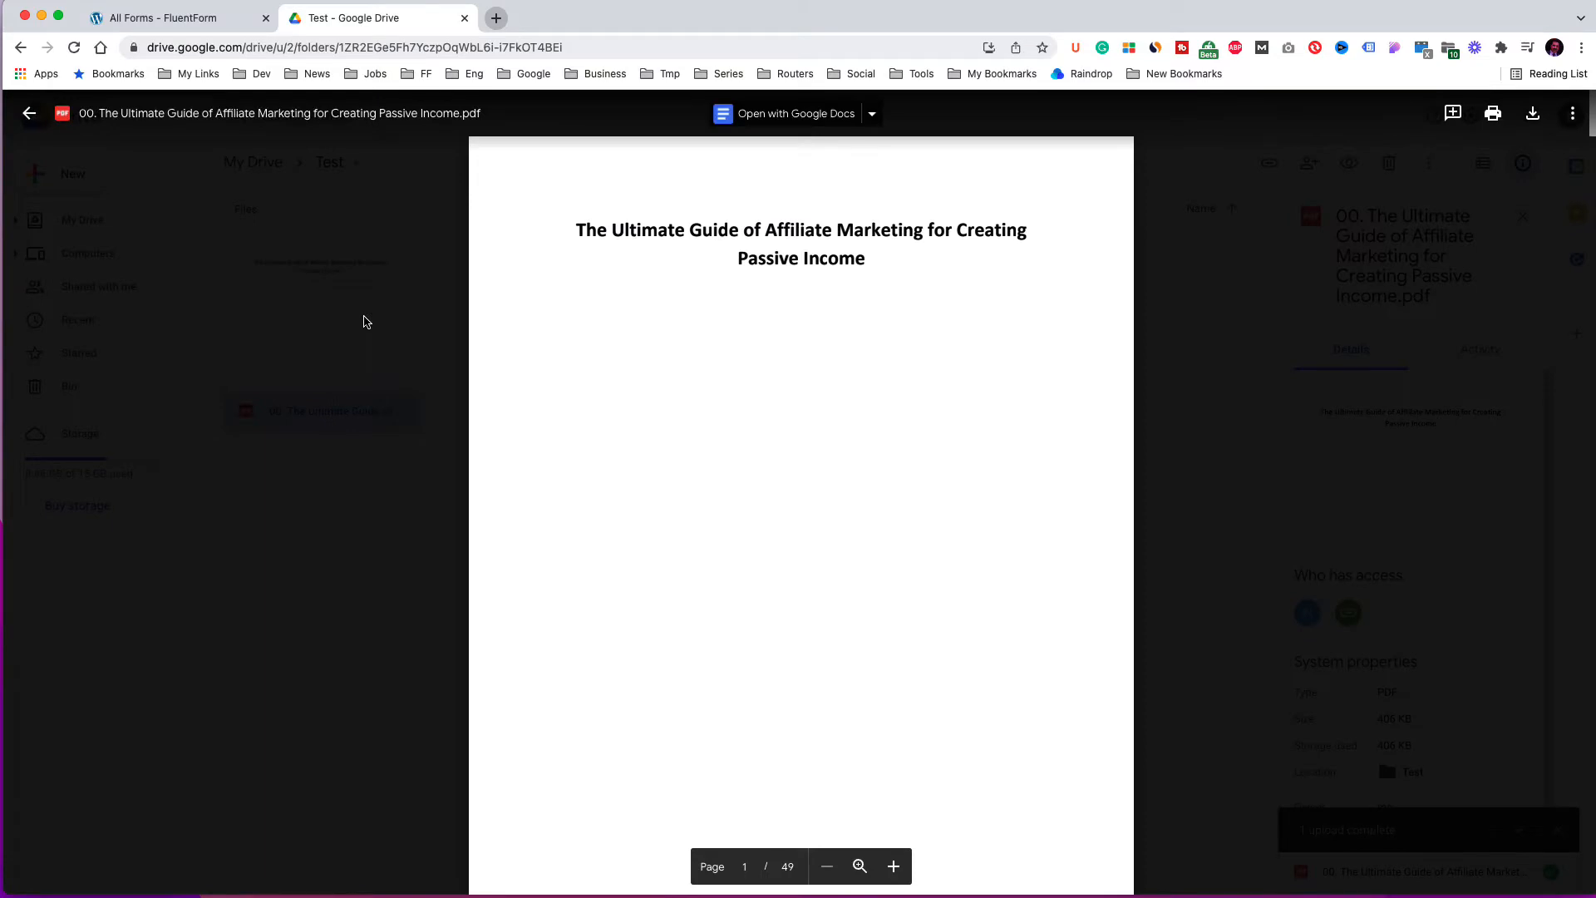
click(1230, 280)
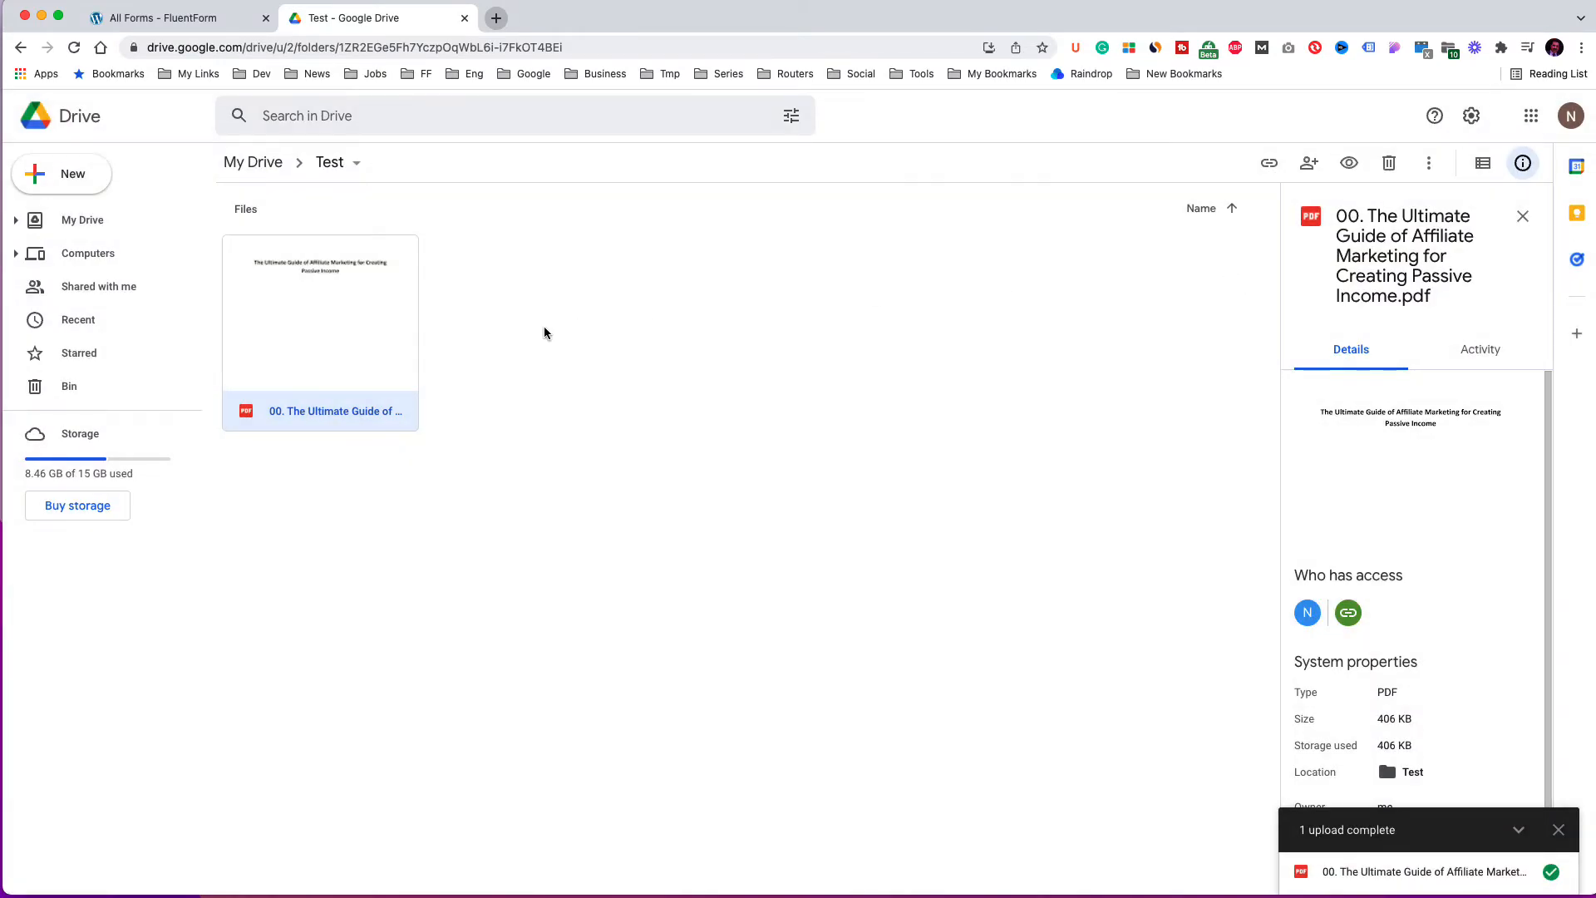
right_click(379, 350)
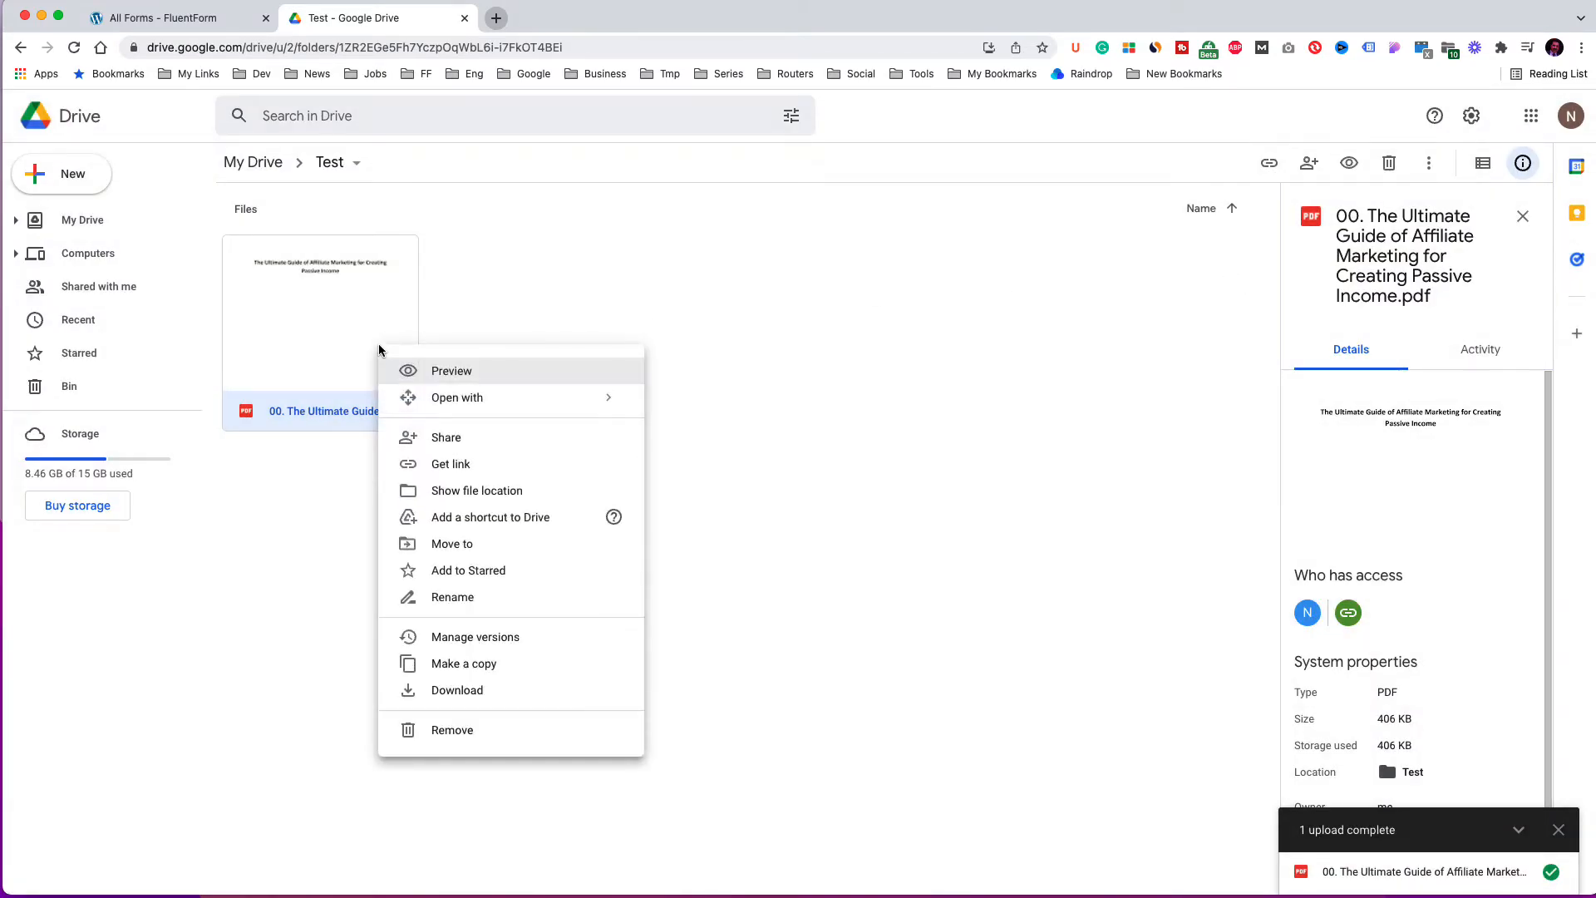
click(449, 439)
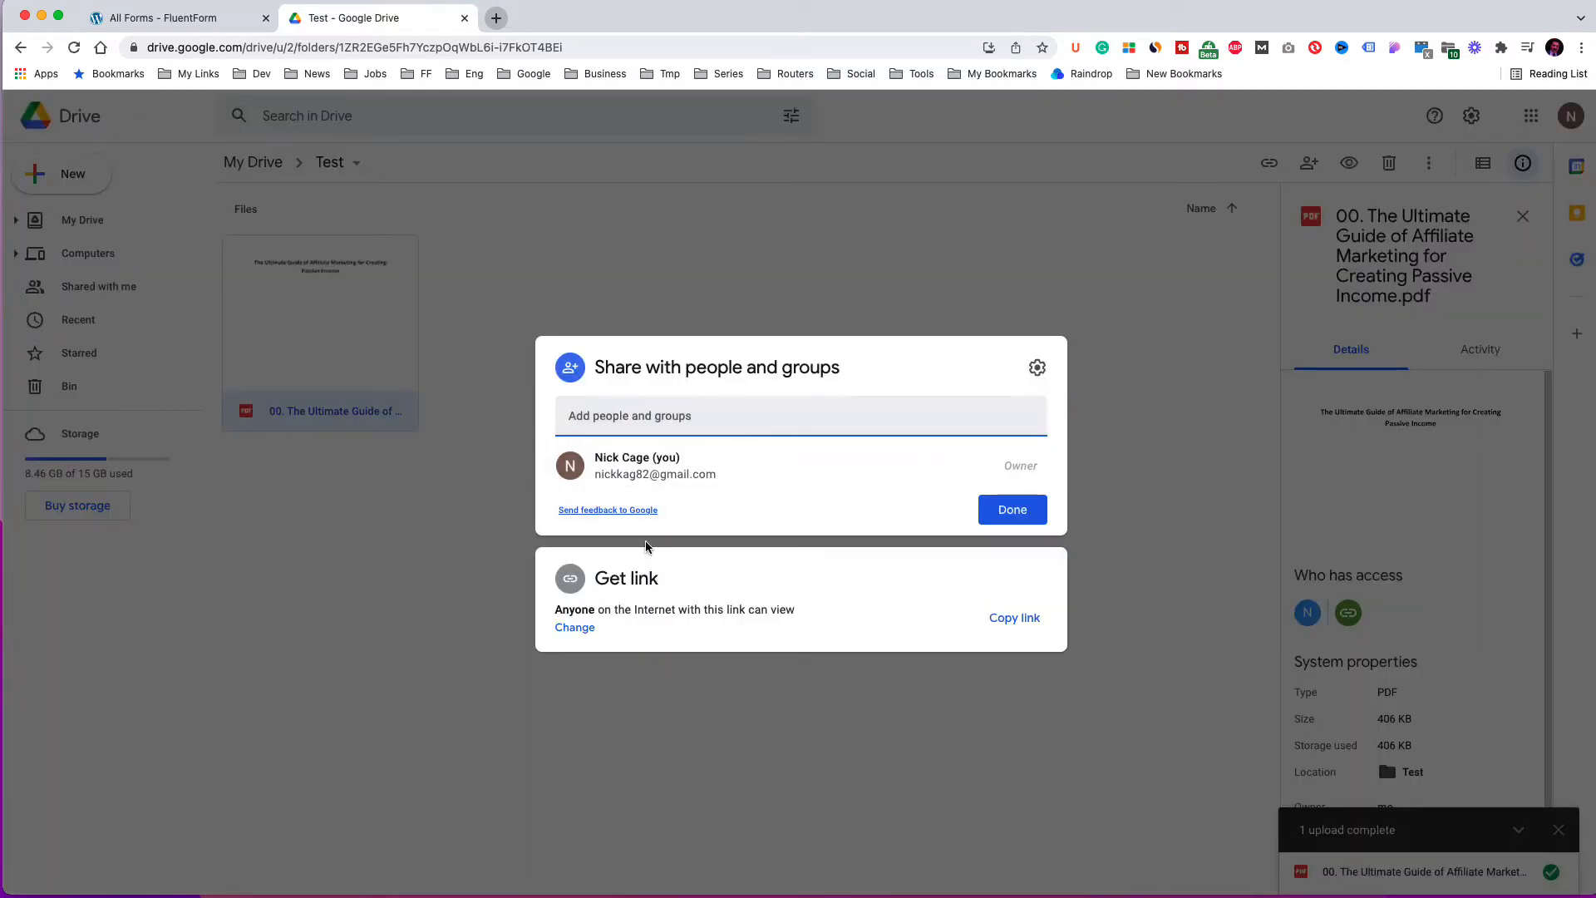
click(717, 610)
click(1006, 499)
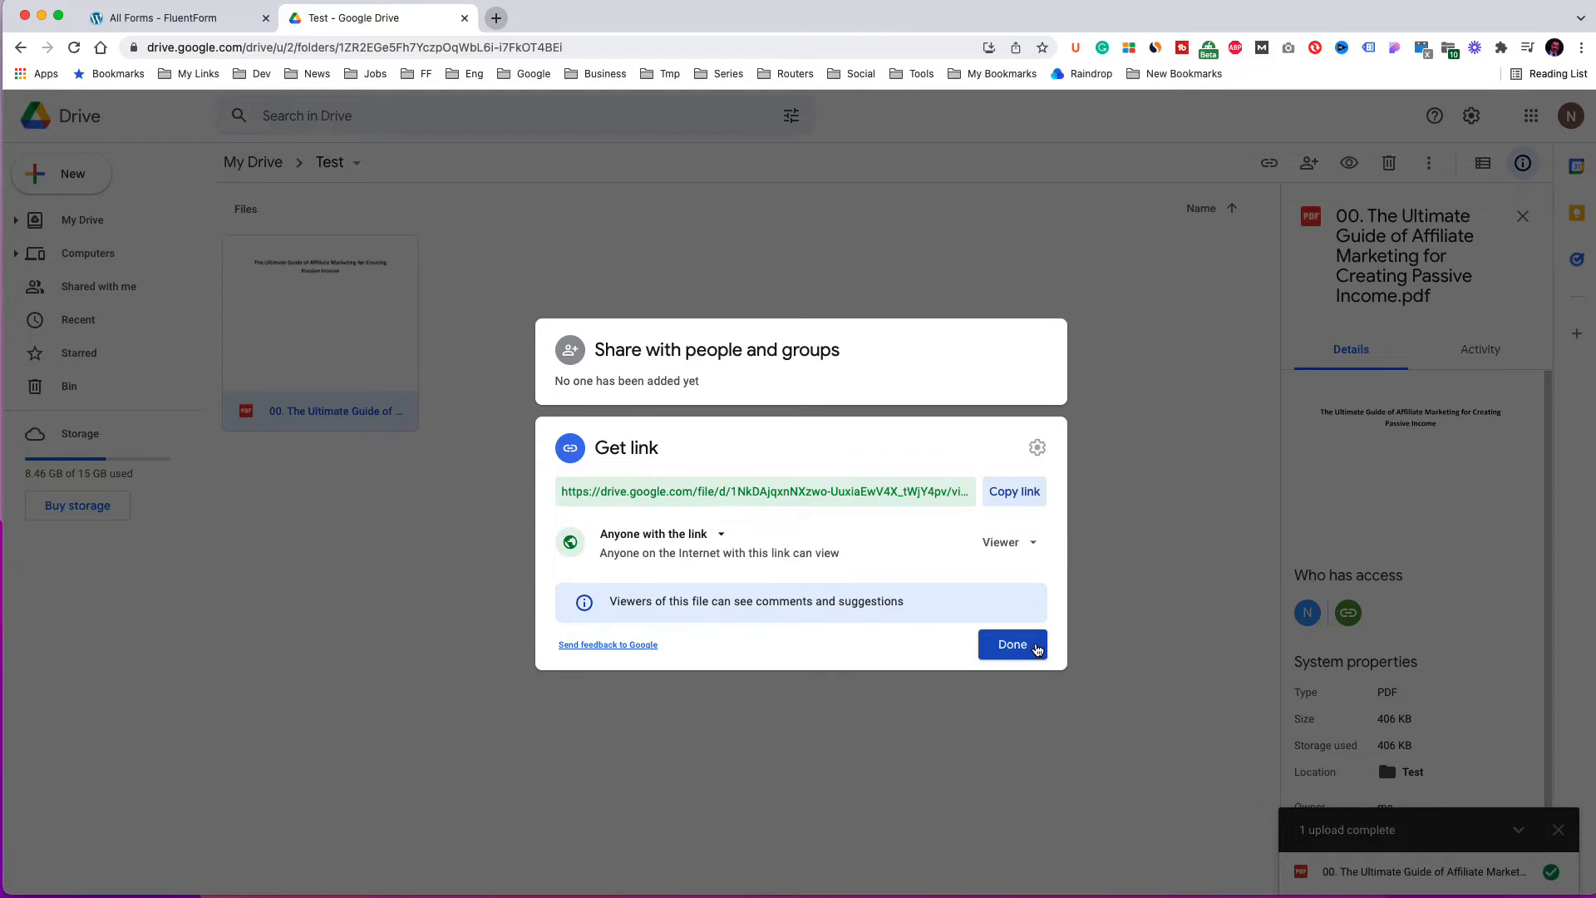
click(1038, 650)
Add a new email notification to the Freebie Registration Form named Freebie Registration.
click(217, 25)
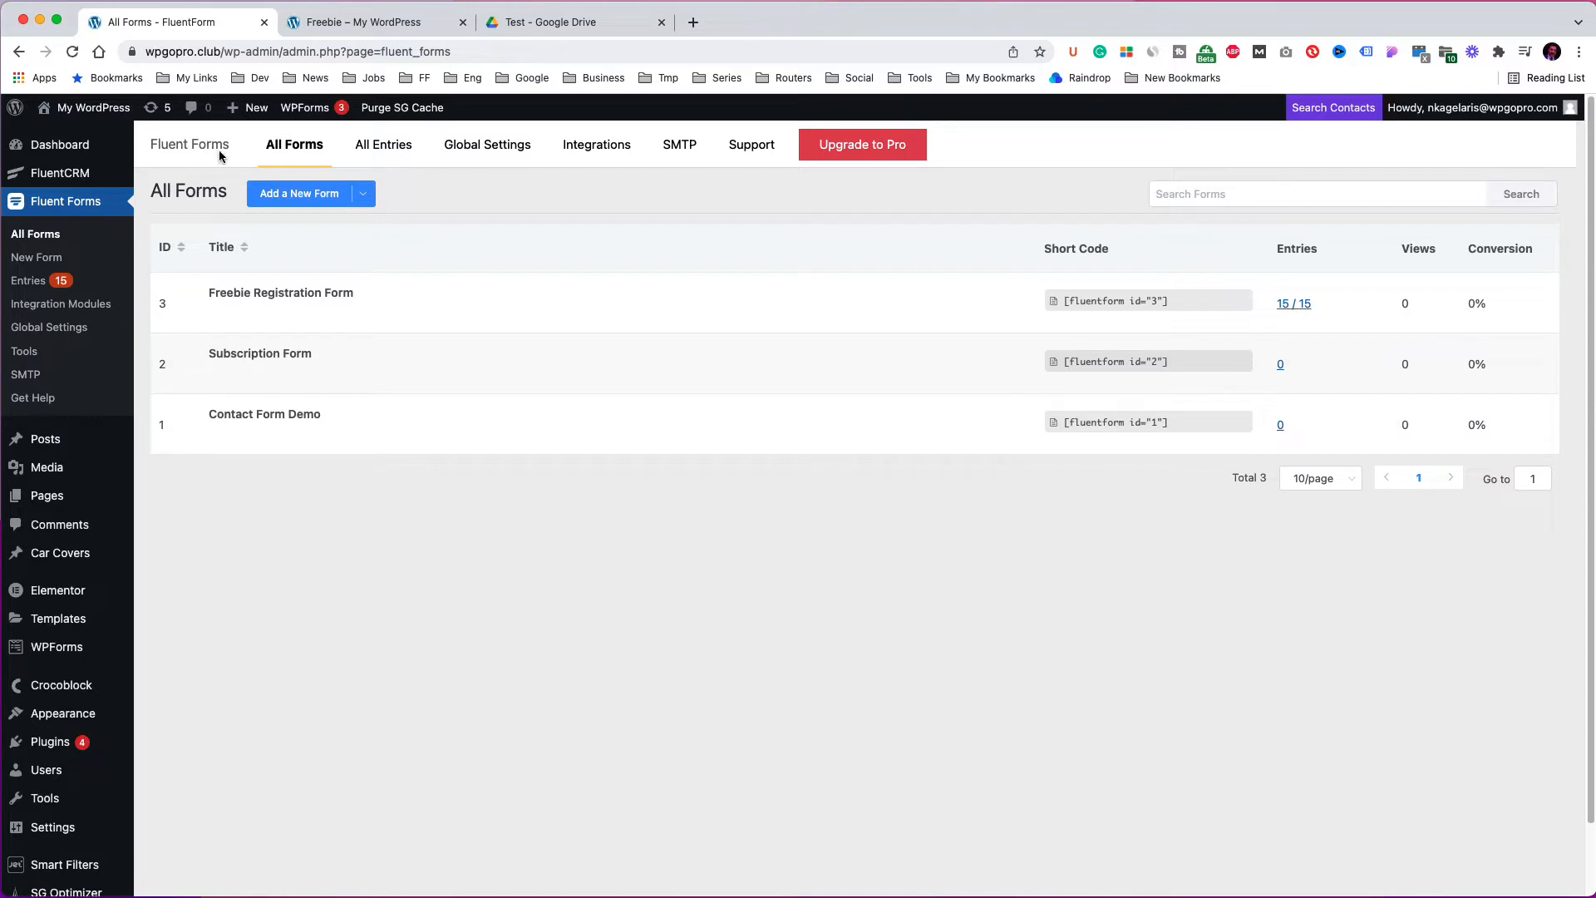
mouse_move(250, 302)
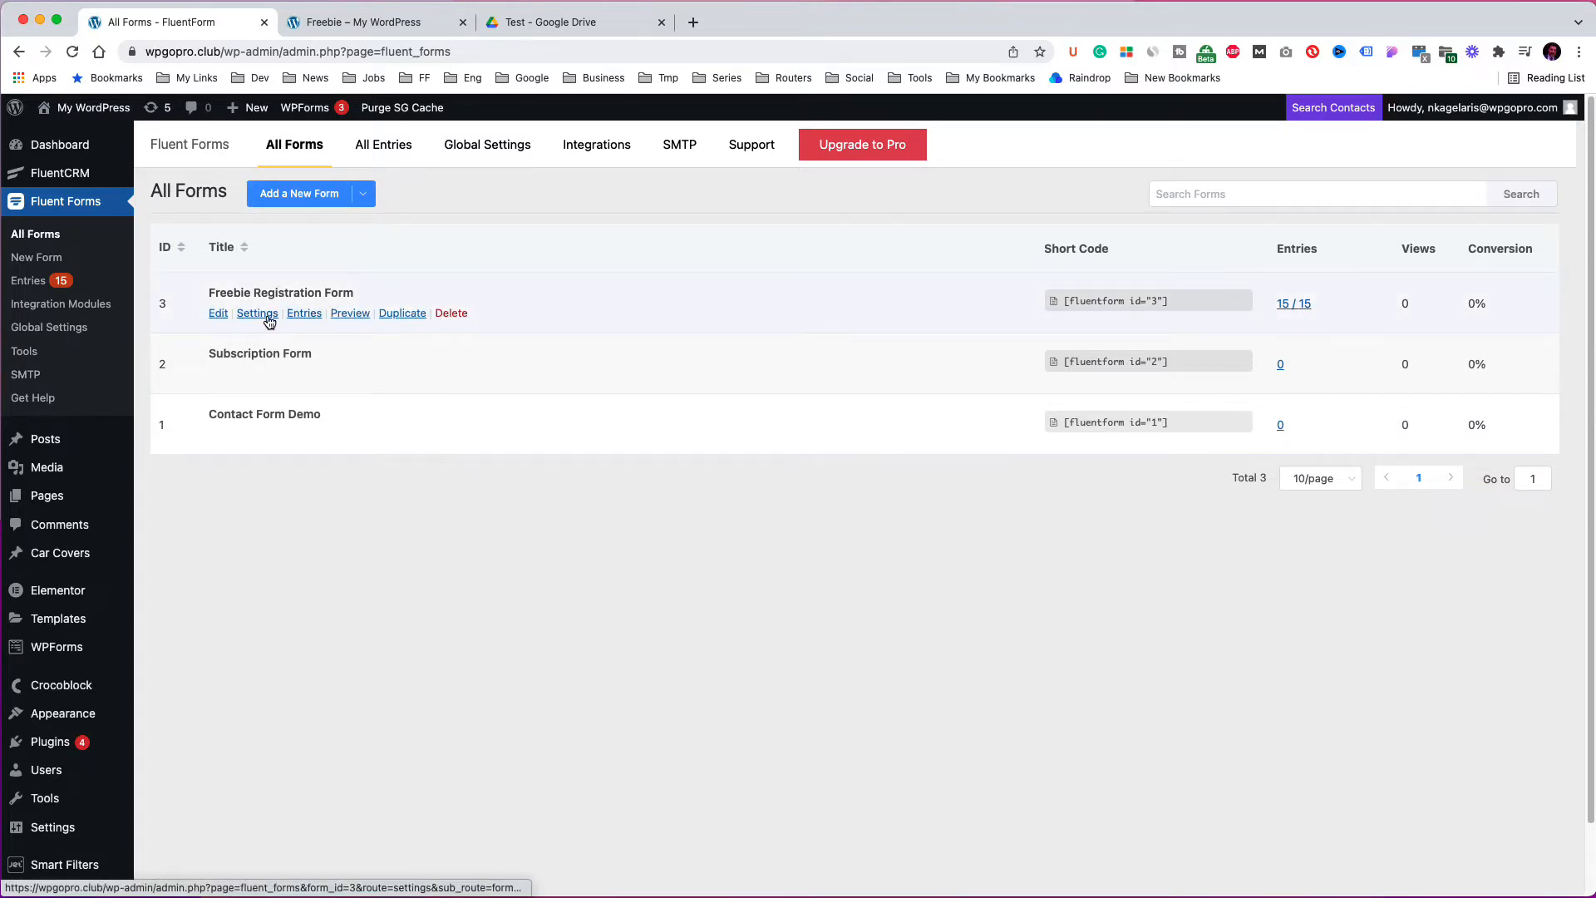
click(257, 314)
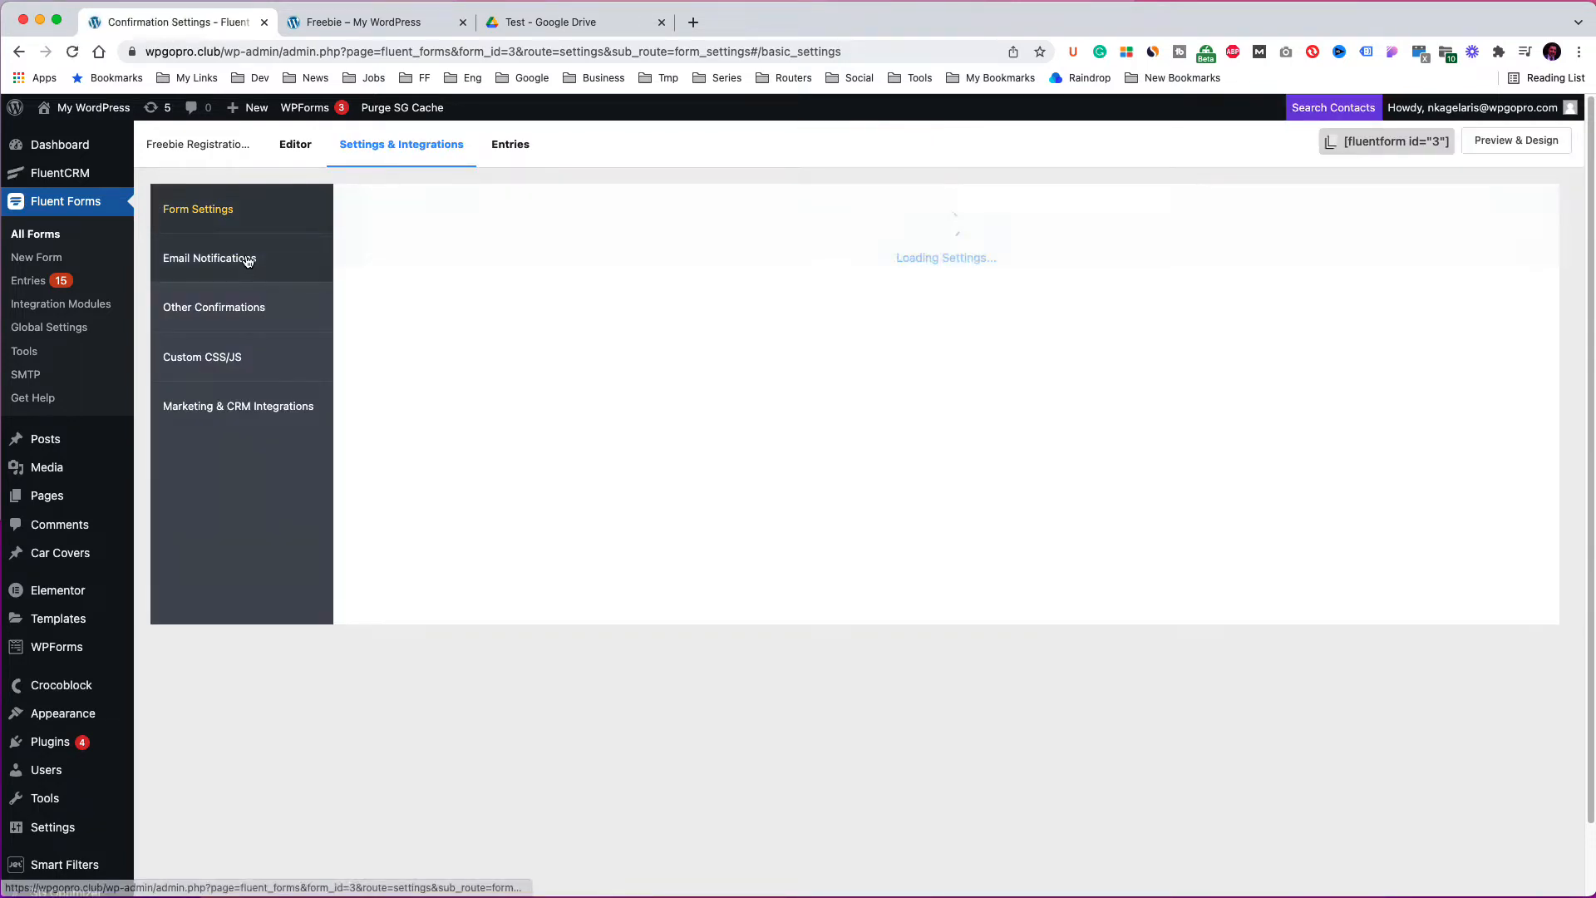
click(247, 260)
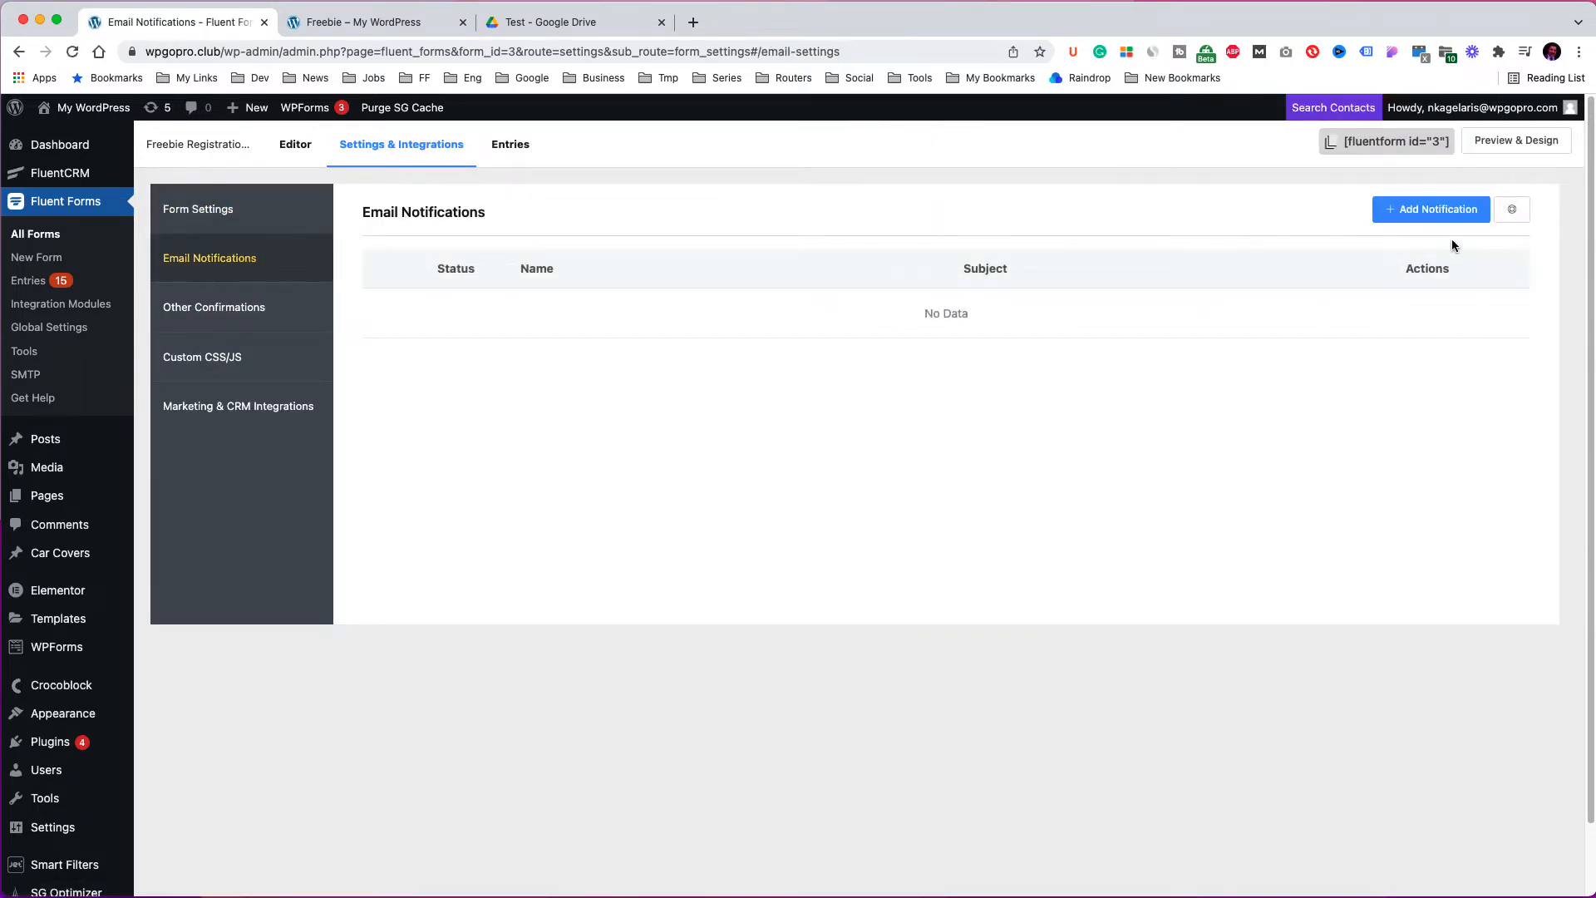
click(1446, 214)
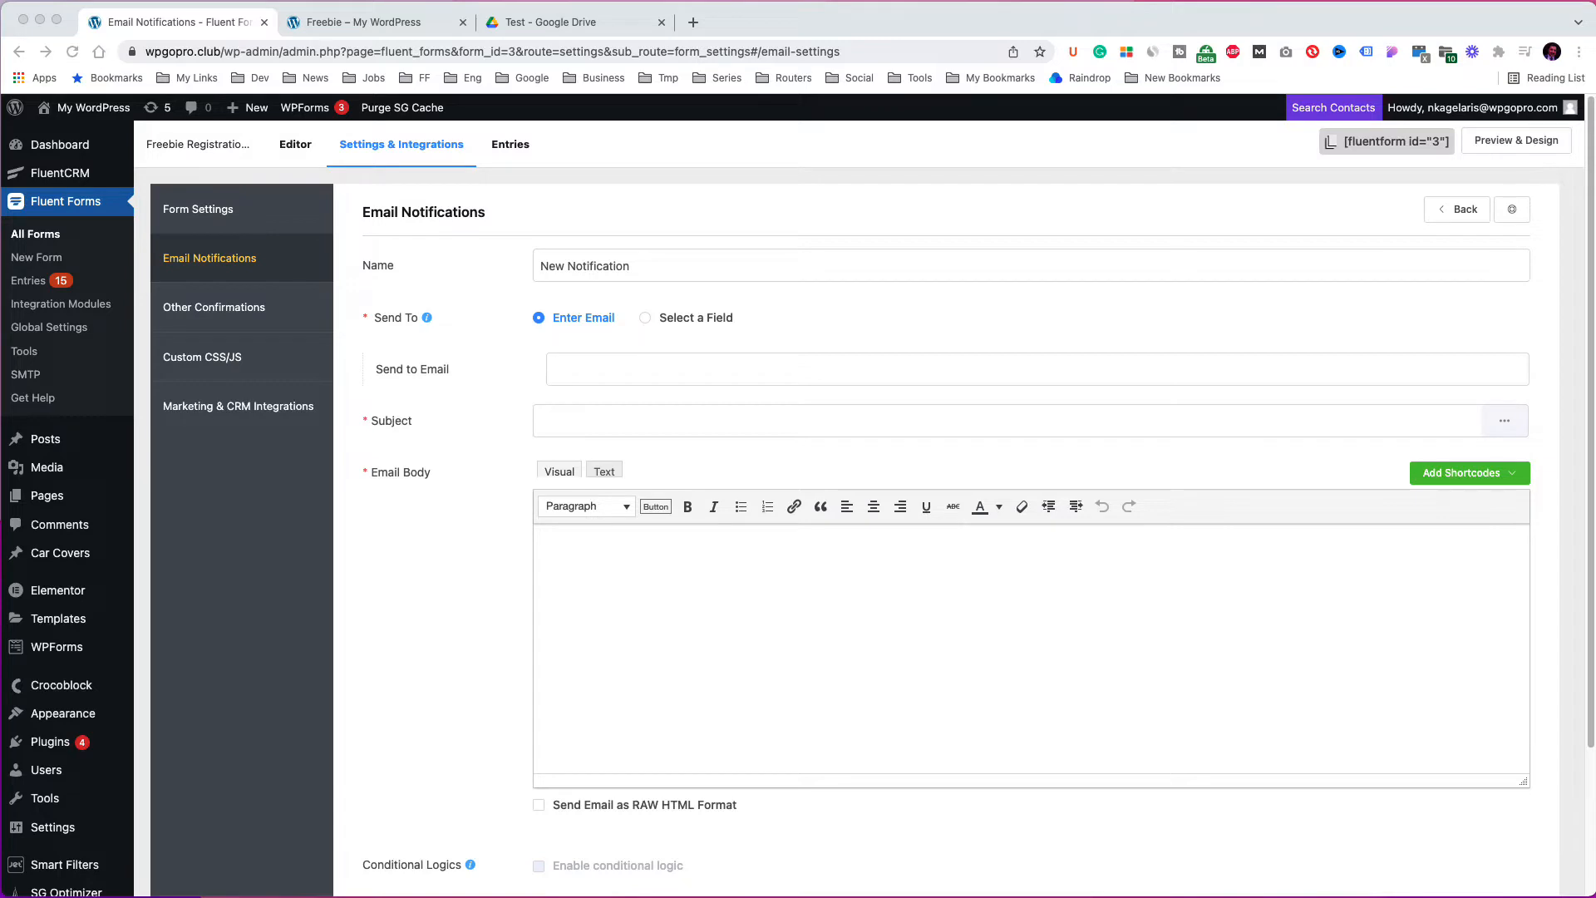
click(600, 266)
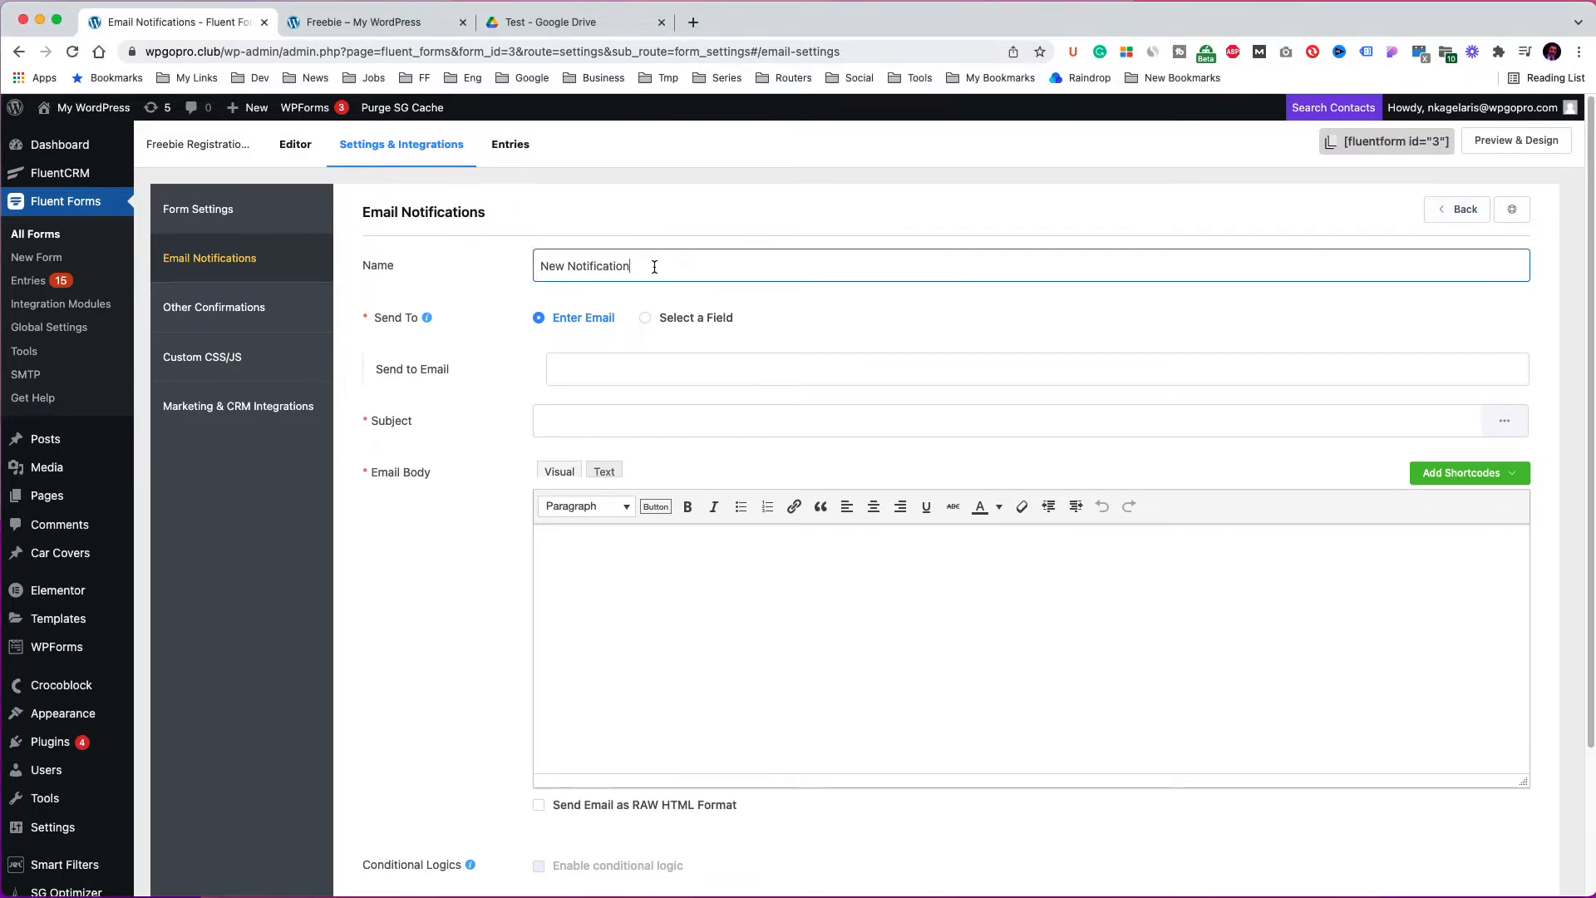
drag(653, 266, 527, 264)
key(super+v)
Set the notification's Send to Email to {wp.admin_email}.
click(676, 370)
key(super+v)
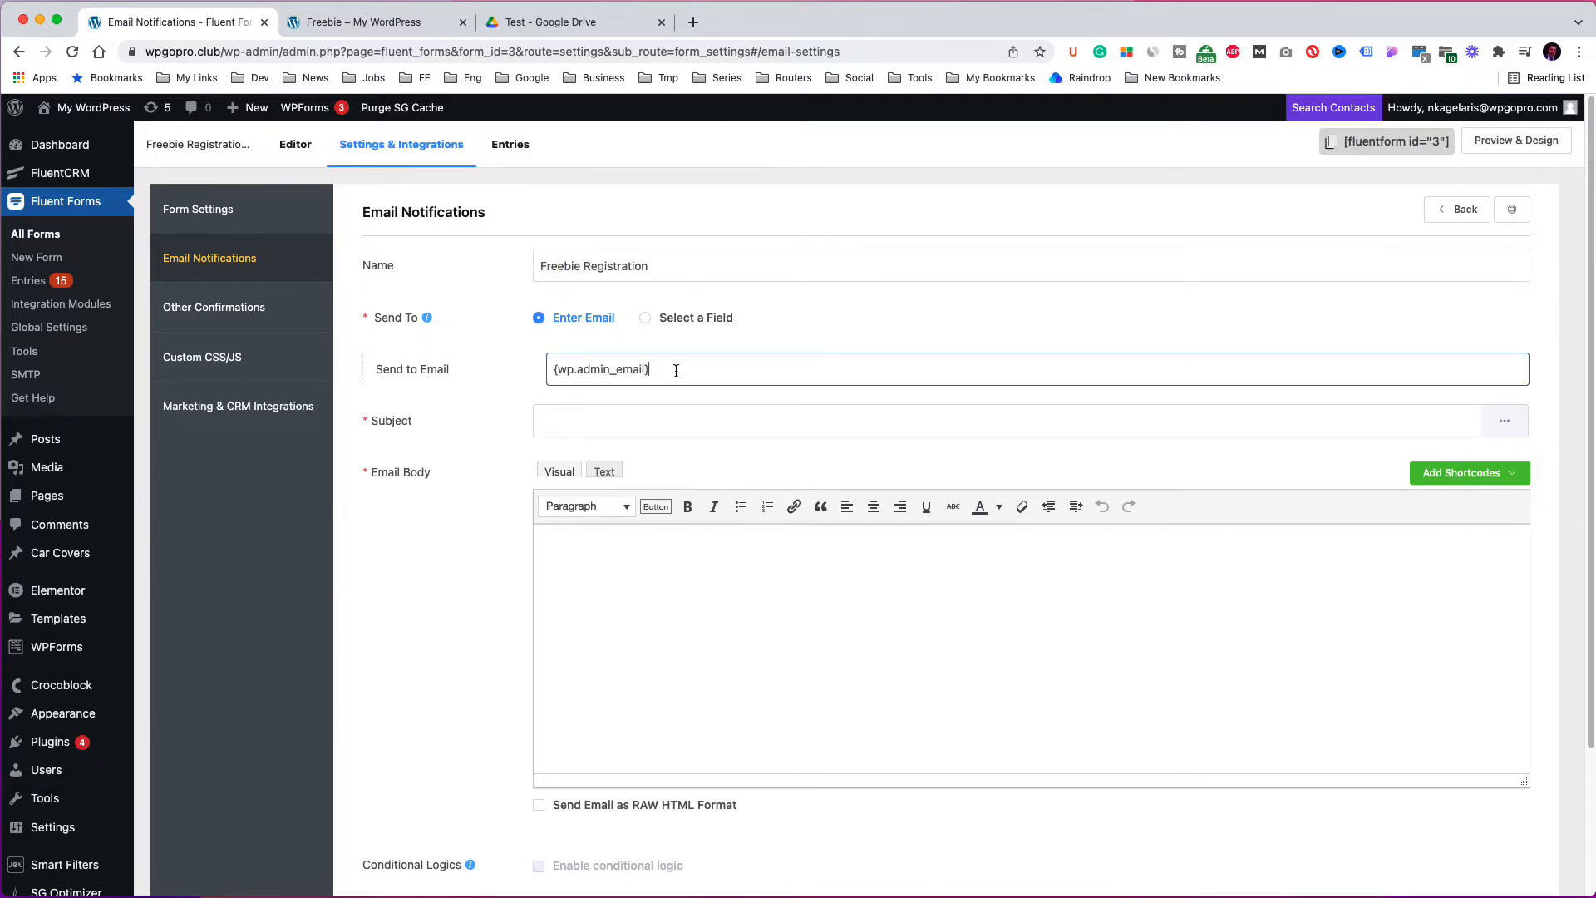
key(super+a)
click(720, 368)
click(810, 331)
Set the notification subject to New Form Submission followed by the Name field shortcode.
click(958, 423)
key(super+v)
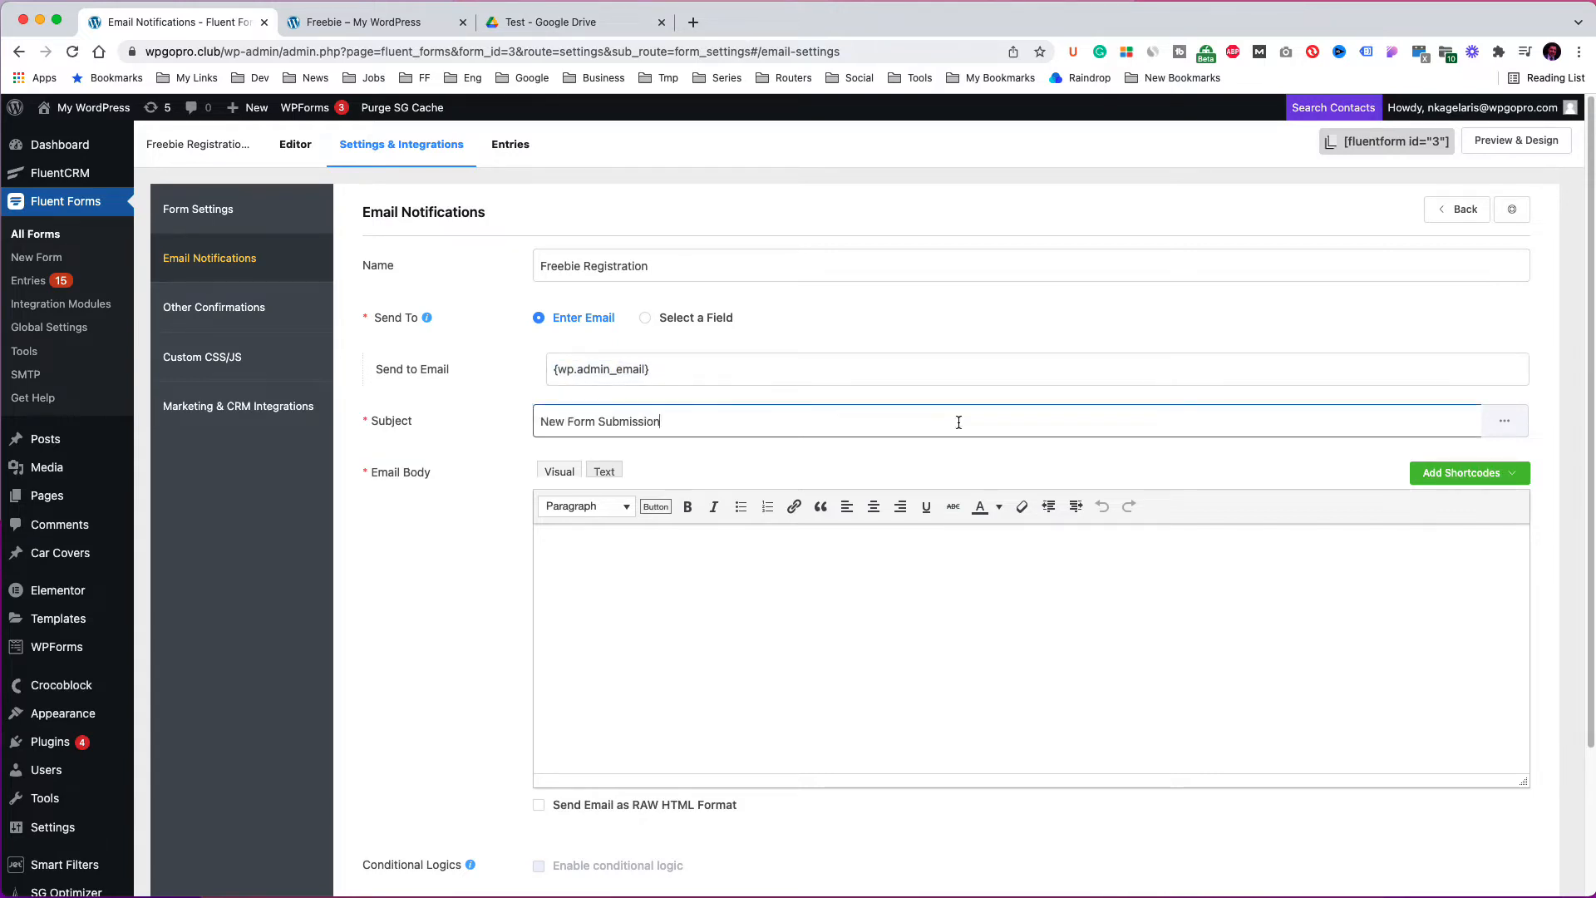
click(1507, 425)
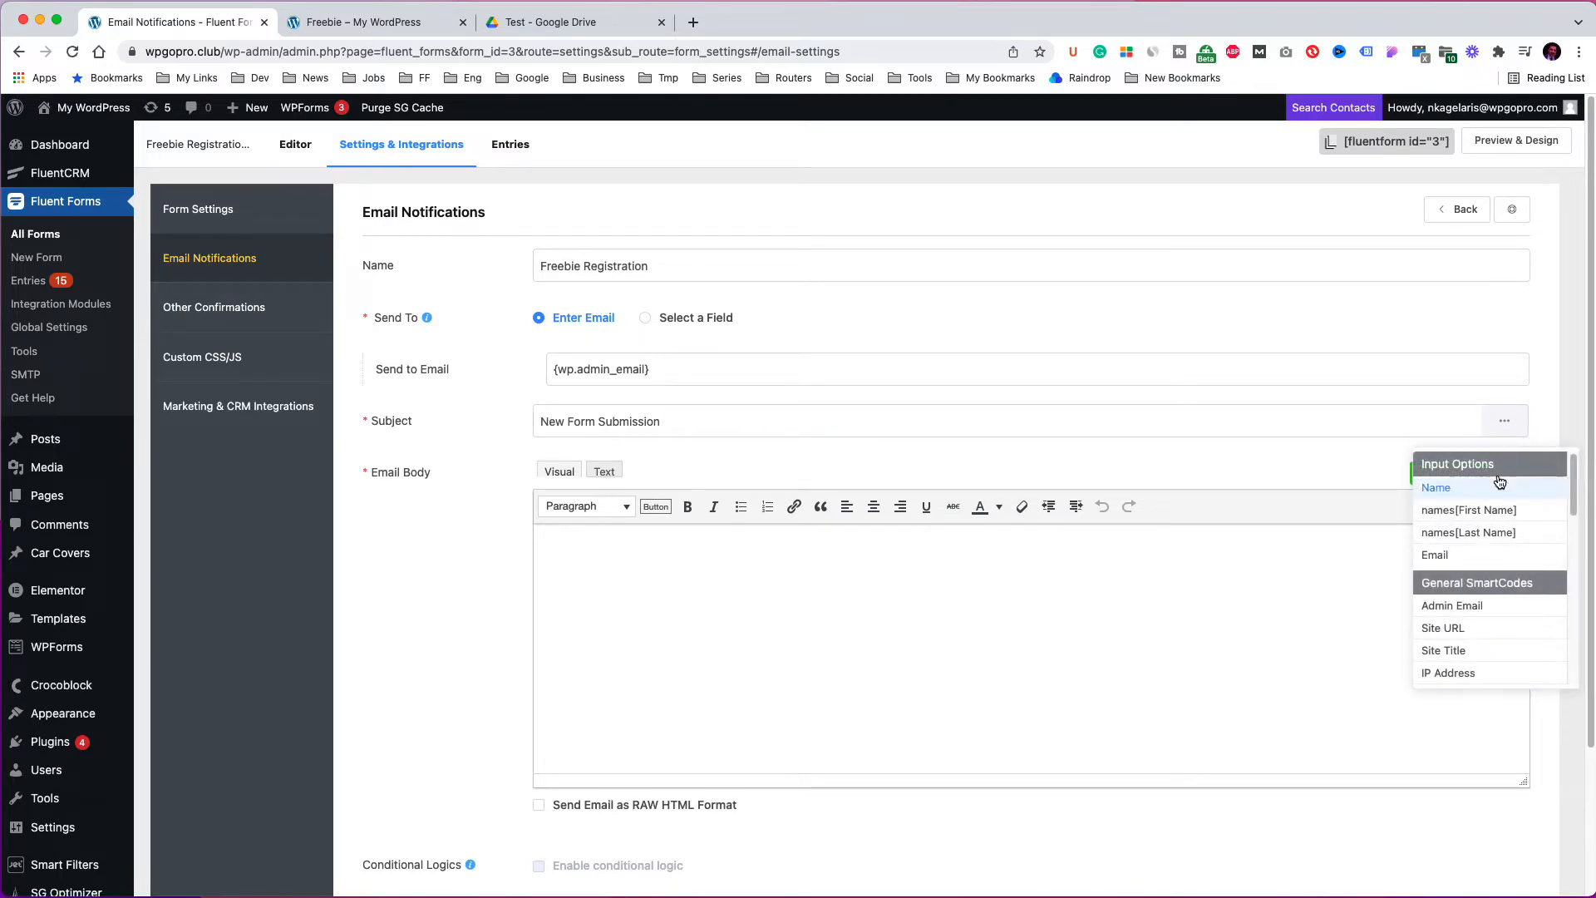
click(1457, 493)
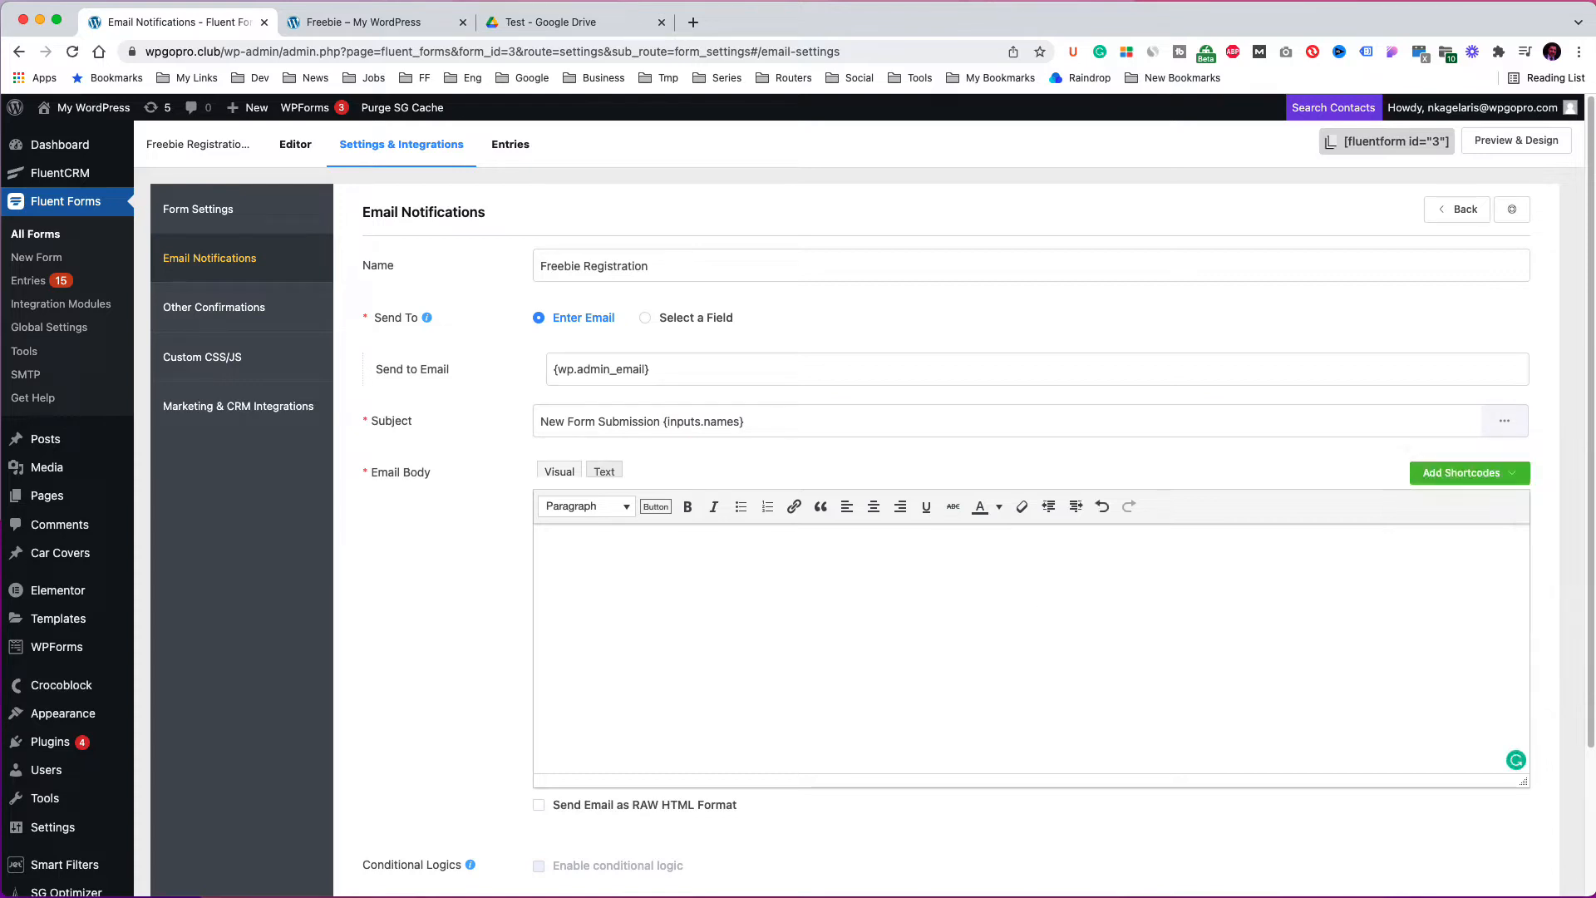
Fill the email body with {all_data} and the form-submitted-at permalink line, then save the notification.
key(super+v)
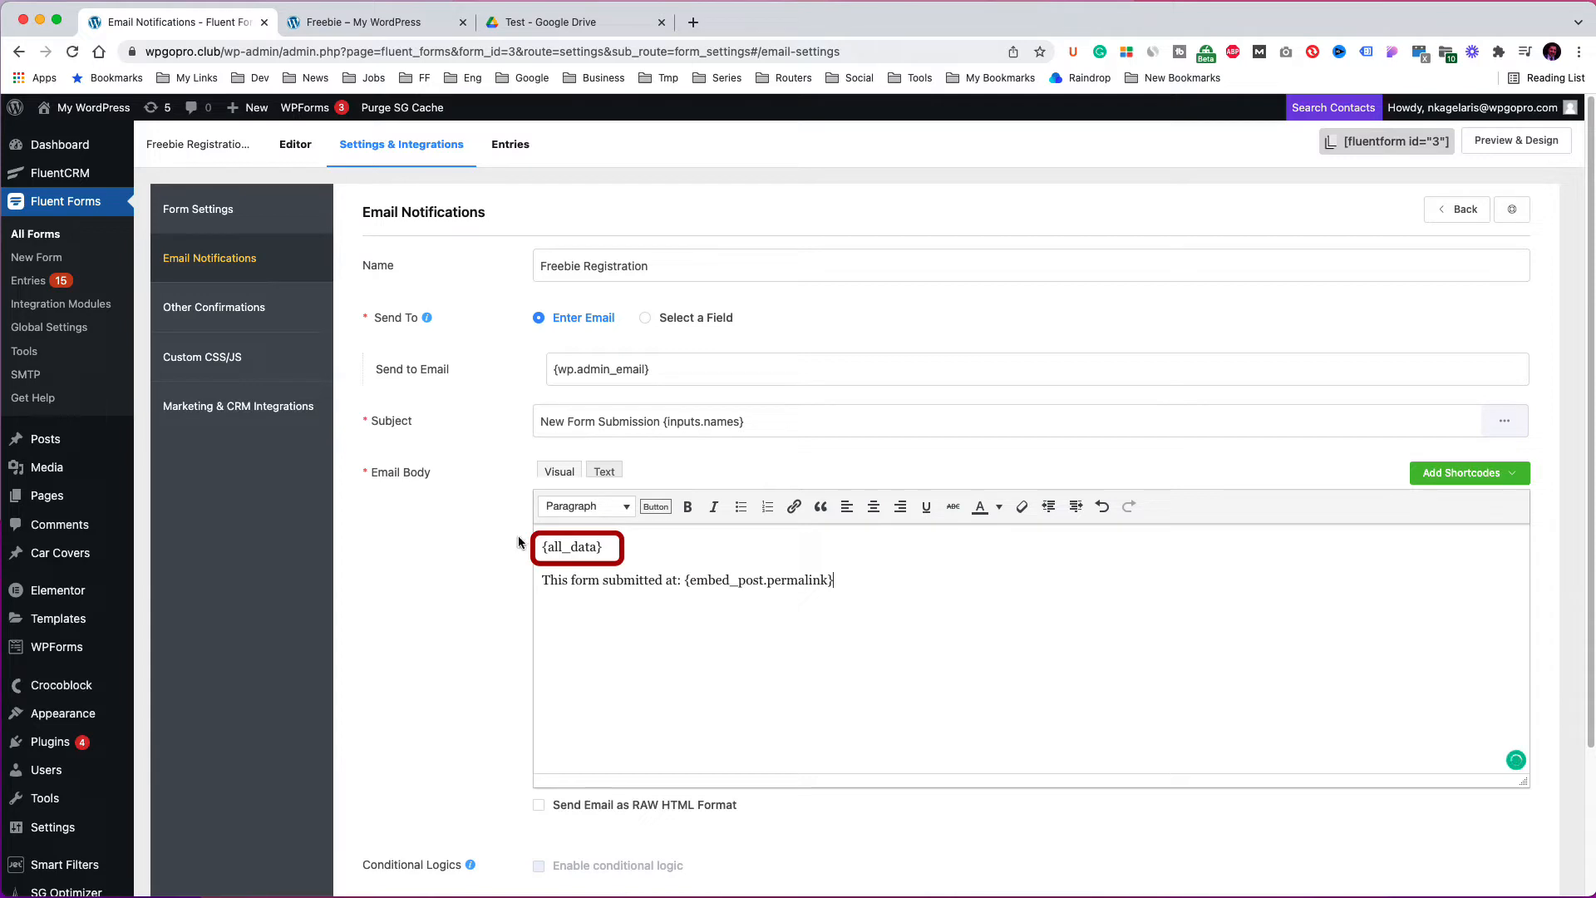
scroll(983, 591, down, 2)
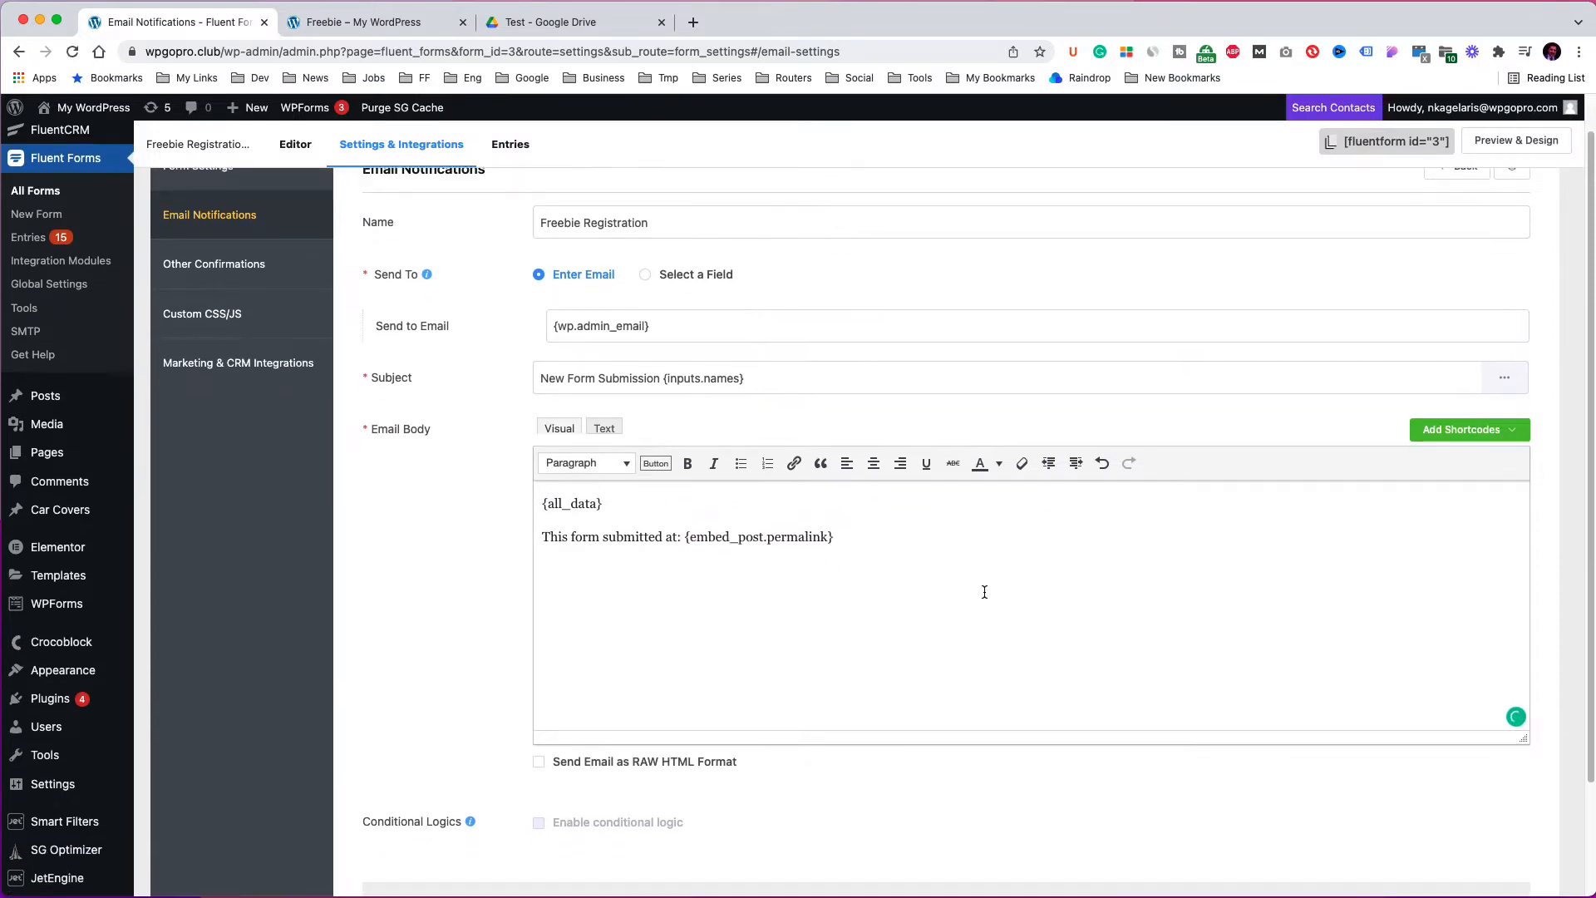
scroll(983, 591, down, 3)
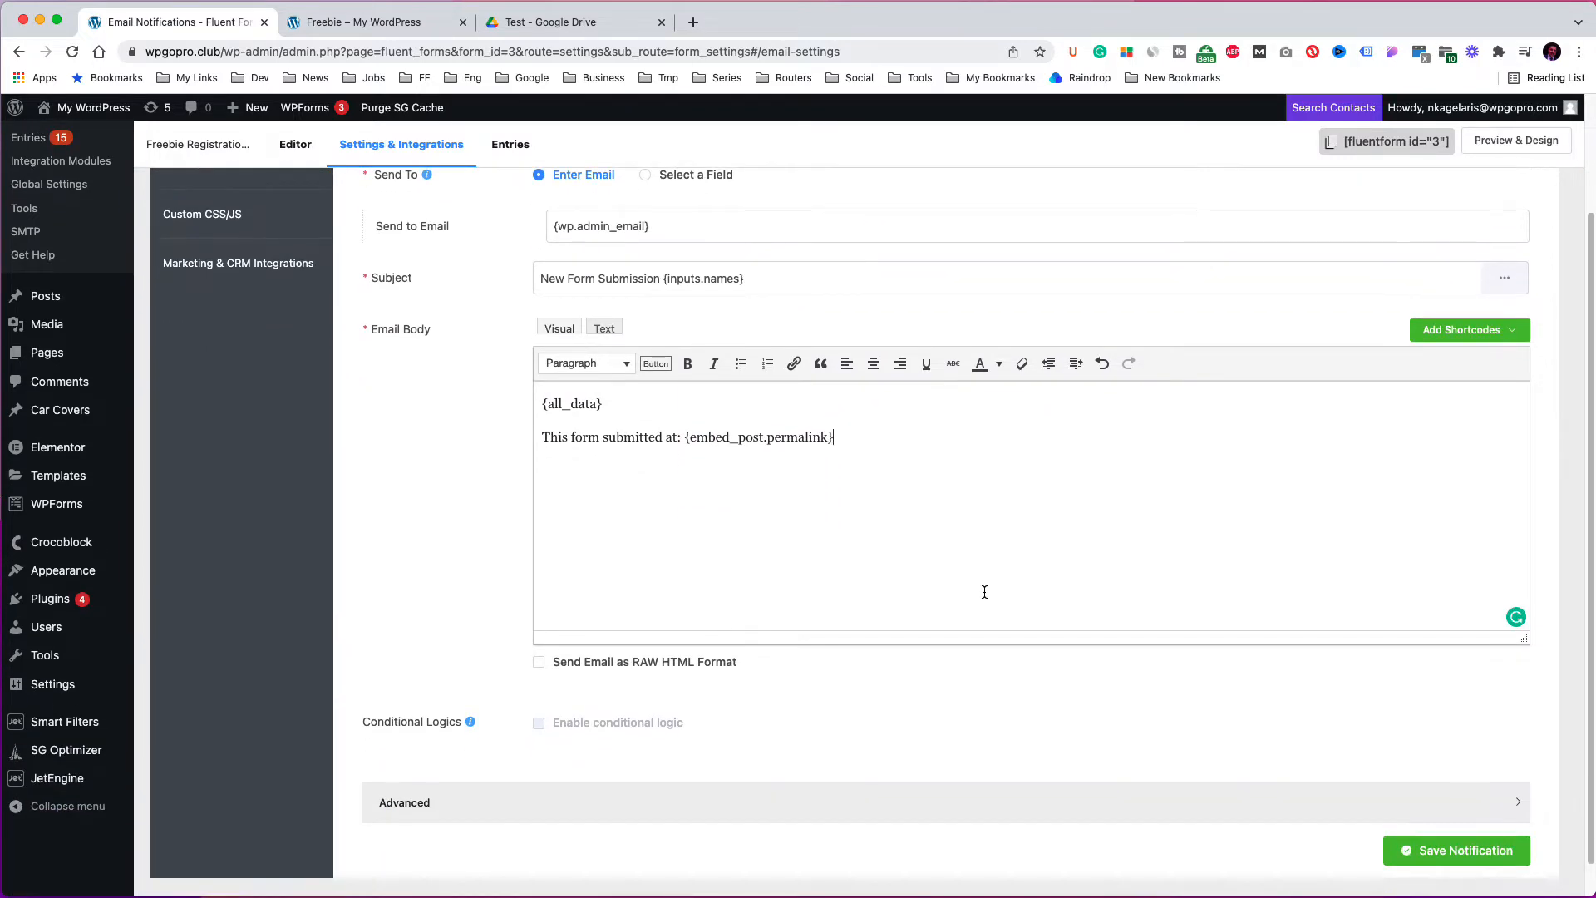
click(1434, 850)
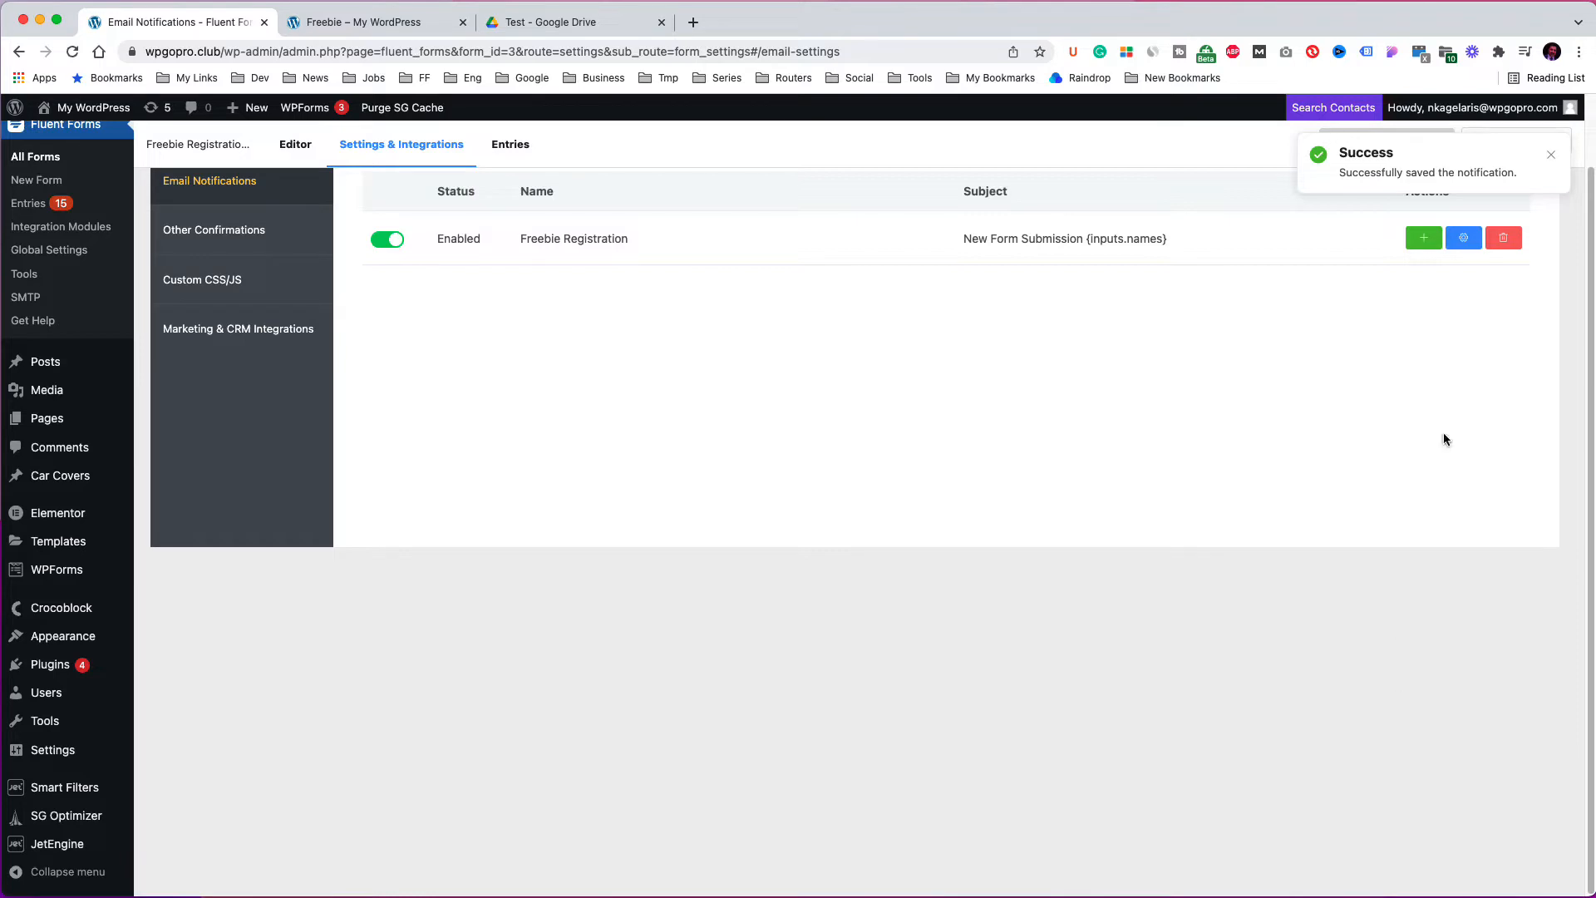
click(1551, 155)
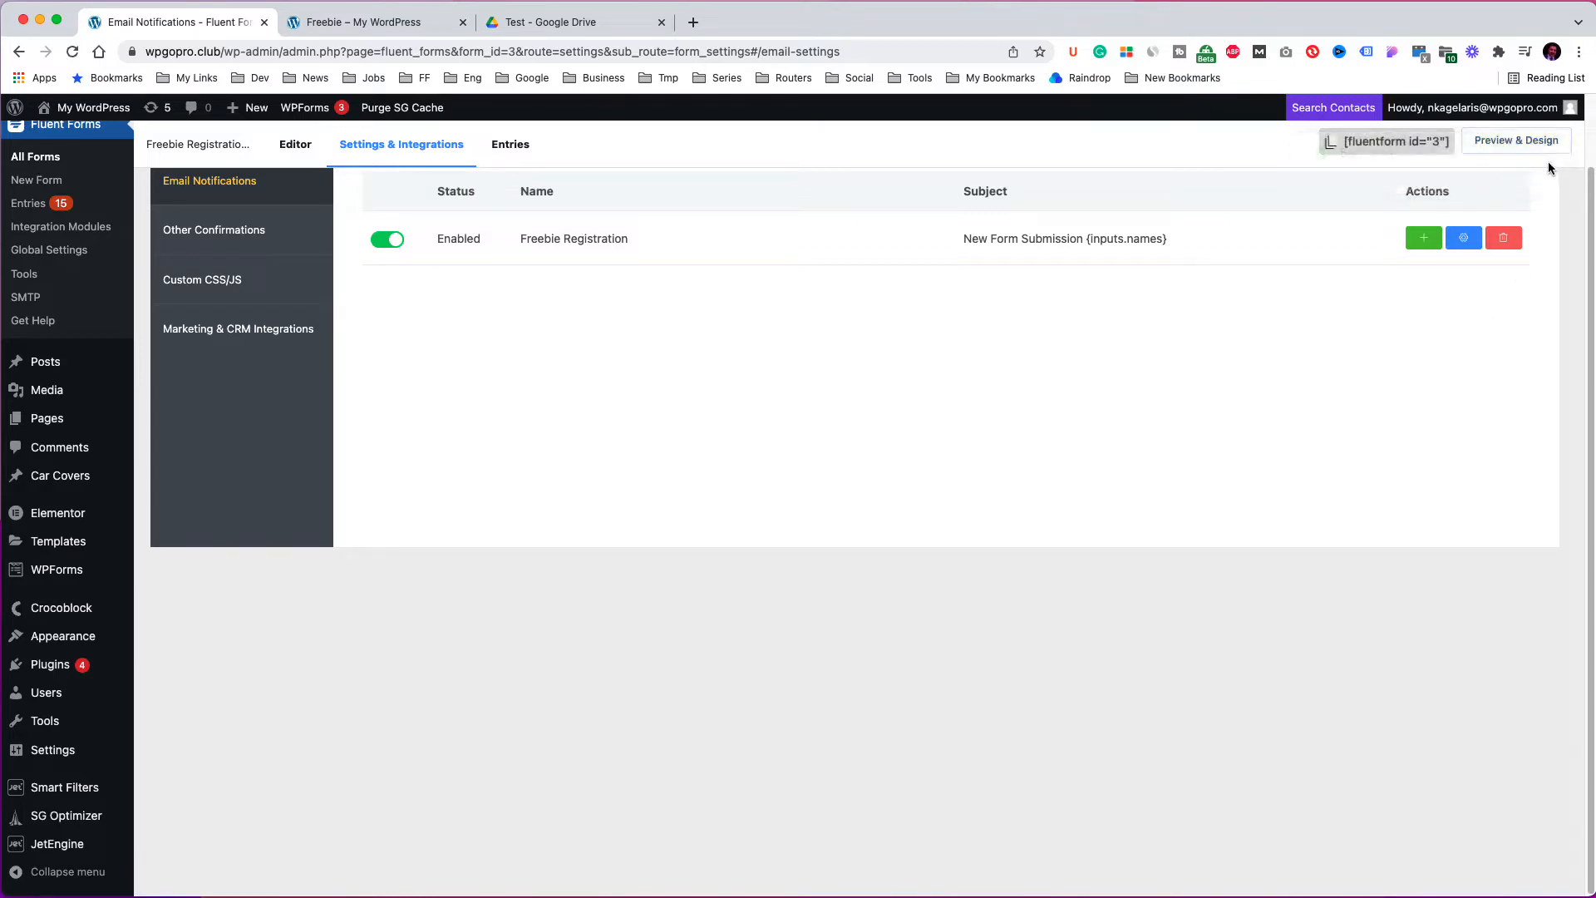
Duplicate the Freebie Registration notification and name the copy Send PDF.
click(1423, 240)
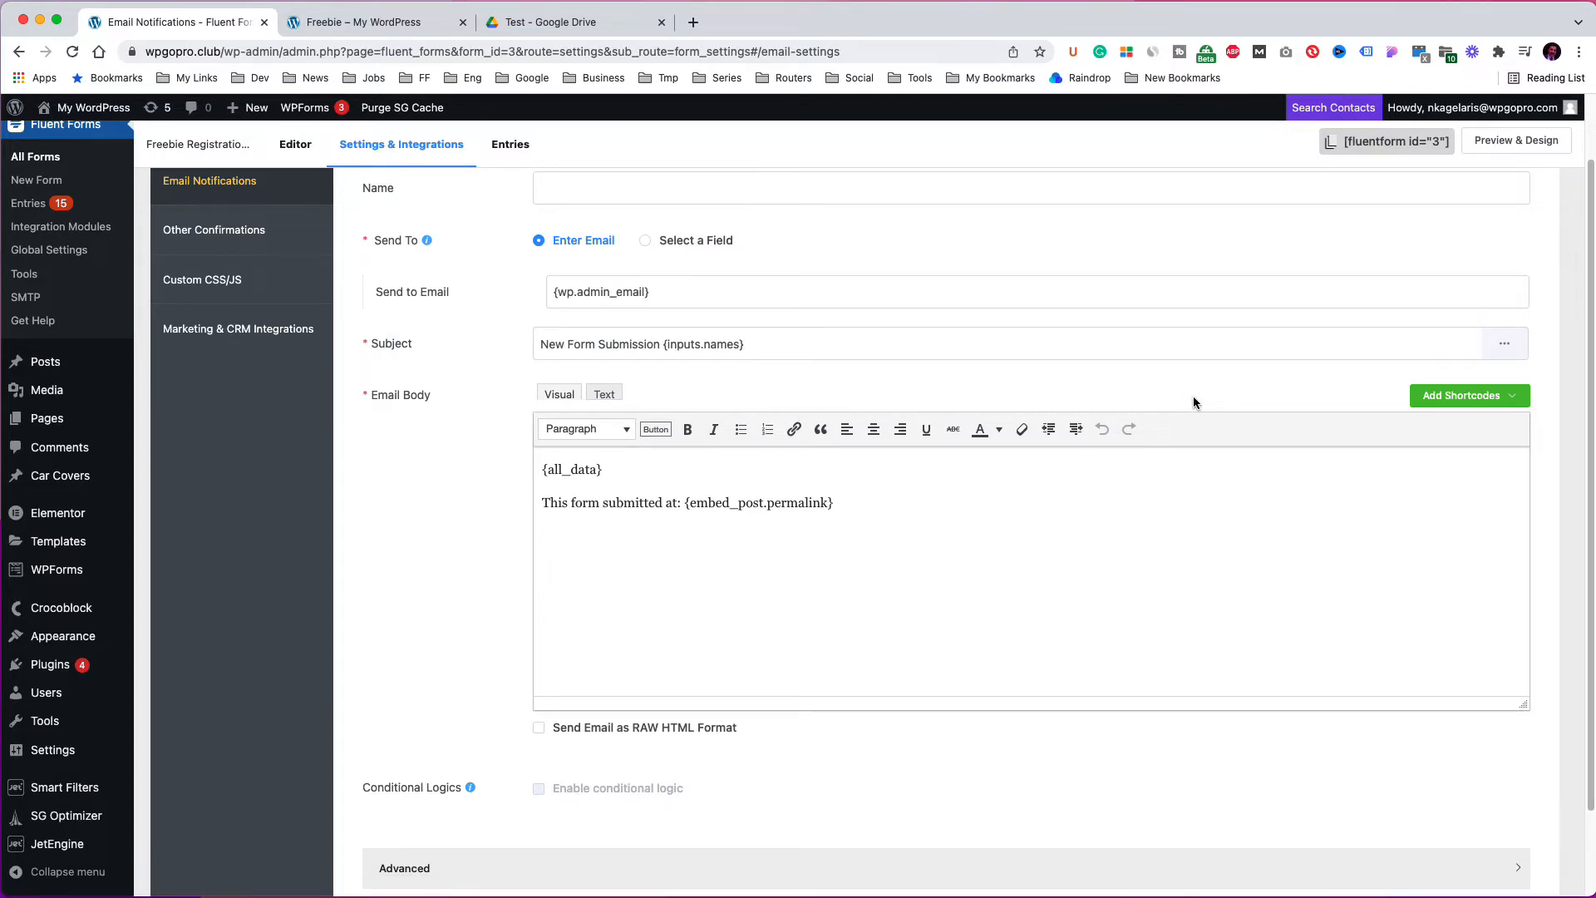
scroll(1193, 395, up, 2)
click(653, 264)
text(Send PDF)
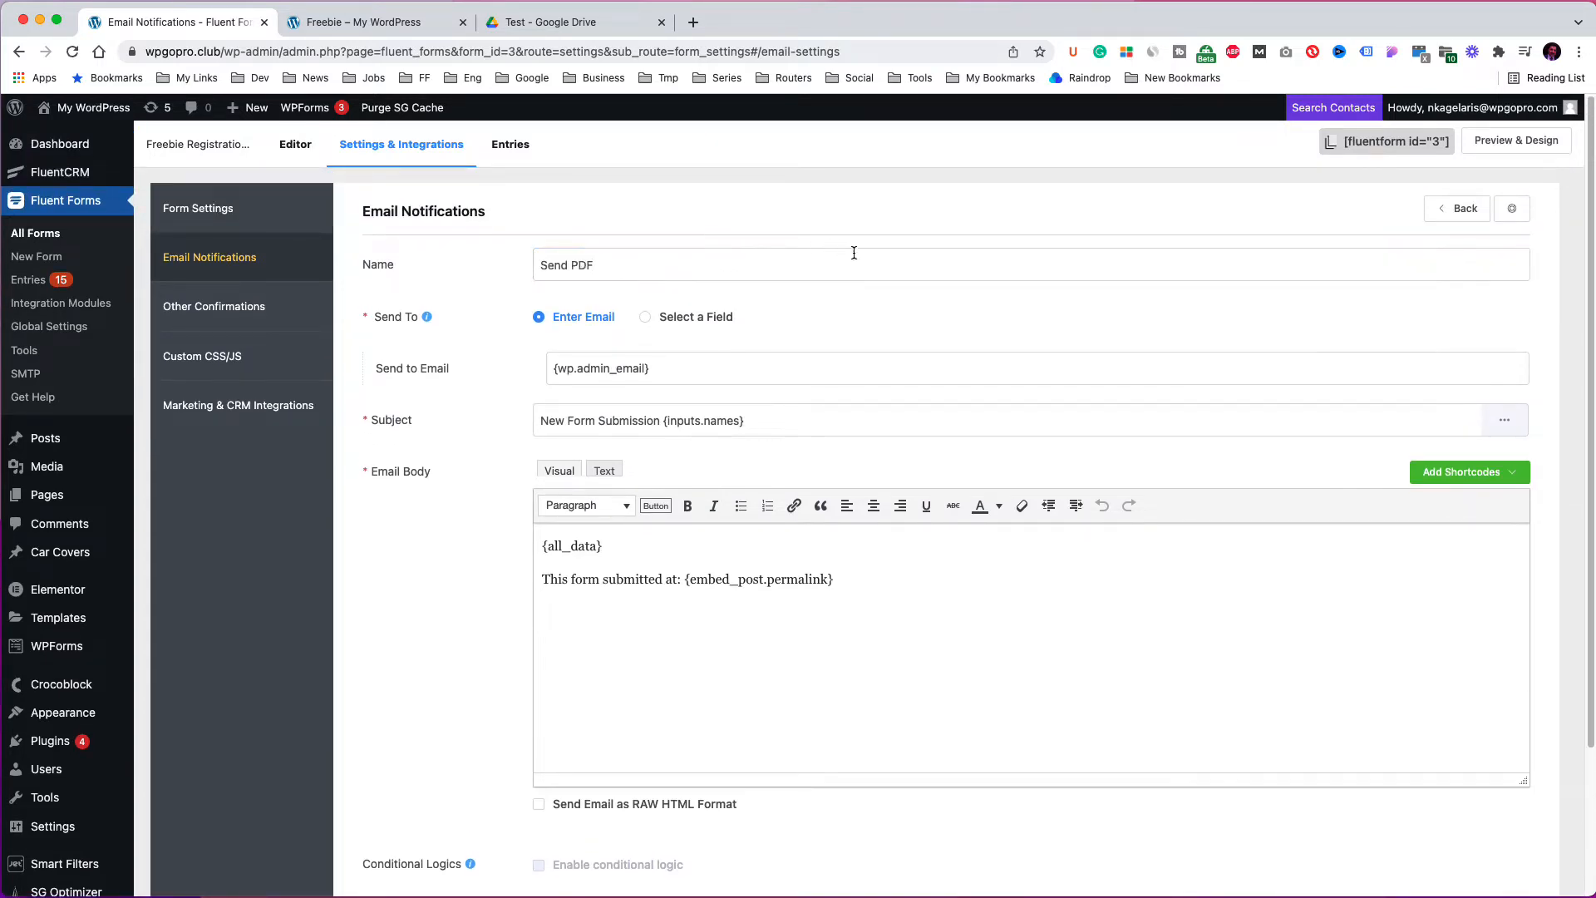
Set the Send PDF notification to send to the form's Email field.
click(694, 320)
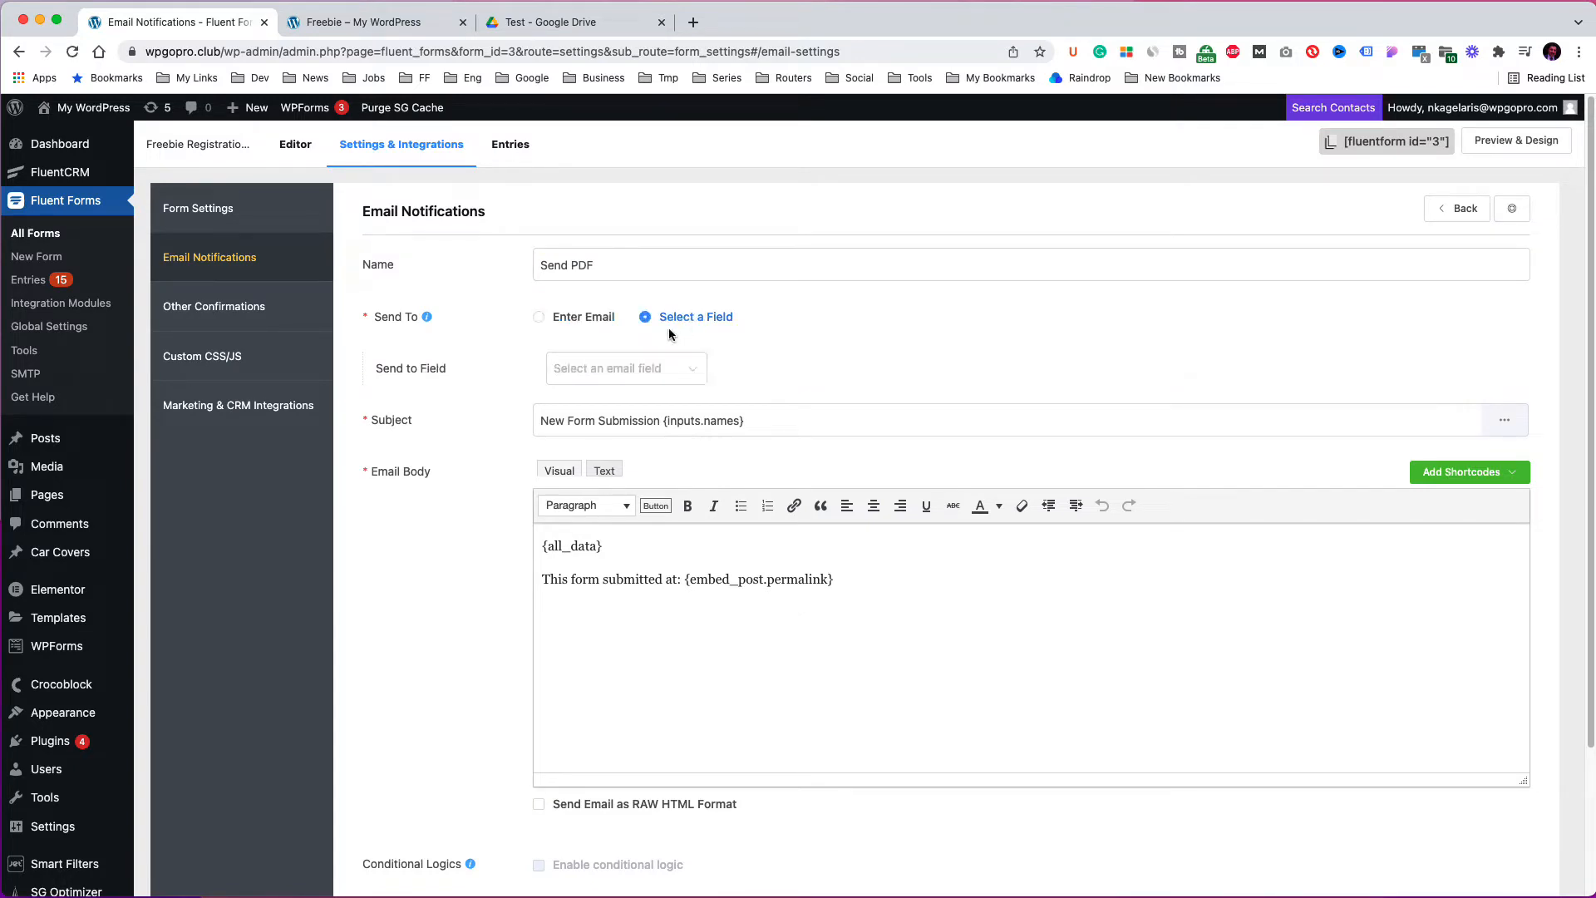
click(644, 368)
click(622, 414)
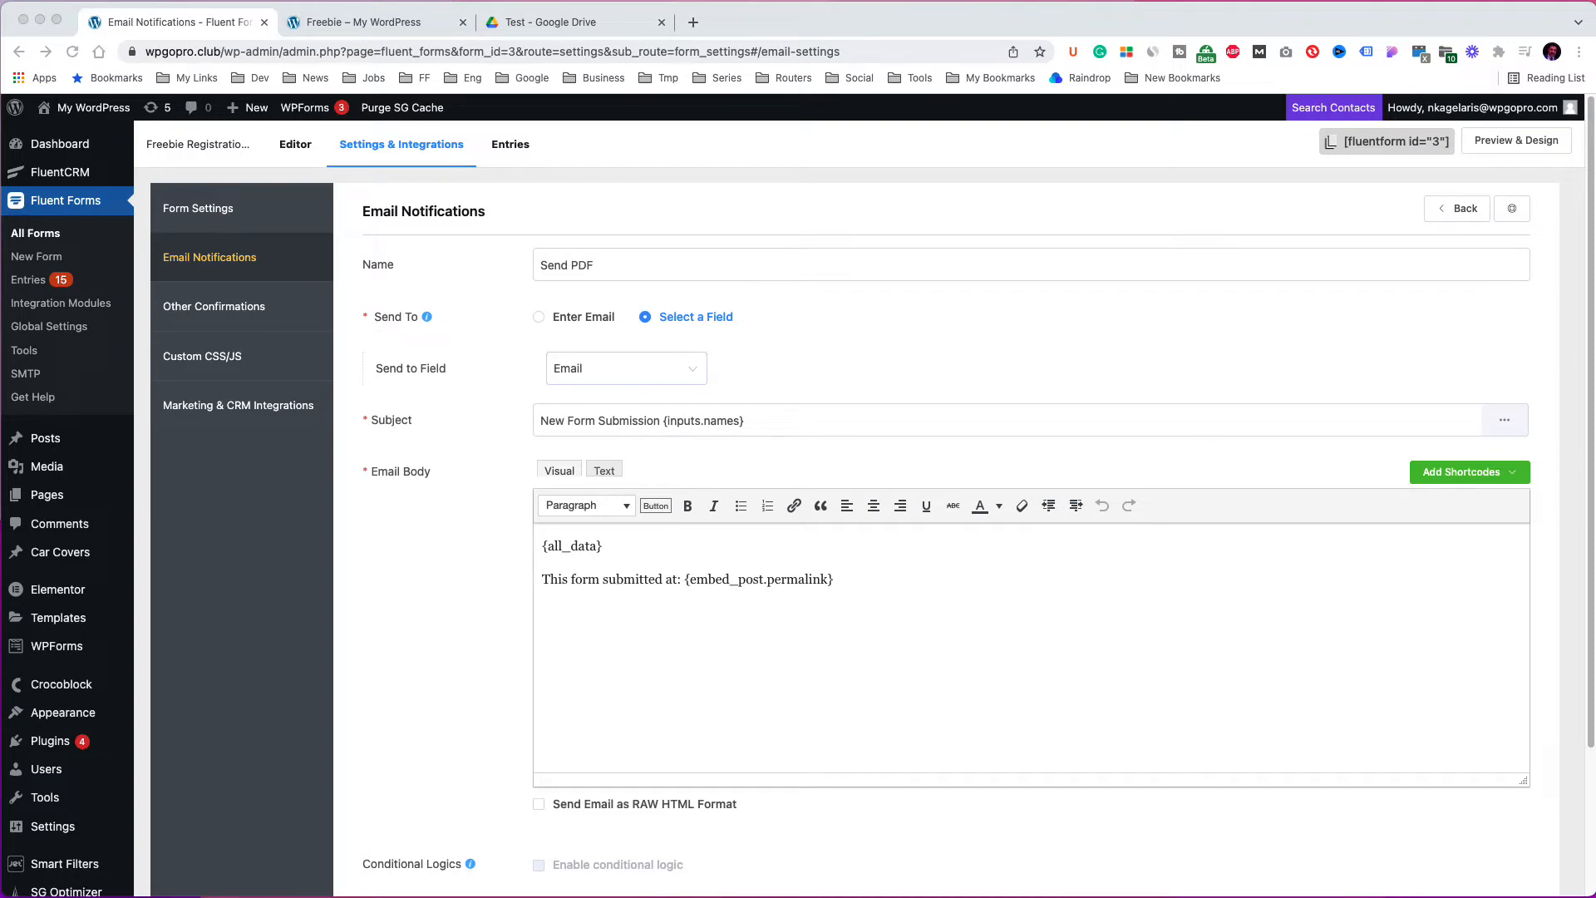
Set the subject to Download your PDF Guide and write a greeting body thanking the user, ending with Download.
drag(773, 421, 485, 430)
key(super+v)
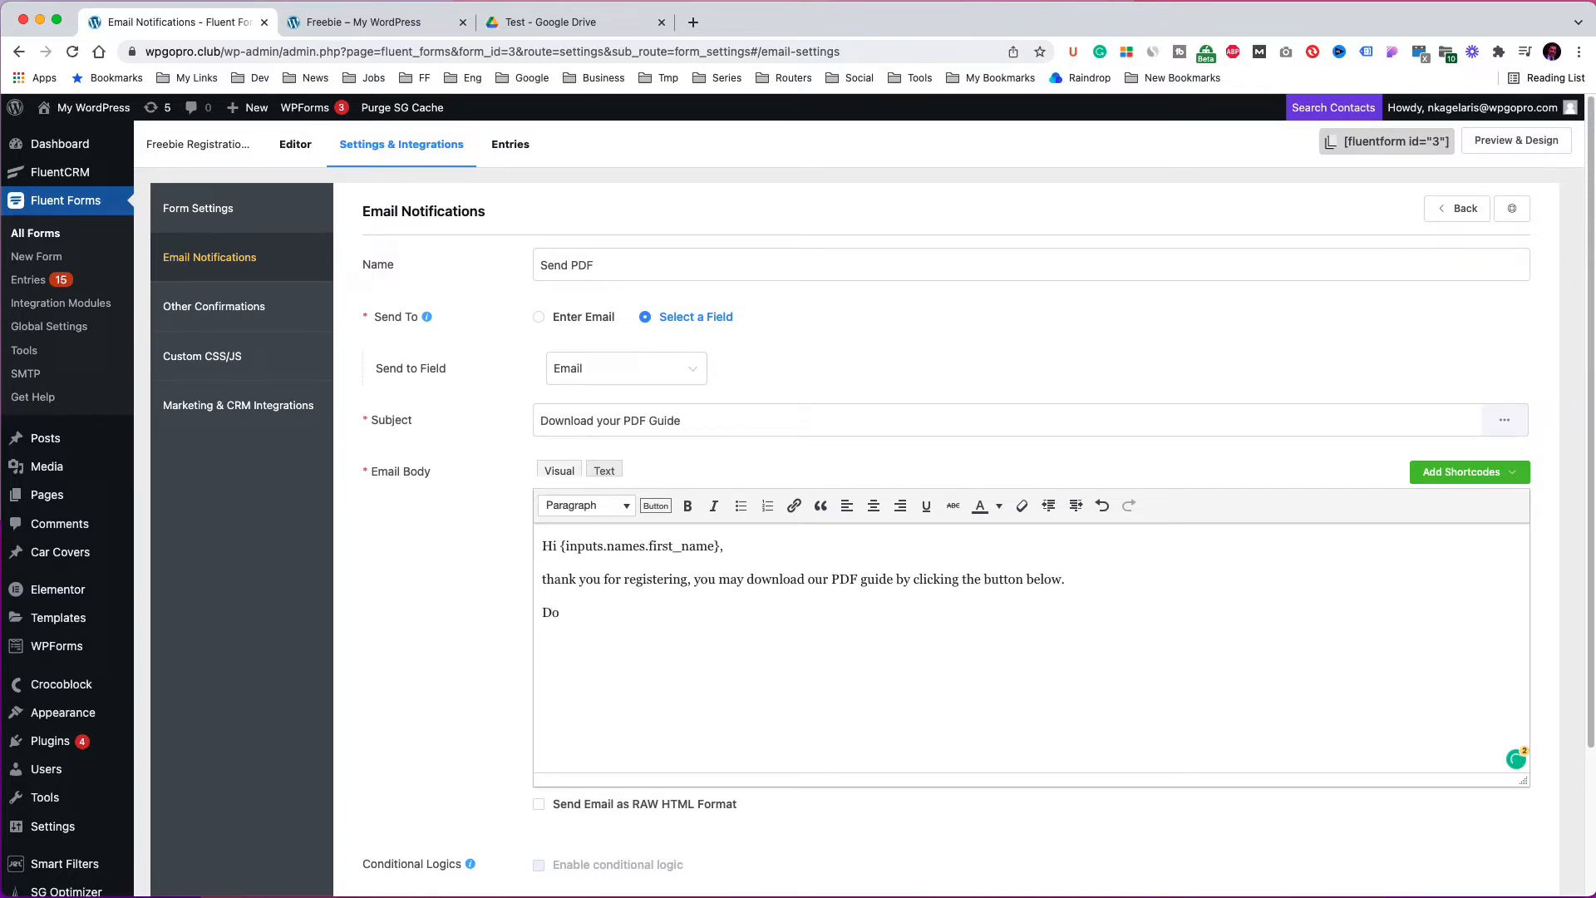
text(oad)
double_click(582, 613)
In Google Drive, copy the share link of the freebie PDF.
click(582, 22)
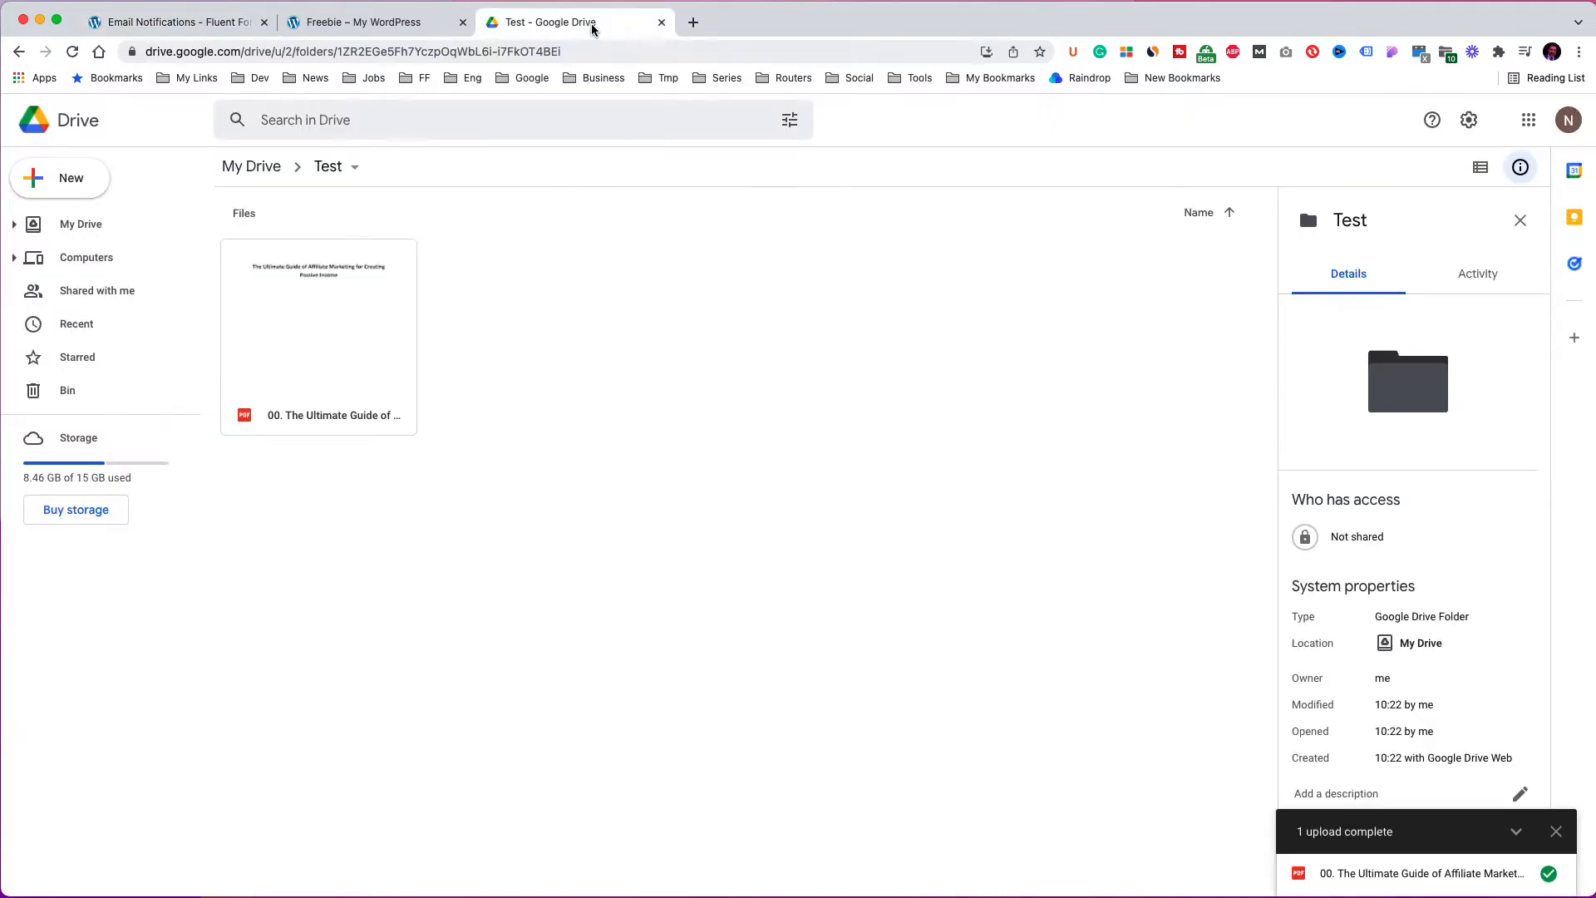
click(323, 346)
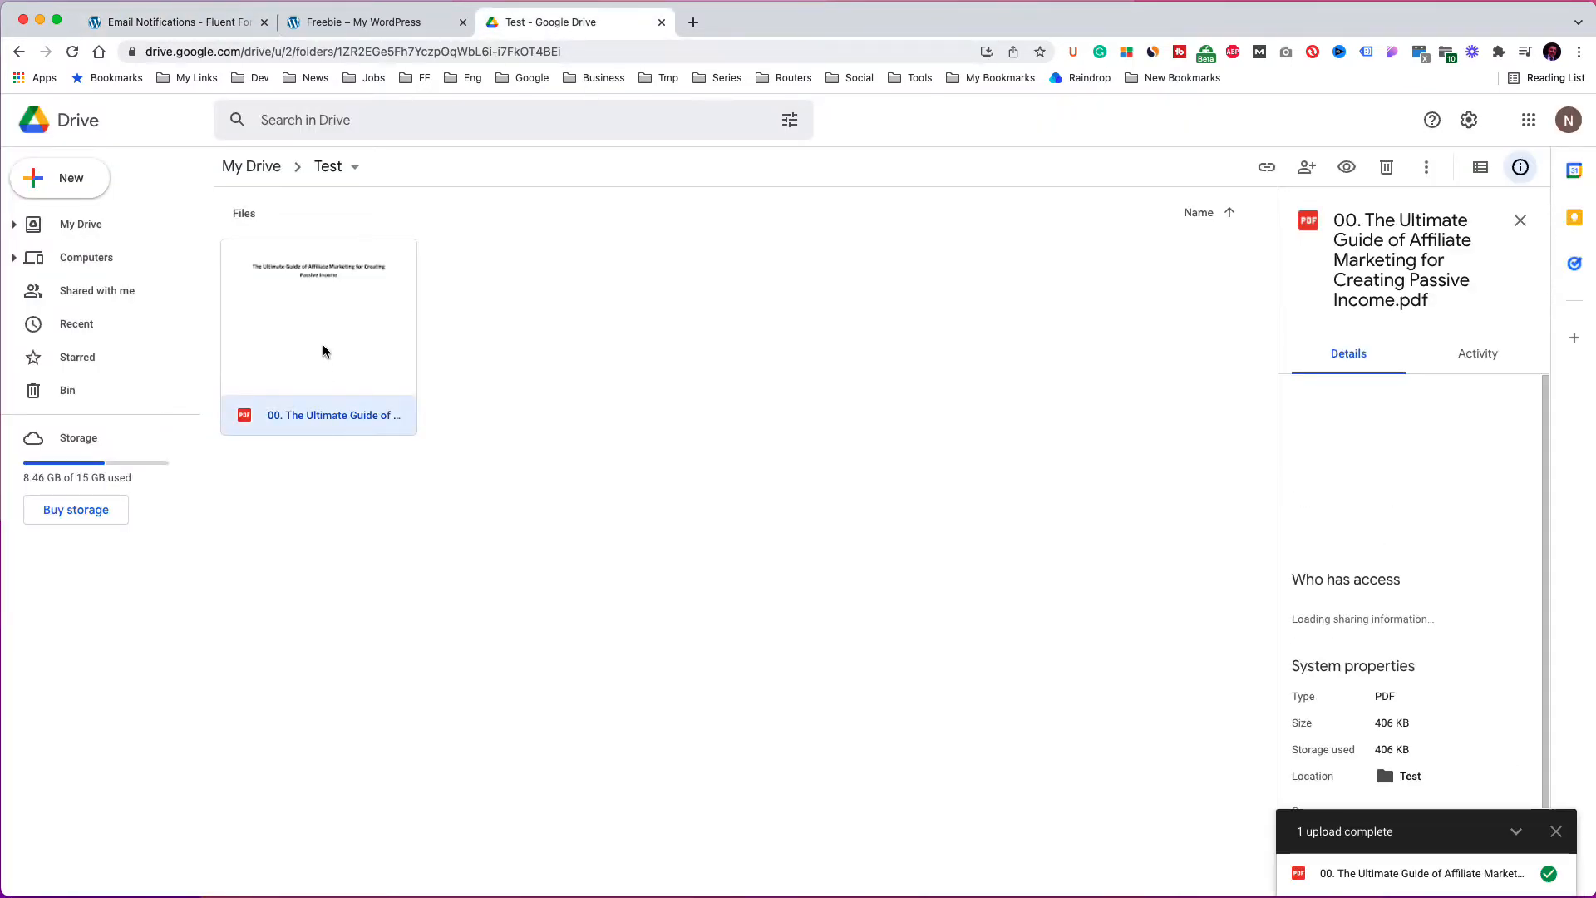
right_click(323, 346)
click(391, 439)
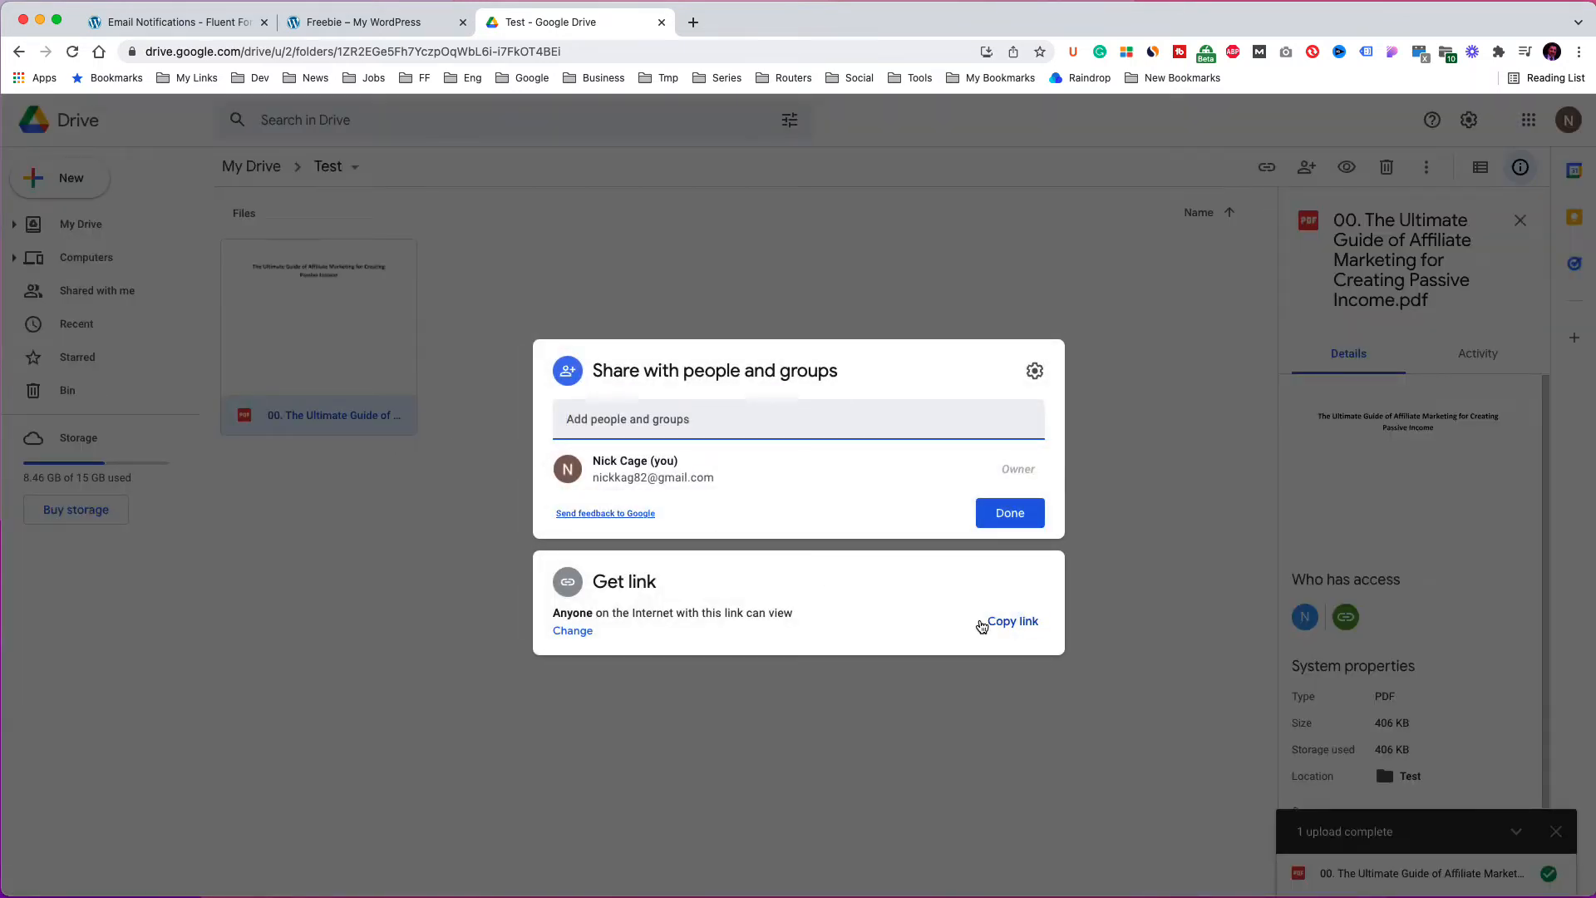
click(852, 612)
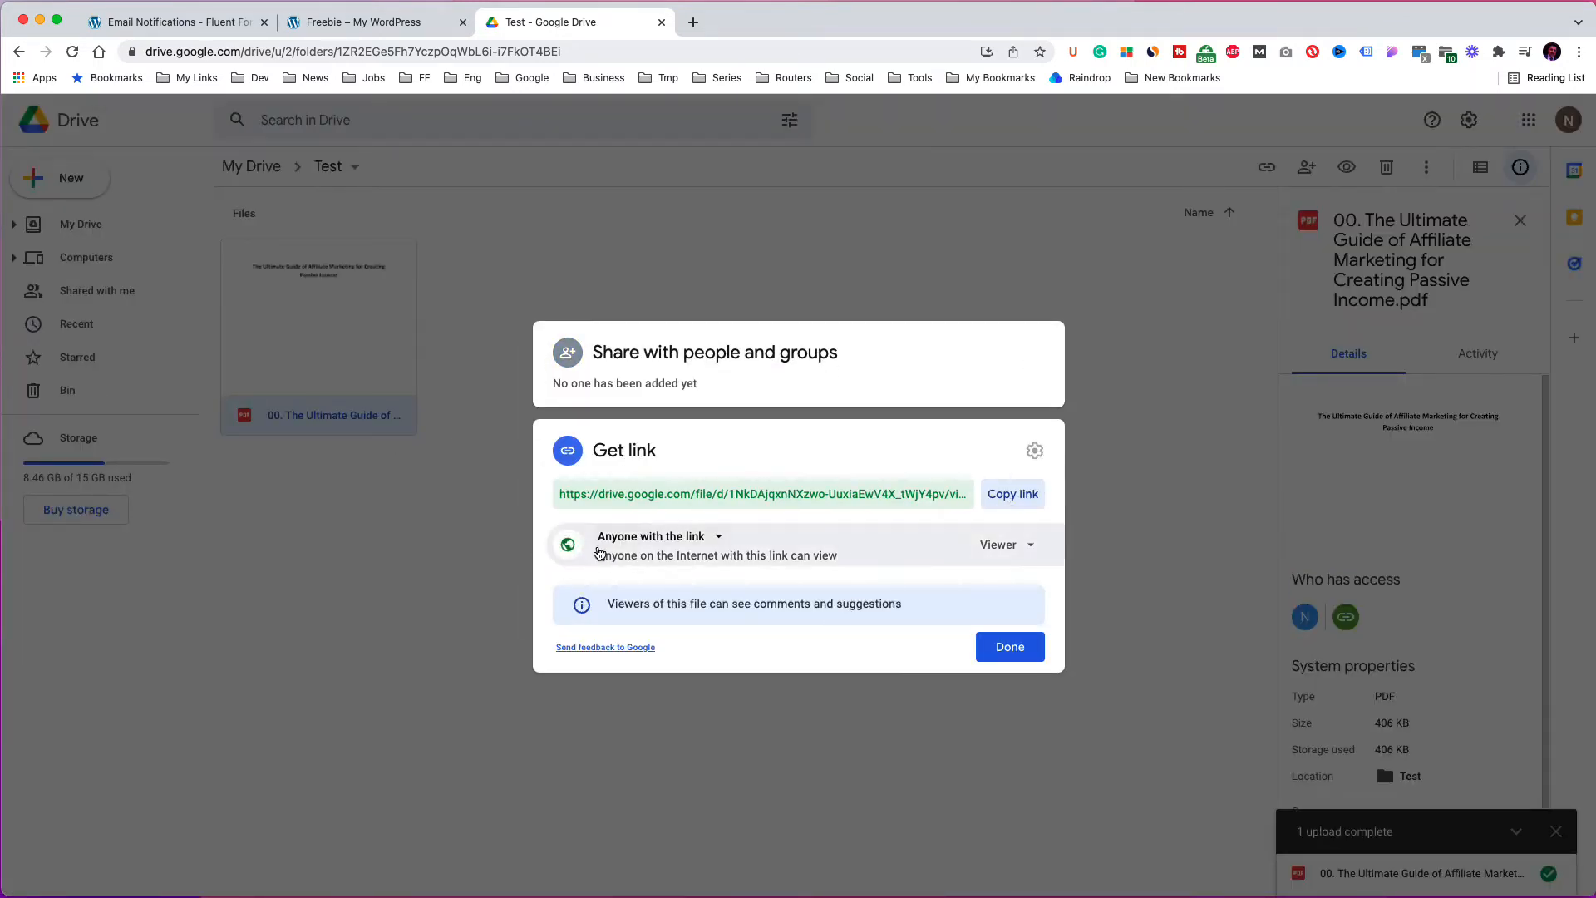
click(1011, 495)
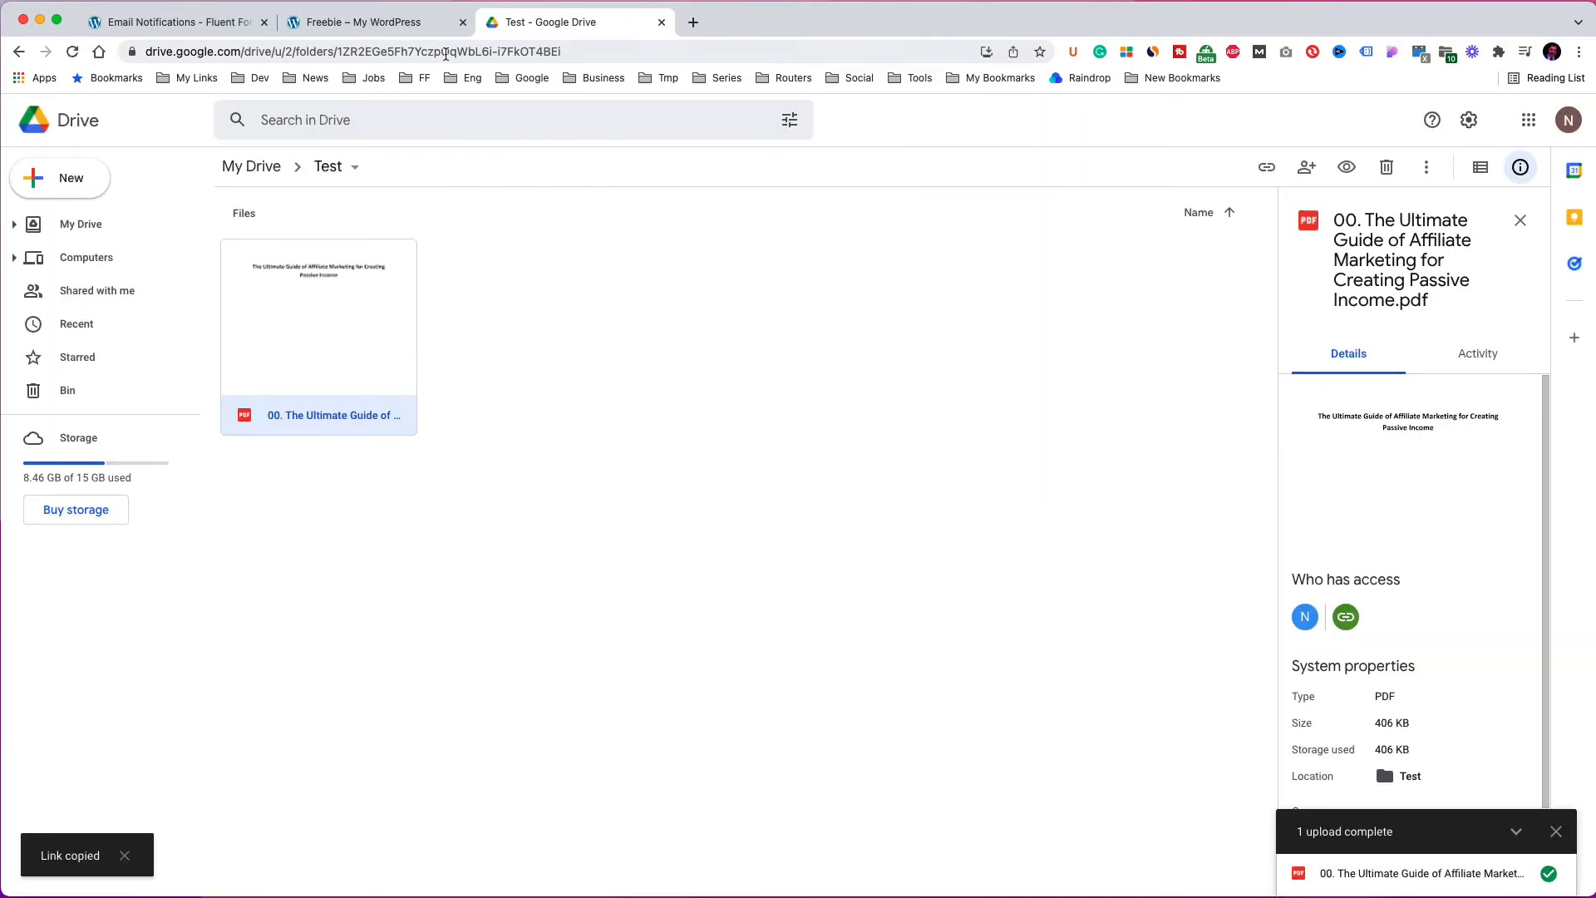
Link the word Download in the email body to the copied Google Drive PDF URL.
click(222, 25)
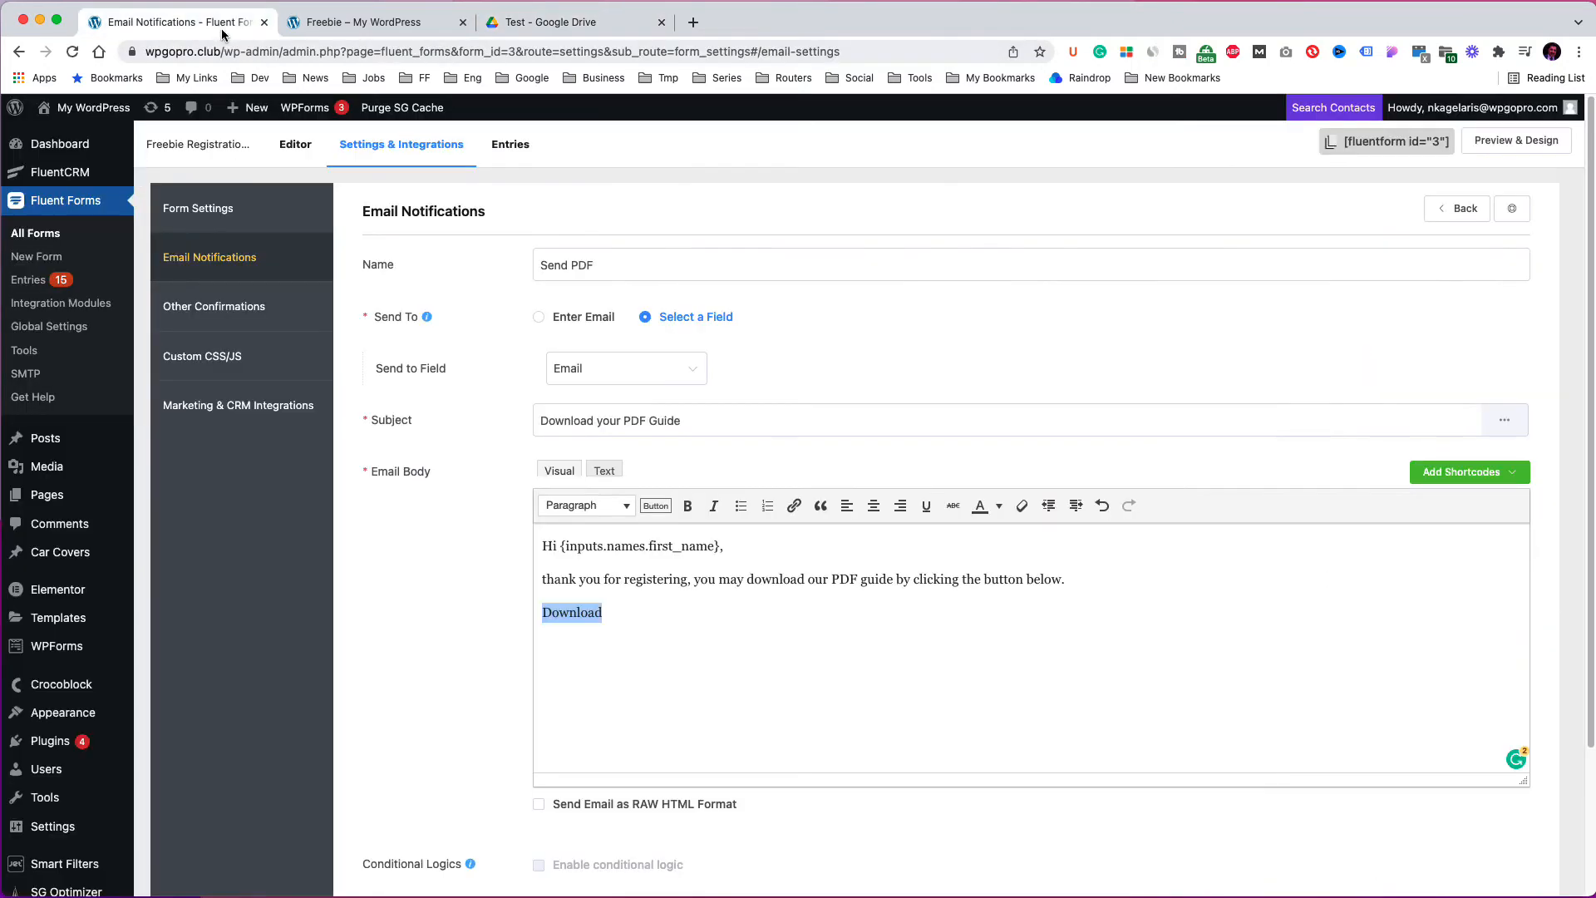
click(663, 645)
double_click(582, 614)
click(793, 507)
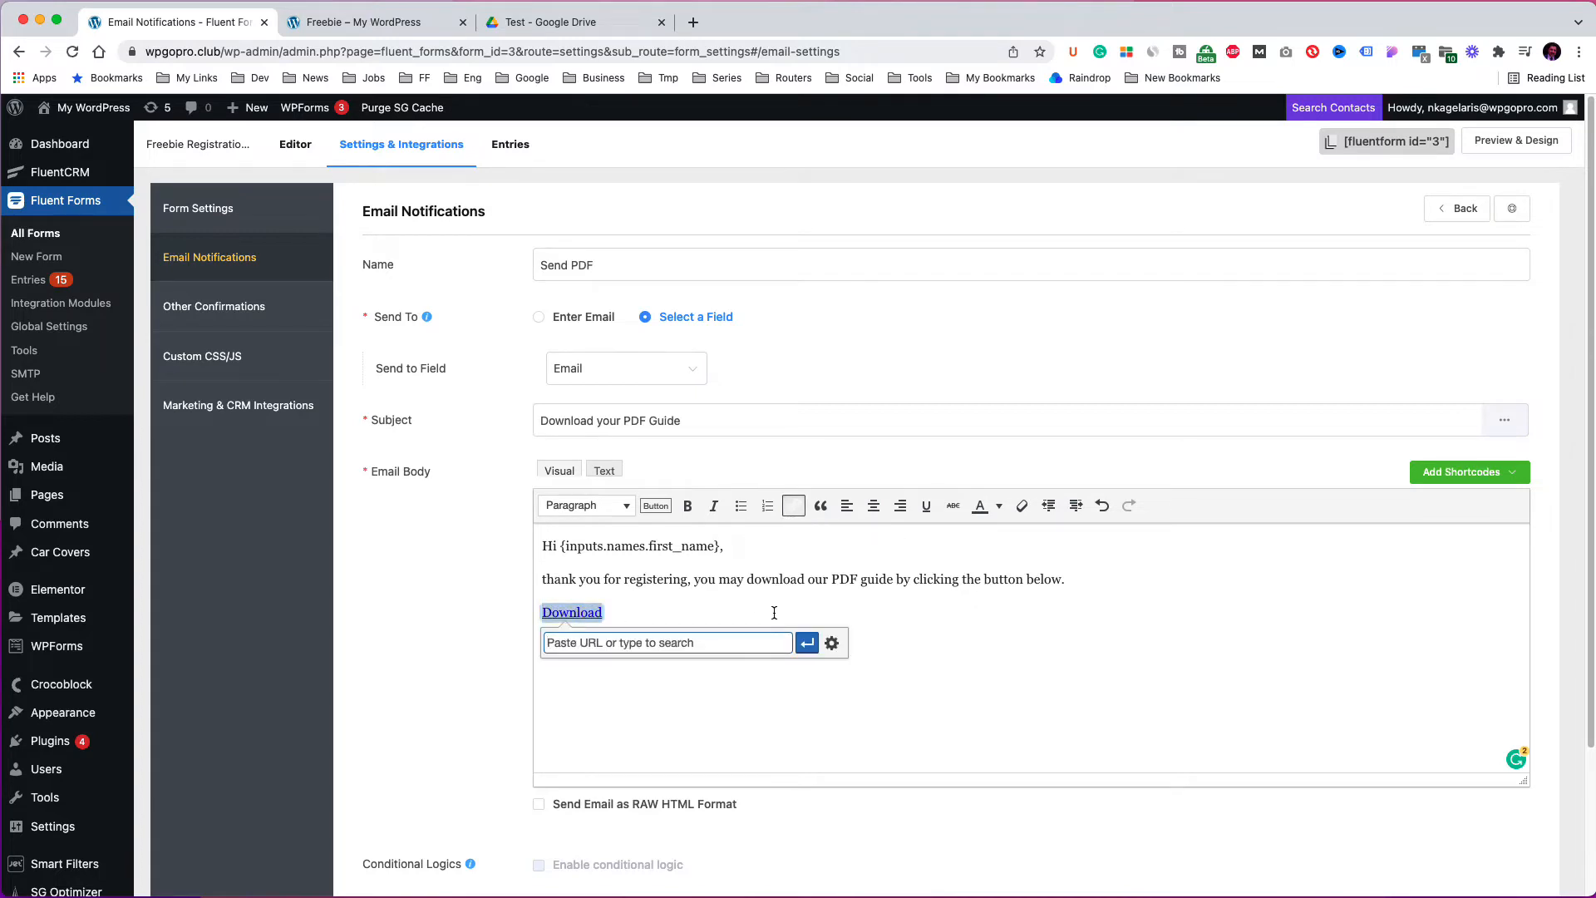
key(super+v)
click(807, 644)
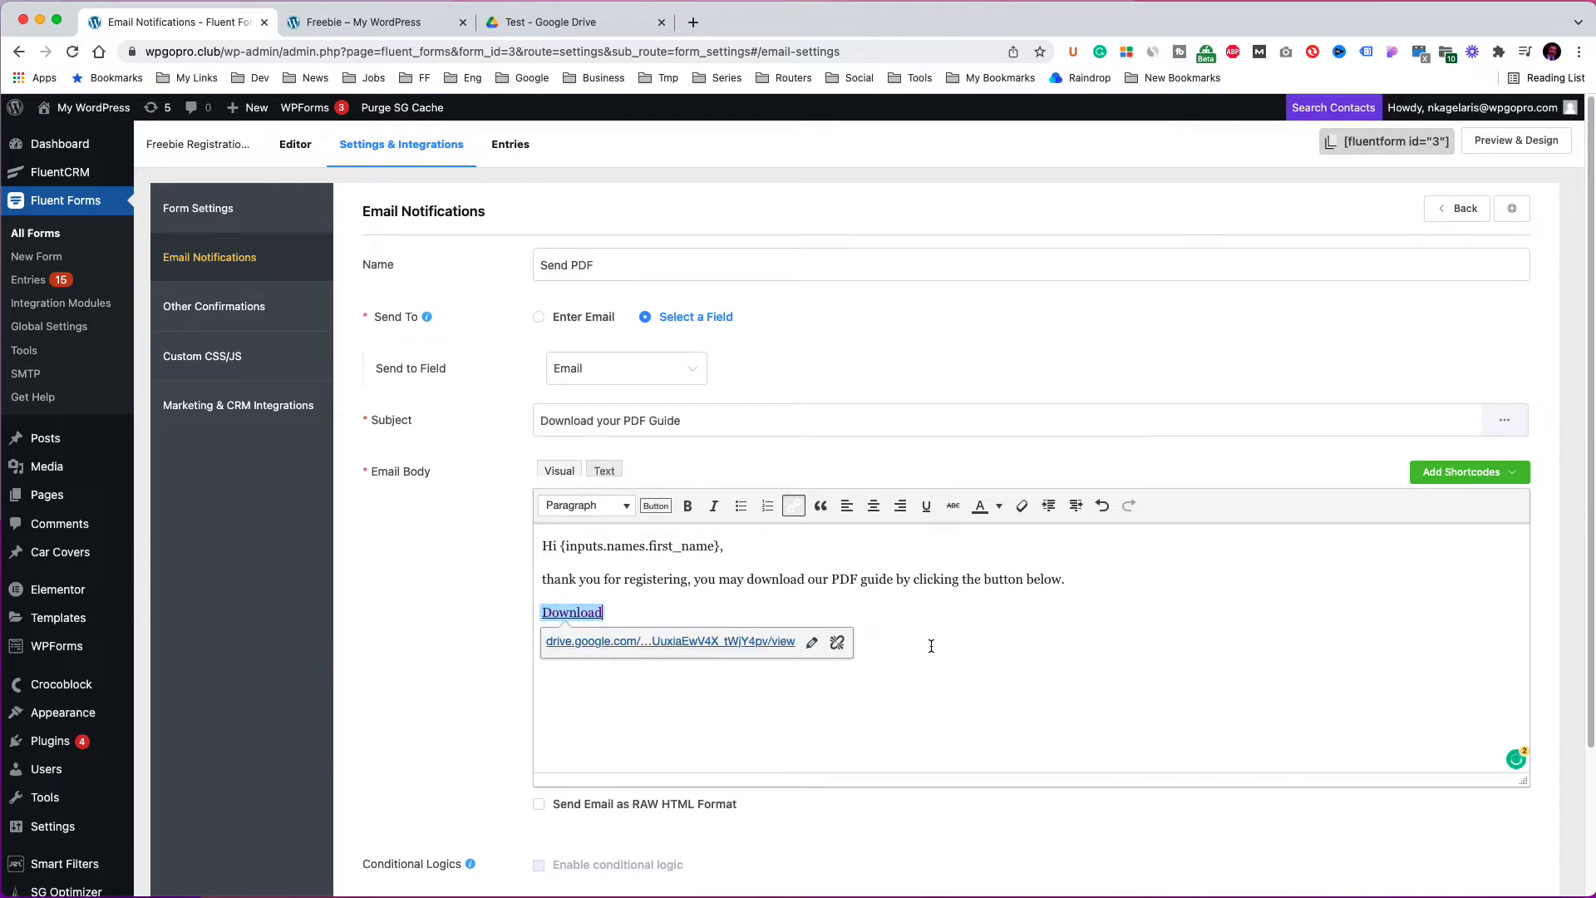
Bold the Download link and save the Send PDF notification.
click(687, 506)
scroll(1091, 604, down, 5)
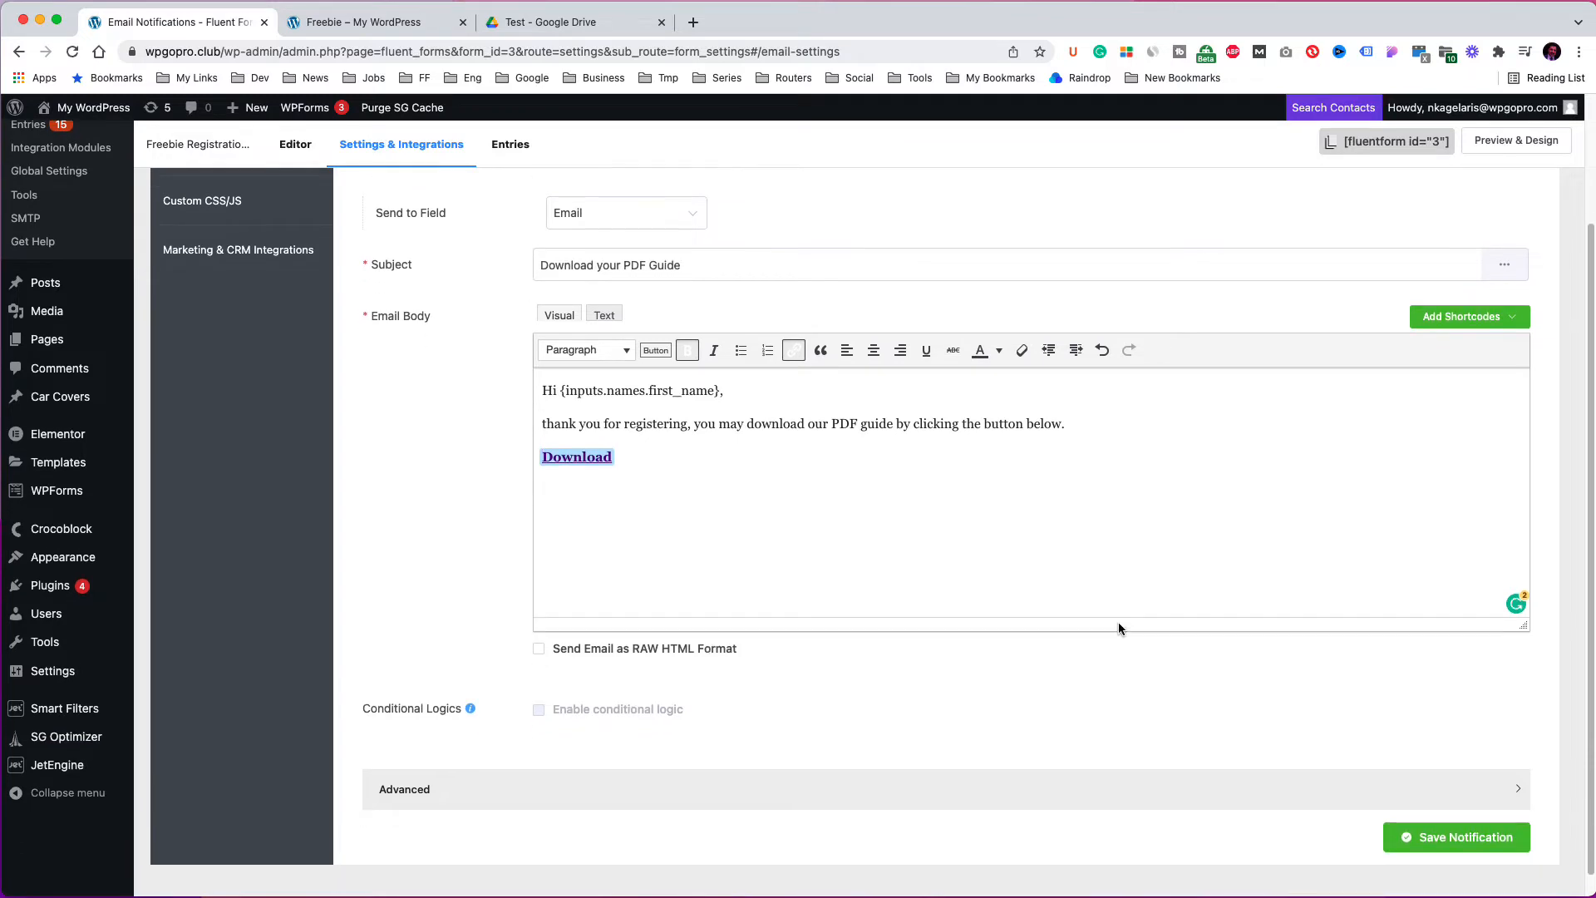
click(1439, 836)
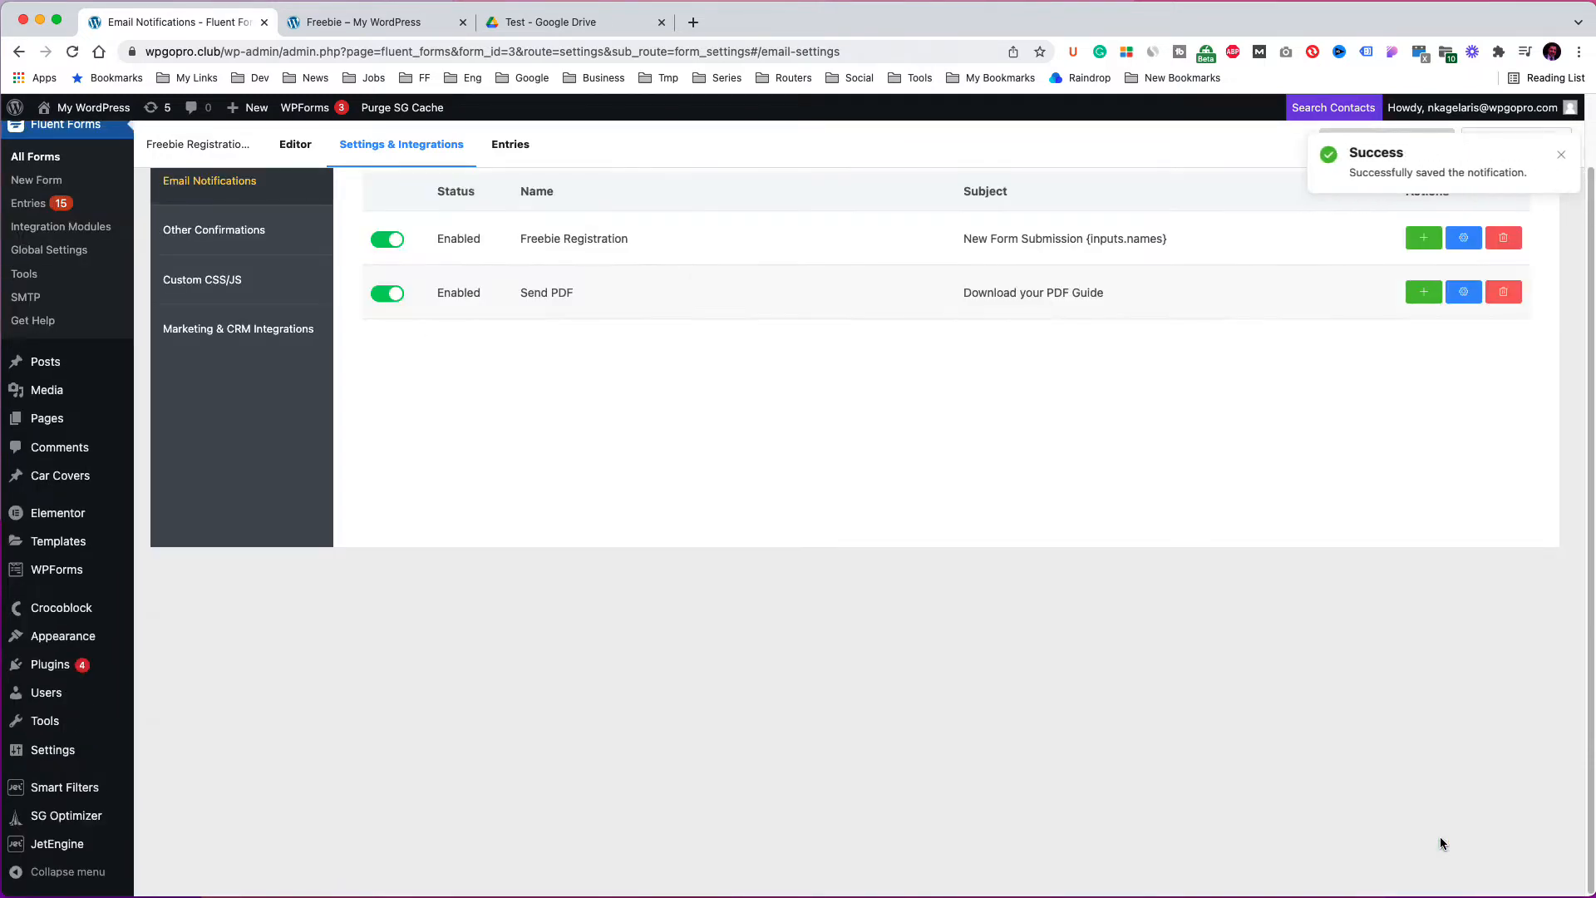
Copy the Freebie Registration Form's shortcode from the forms list.
scroll(1271, 584, up, 2)
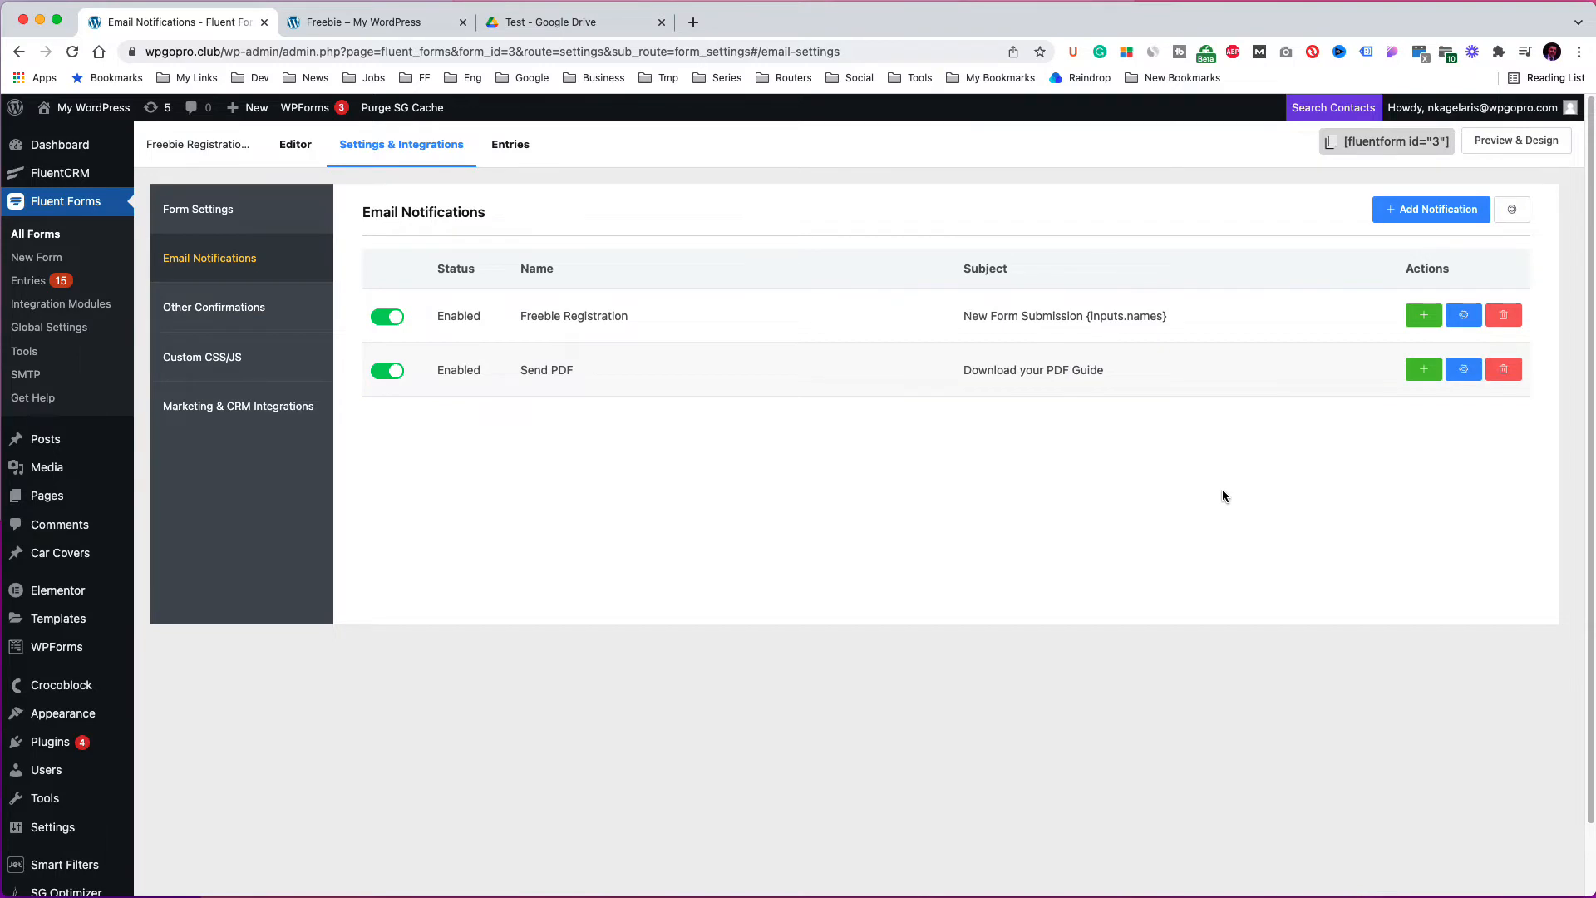
click(44, 235)
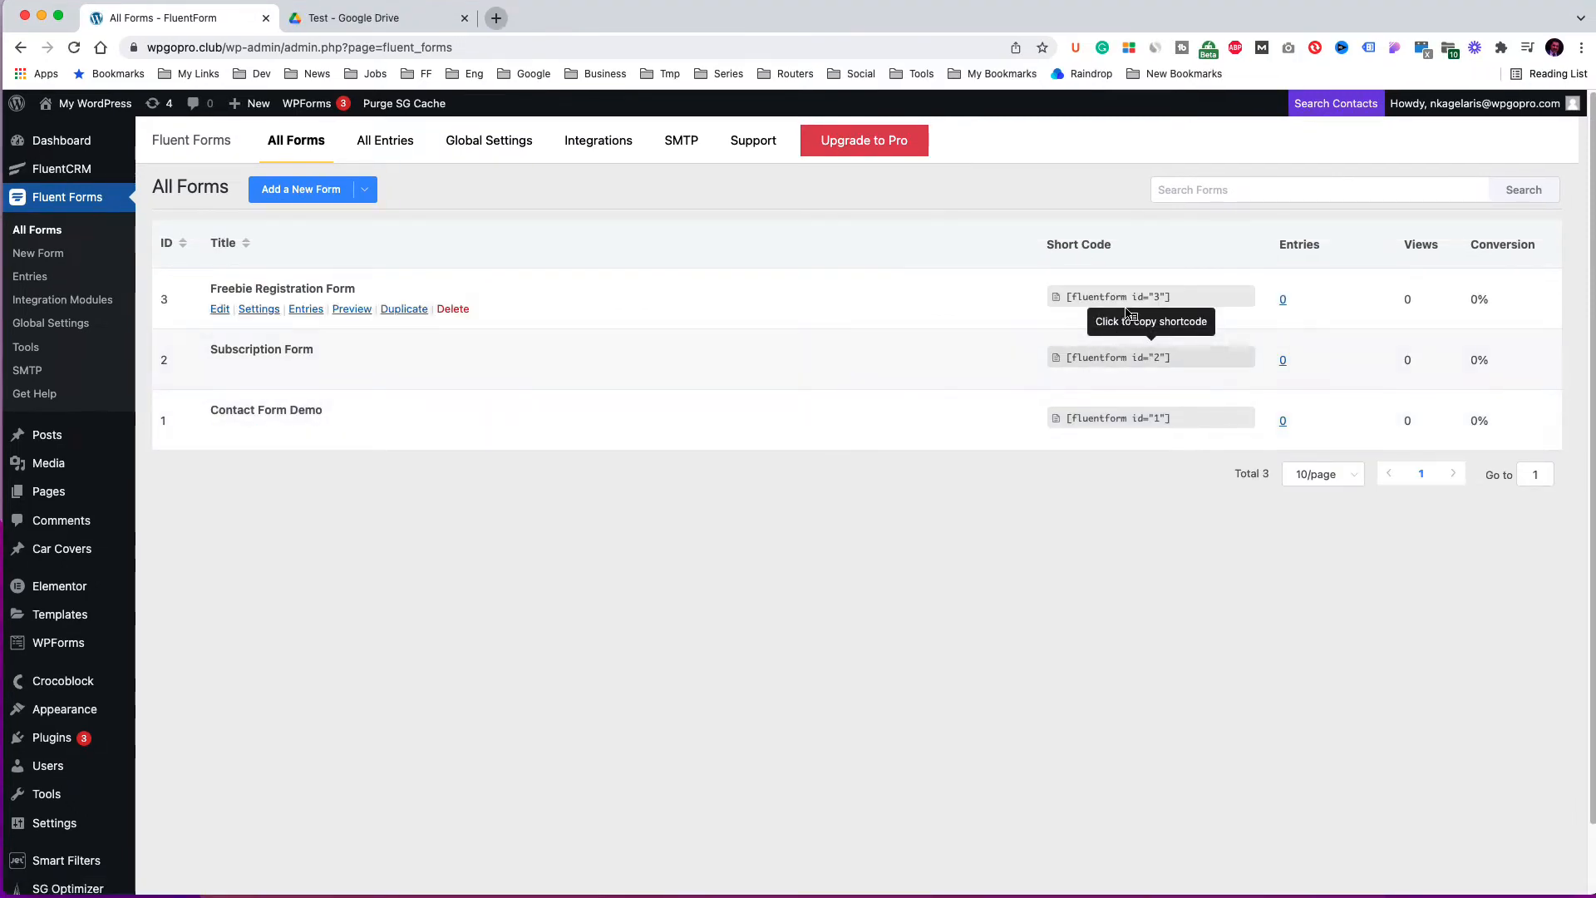
click(1132, 299)
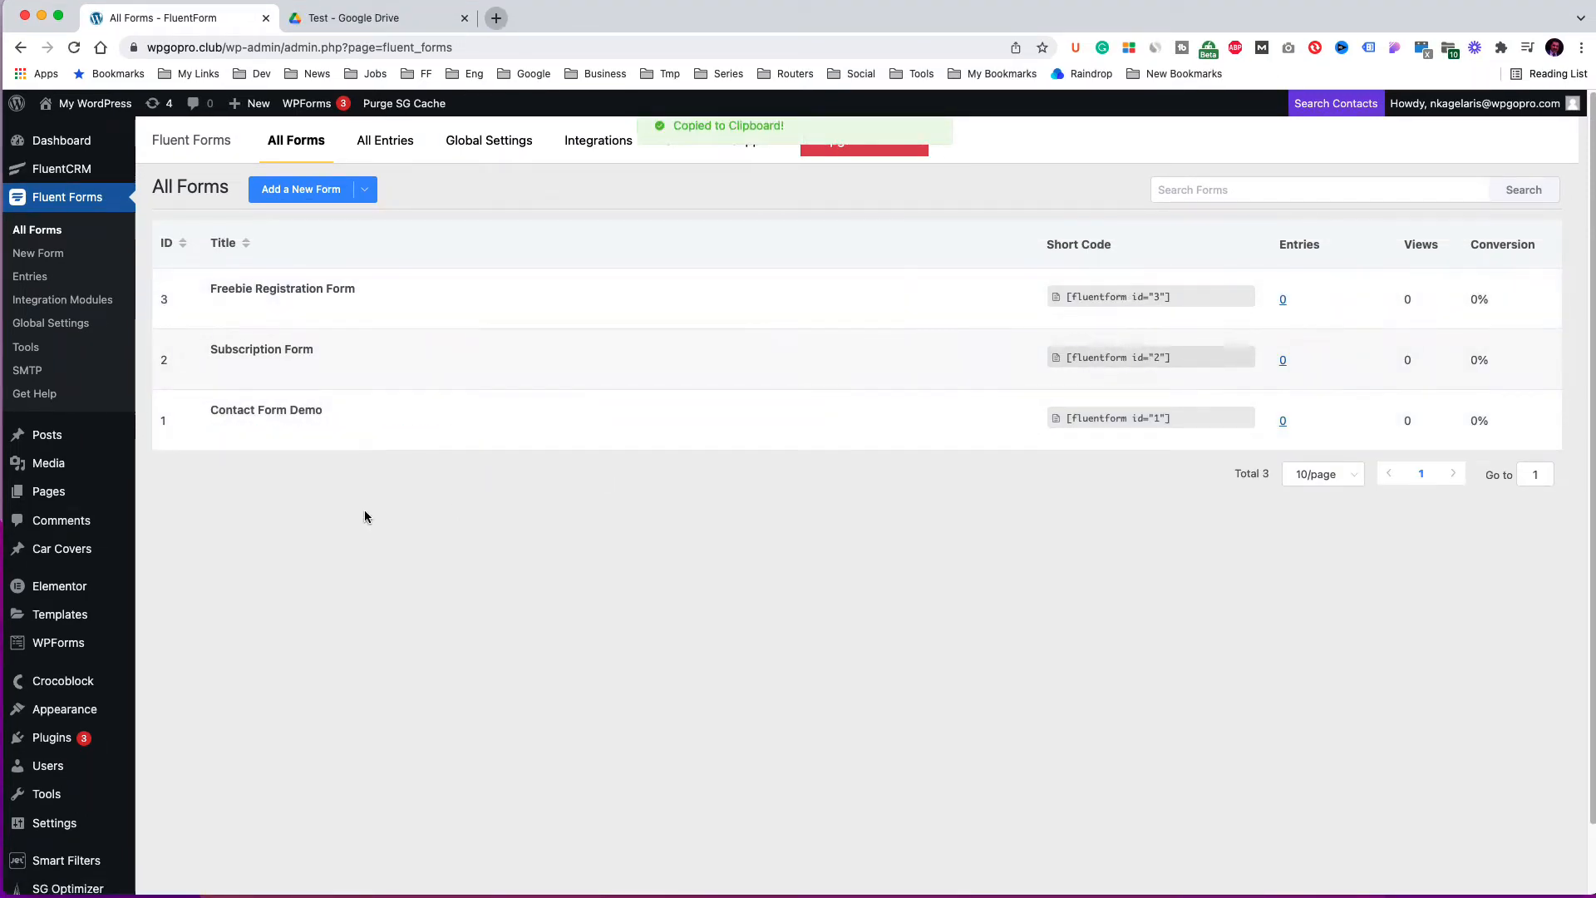
Create a new WordPress page titled Freebie.
mouse_move(64, 502)
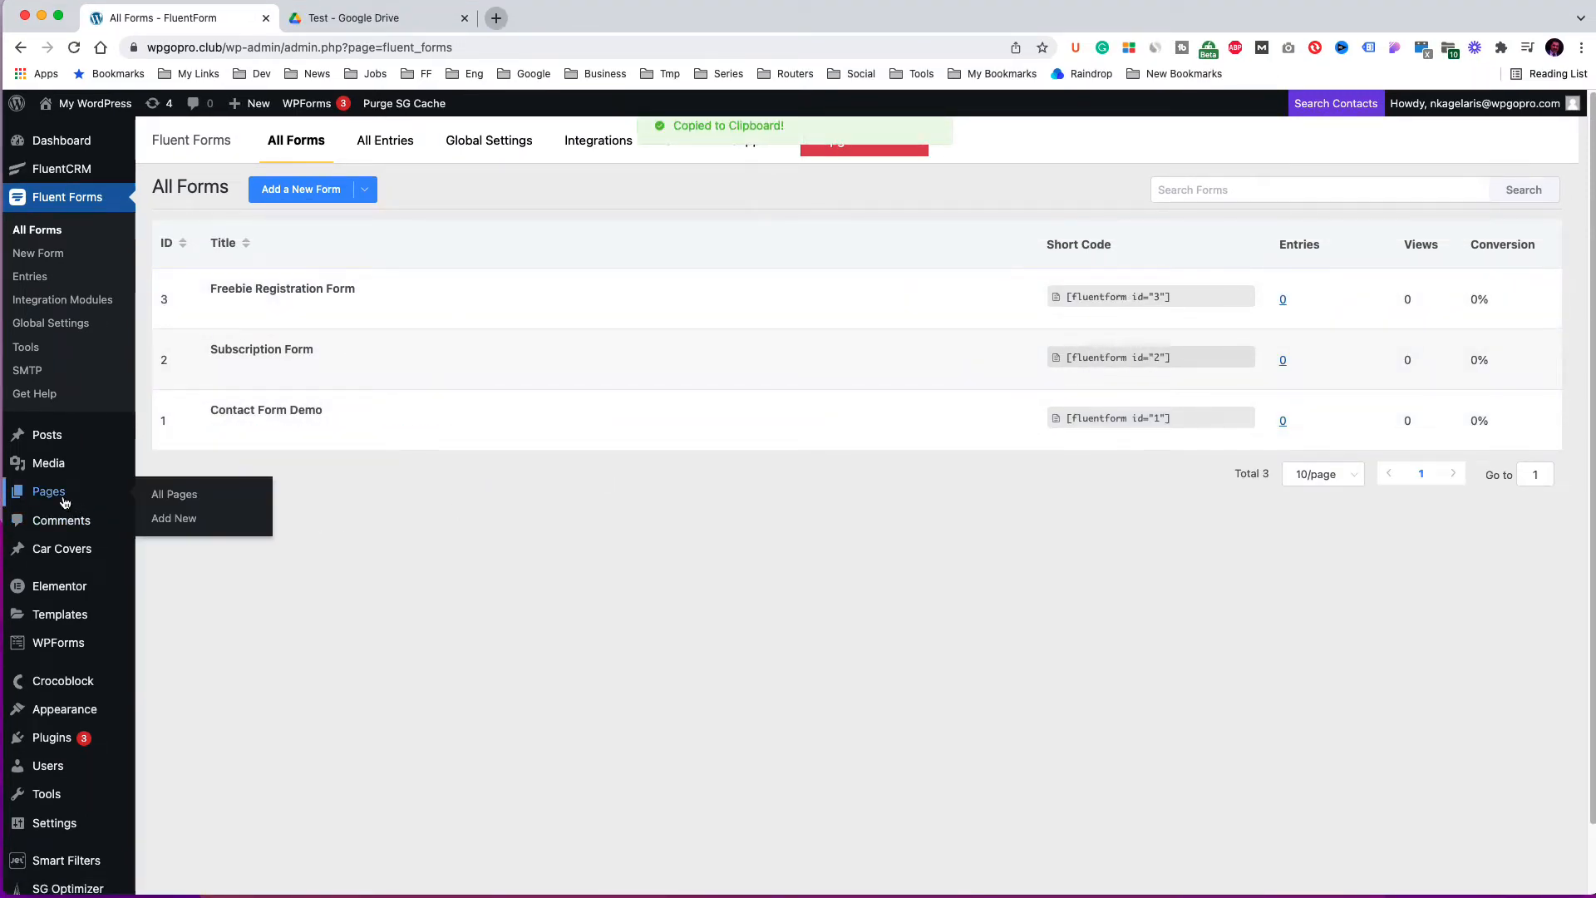
click(166, 497)
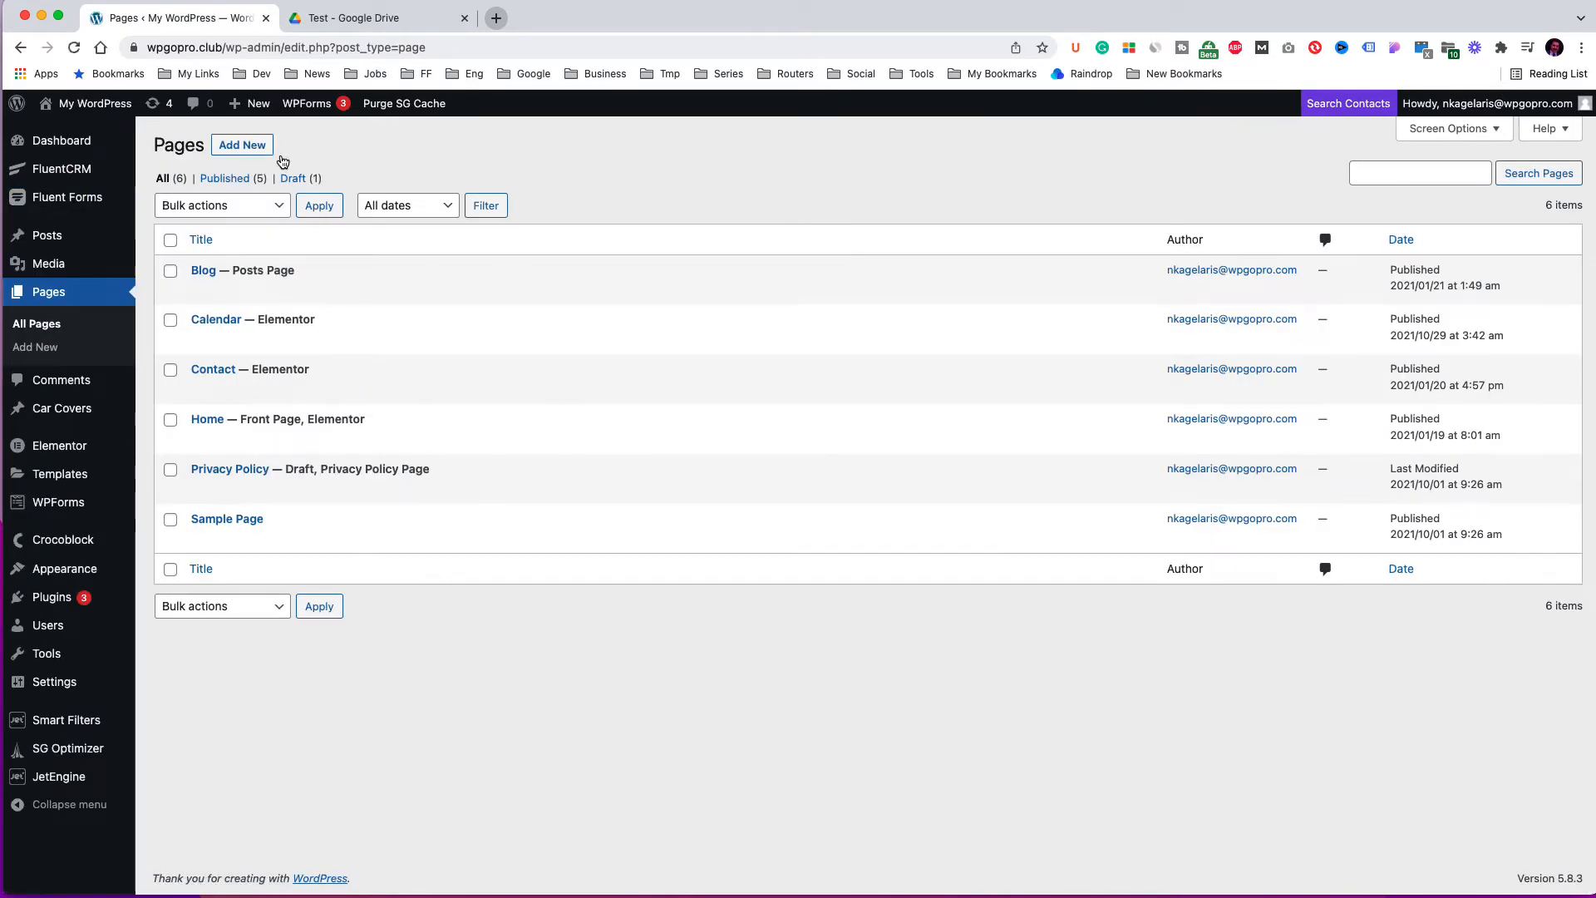
click(241, 146)
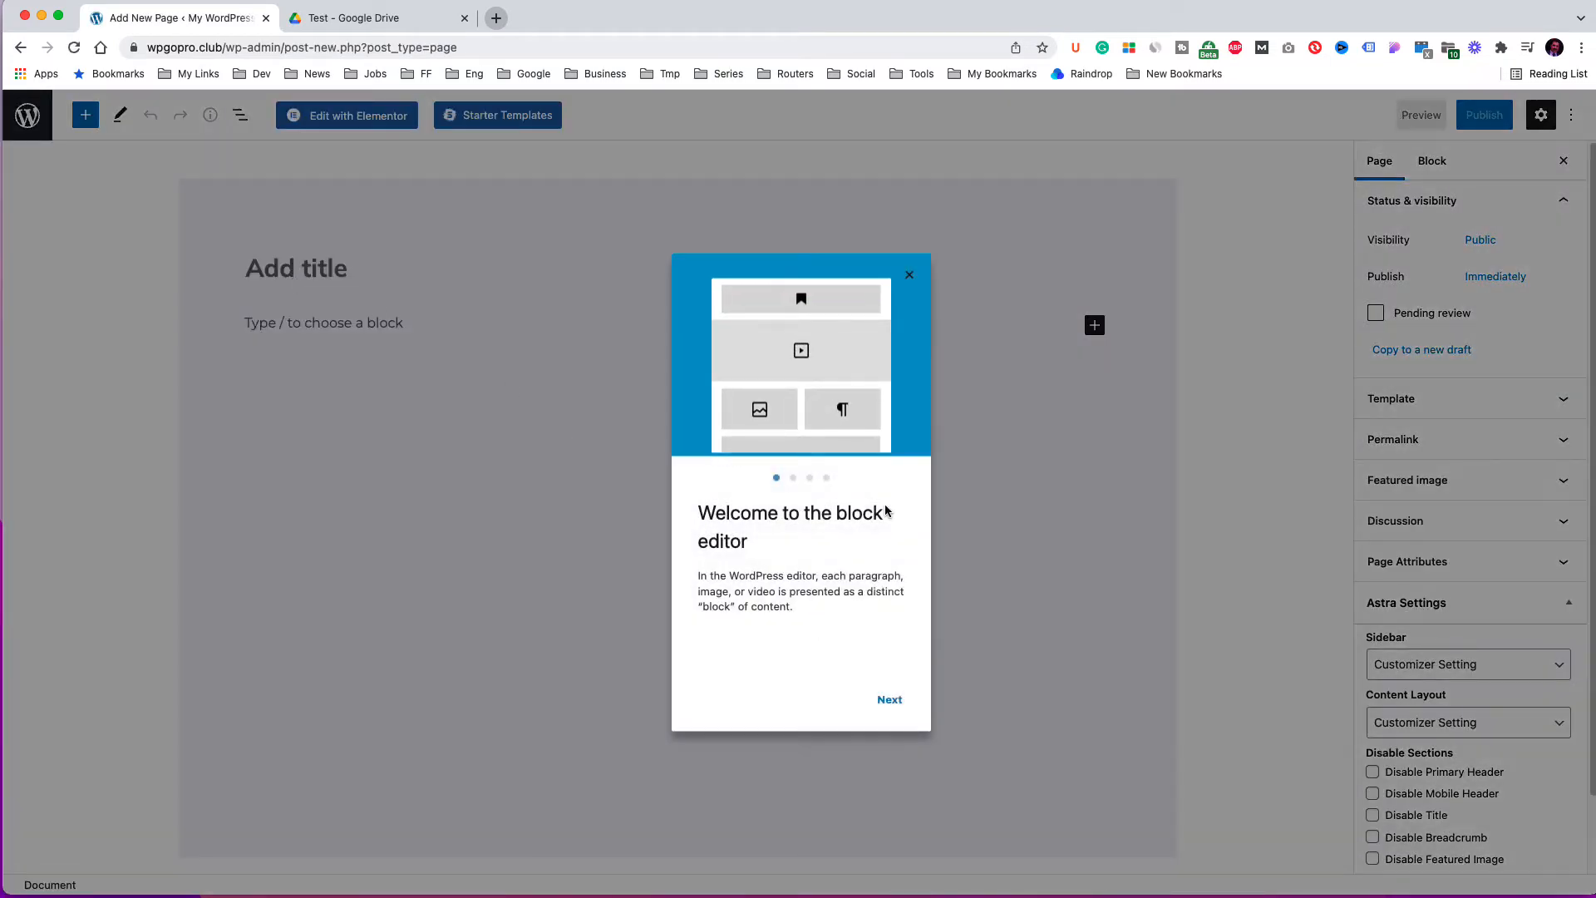
click(910, 273)
click(256, 283)
text(Freebie)
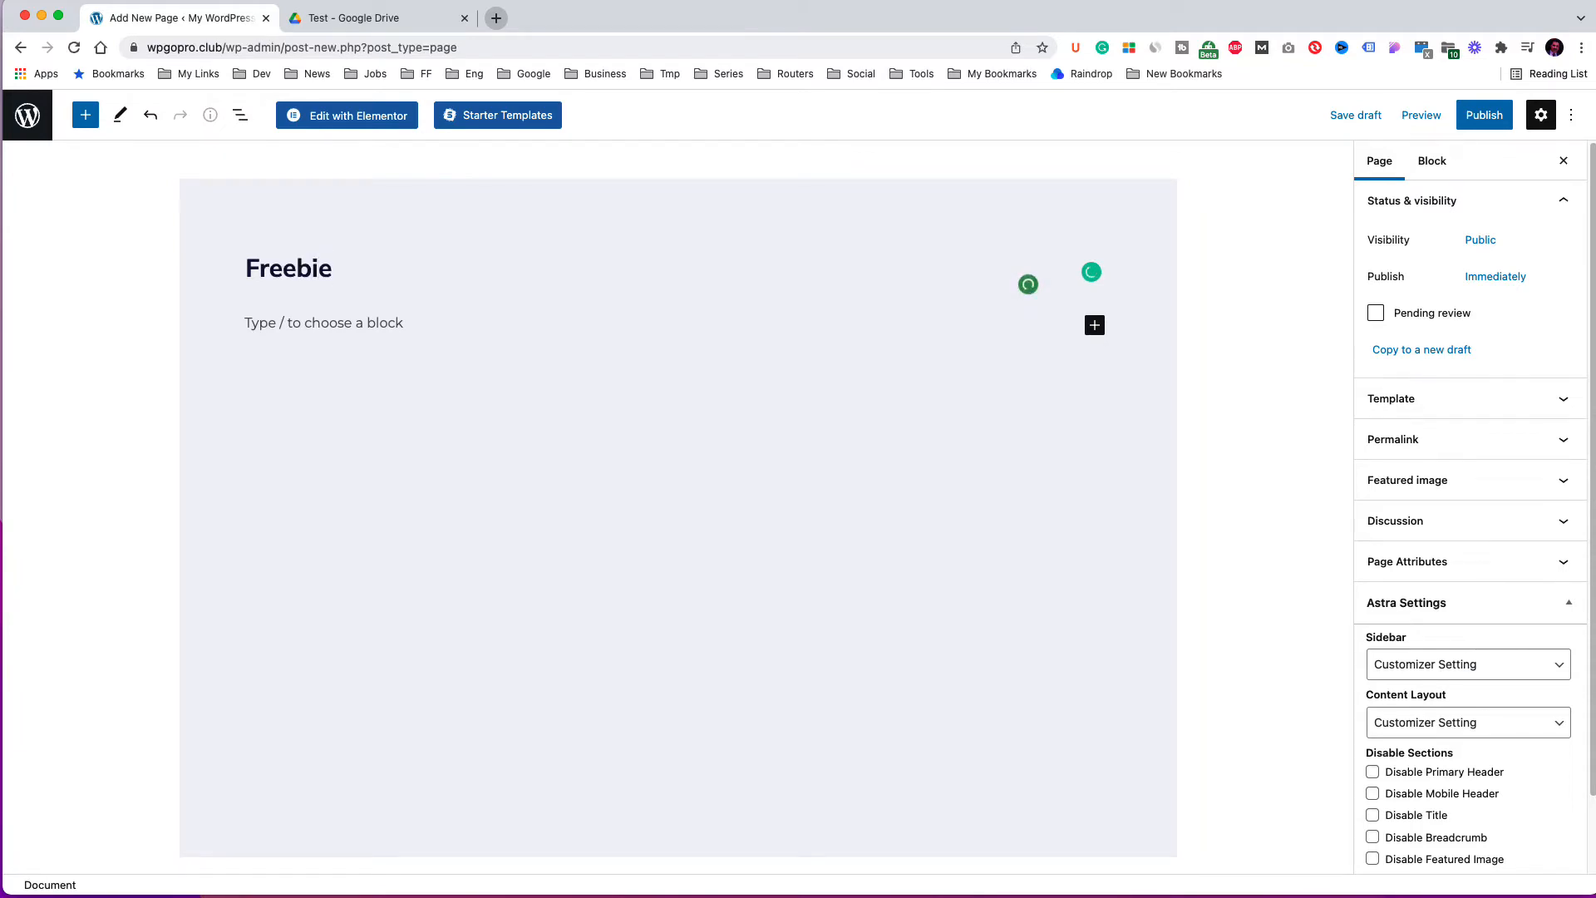
Add a Shortcode block to the page containing [fluentform id="3"].
click(340, 327)
click(1100, 328)
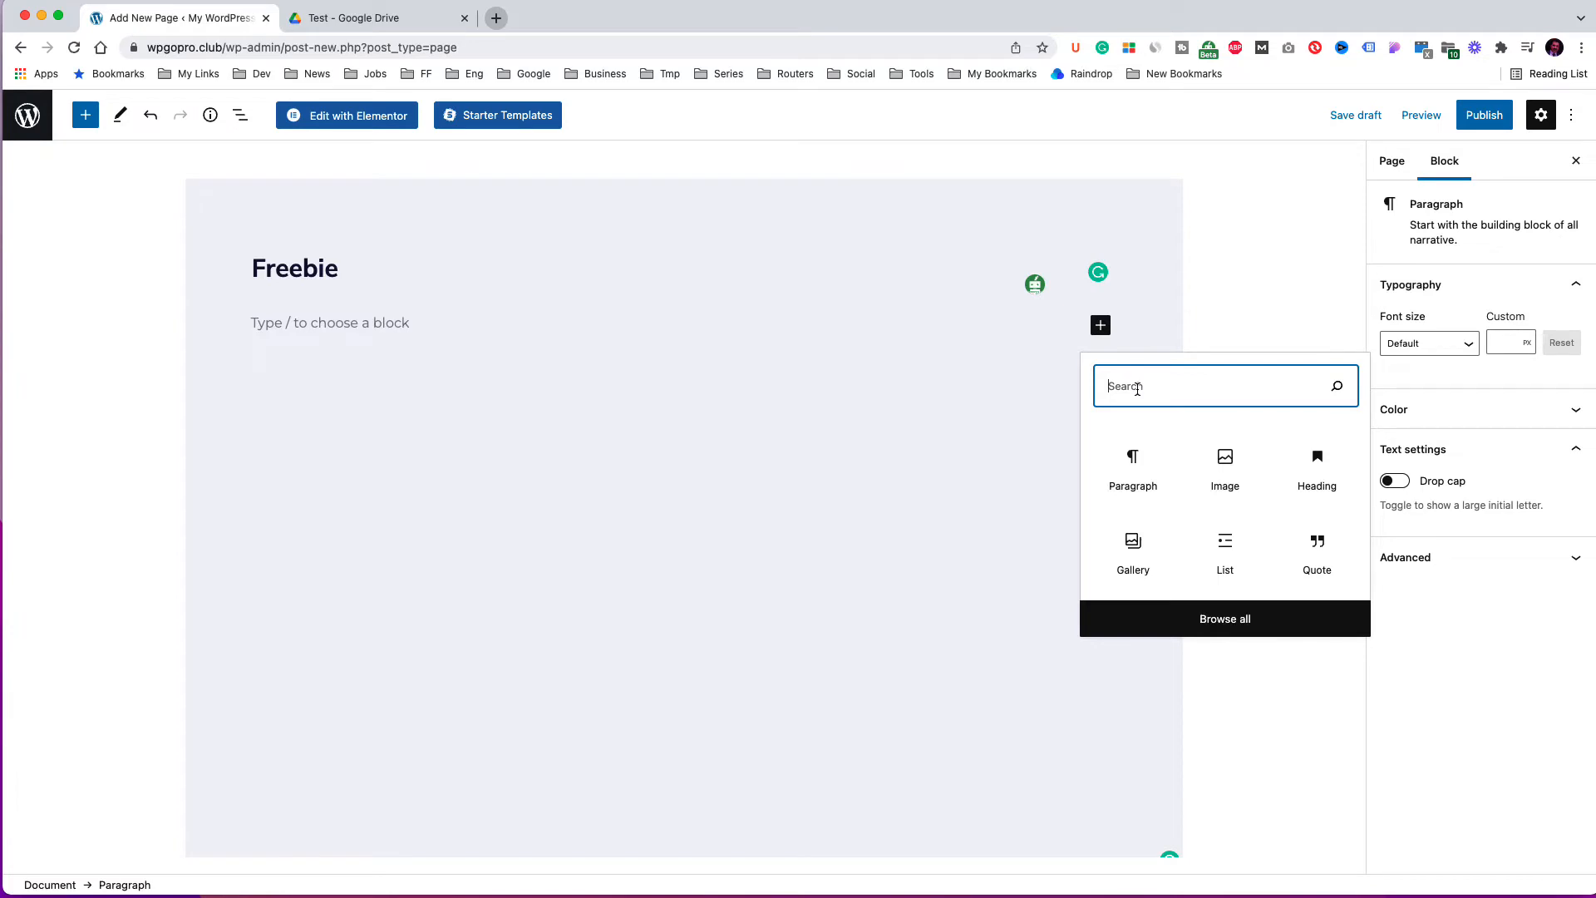
text(short)
click(1133, 457)
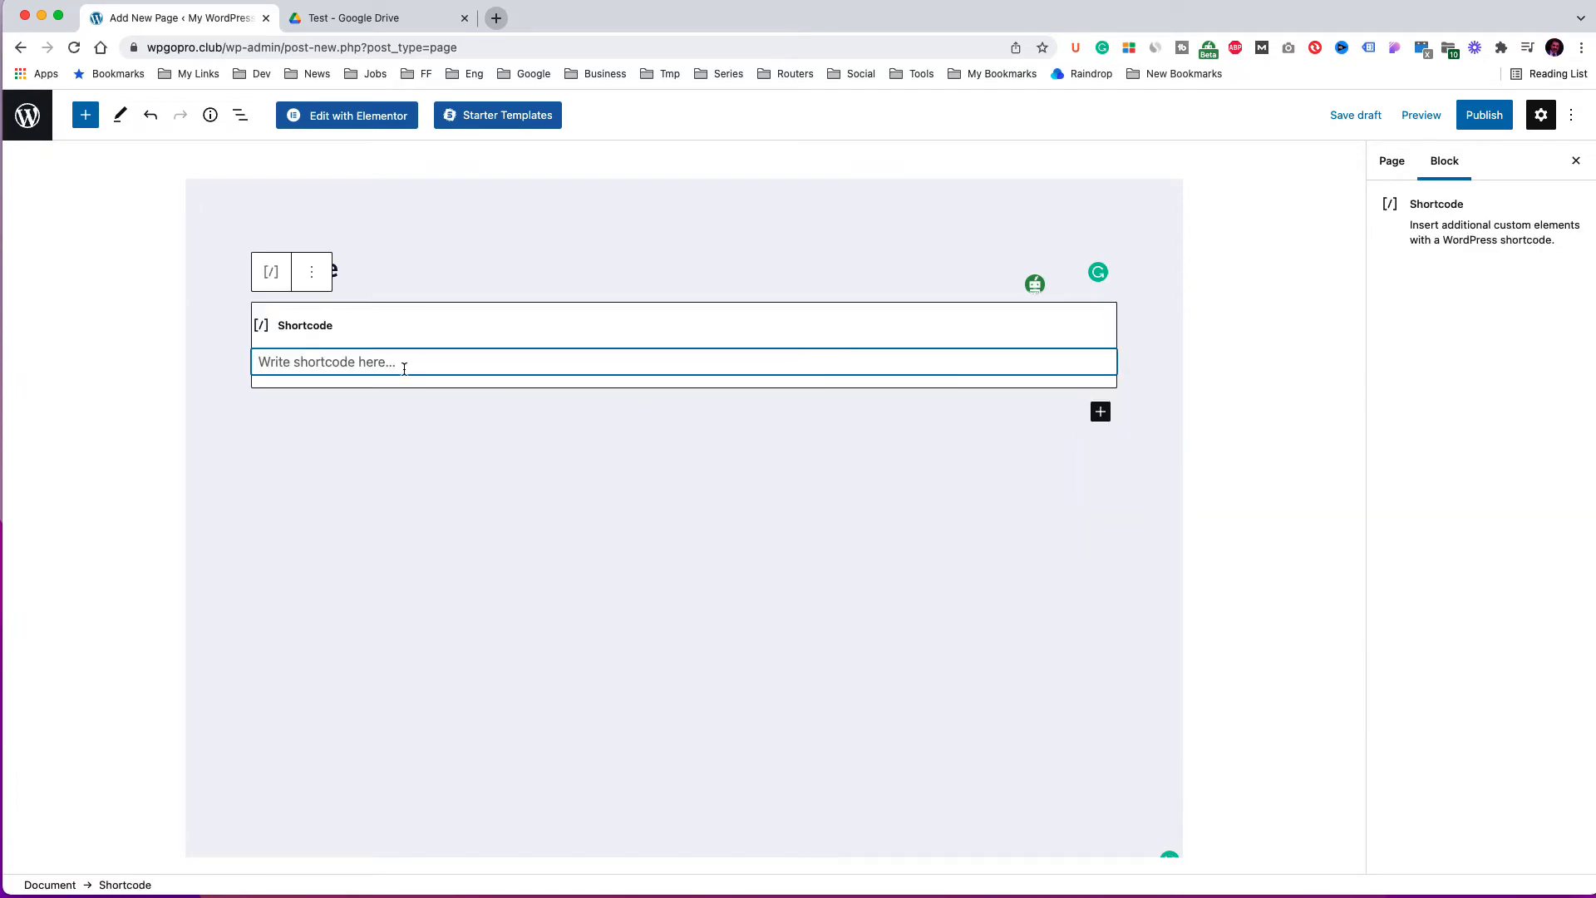
key(super+v)
Publish the Freebie page and view it.
click(1484, 118)
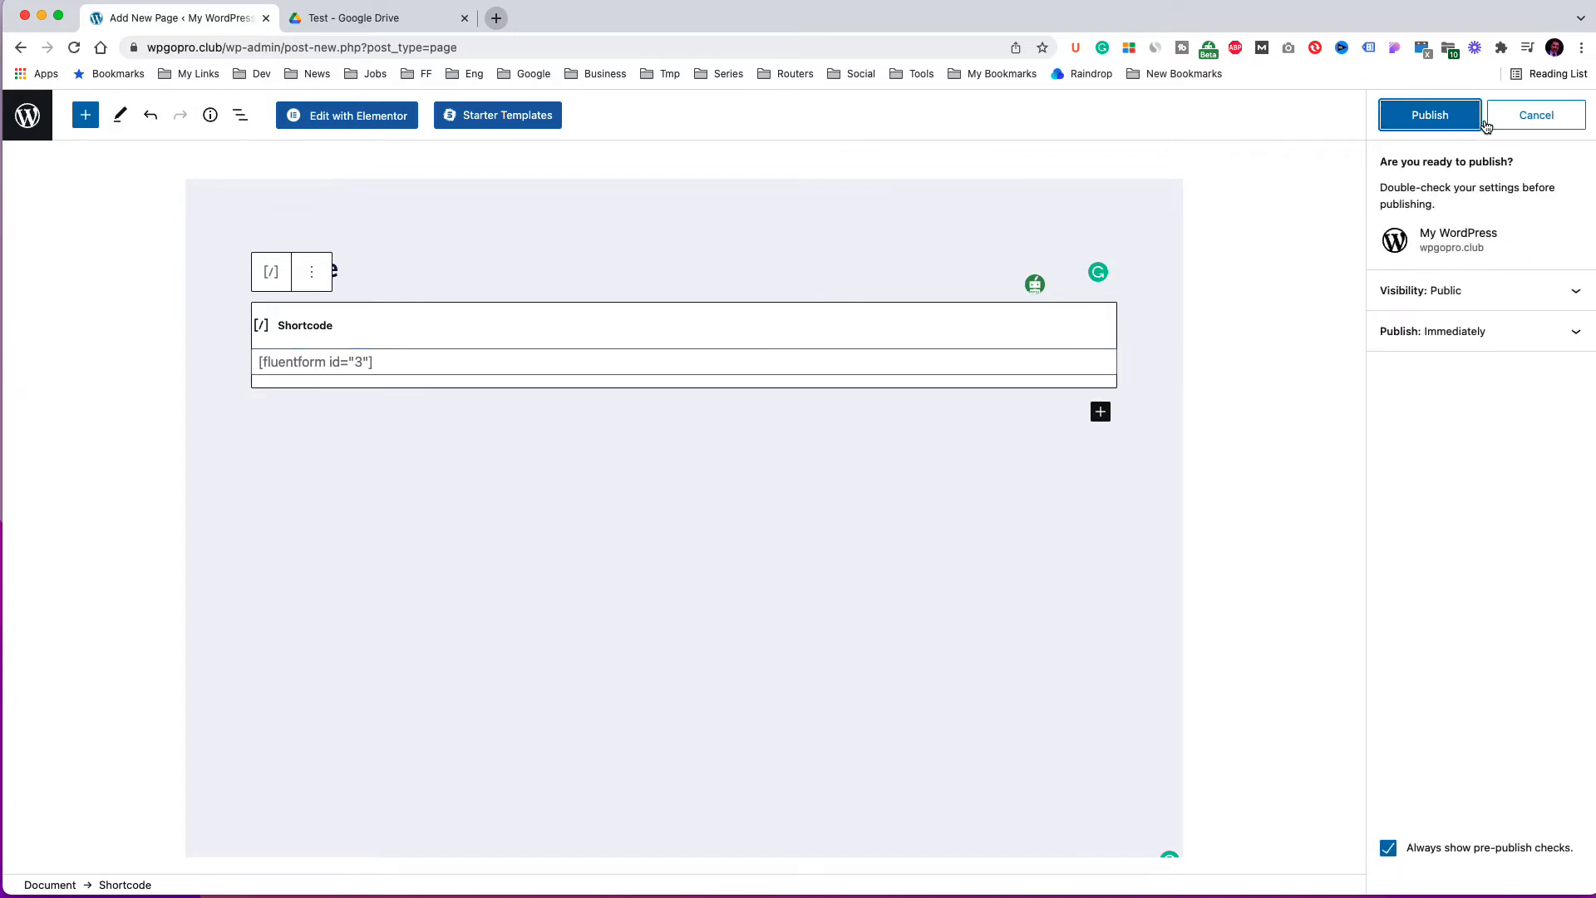
click(1459, 122)
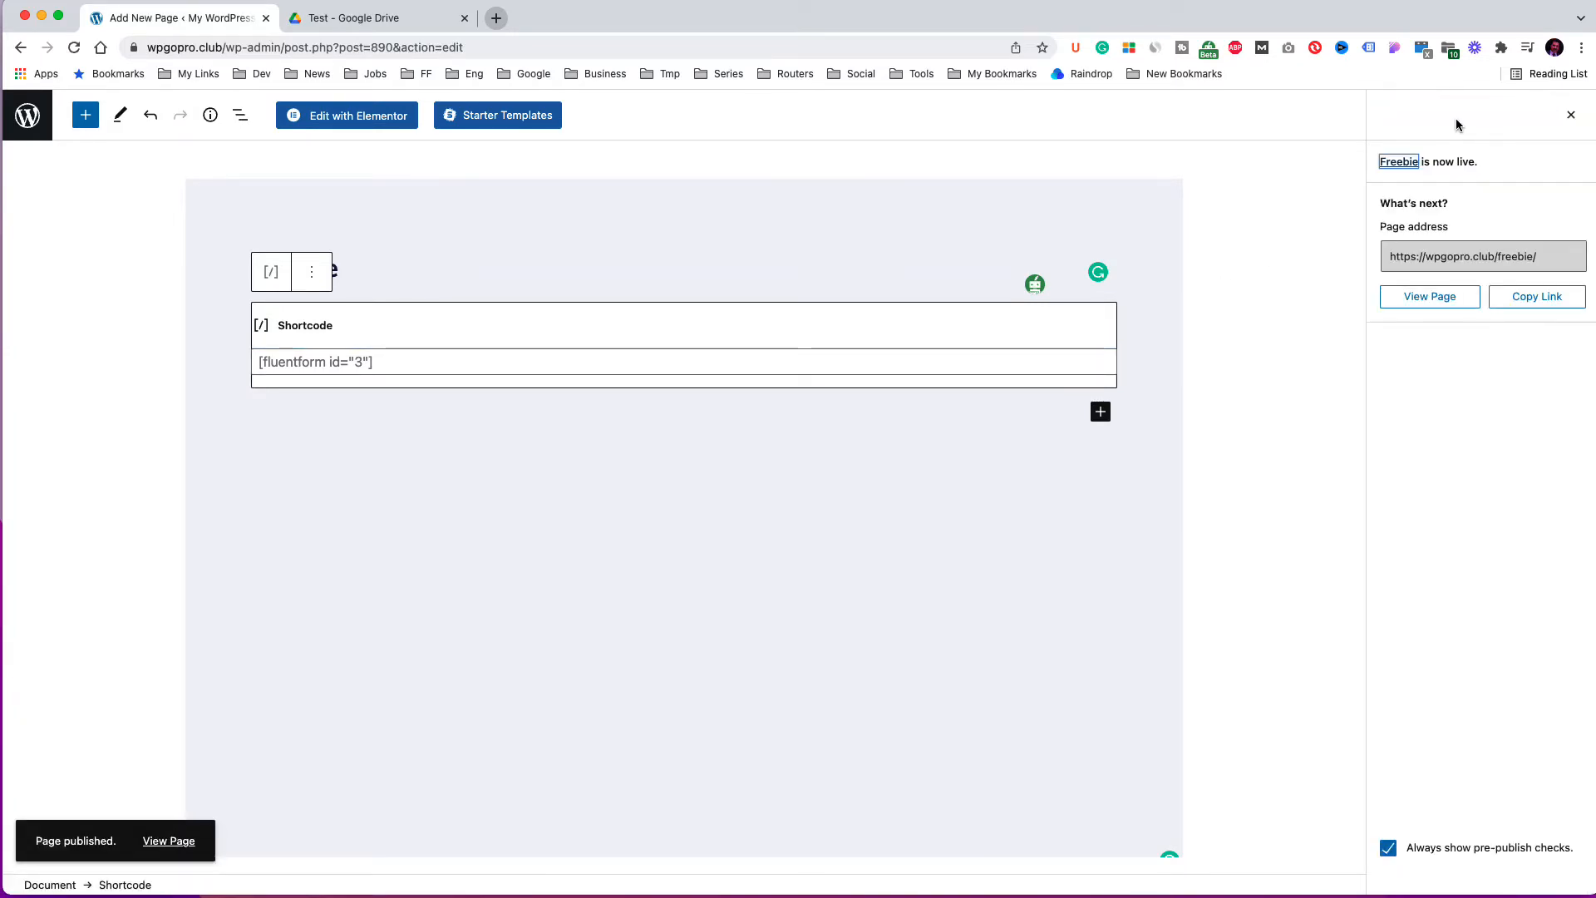
click(1443, 301)
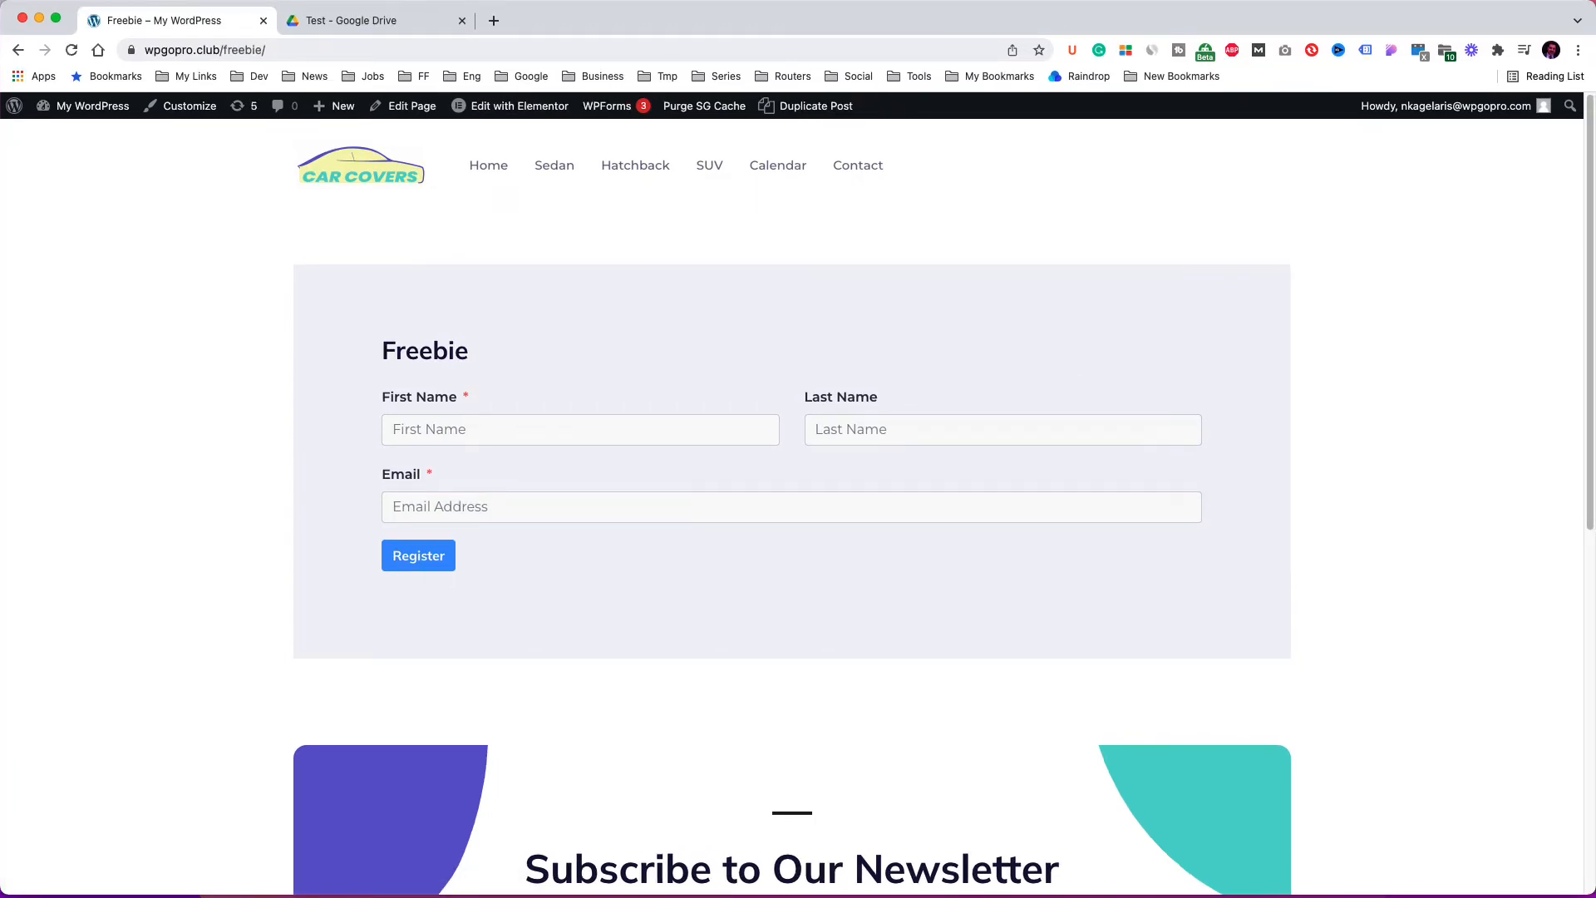
Open the FluentCRM contacts list from the dashboard to check for existing contacts.
mouse_move(91, 106)
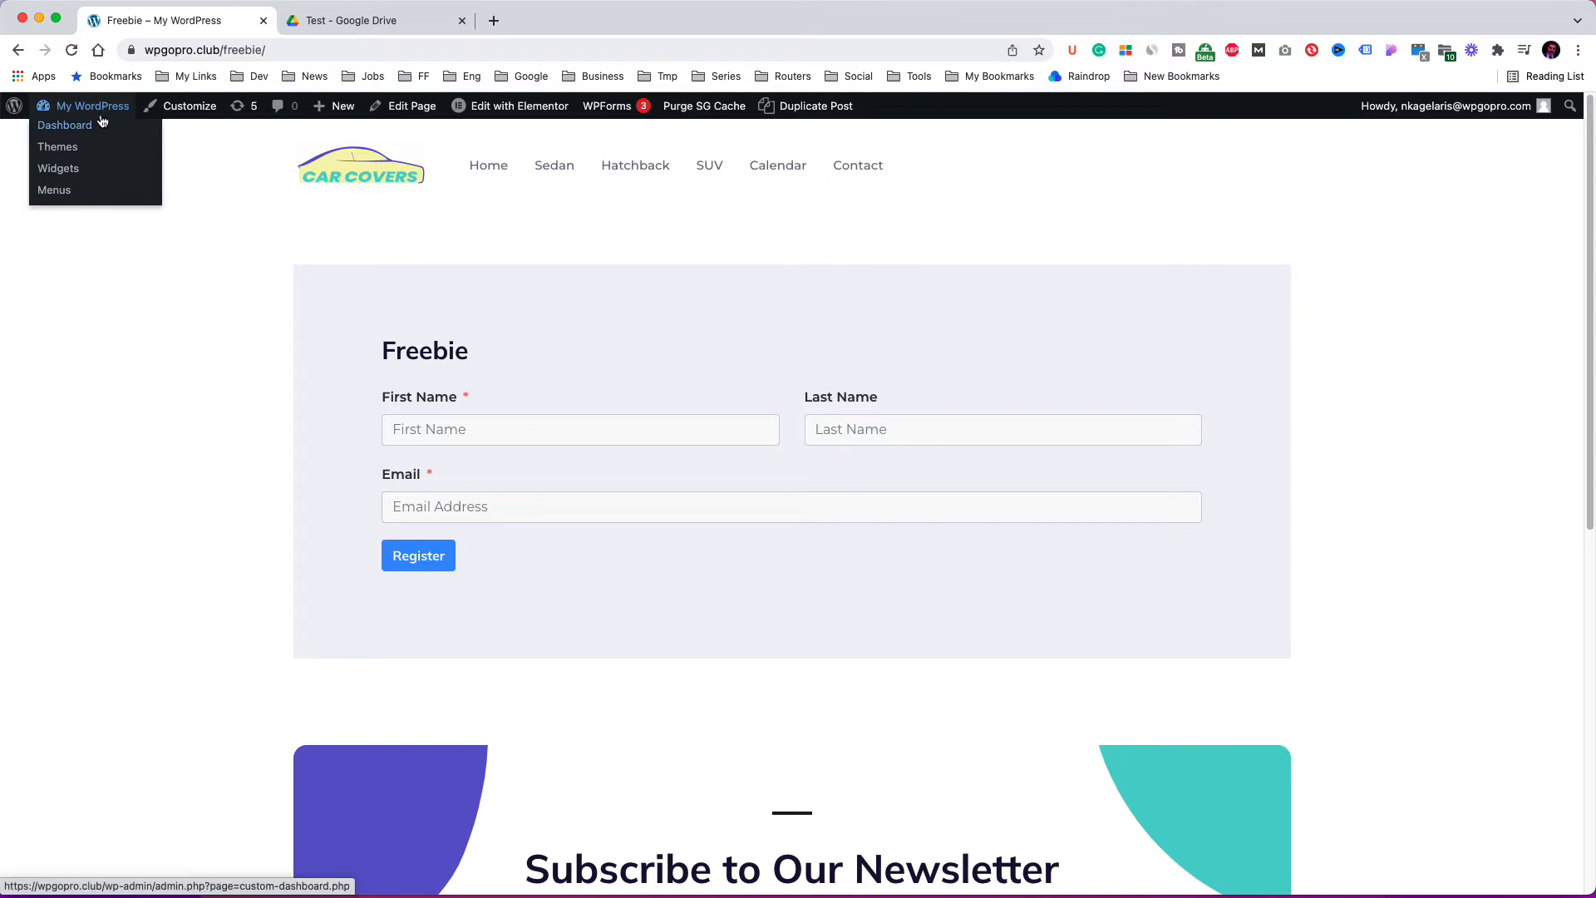
click(80, 133)
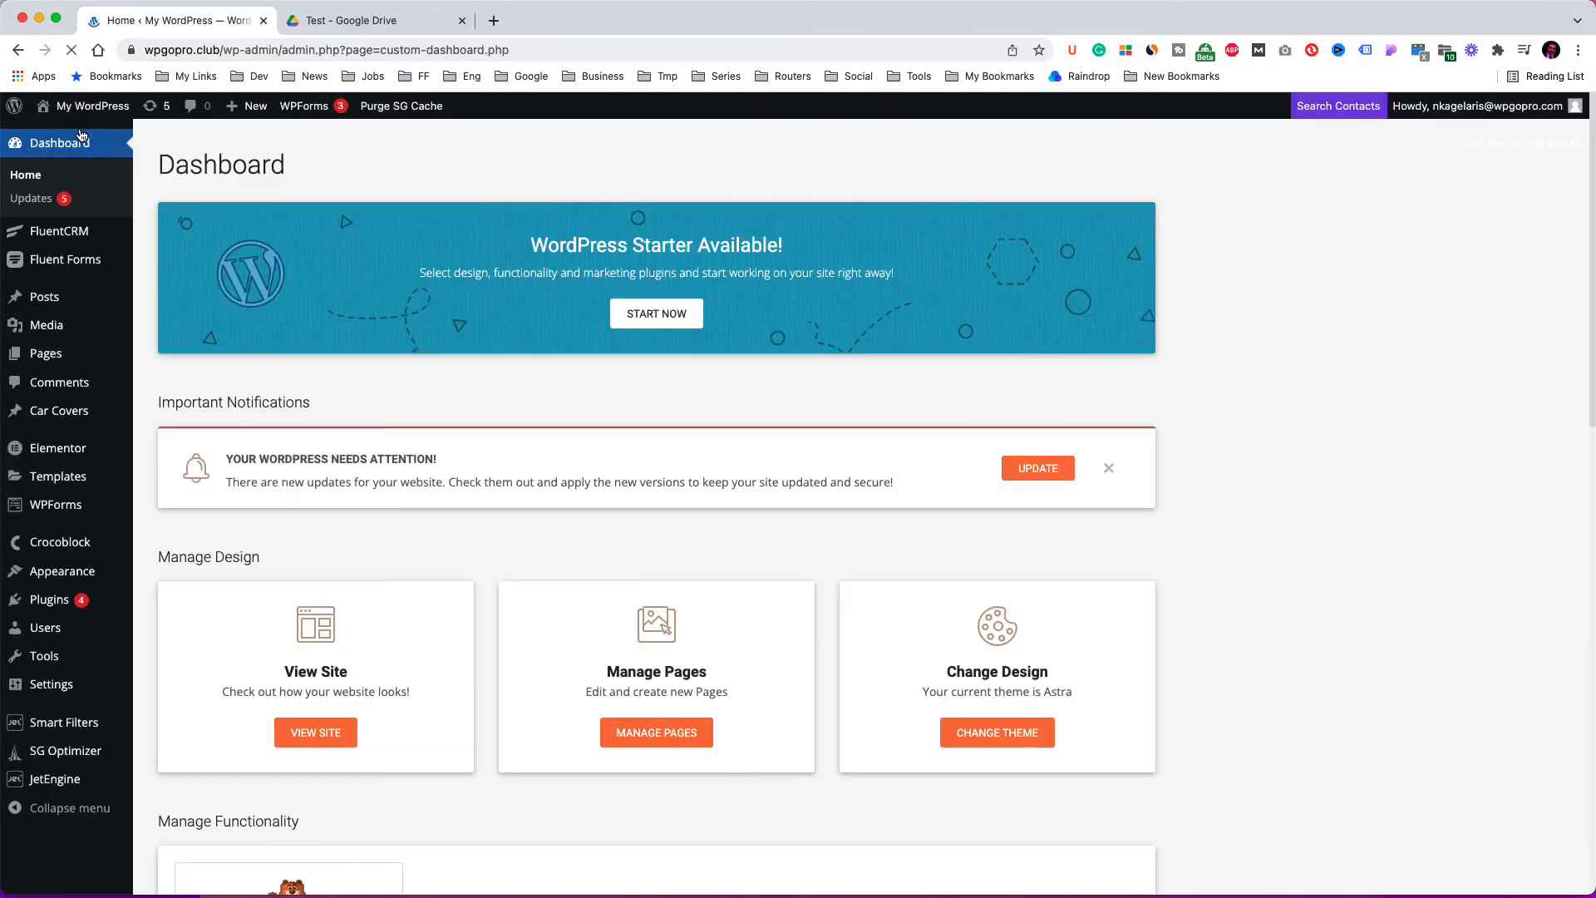
mouse_move(86, 236)
click(174, 259)
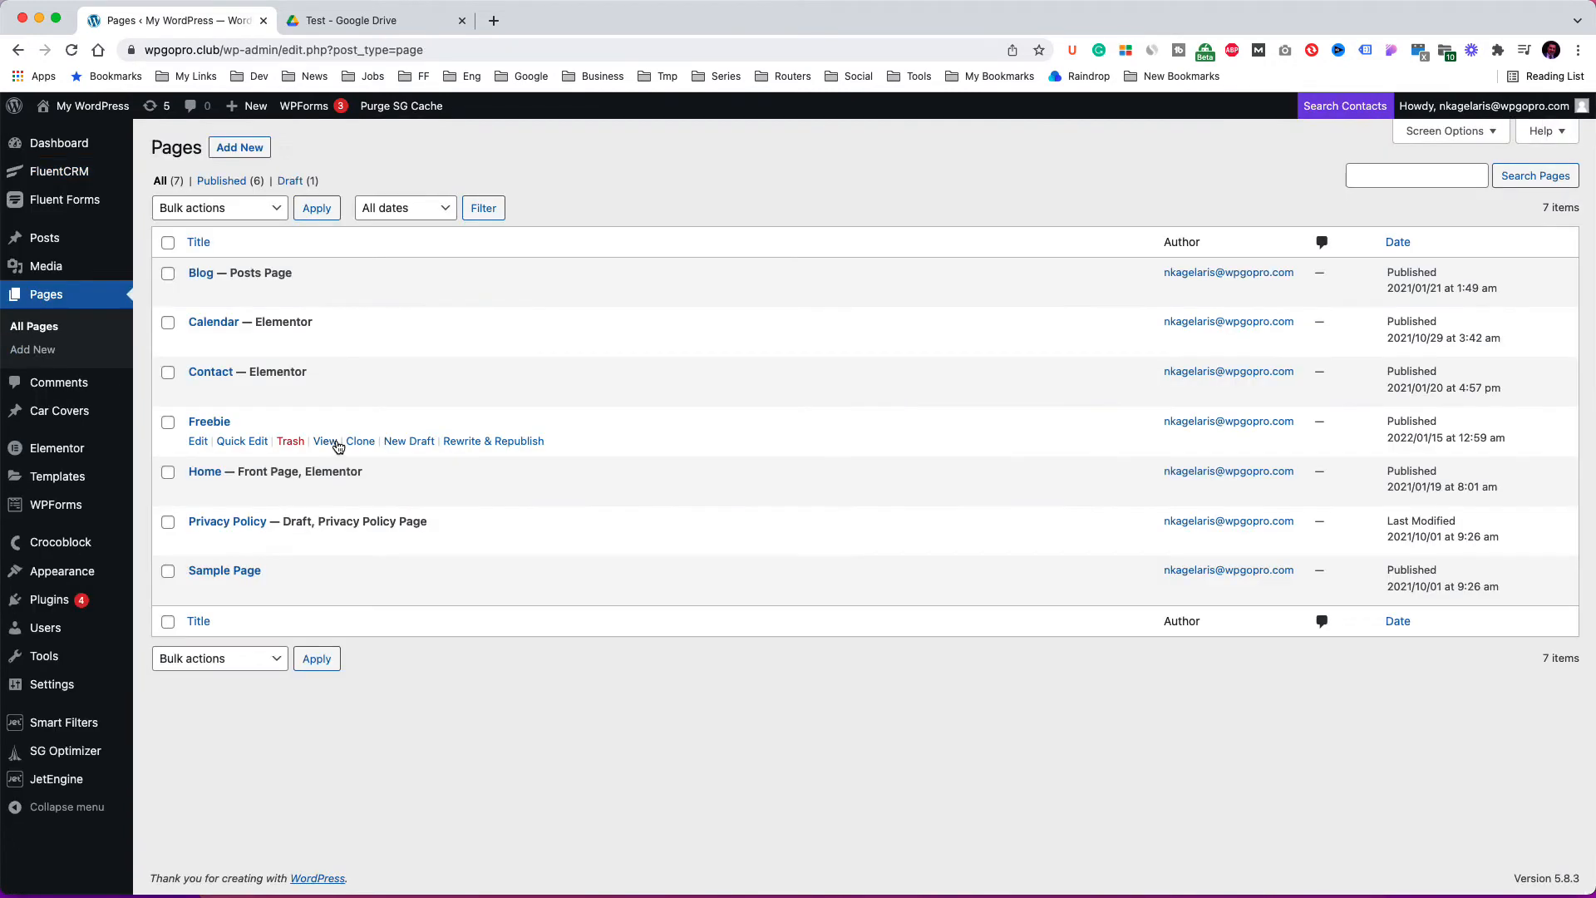
Open the Freebie page in a new tab and submit its form with a first name and a test e-mail address.
right_click(336, 441)
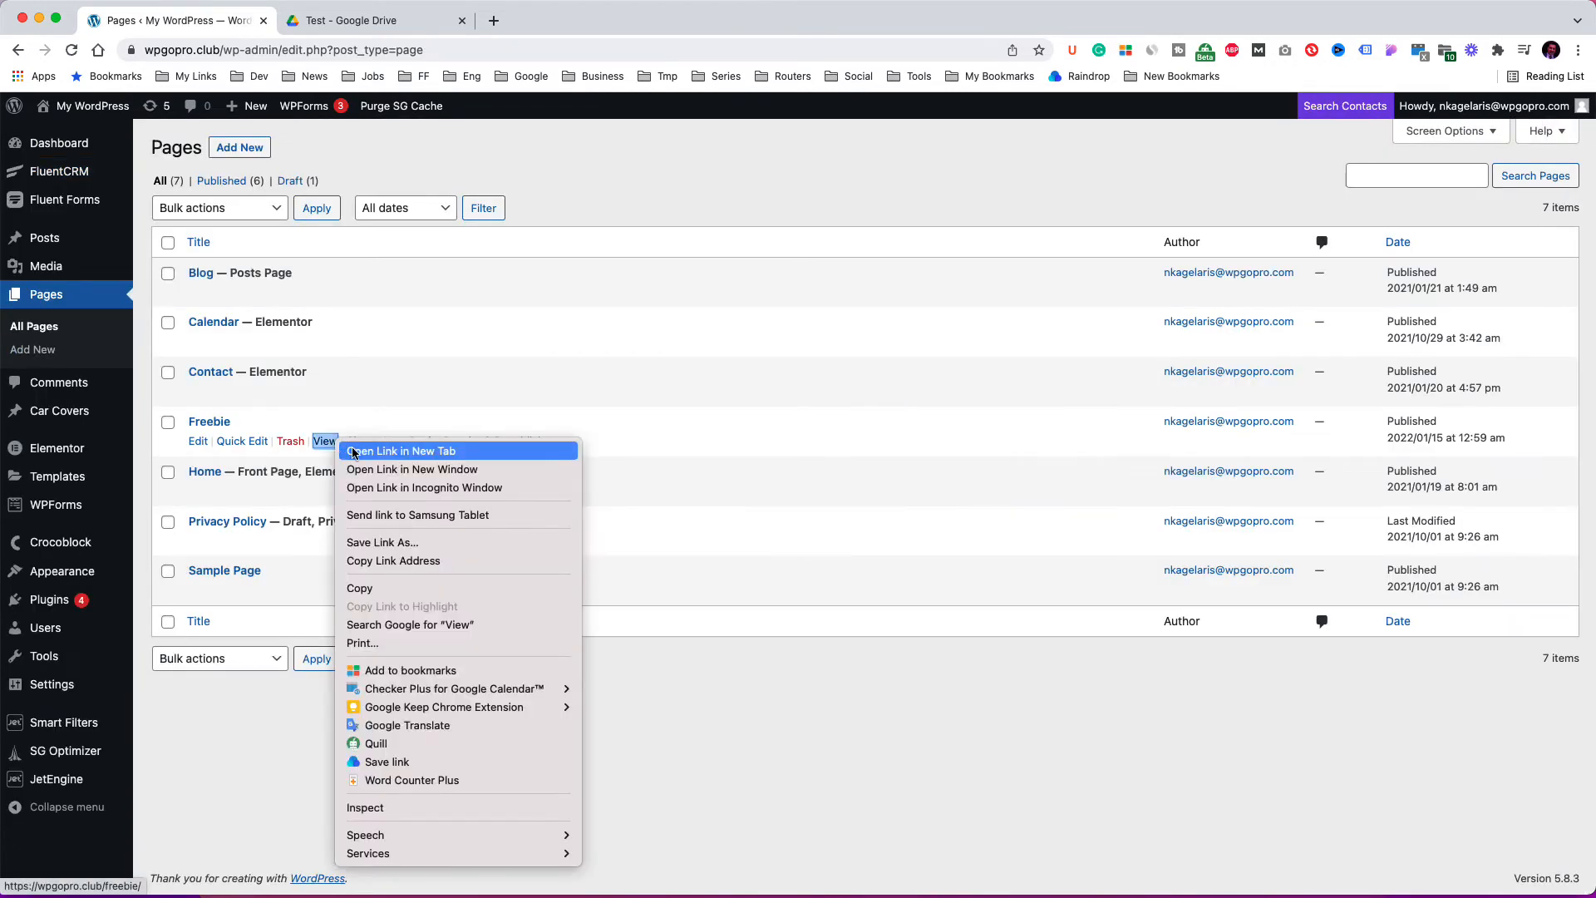
click(349, 452)
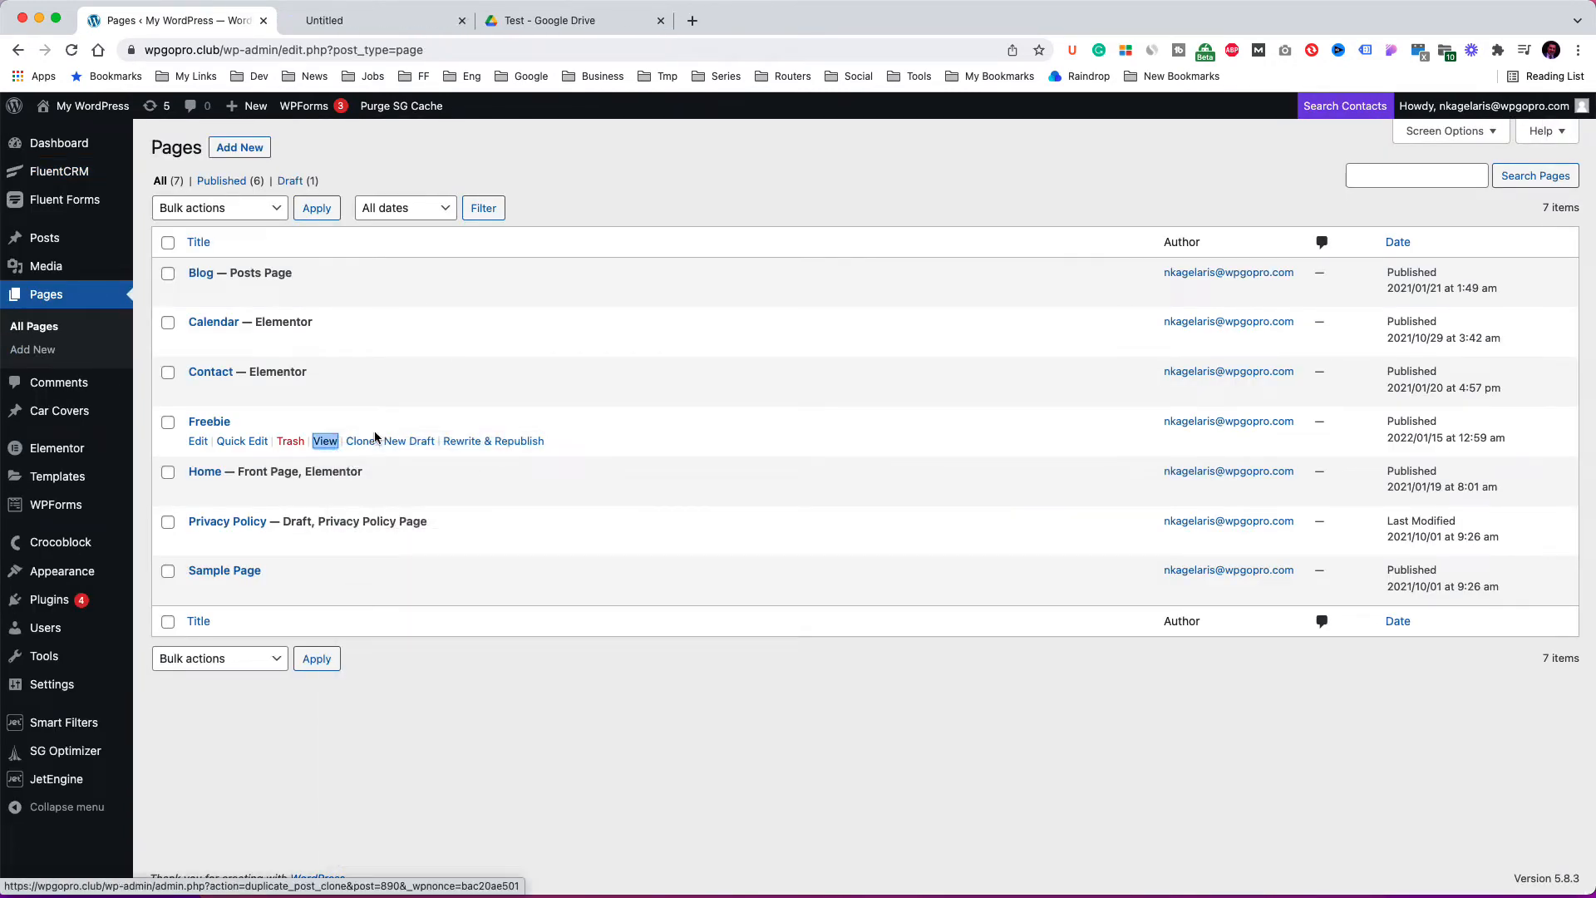
click(399, 21)
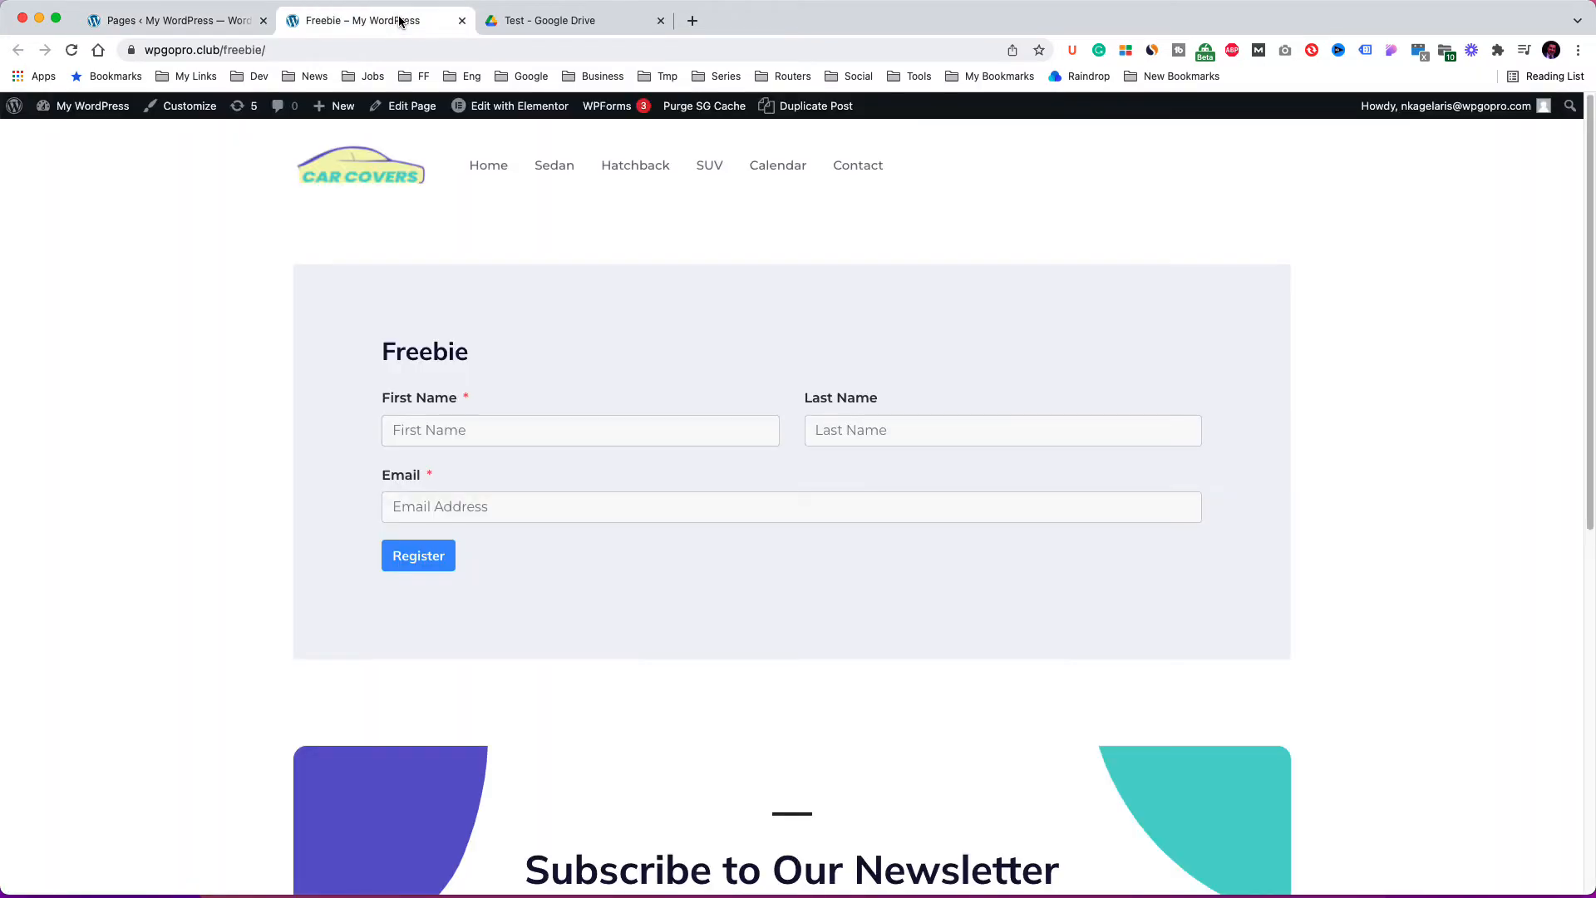
click(432, 427)
key(Tab)
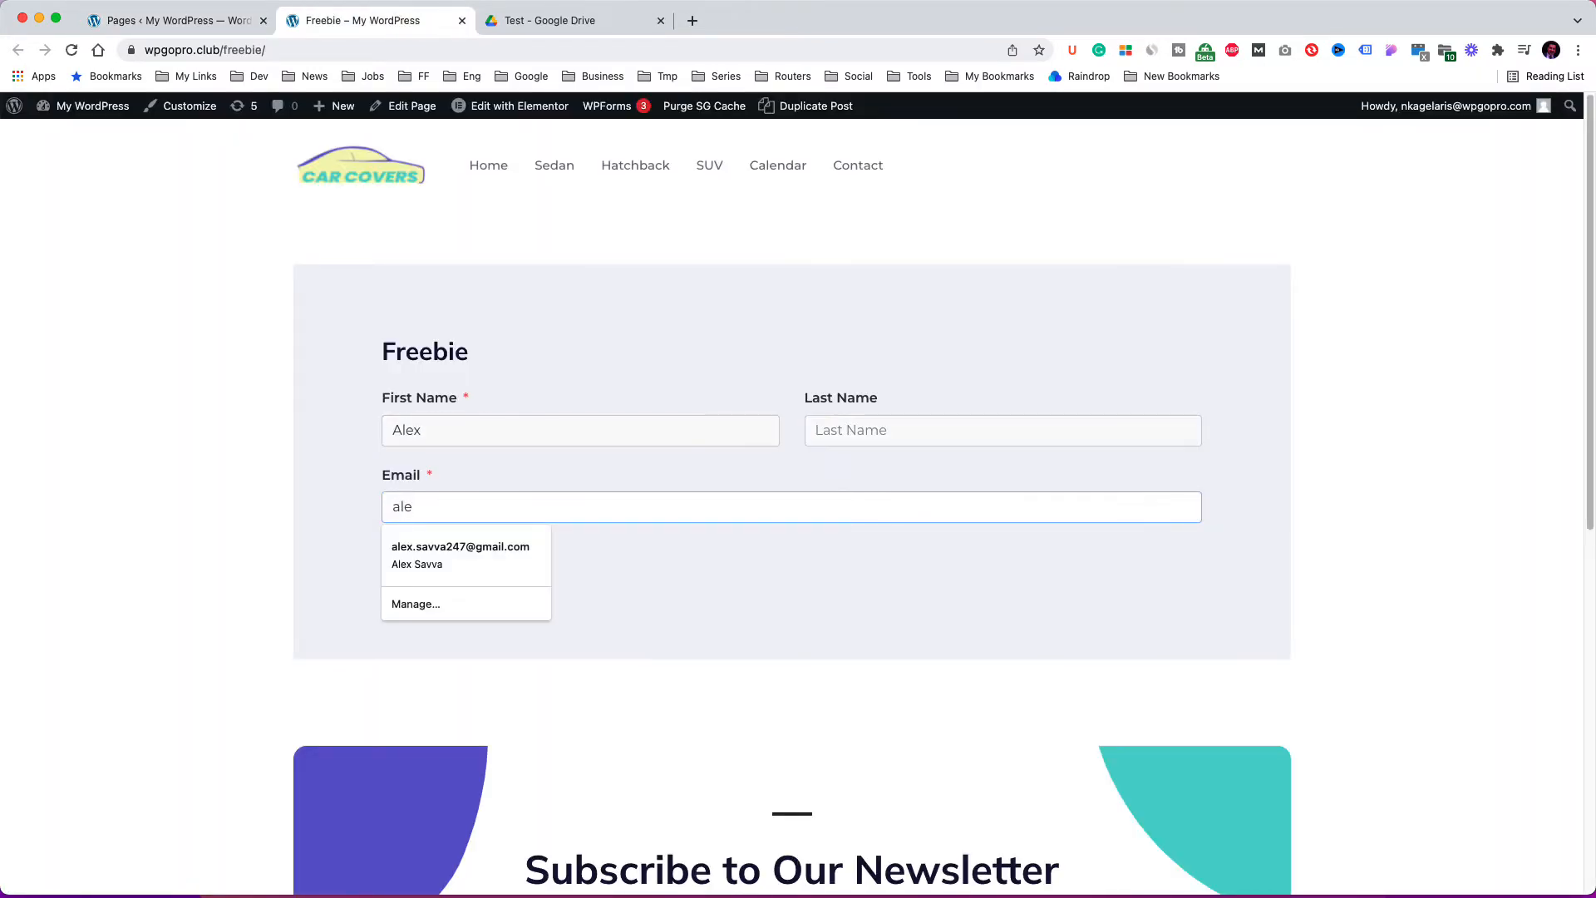
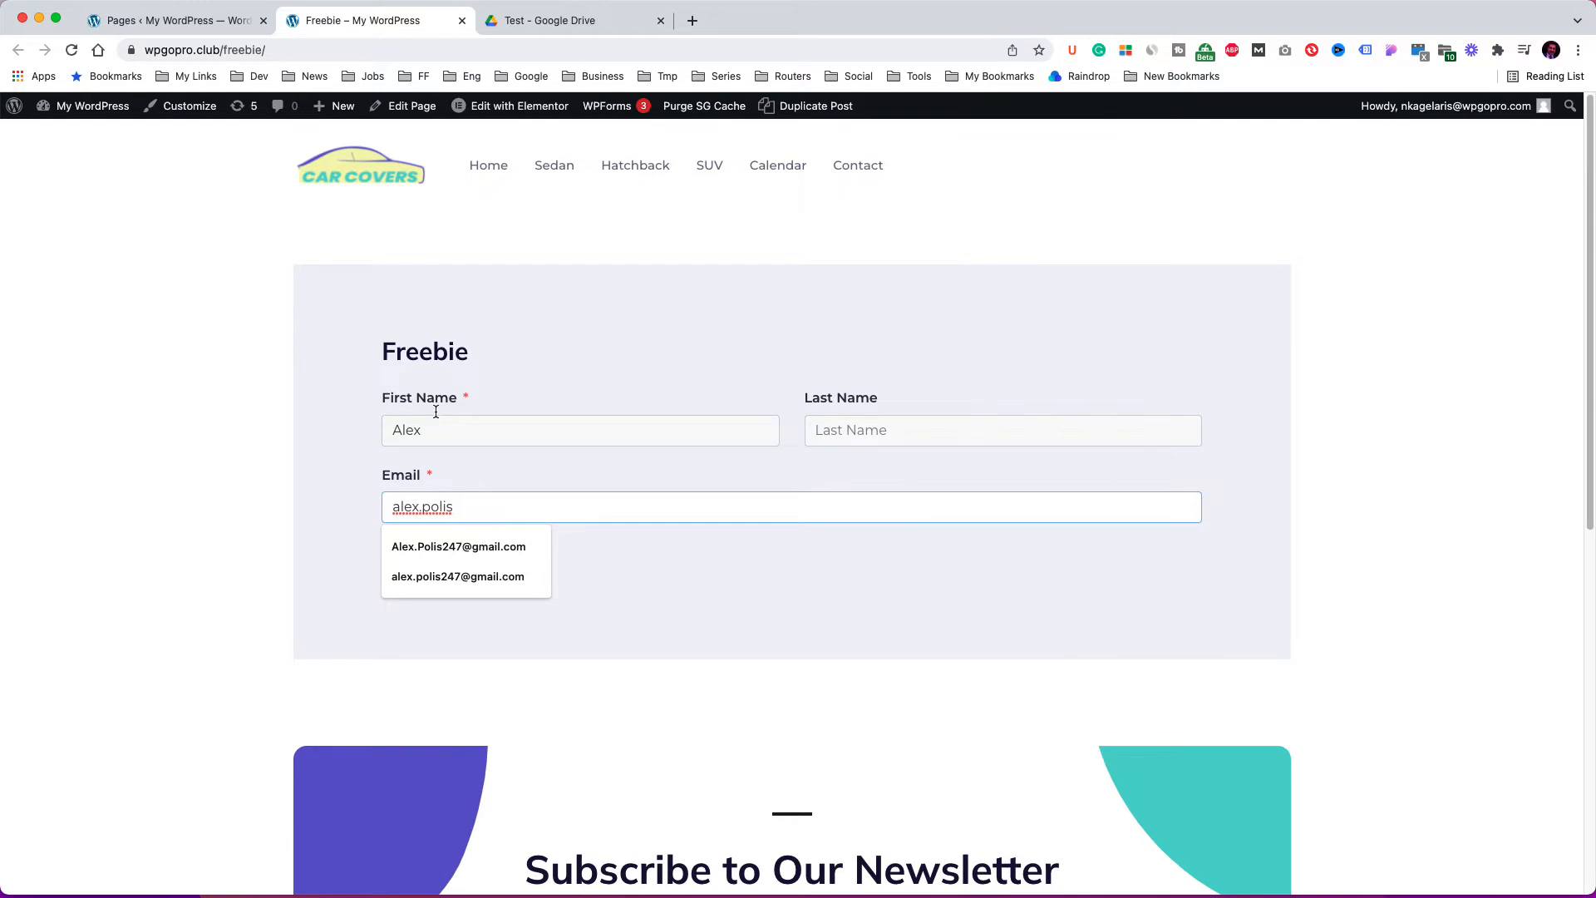
click(458, 576)
click(438, 557)
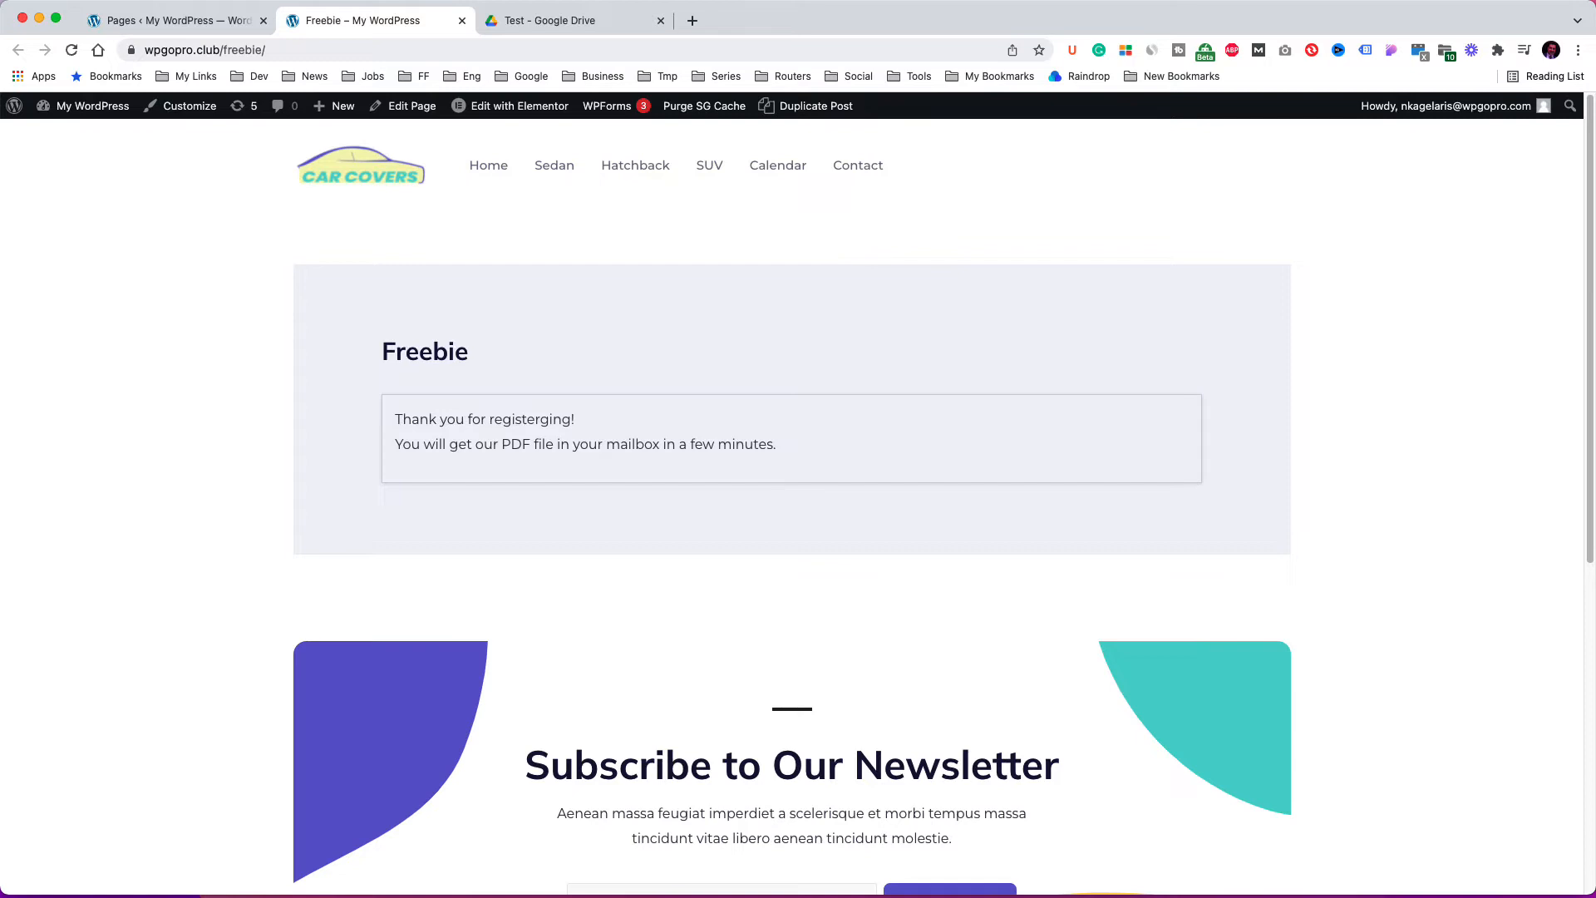
Switch to the mail app, open the Download your PDF Guide email, follow its Download link, then return to WordPress.
key(super+Tab)
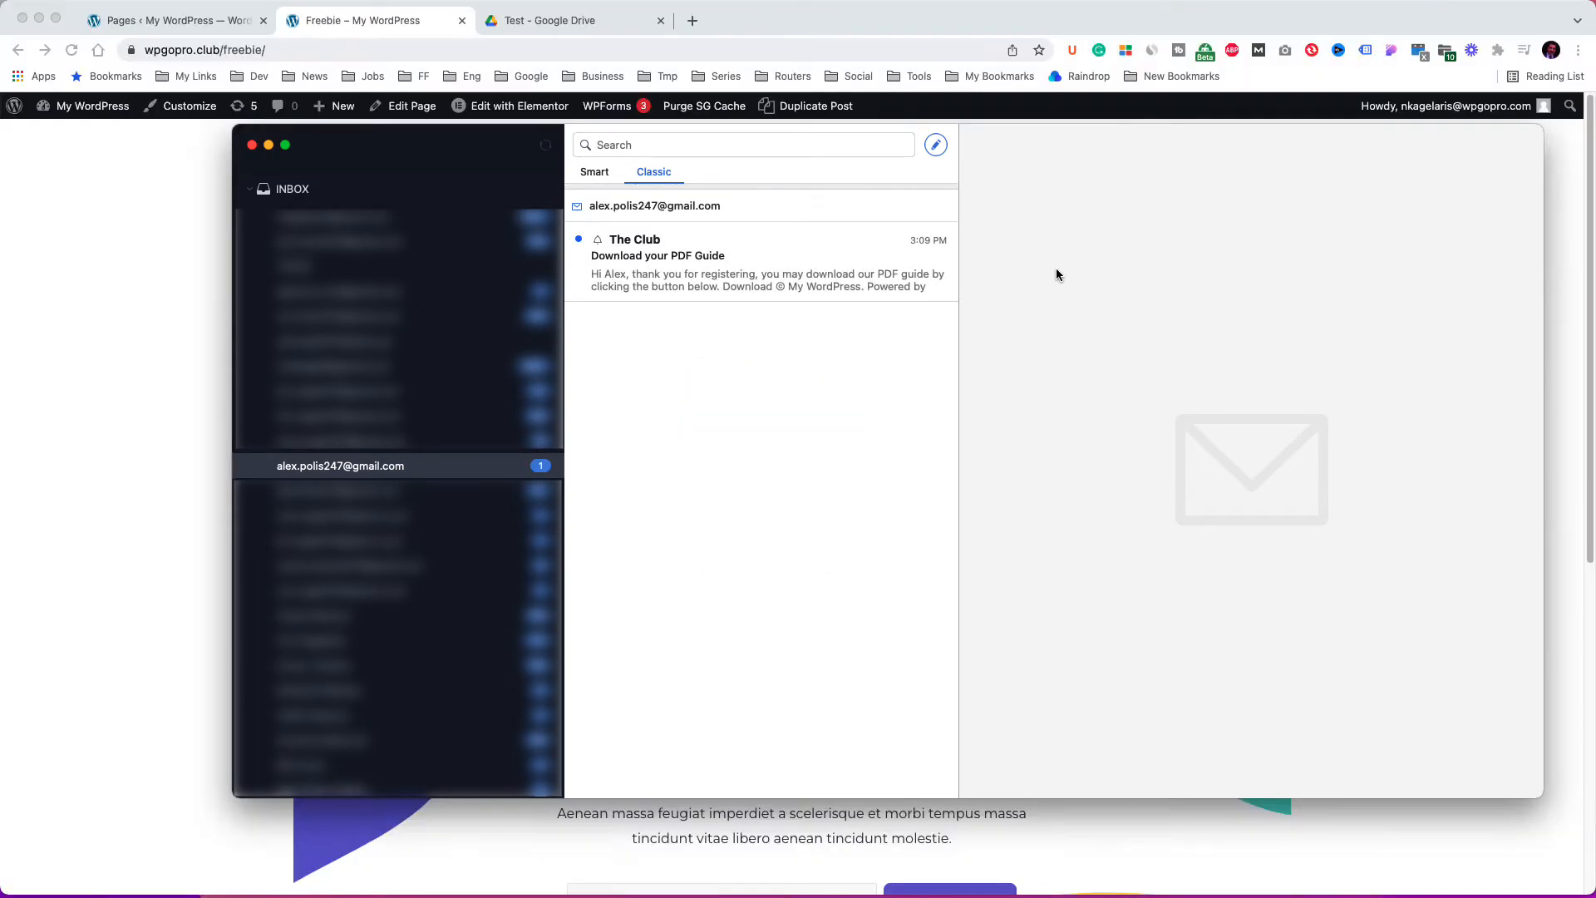
click(856, 272)
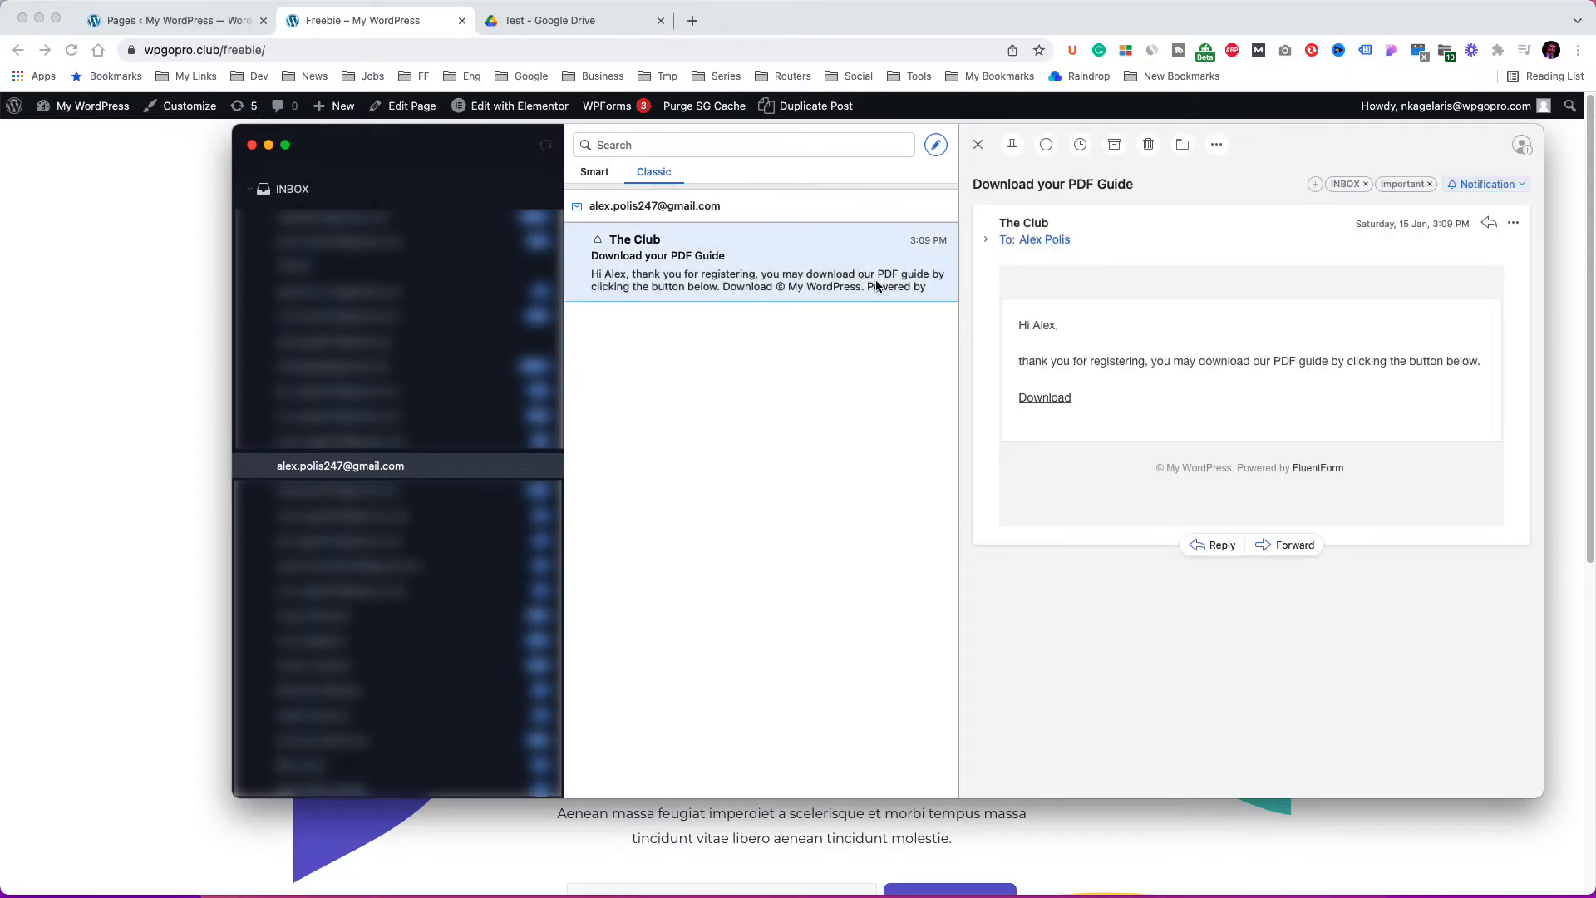
click(1049, 400)
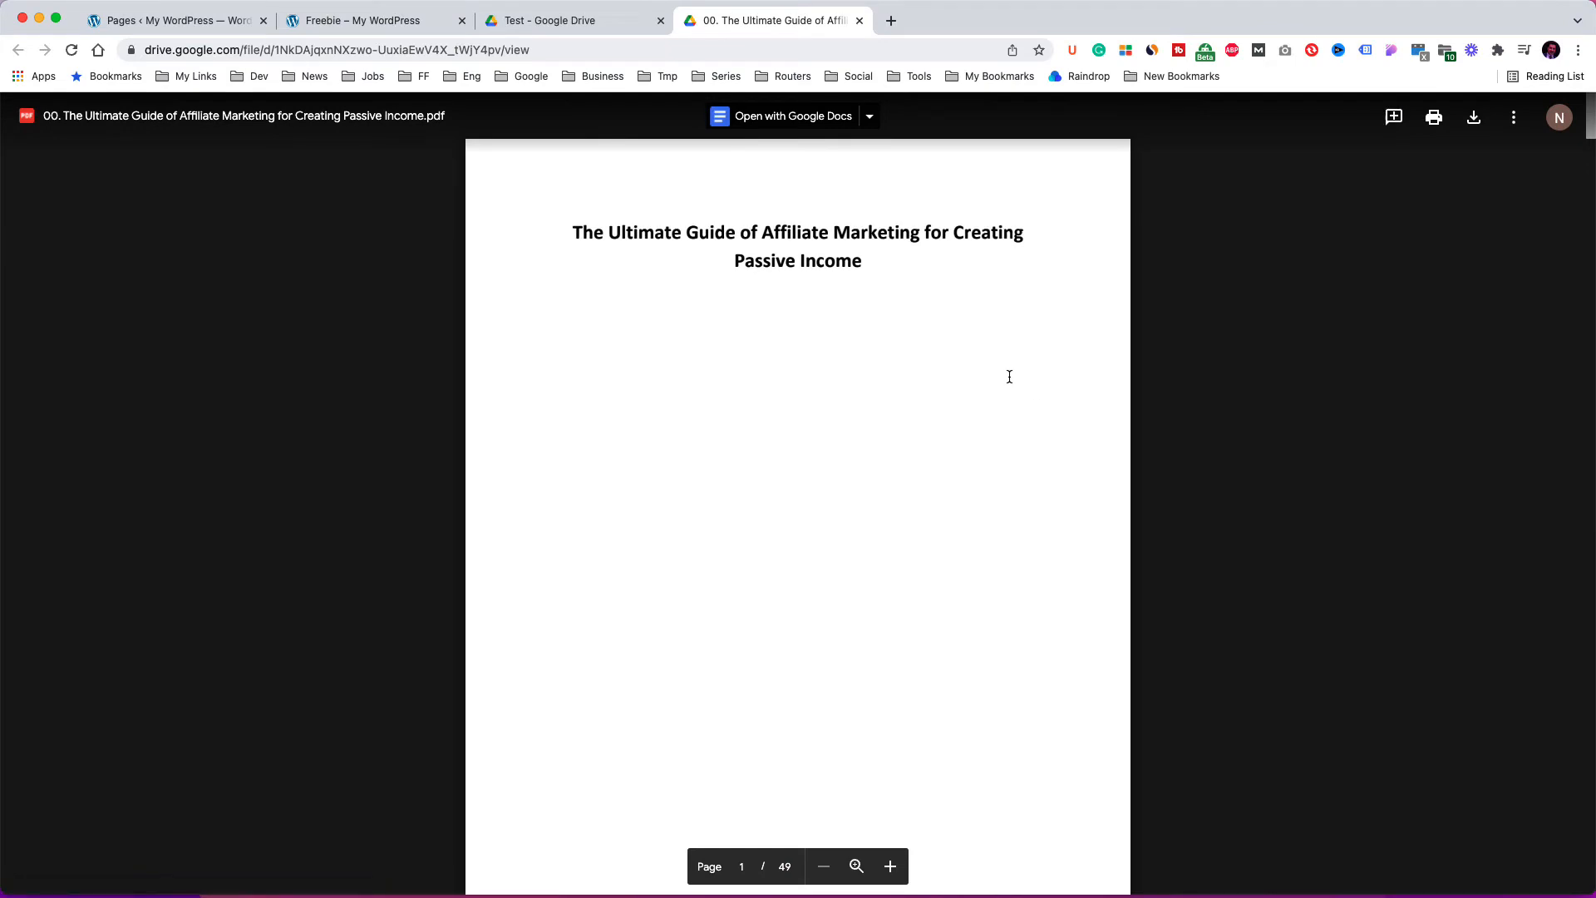
click(197, 24)
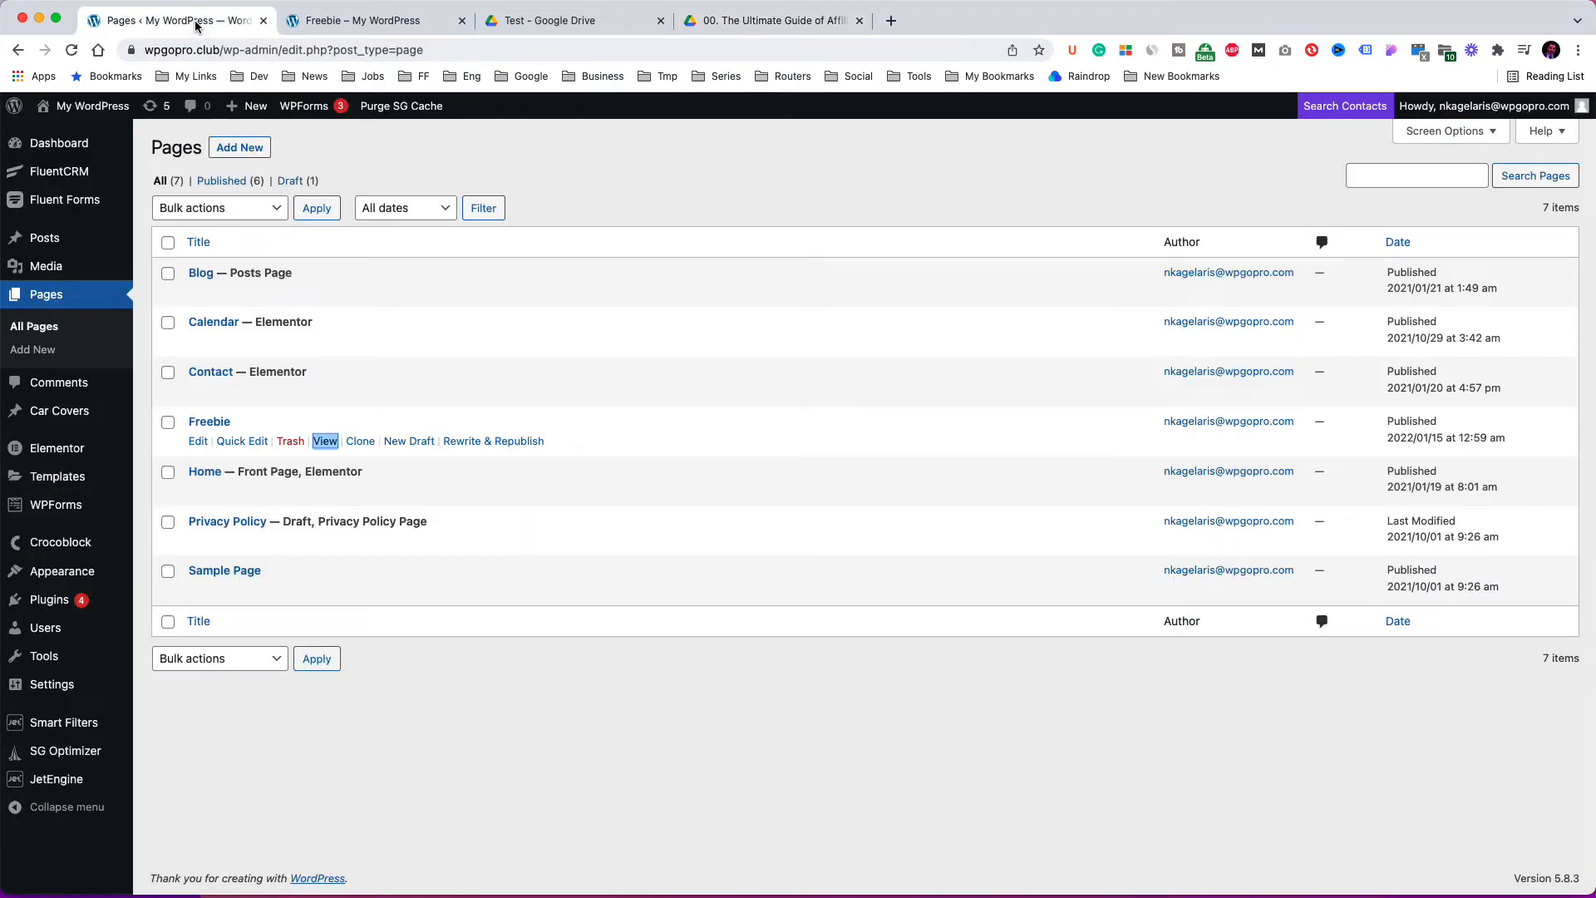
Review the new subscriber in FluentCRM contacts and the Freebie Registration Form's entries in Fluent Forms.
mouse_move(79, 175)
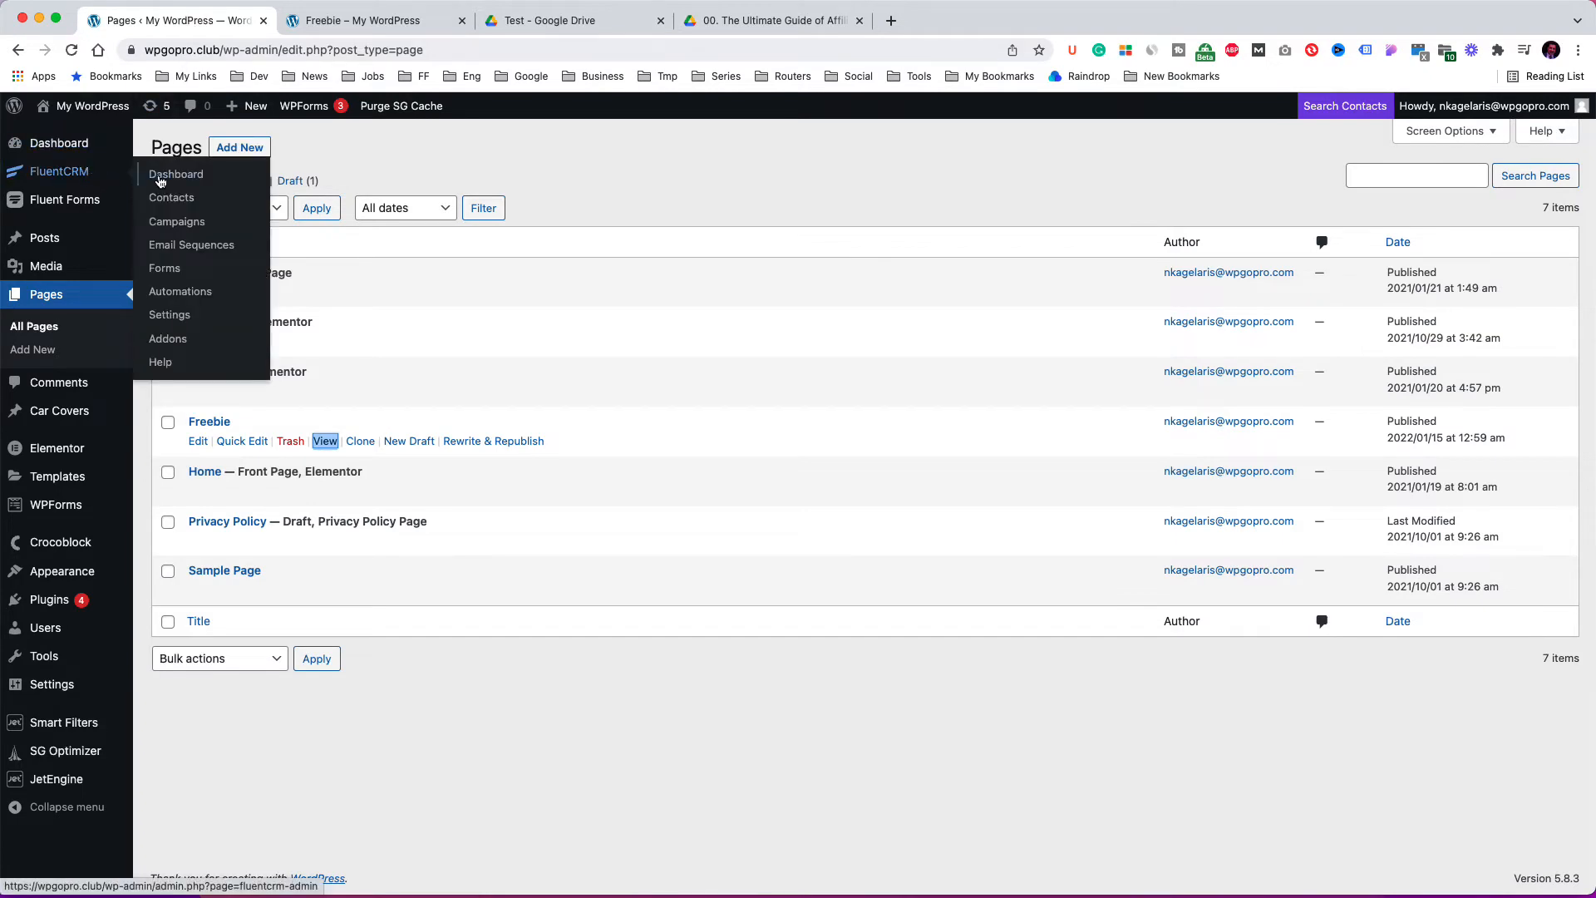
click(169, 206)
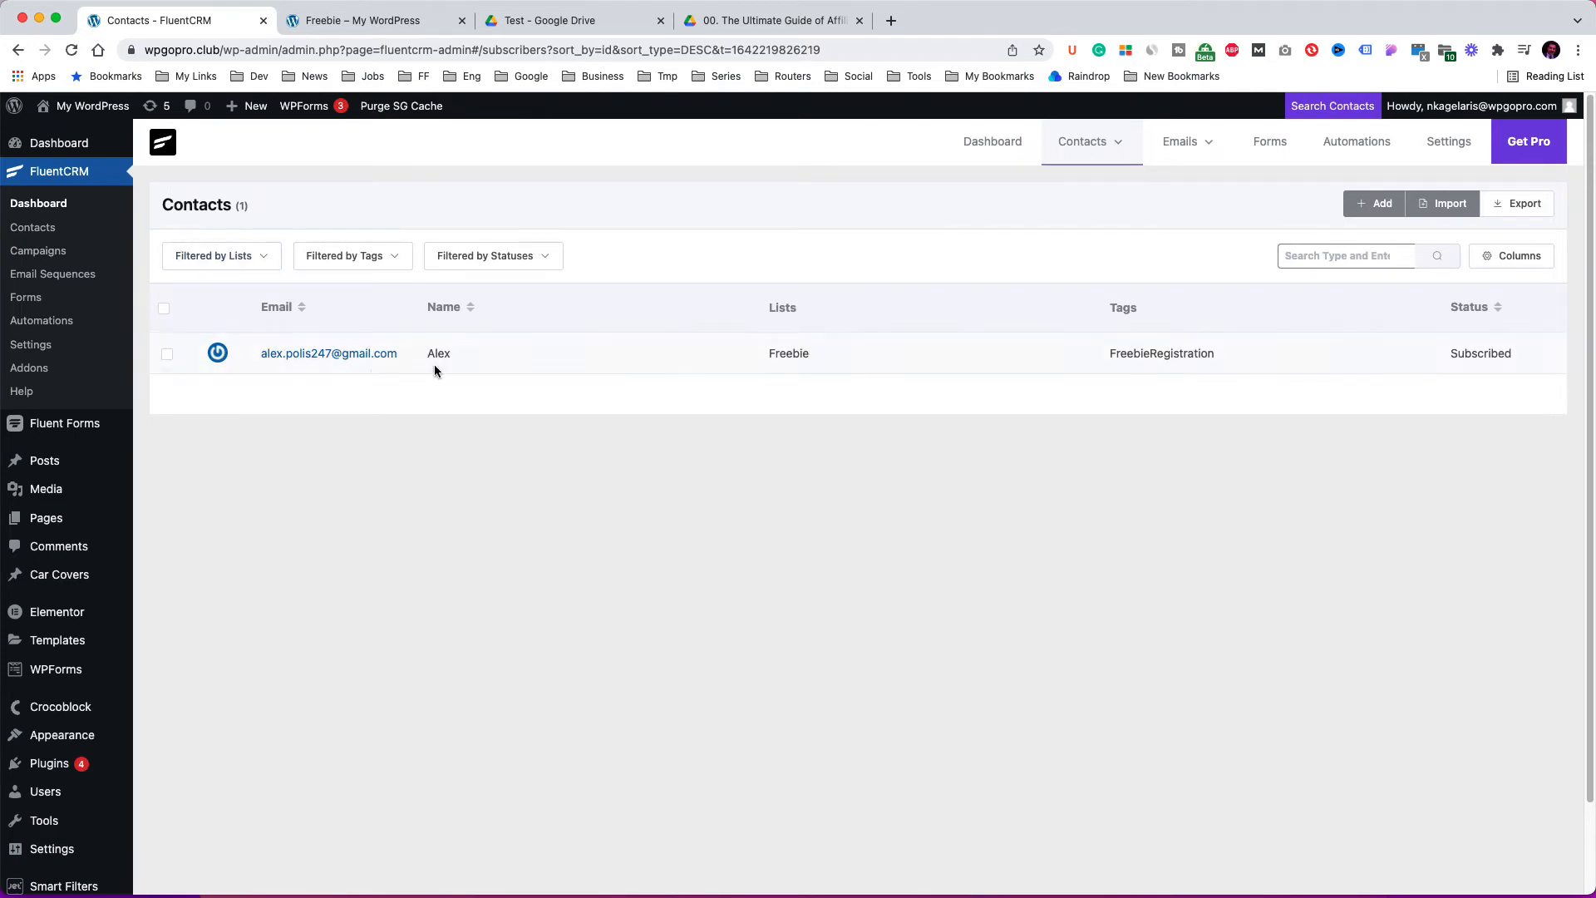
mouse_move(93, 433)
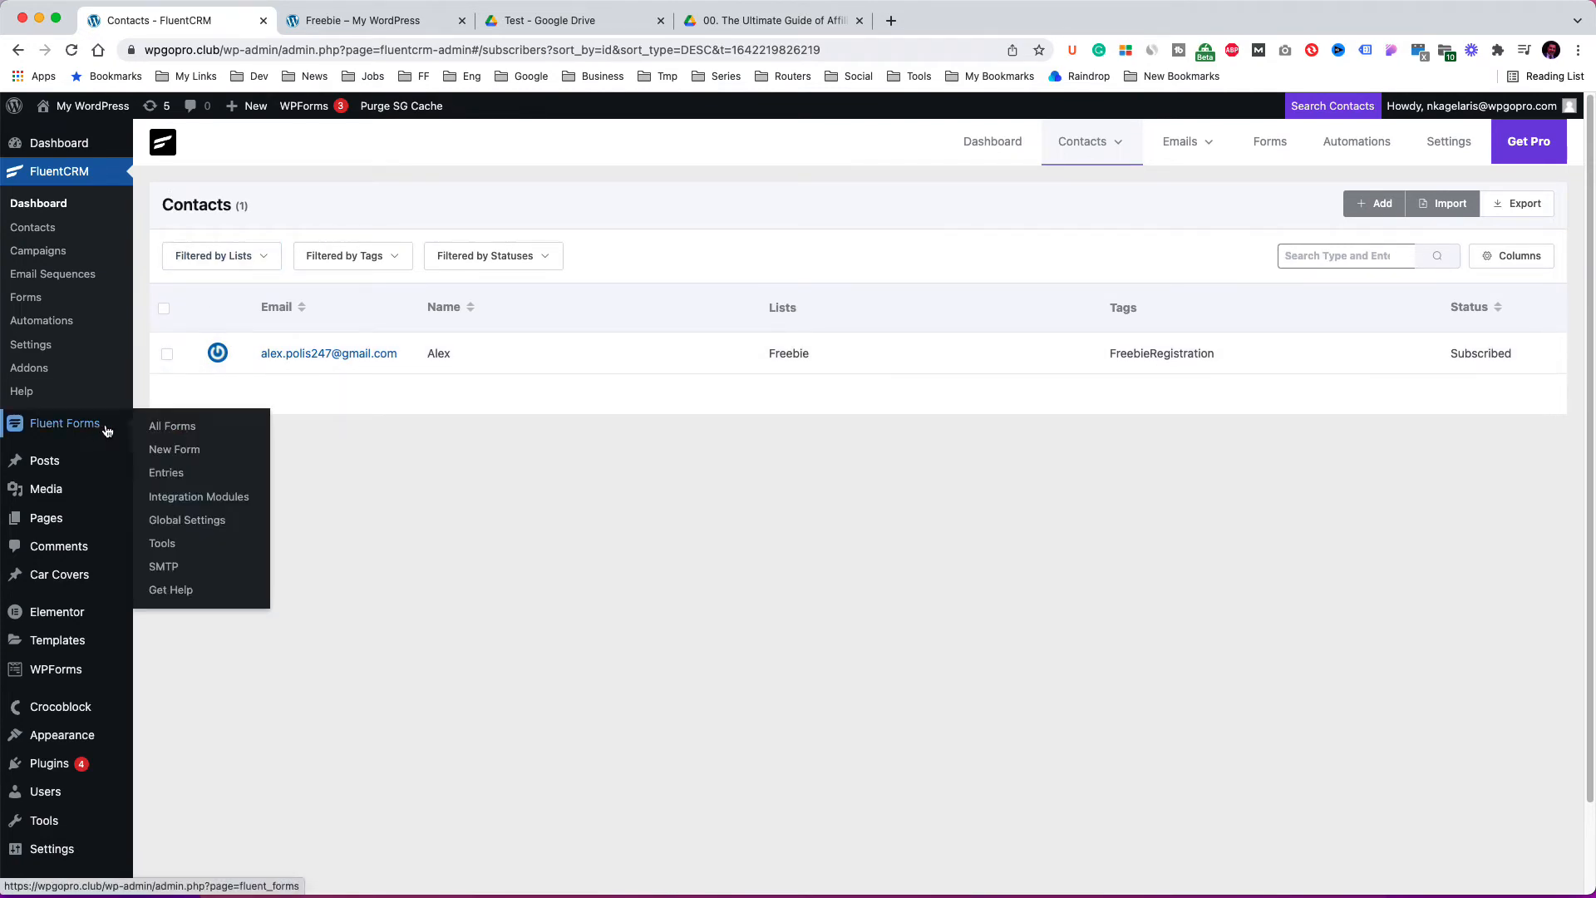
click(173, 429)
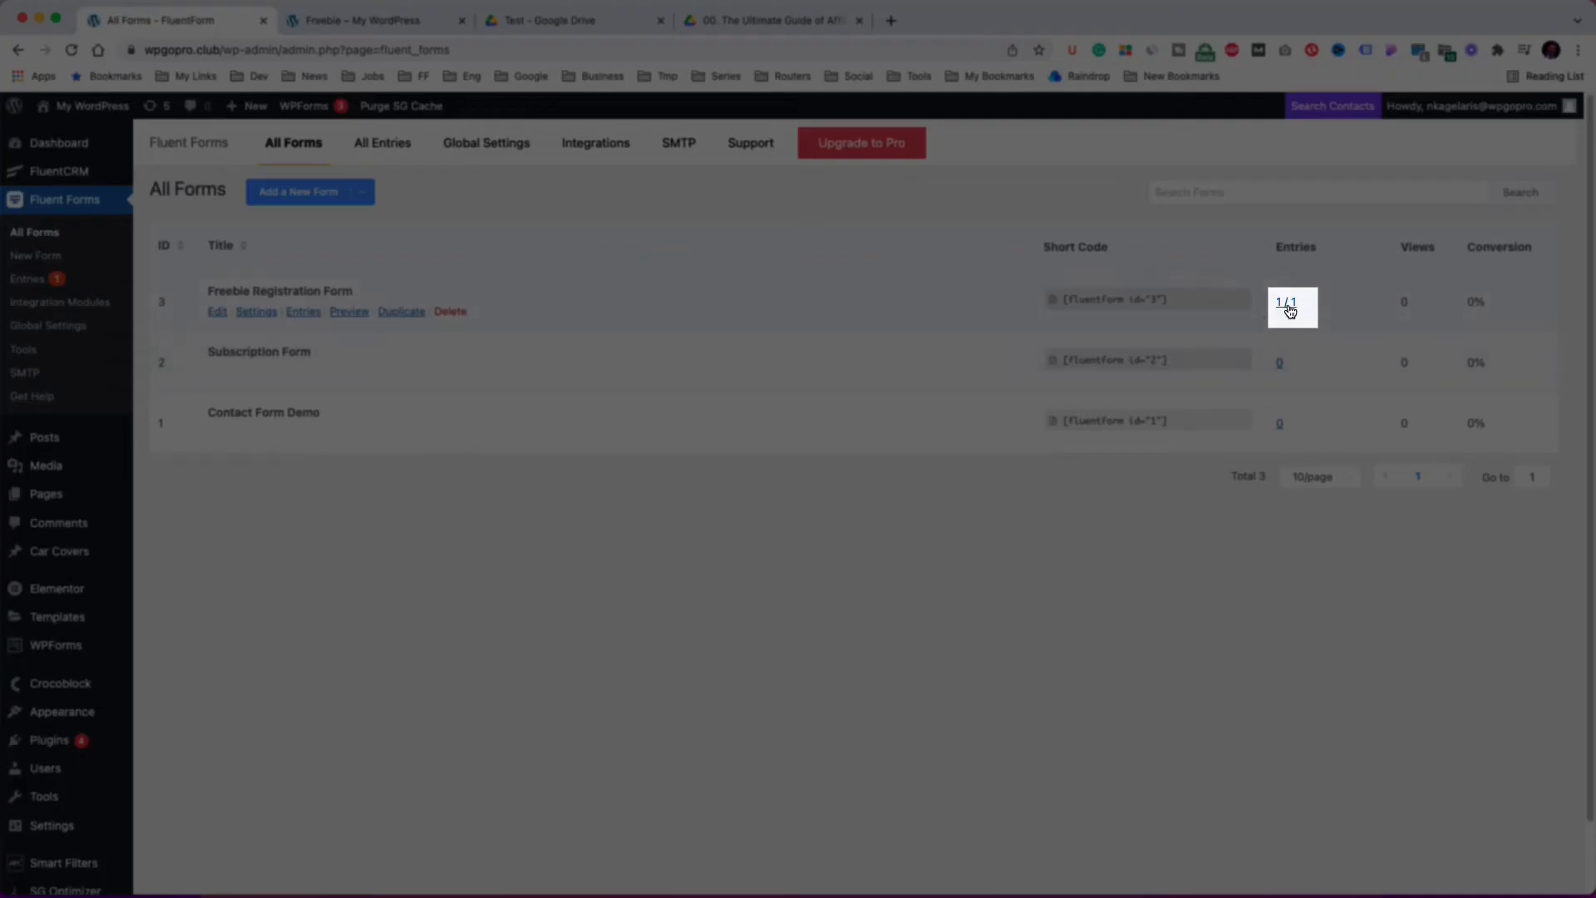
click(1287, 304)
click(162, 200)
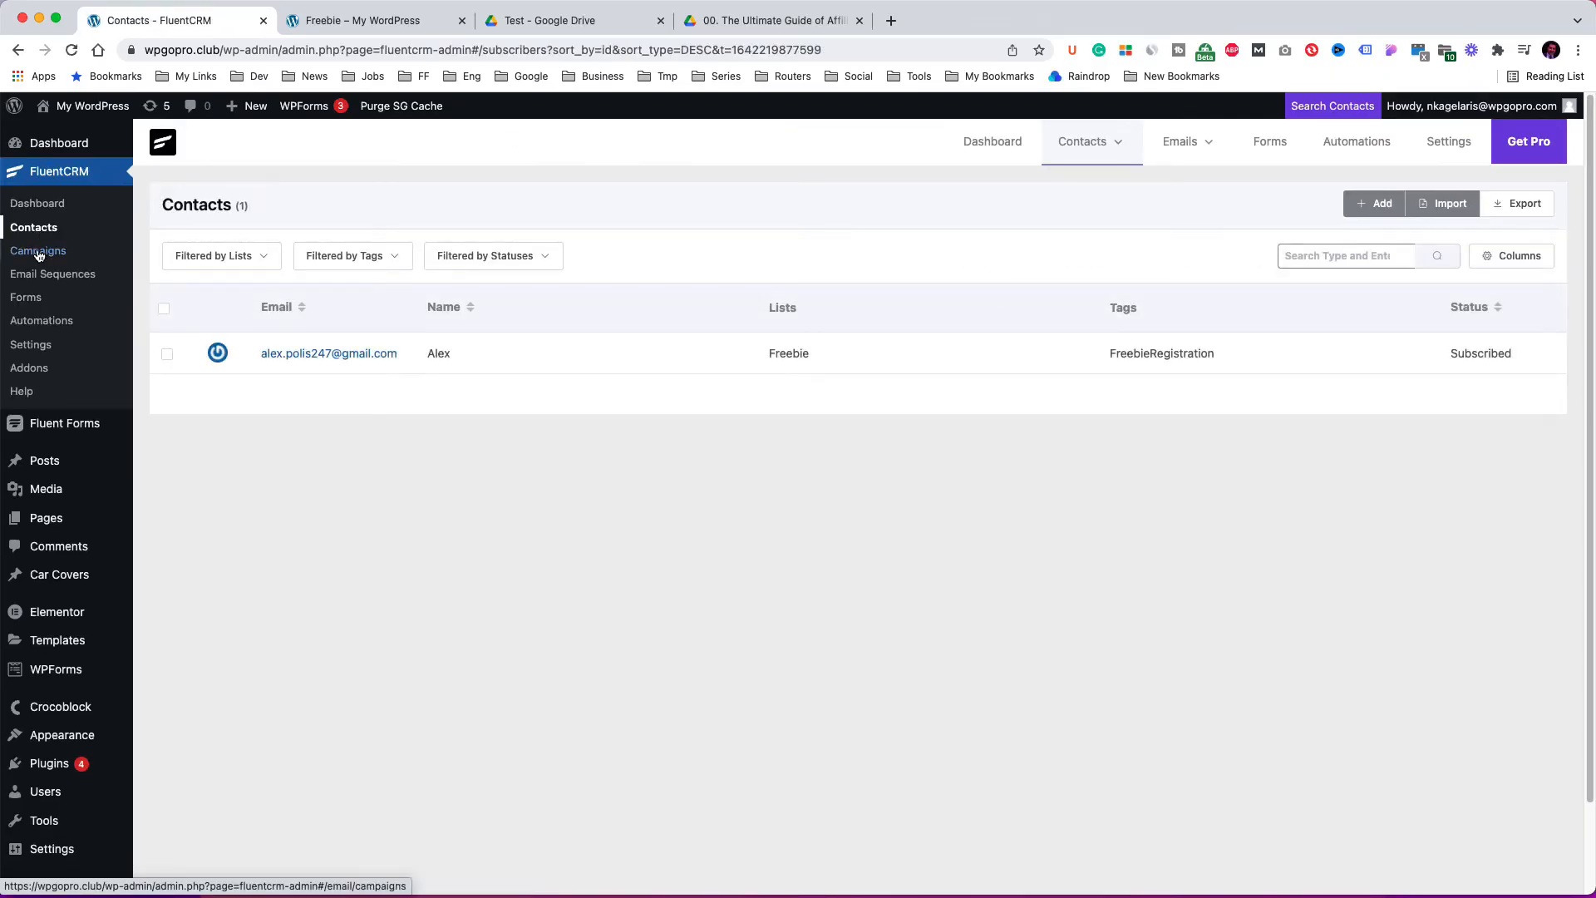
Create a new automation named Freebie Request triggered by a Fluent Forms new form submission.
click(50, 324)
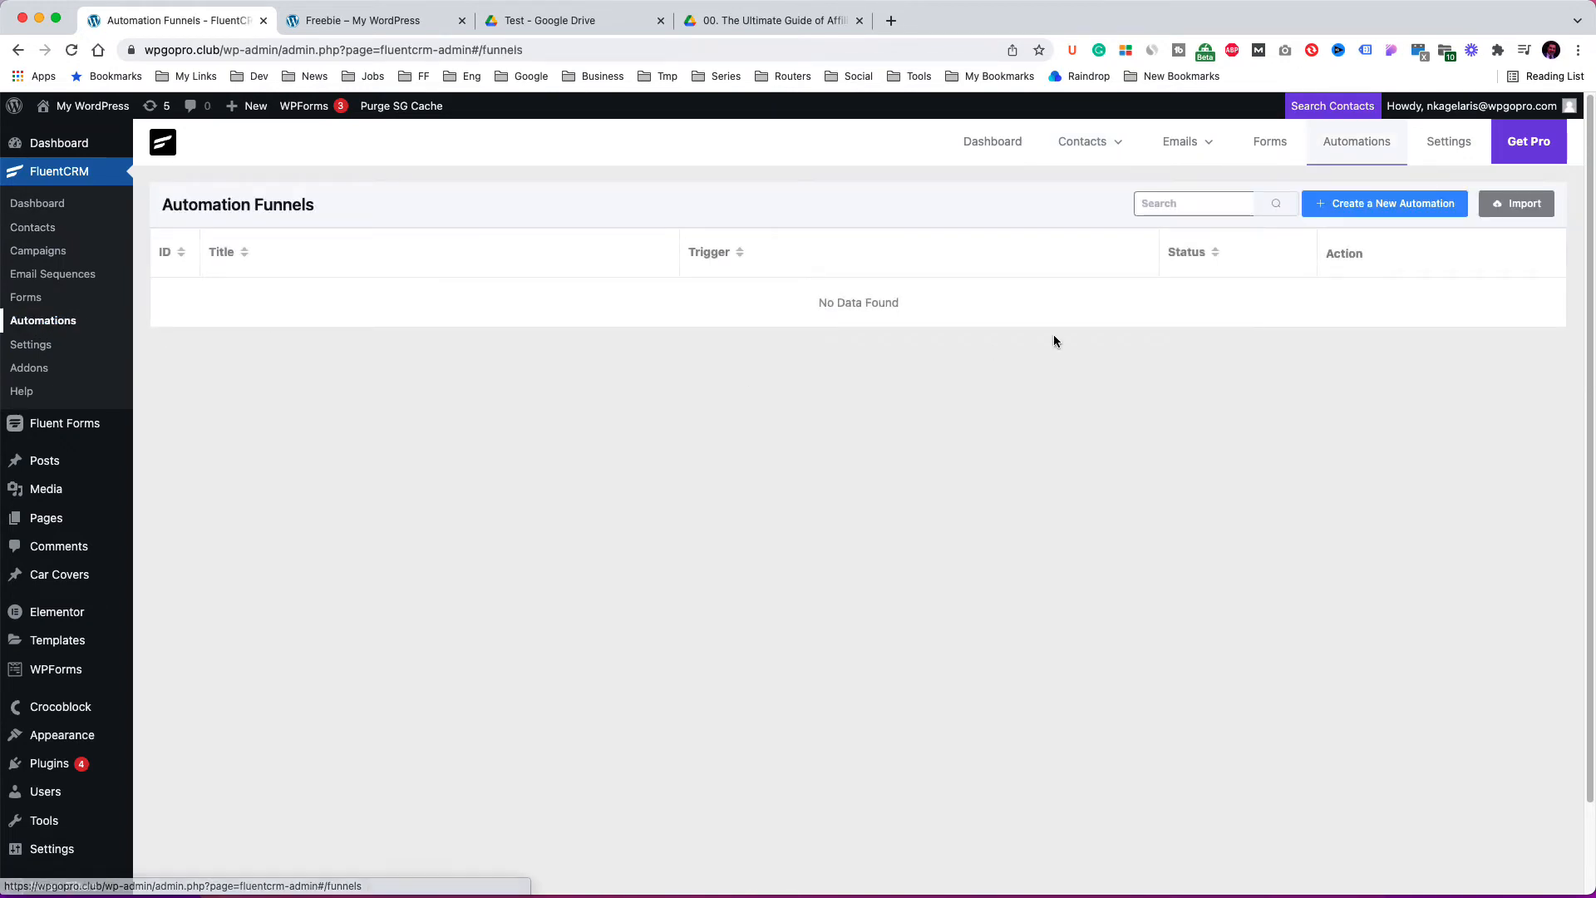
click(1396, 204)
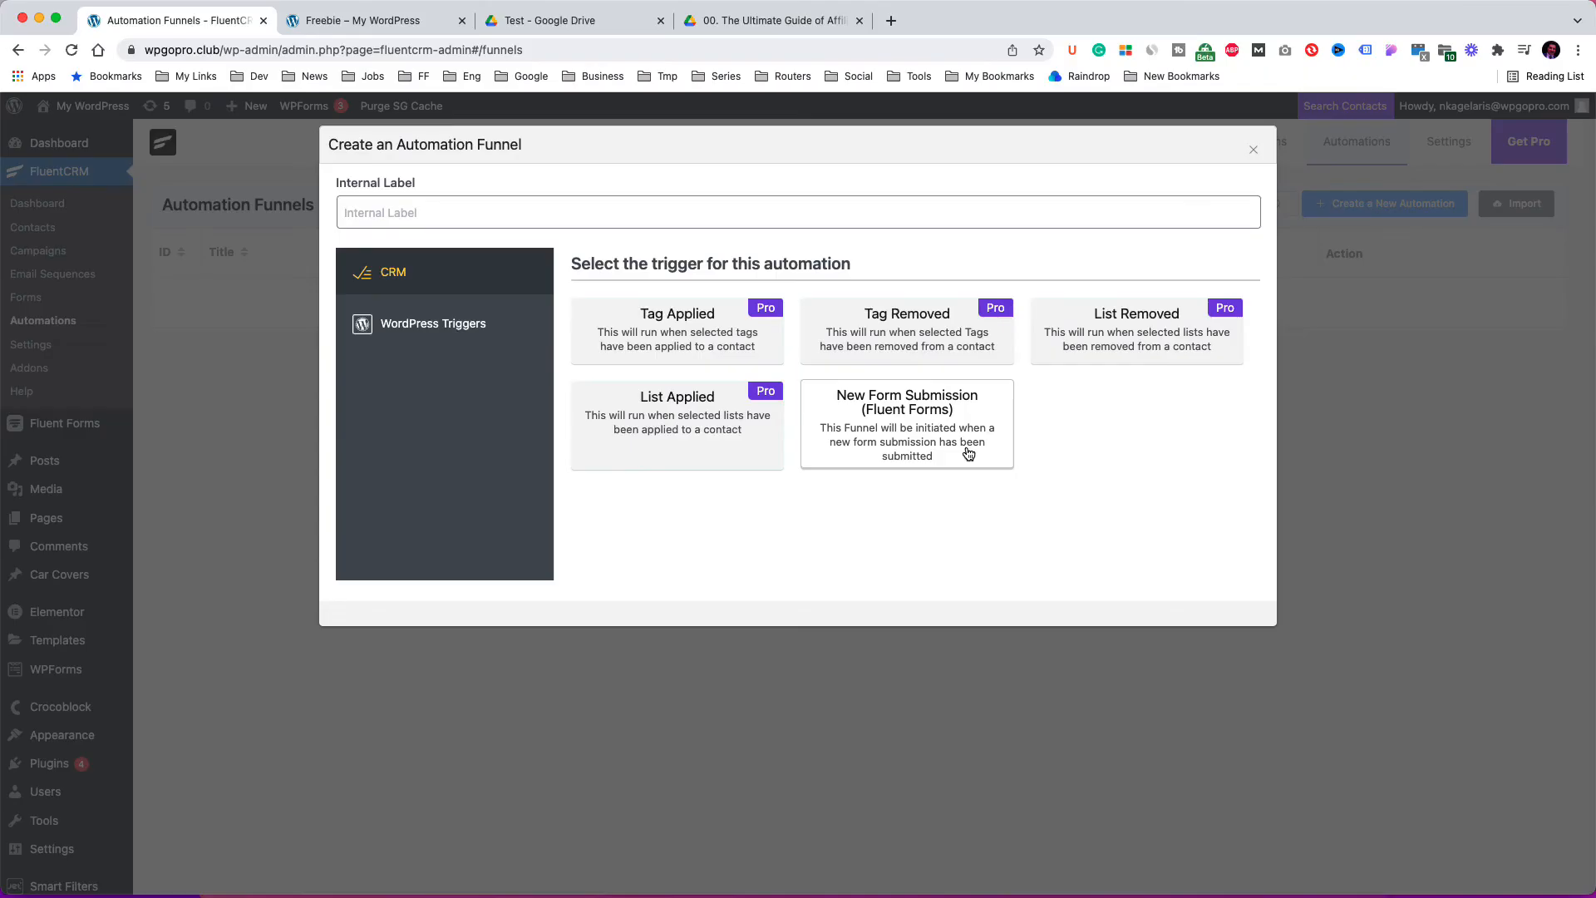
click(968, 454)
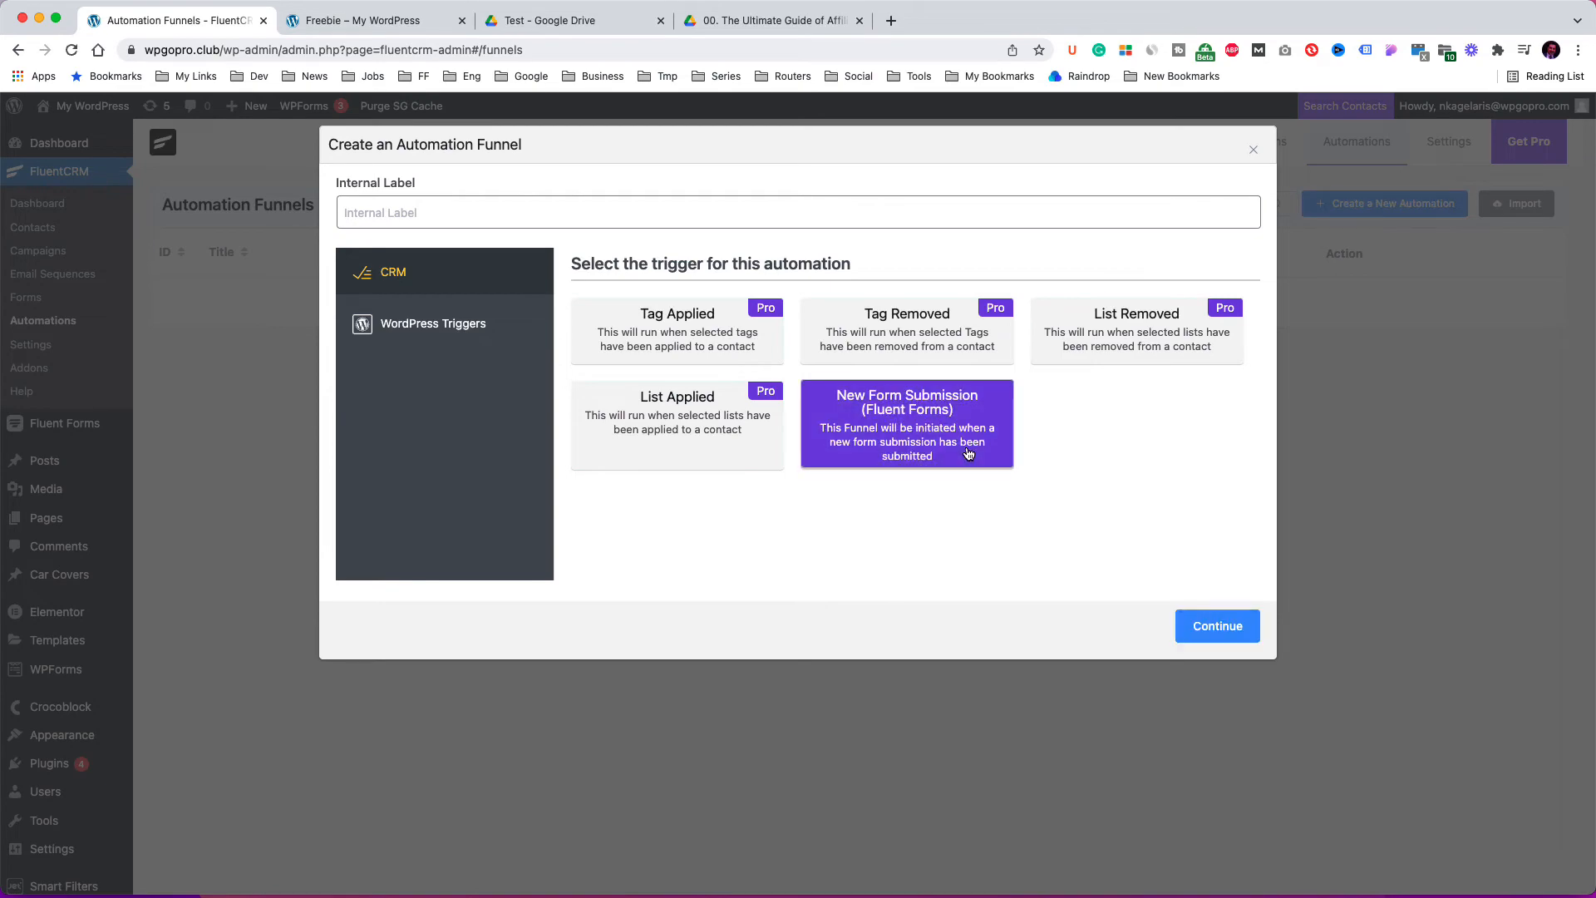
click(388, 213)
text(Freebie )
text(Request)
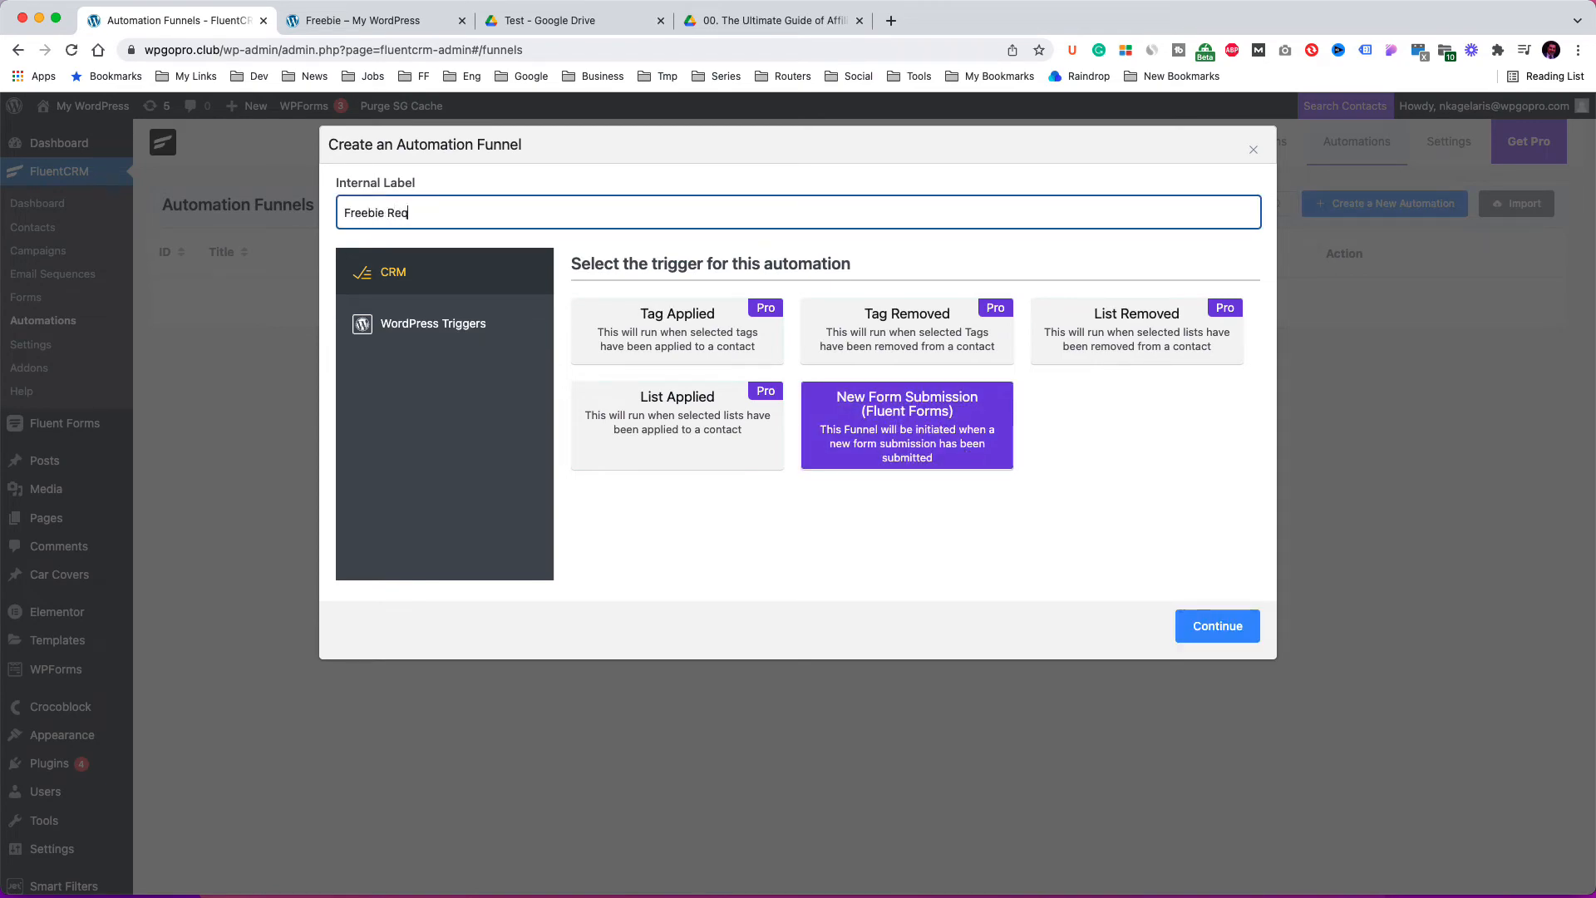
click(1218, 626)
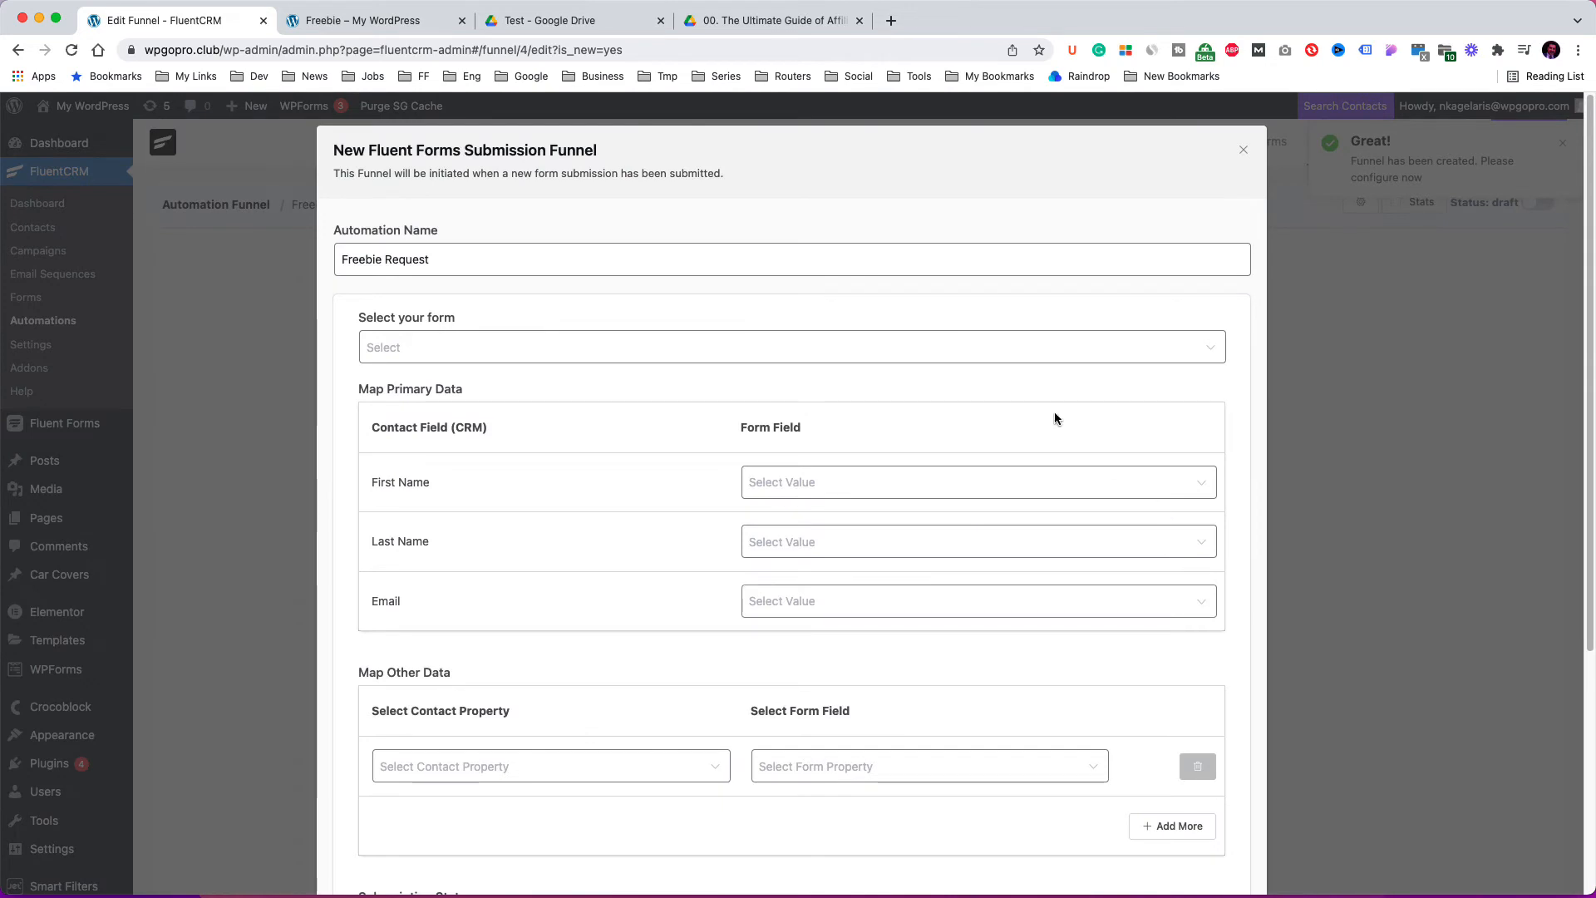
Link the funnel to Freebie Registration Form, mapping First Name, Last Name and Email to the matching form fields, and save.
click(811, 356)
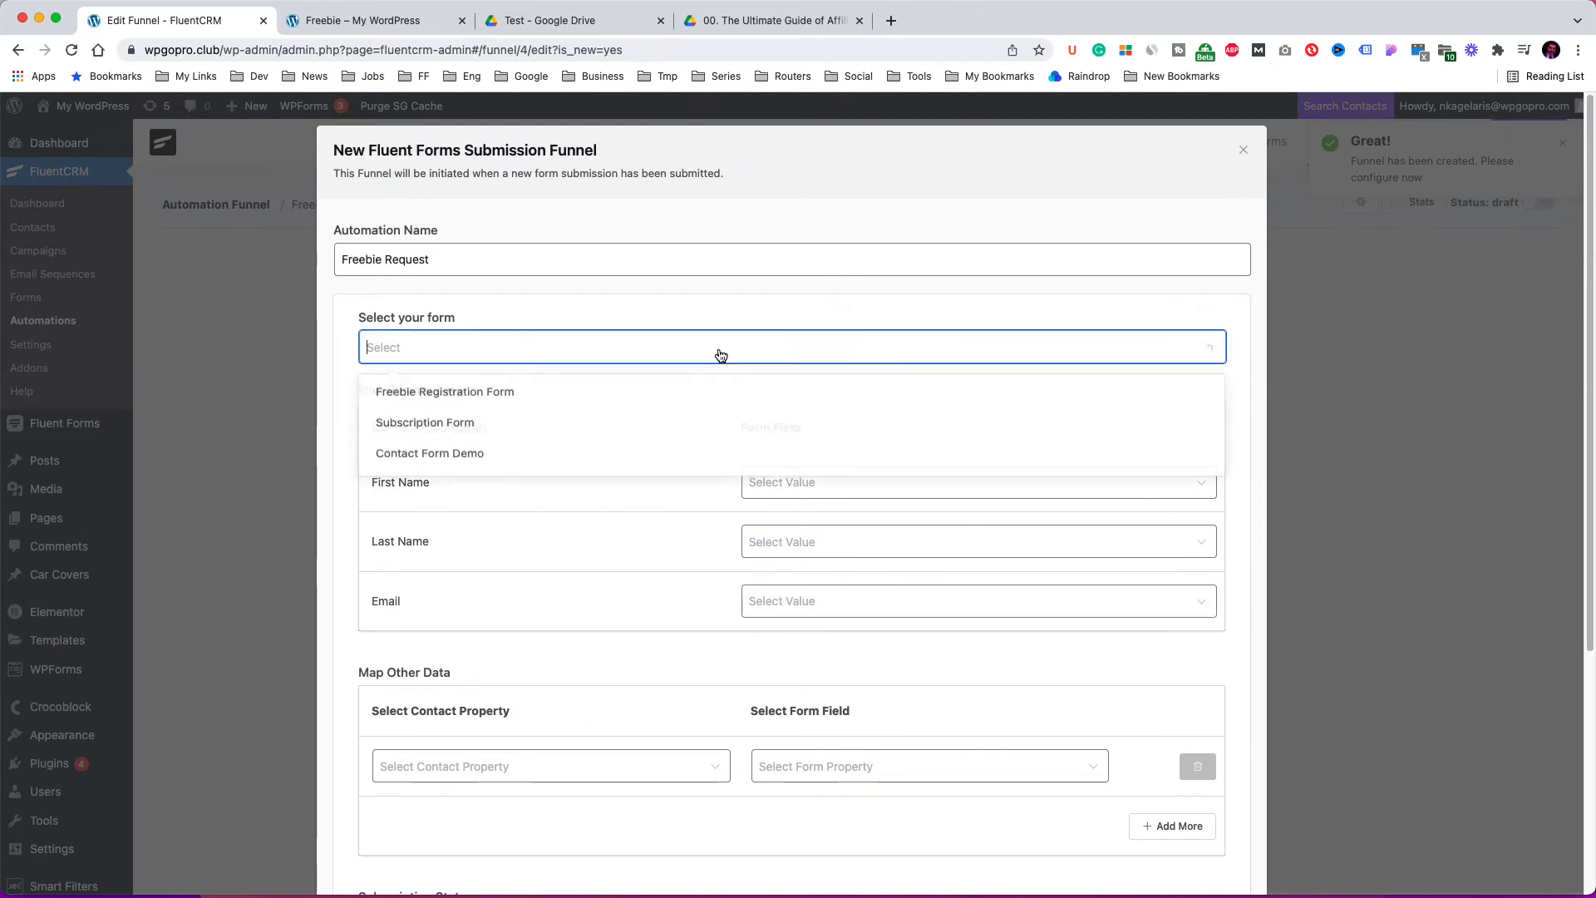
click(510, 395)
click(828, 492)
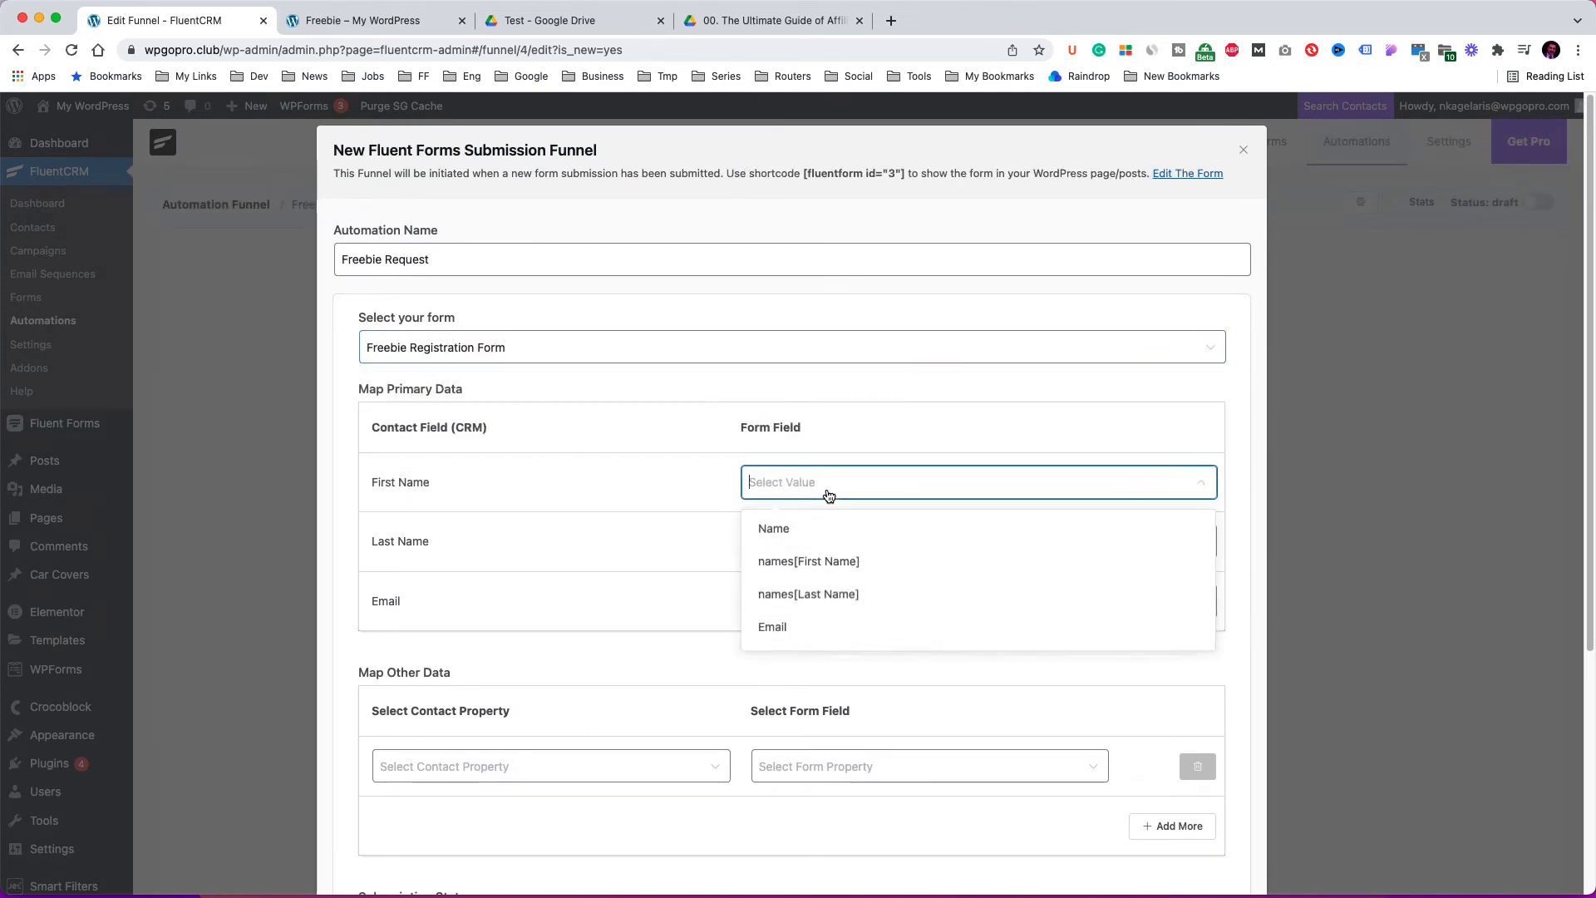
click(818, 560)
click(820, 558)
click(798, 652)
click(790, 601)
click(777, 745)
scroll(705, 665, down, 2)
scroll(705, 665, down, 5)
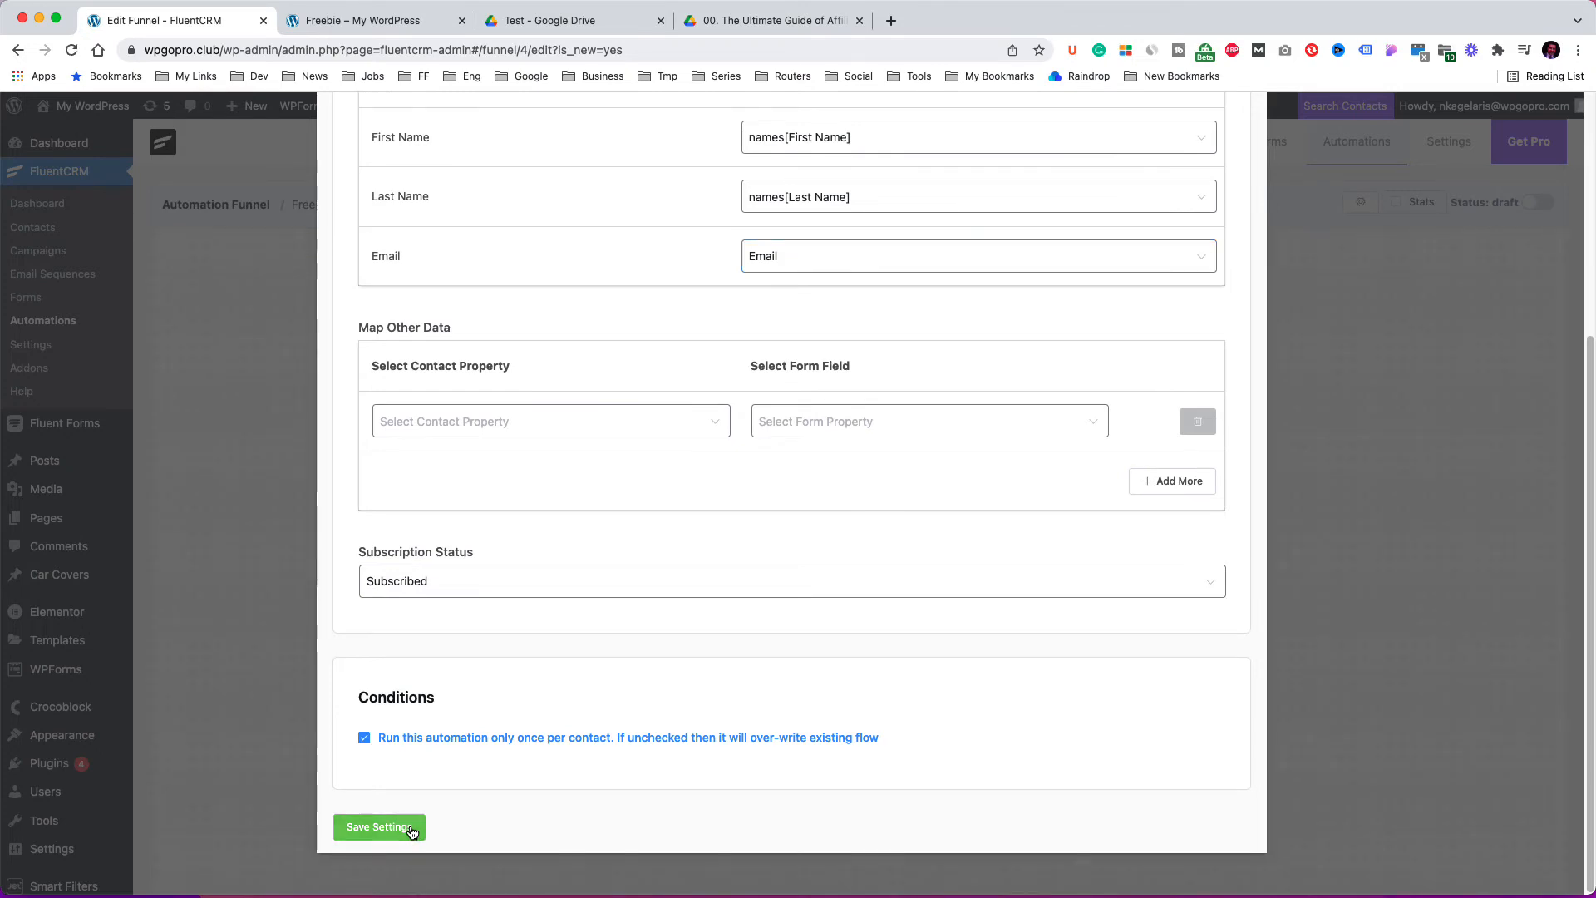
click(411, 829)
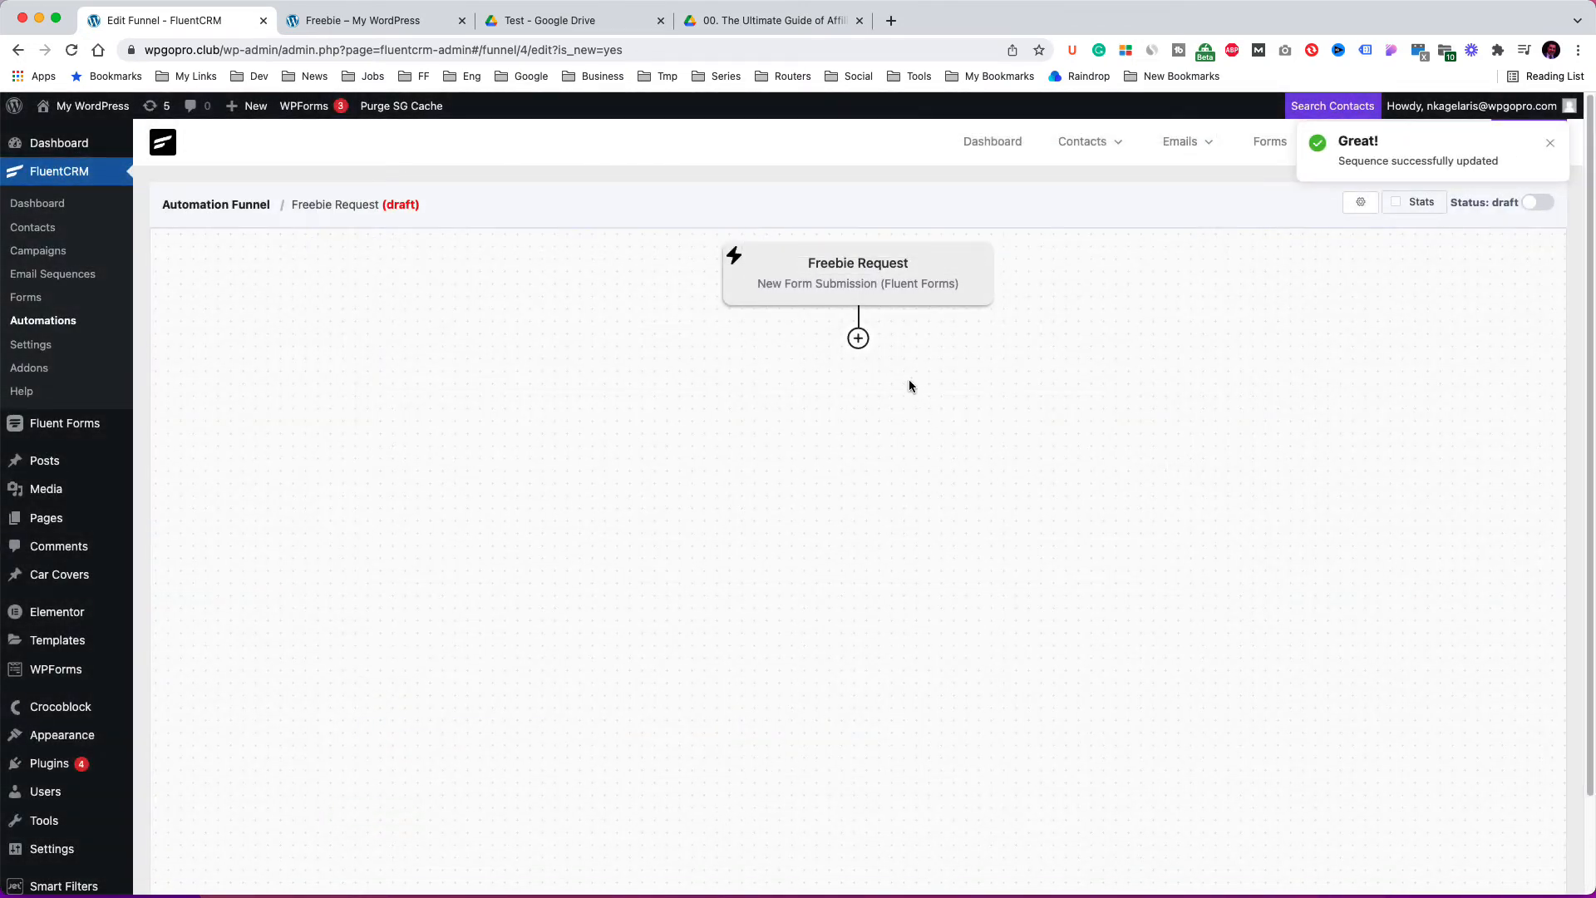
Add an Apply Tag action that applies the FreebieSent tag and save it.
click(858, 339)
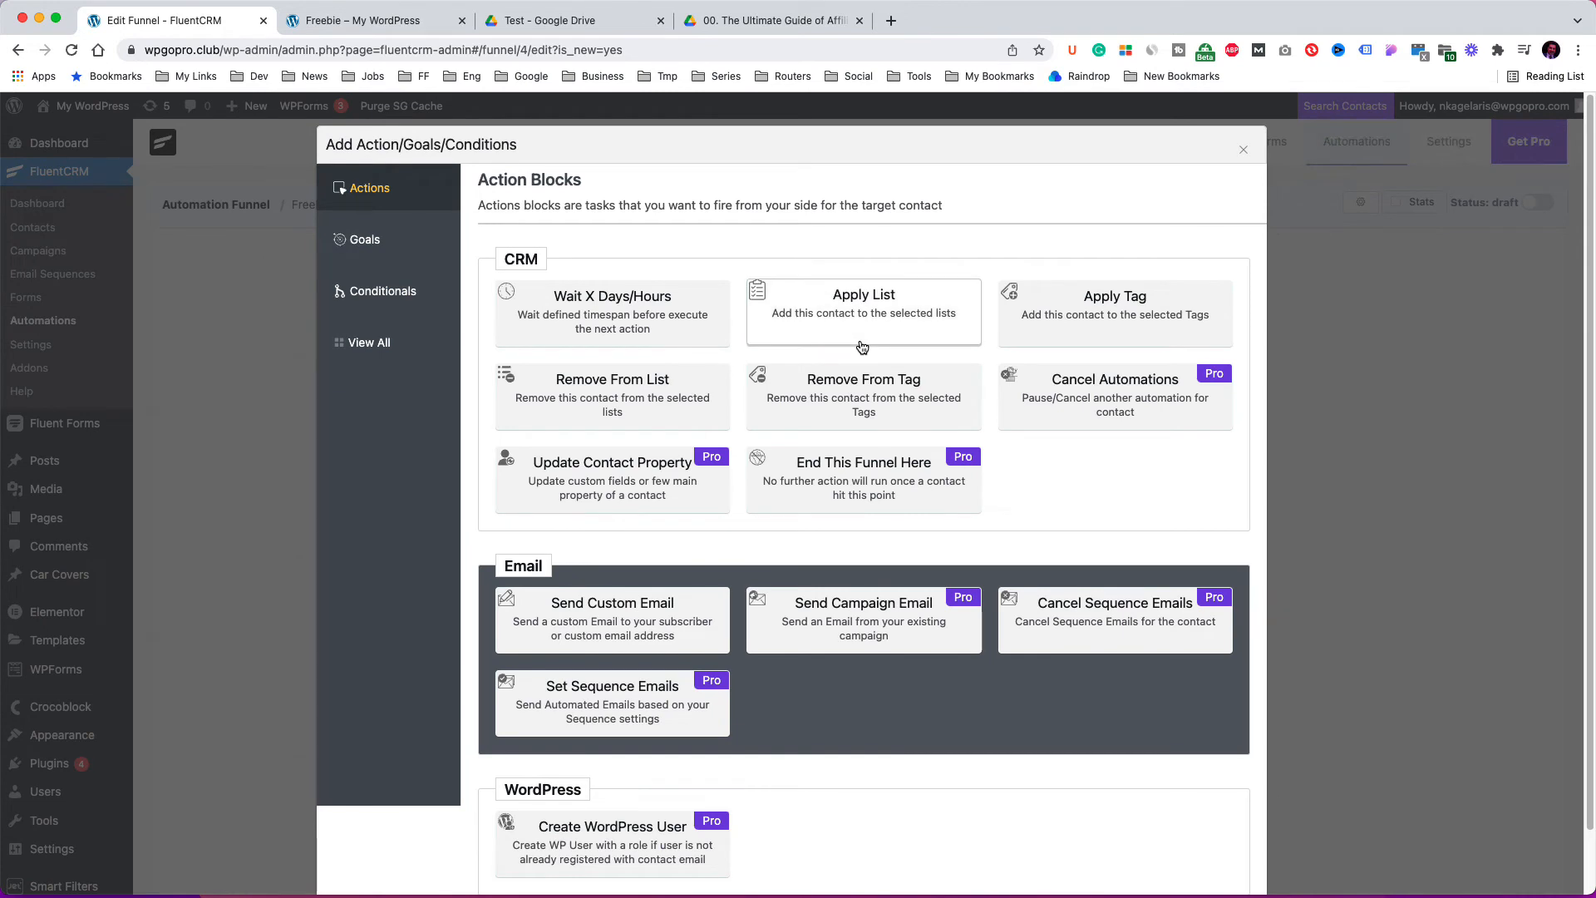
click(1104, 324)
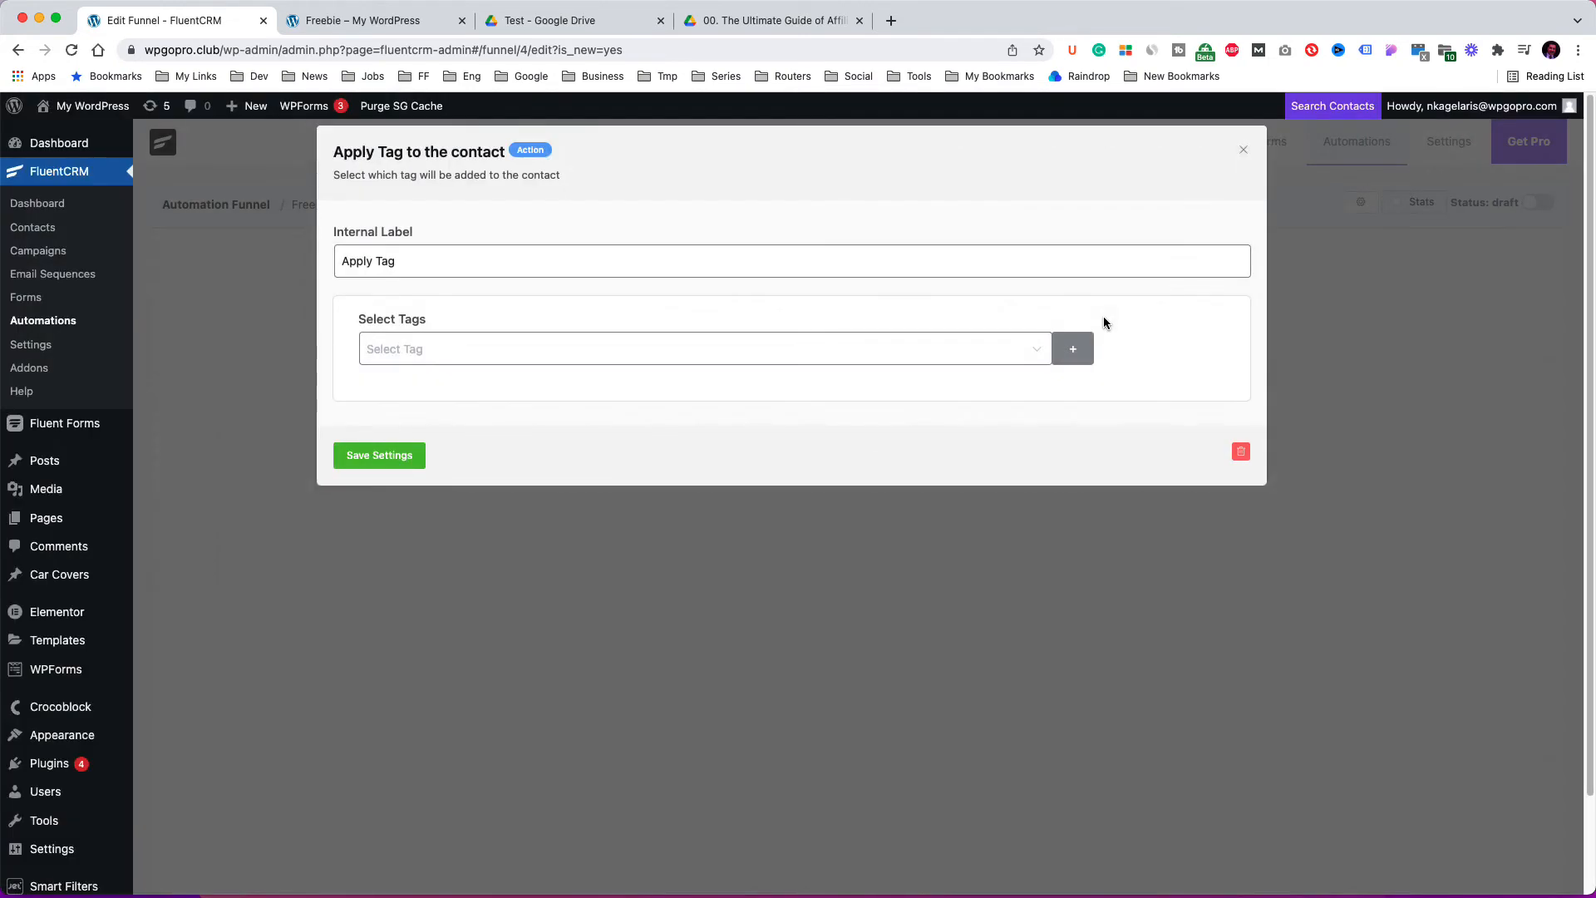
click(517, 345)
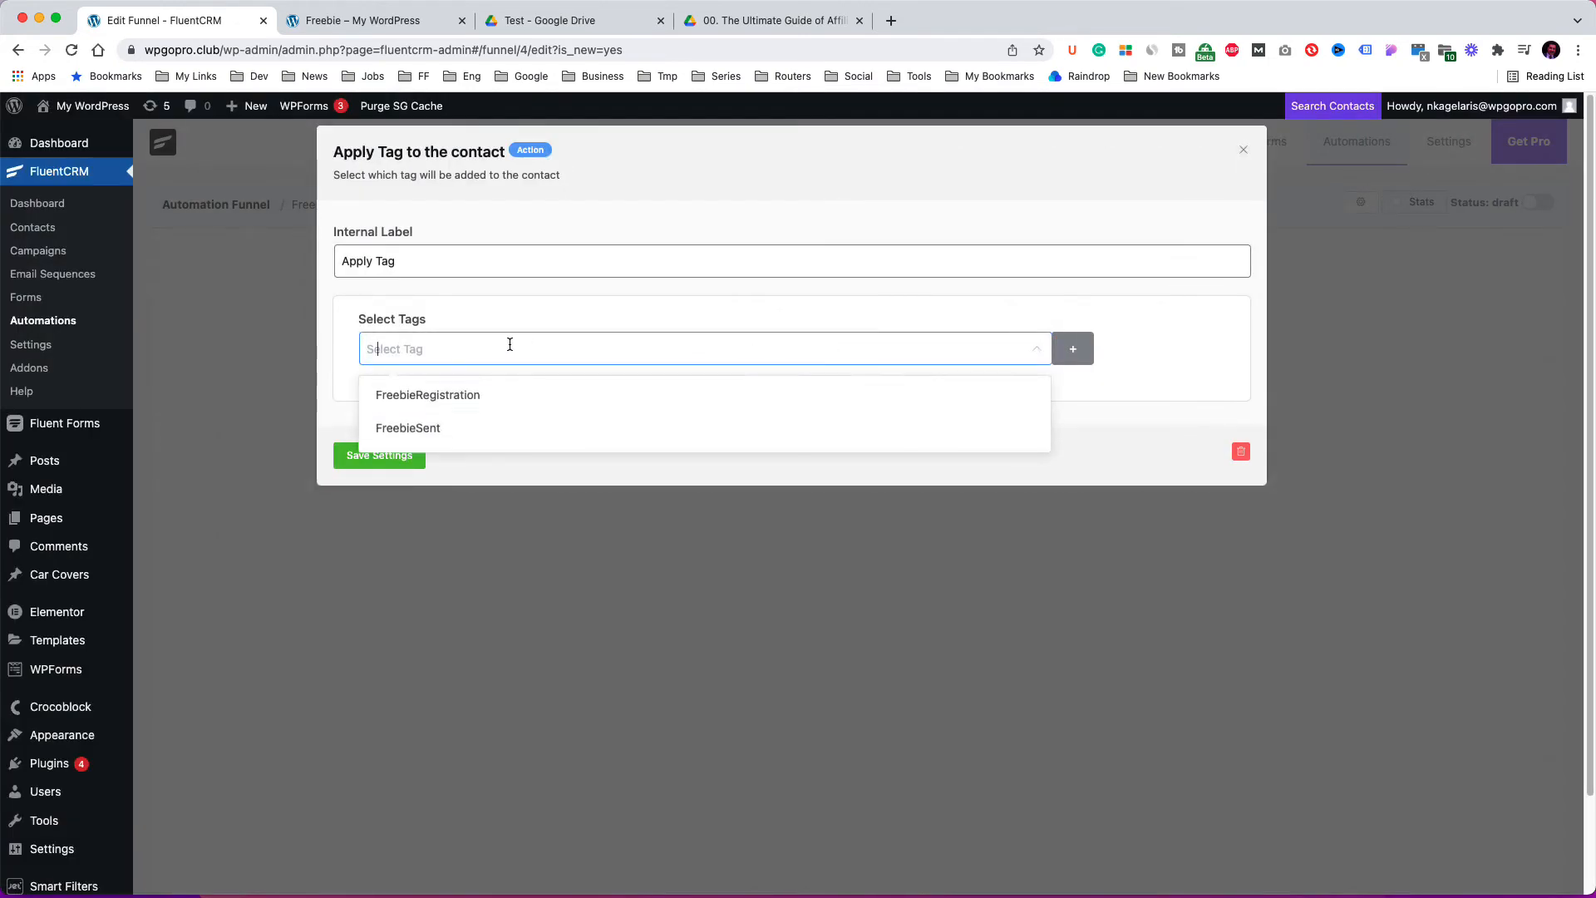
click(500, 427)
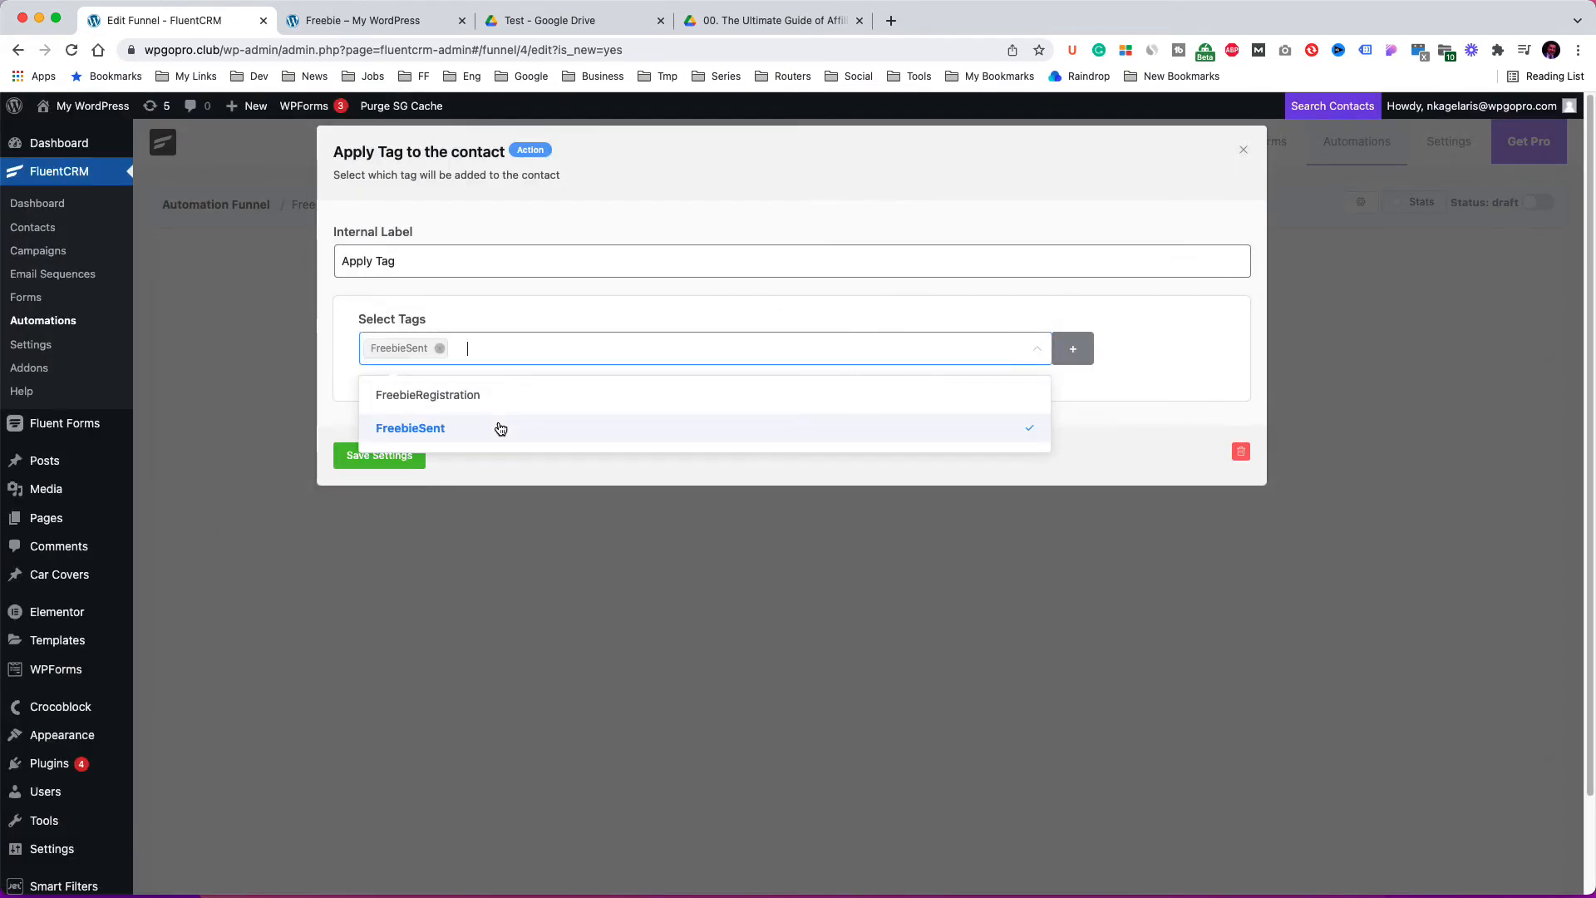
click(1202, 370)
click(405, 463)
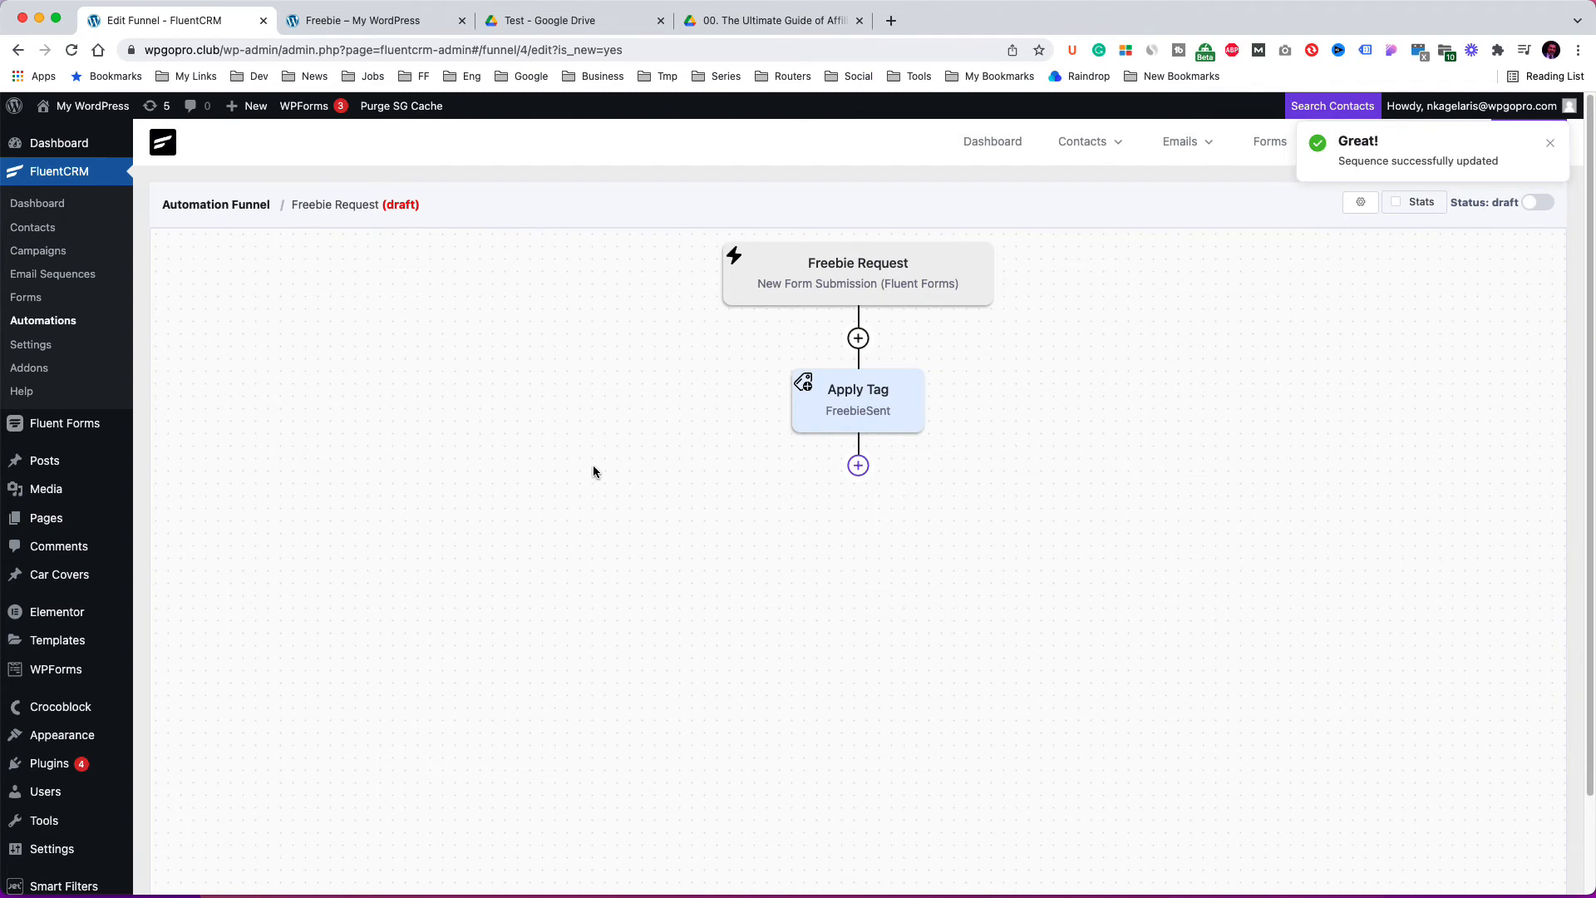
Add a Wait X Days/Hours action with a wait time of 1 day and save it.
click(859, 466)
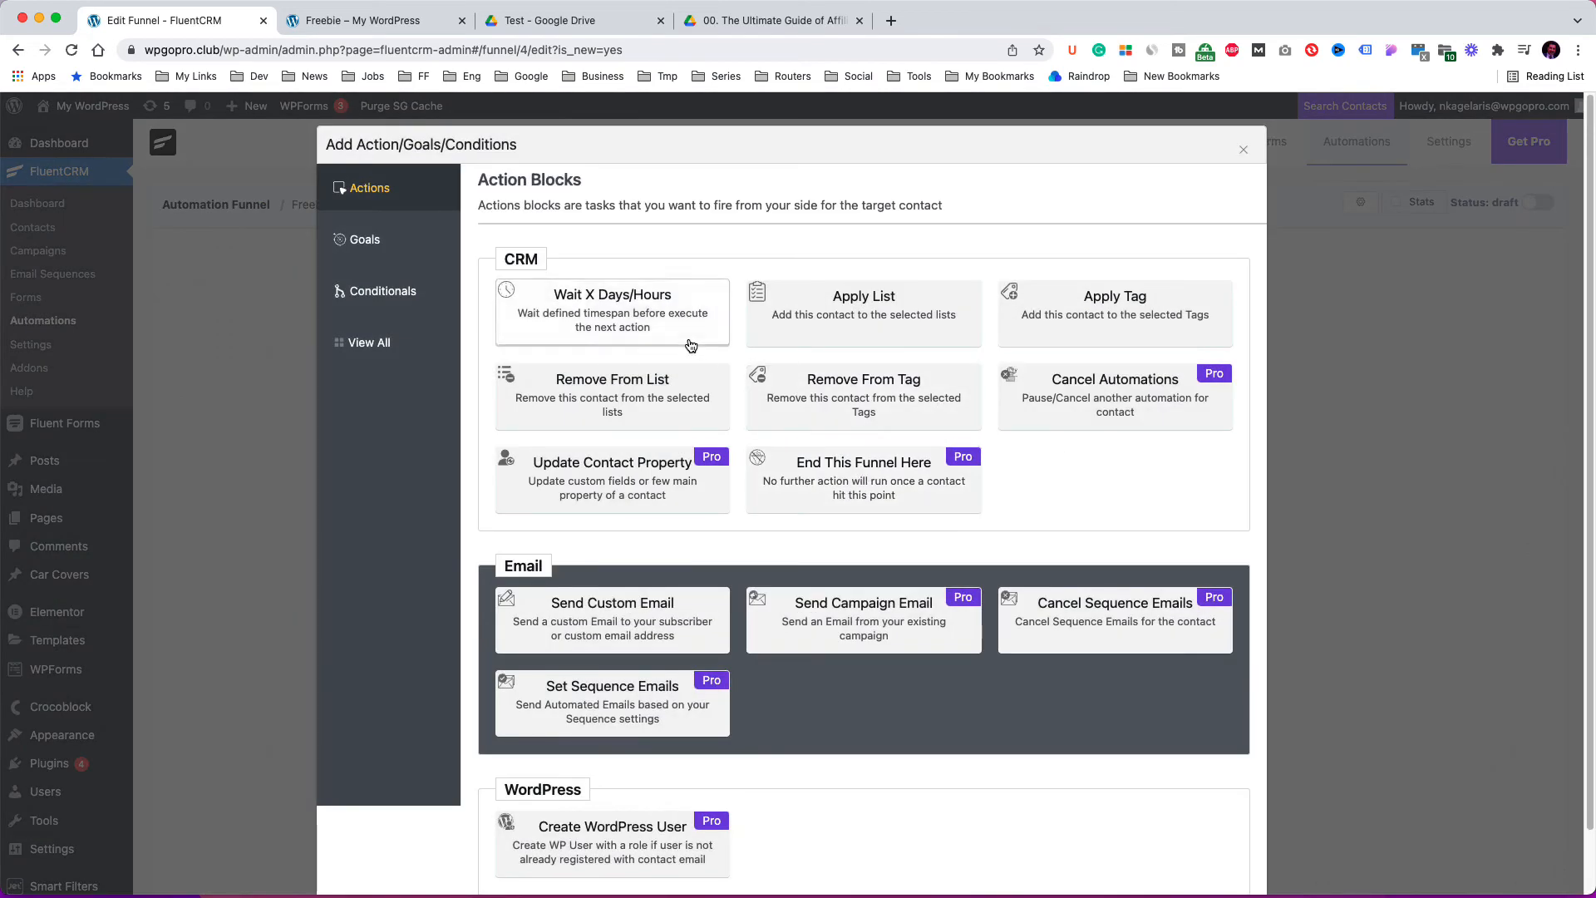
click(661, 327)
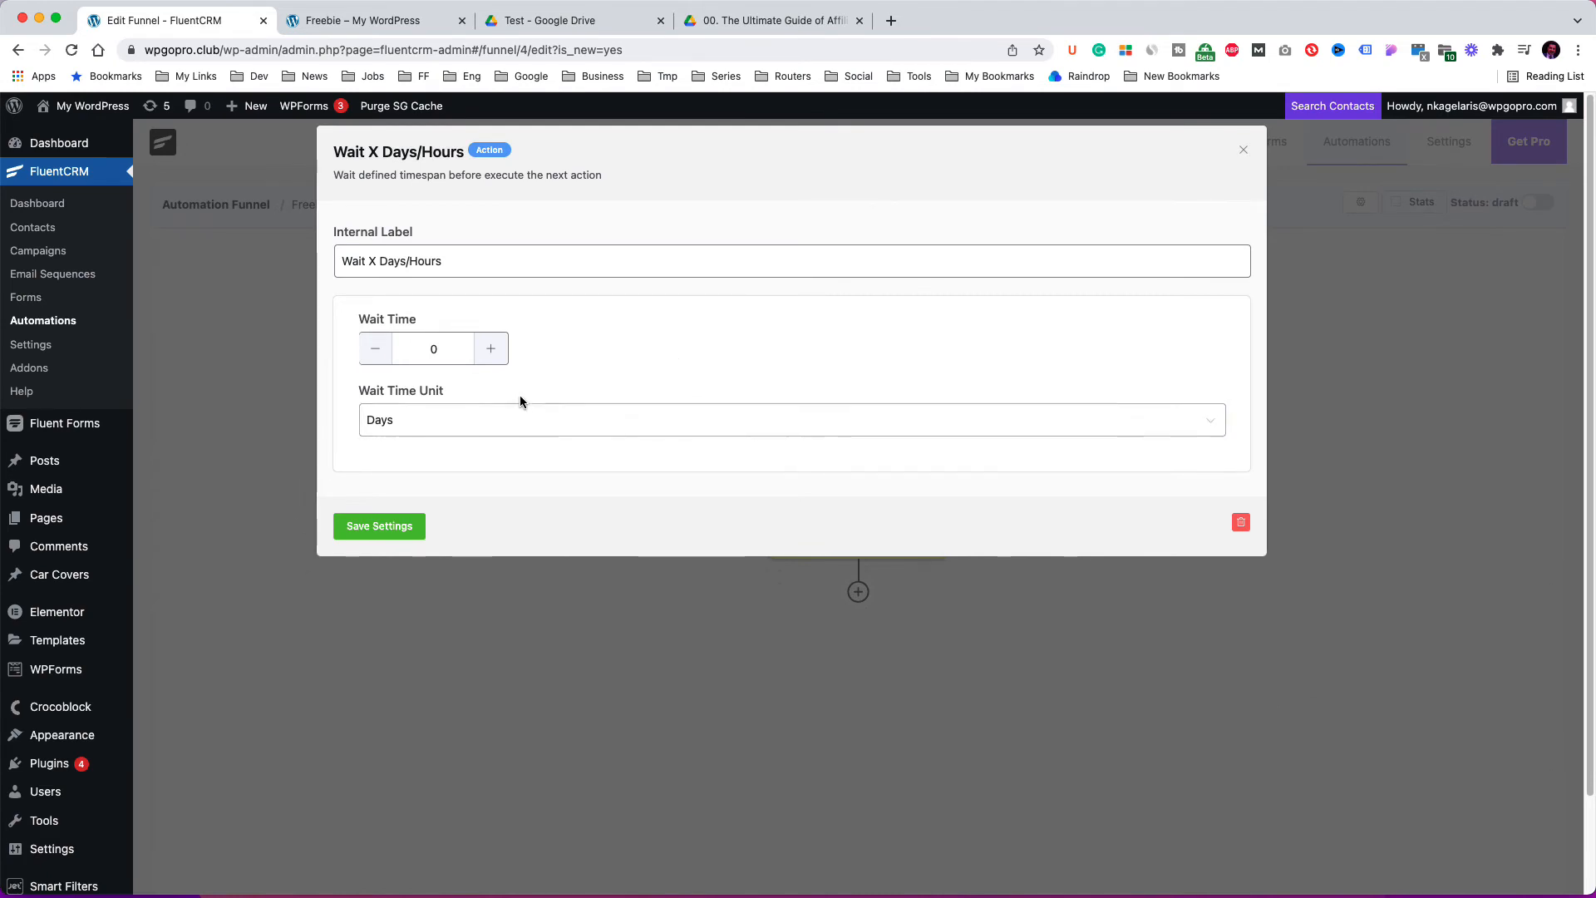
click(500, 360)
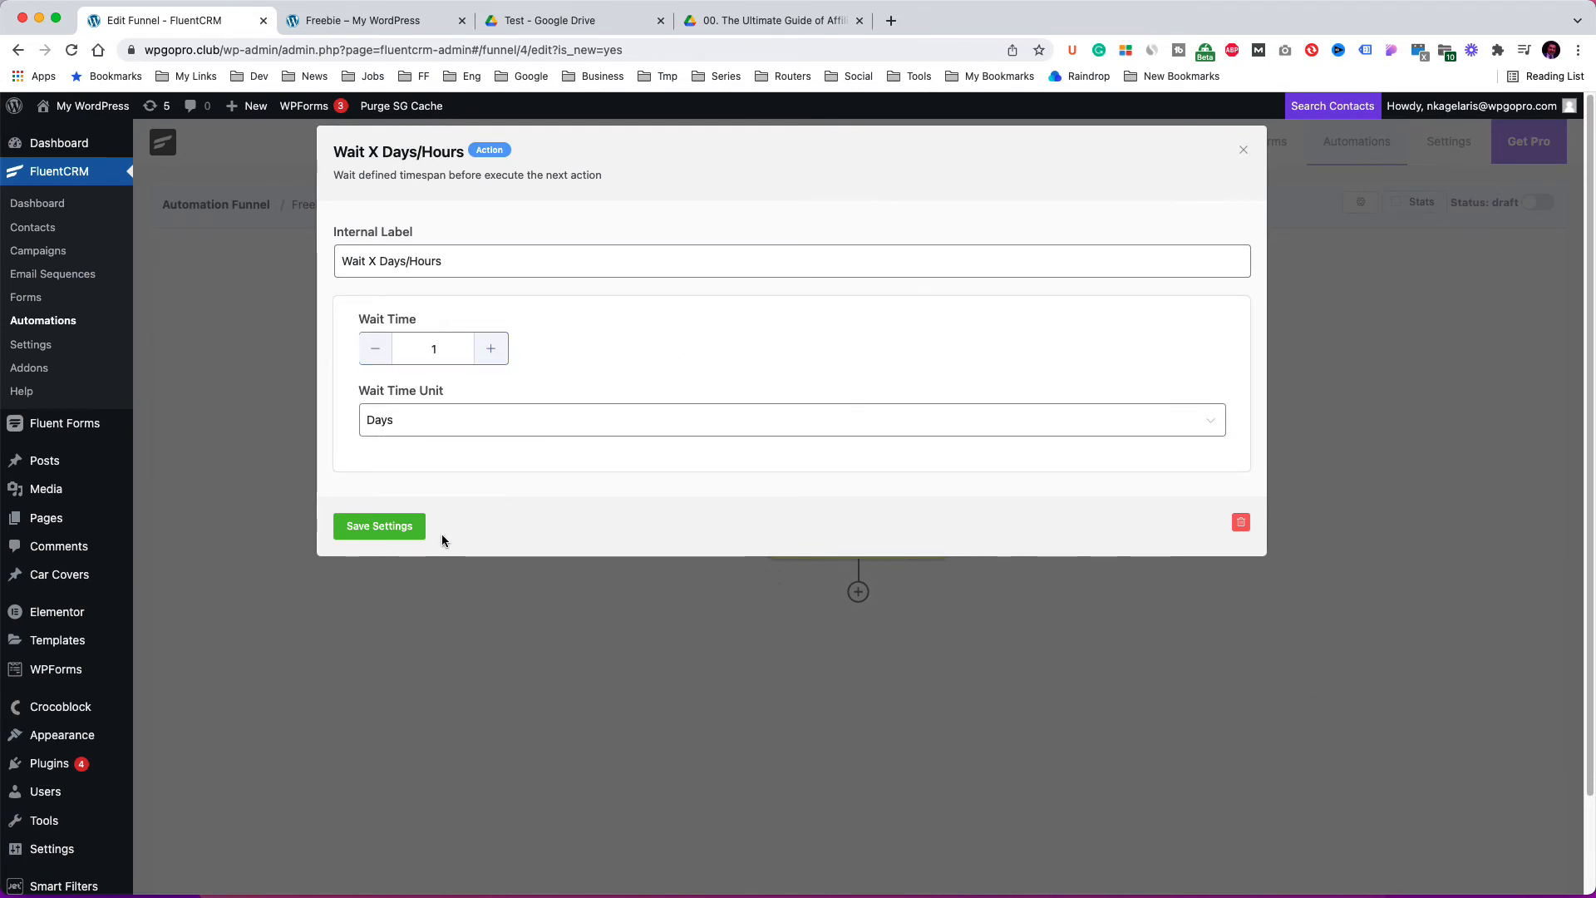
click(414, 527)
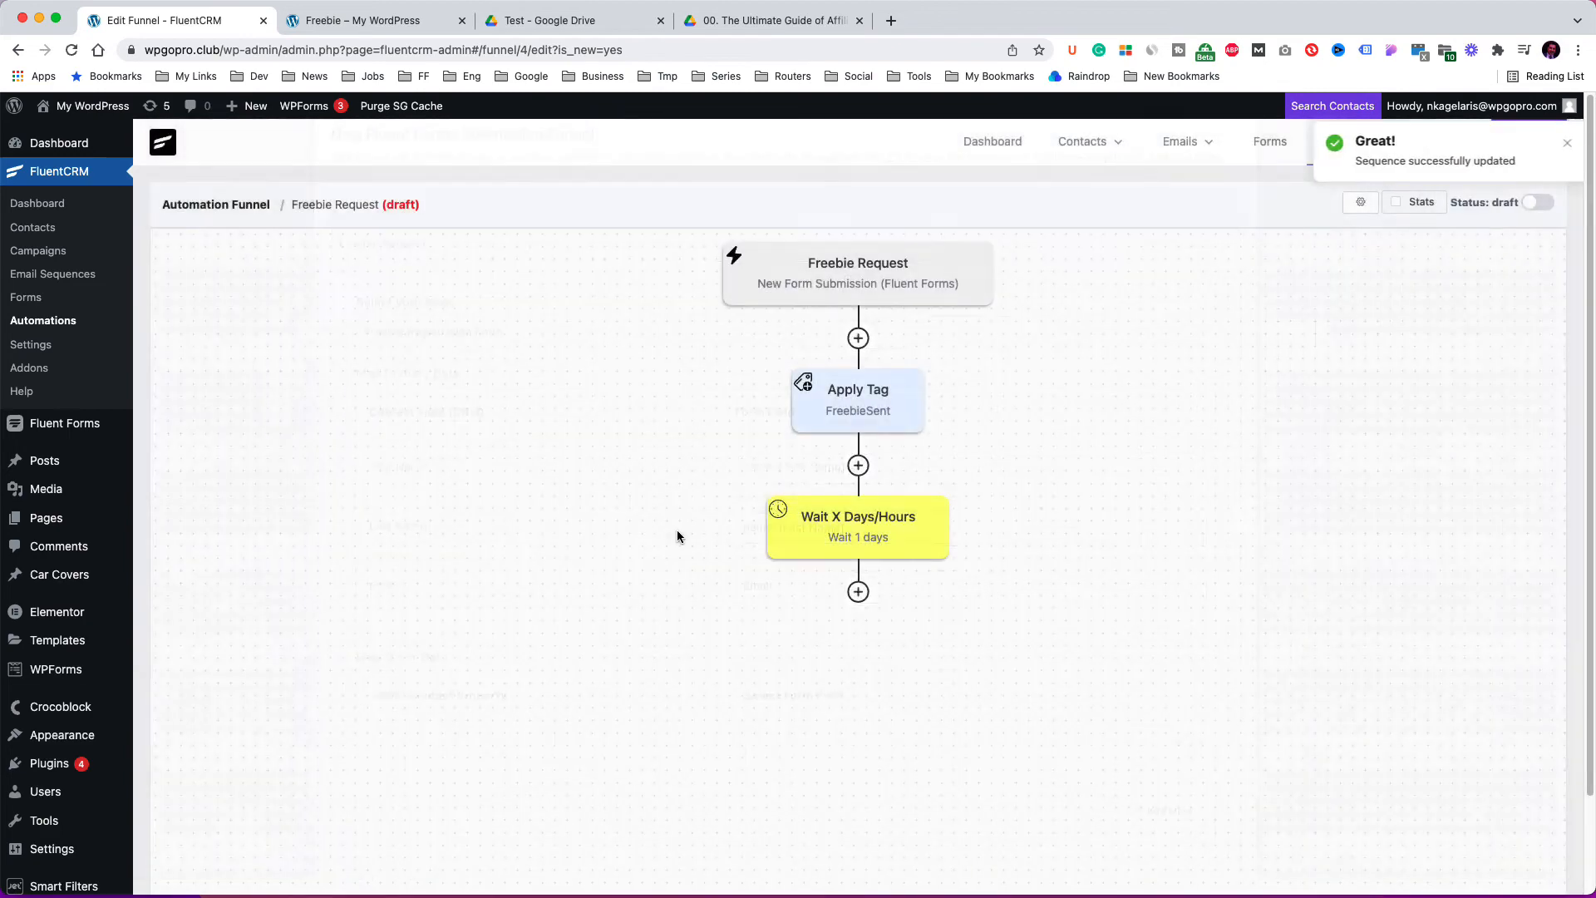
Add a Send Custom Email action labelled "Send a promo Email" with the subject "Get this promo".
click(858, 591)
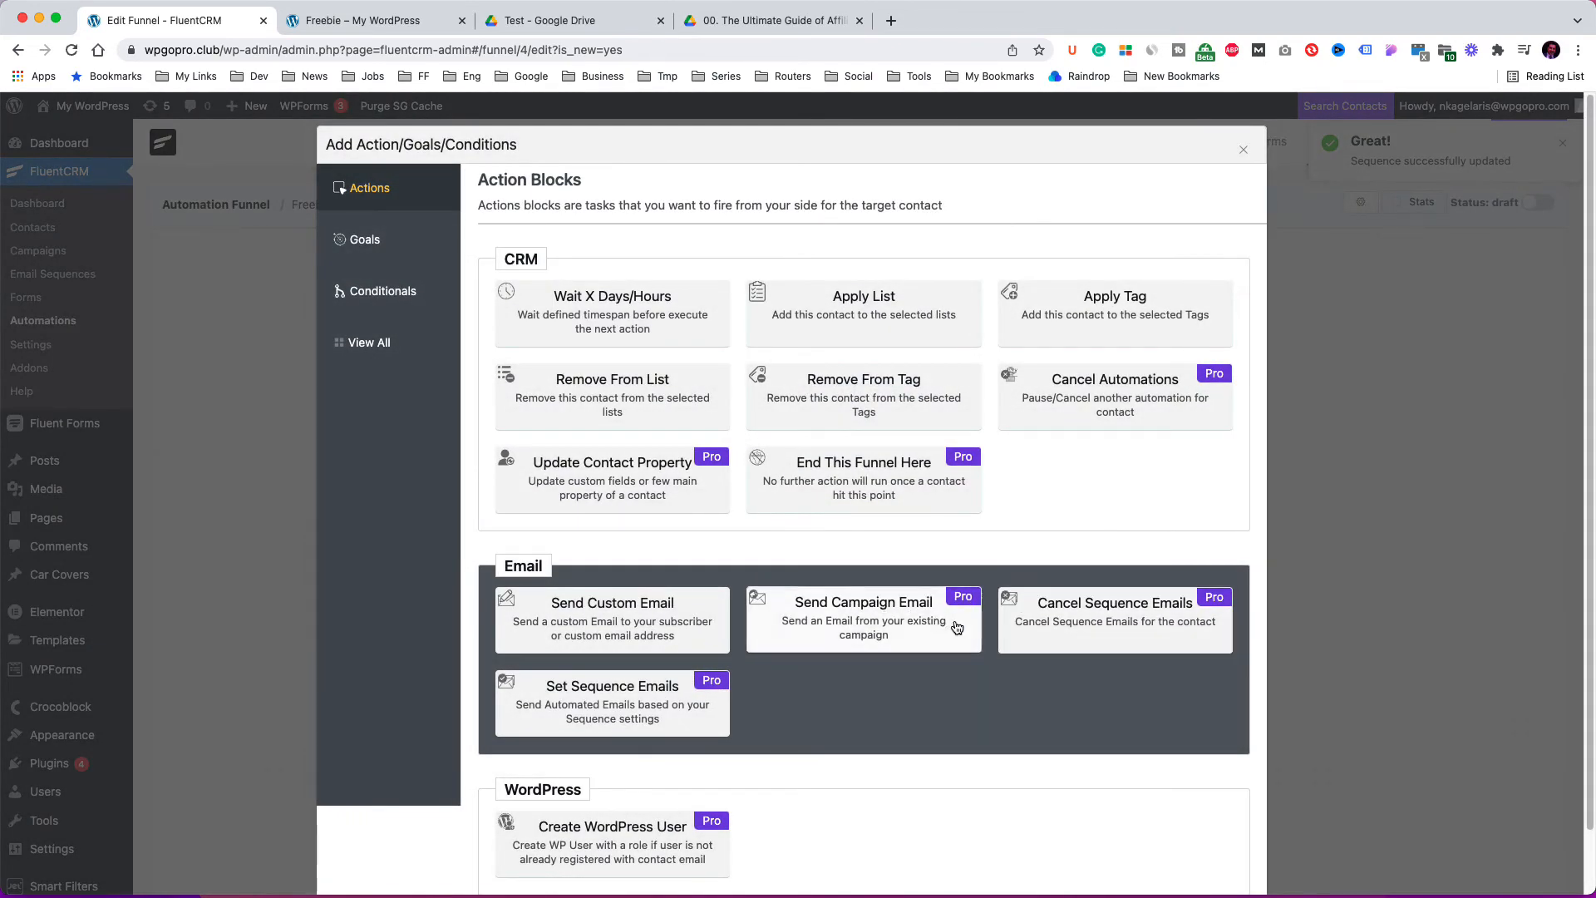
click(661, 616)
double_click(386, 263)
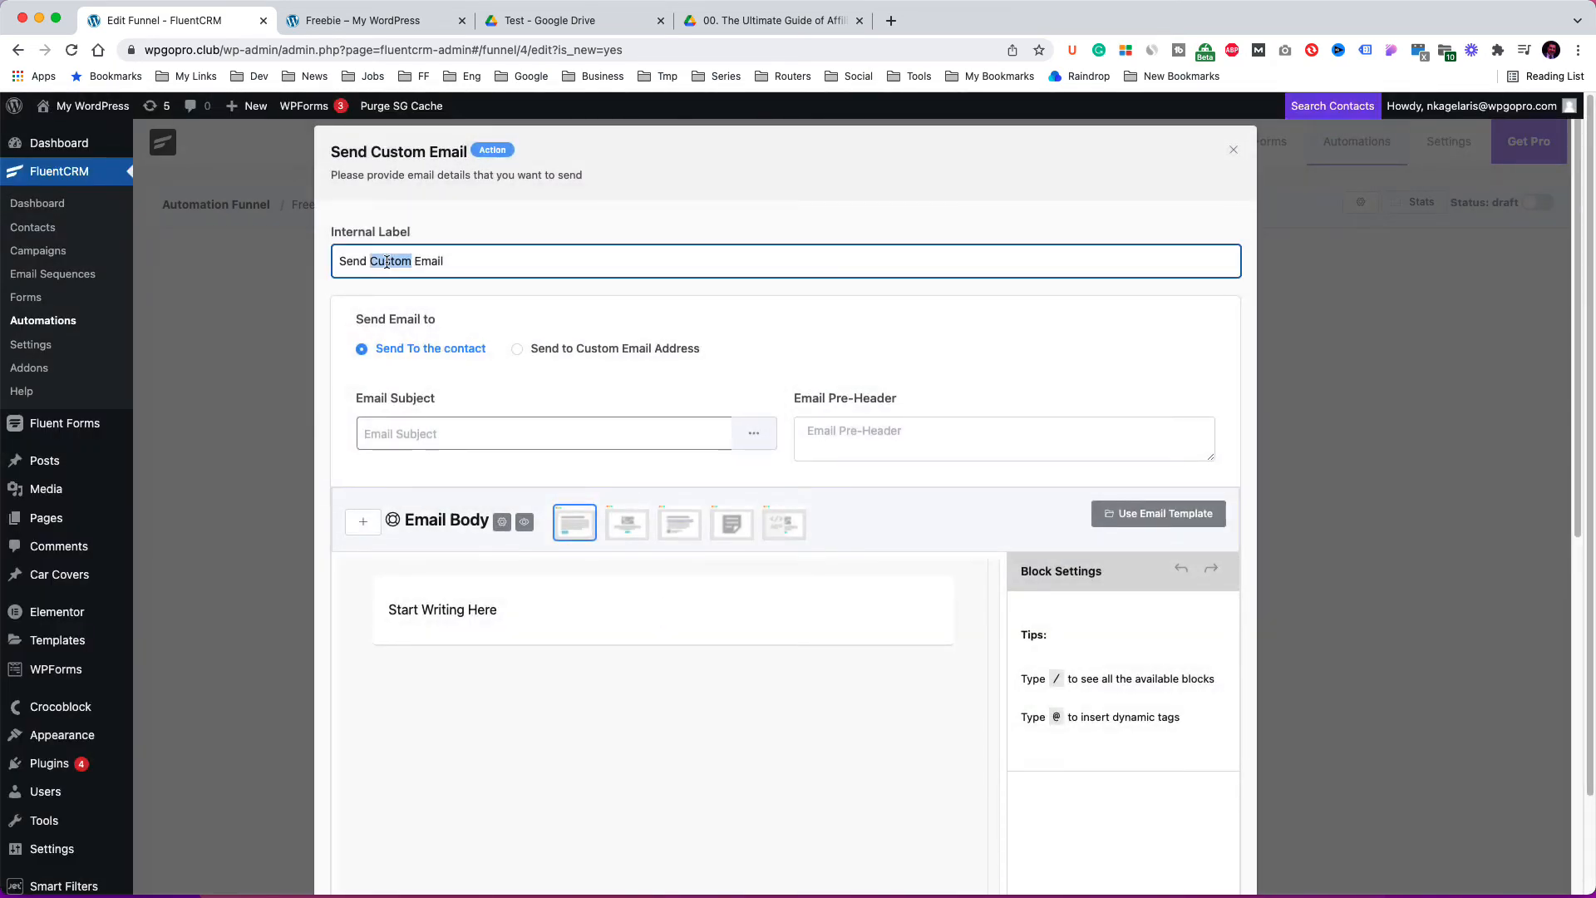
text(a promo)
click(549, 432)
text(Ge)
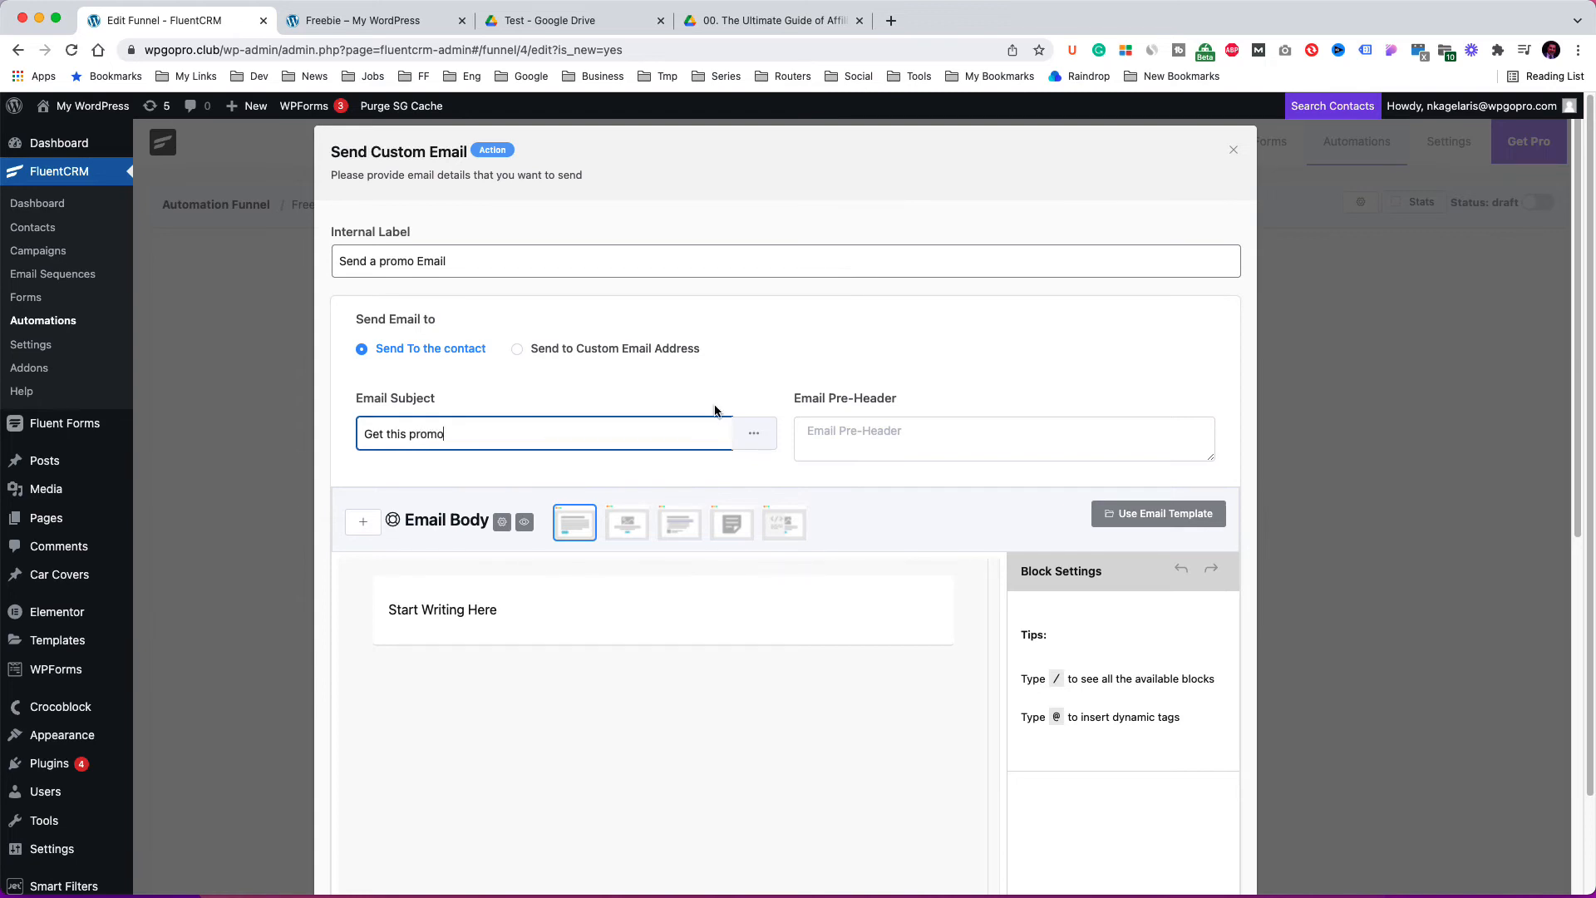
Write the email body "Hi {{contact.first_name}}," and "I have this special deal for you.", then save the action.
scroll(712, 413, down, 2)
triple_click(460, 447)
text(Hi)
click(754, 267)
click(717, 405)
text(have this special deal for you.)
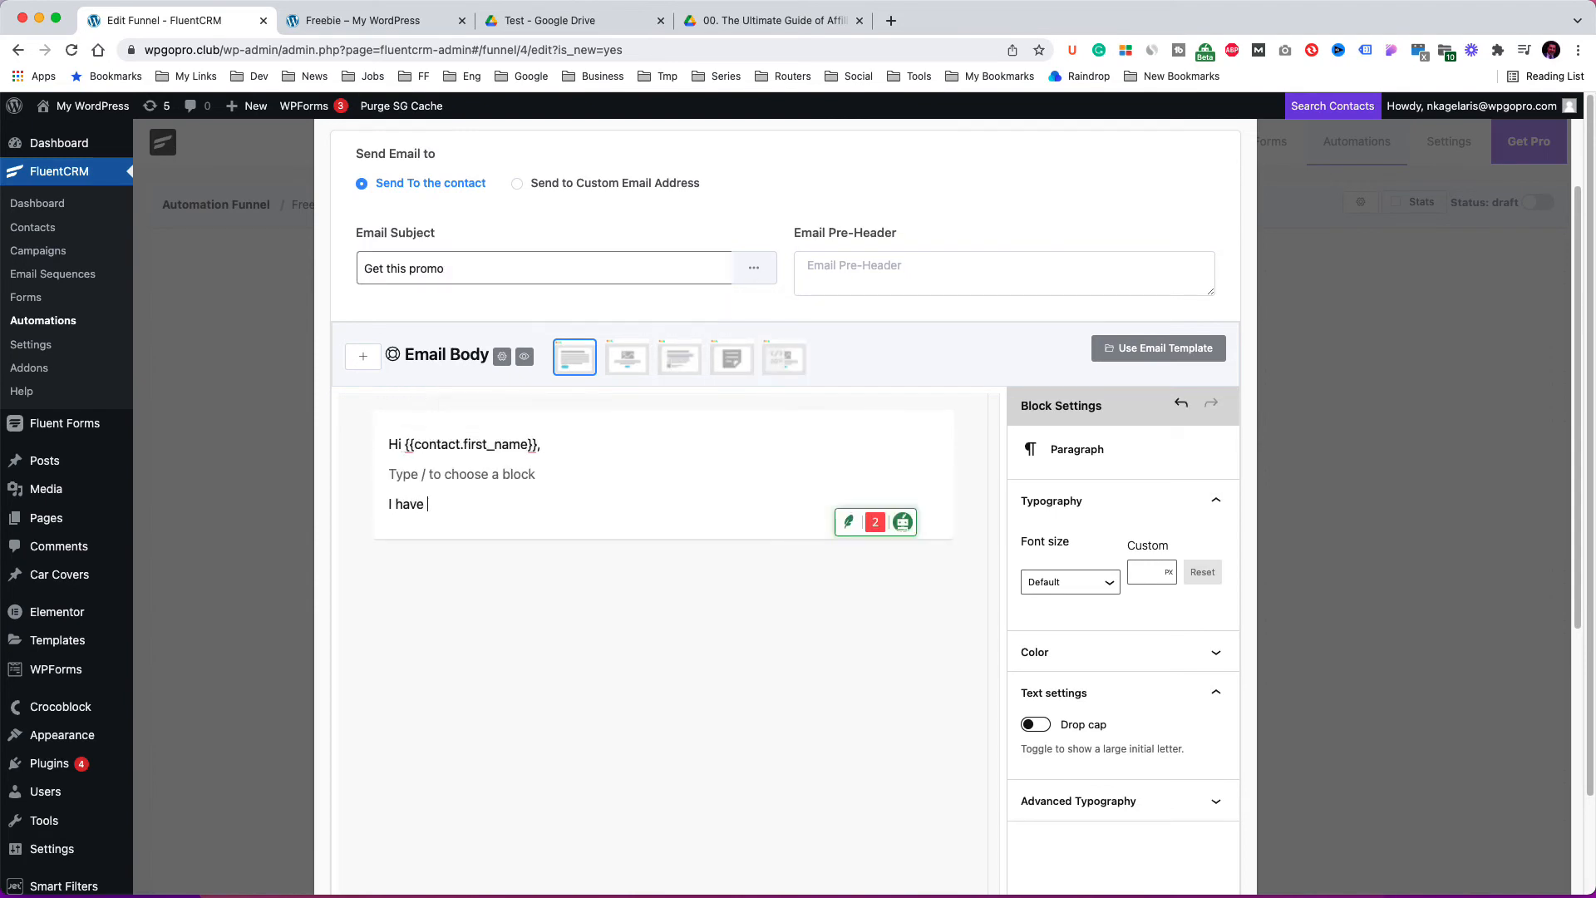
scroll(606, 449, down, 5)
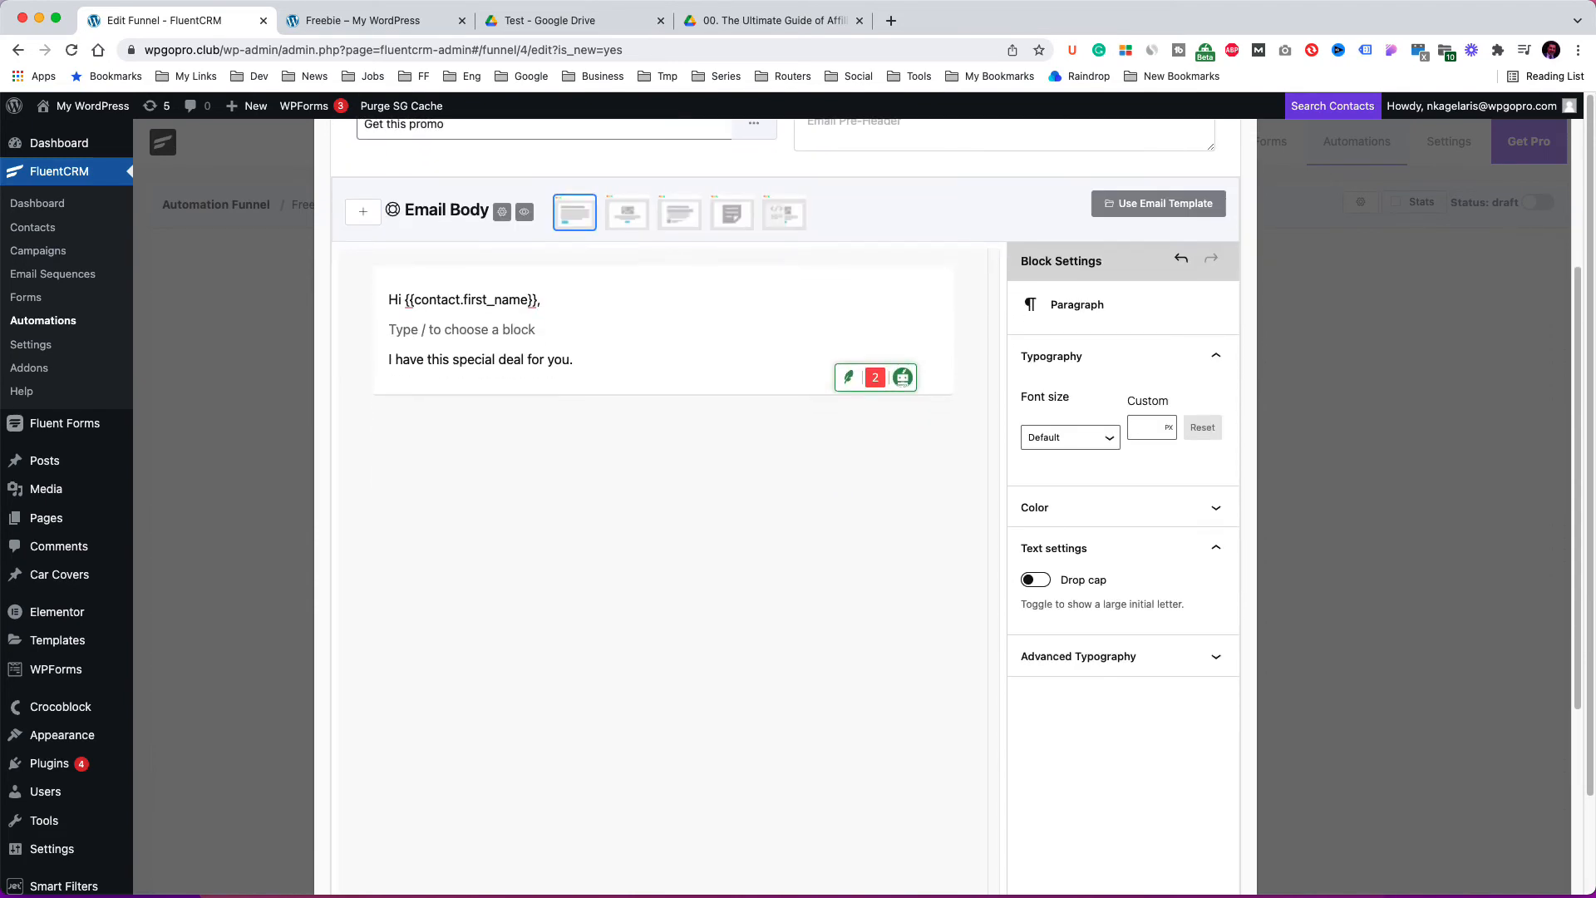
scroll(599, 490, down, 2)
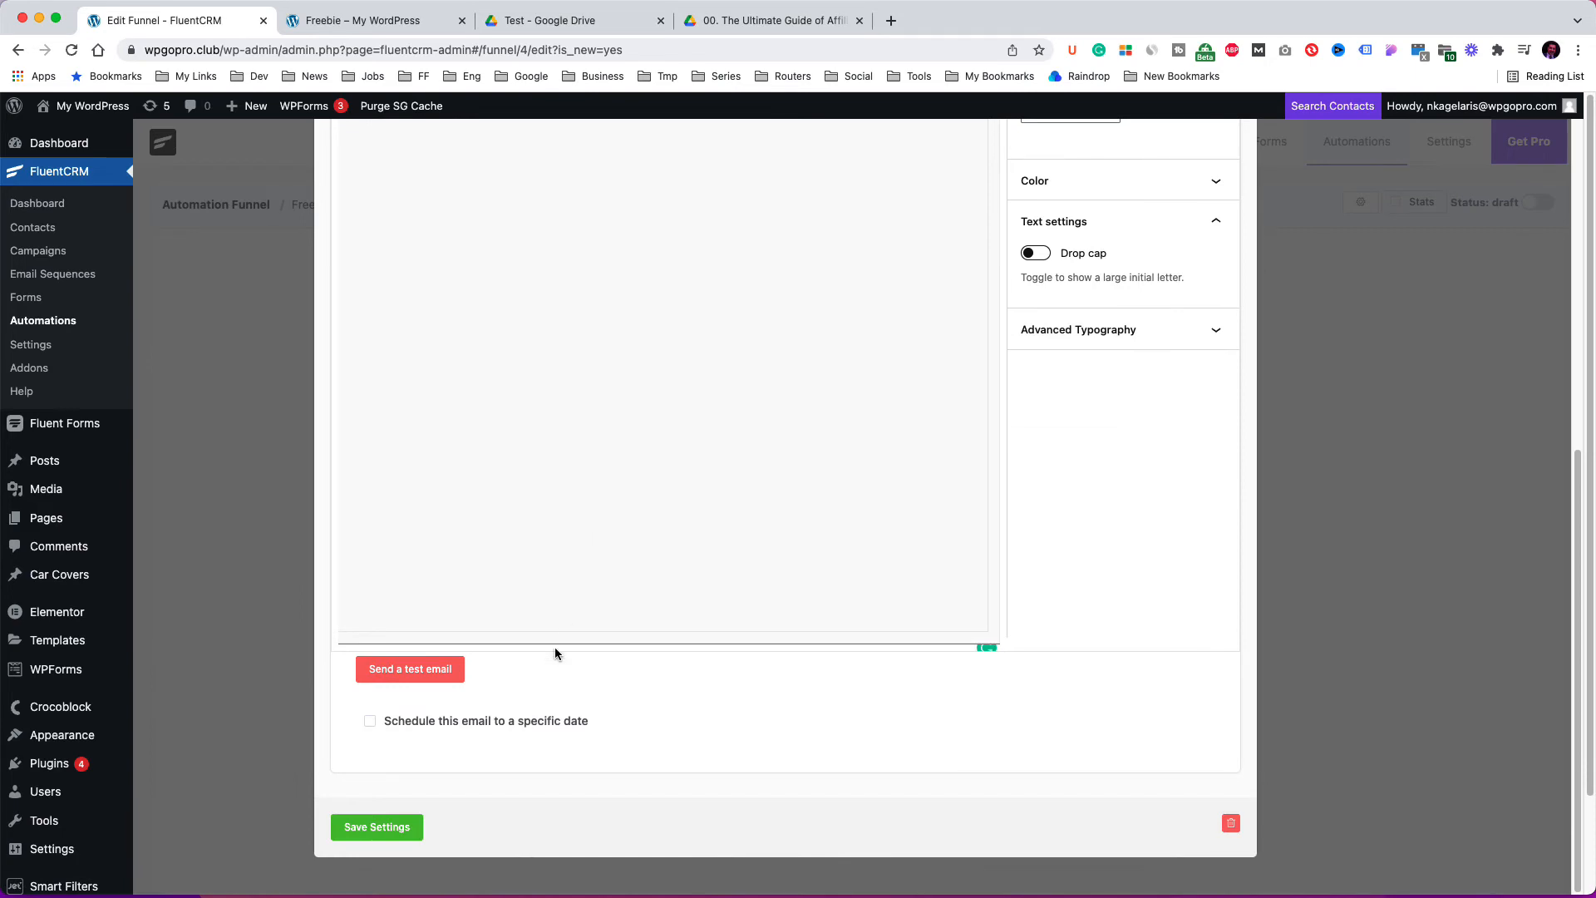
click(411, 826)
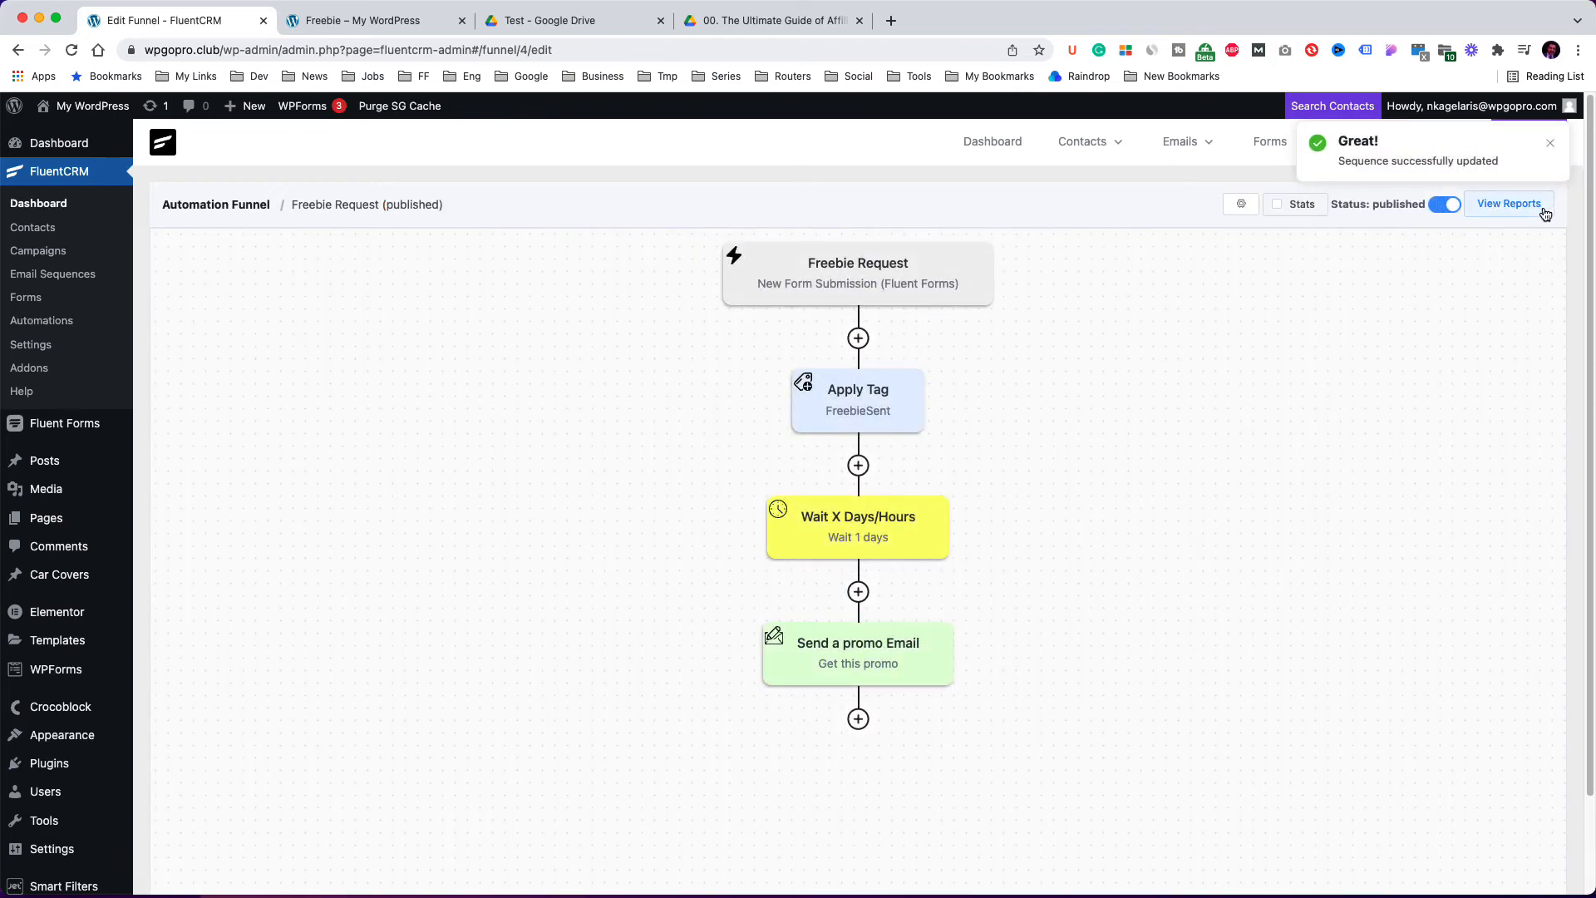
Publish the funnel and send a test of the promo email to a custom e-mail address.
click(1446, 205)
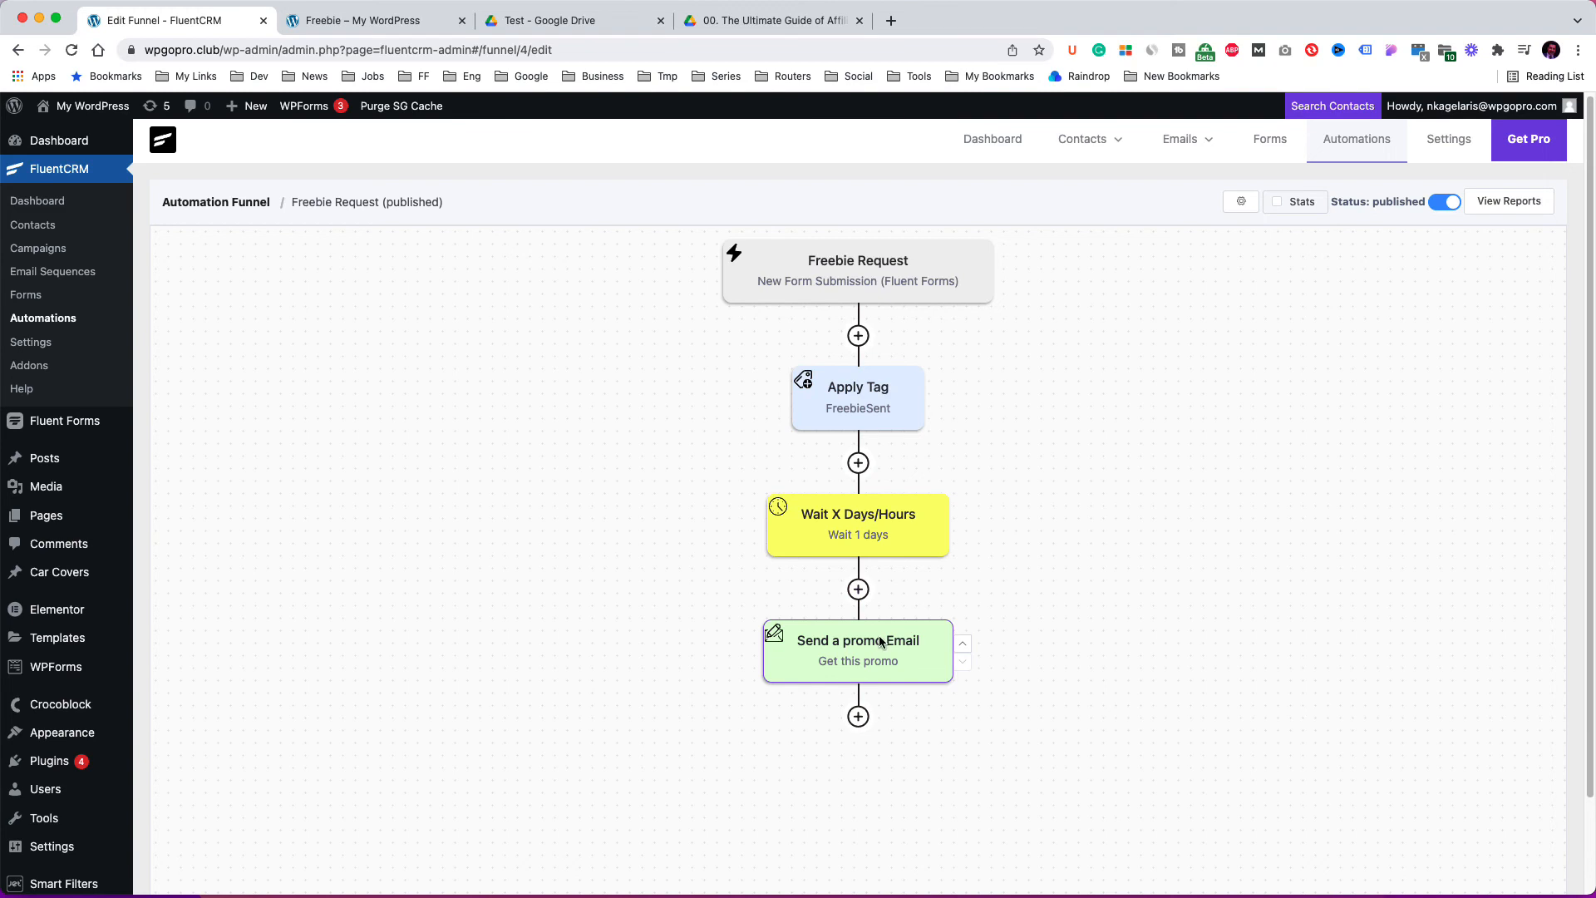
click(879, 642)
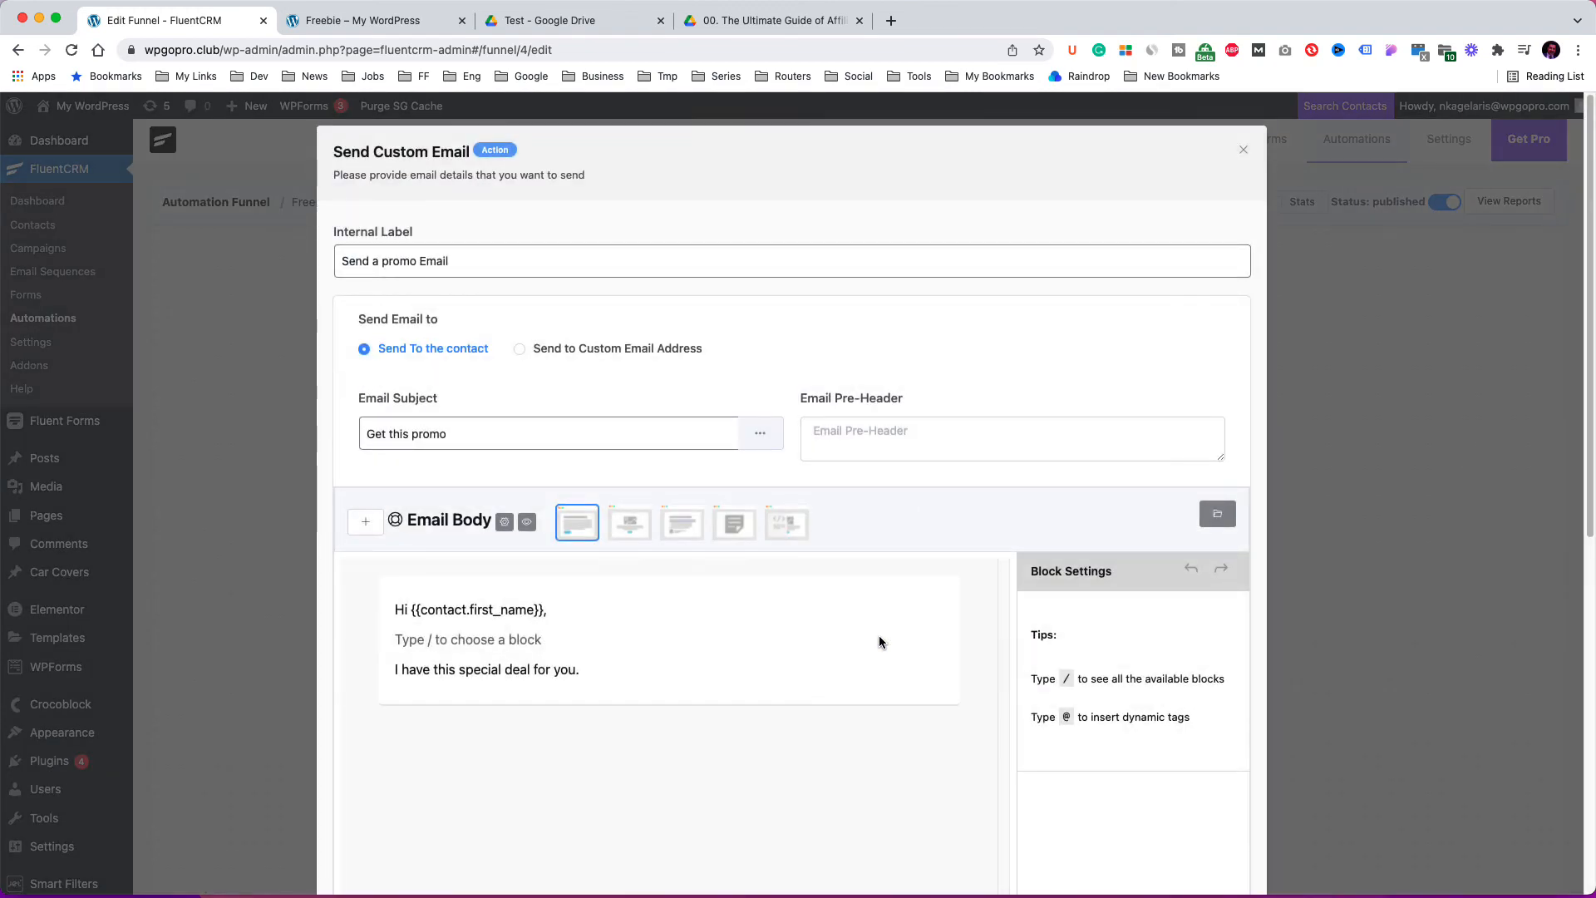
scroll(879, 642, down, 5)
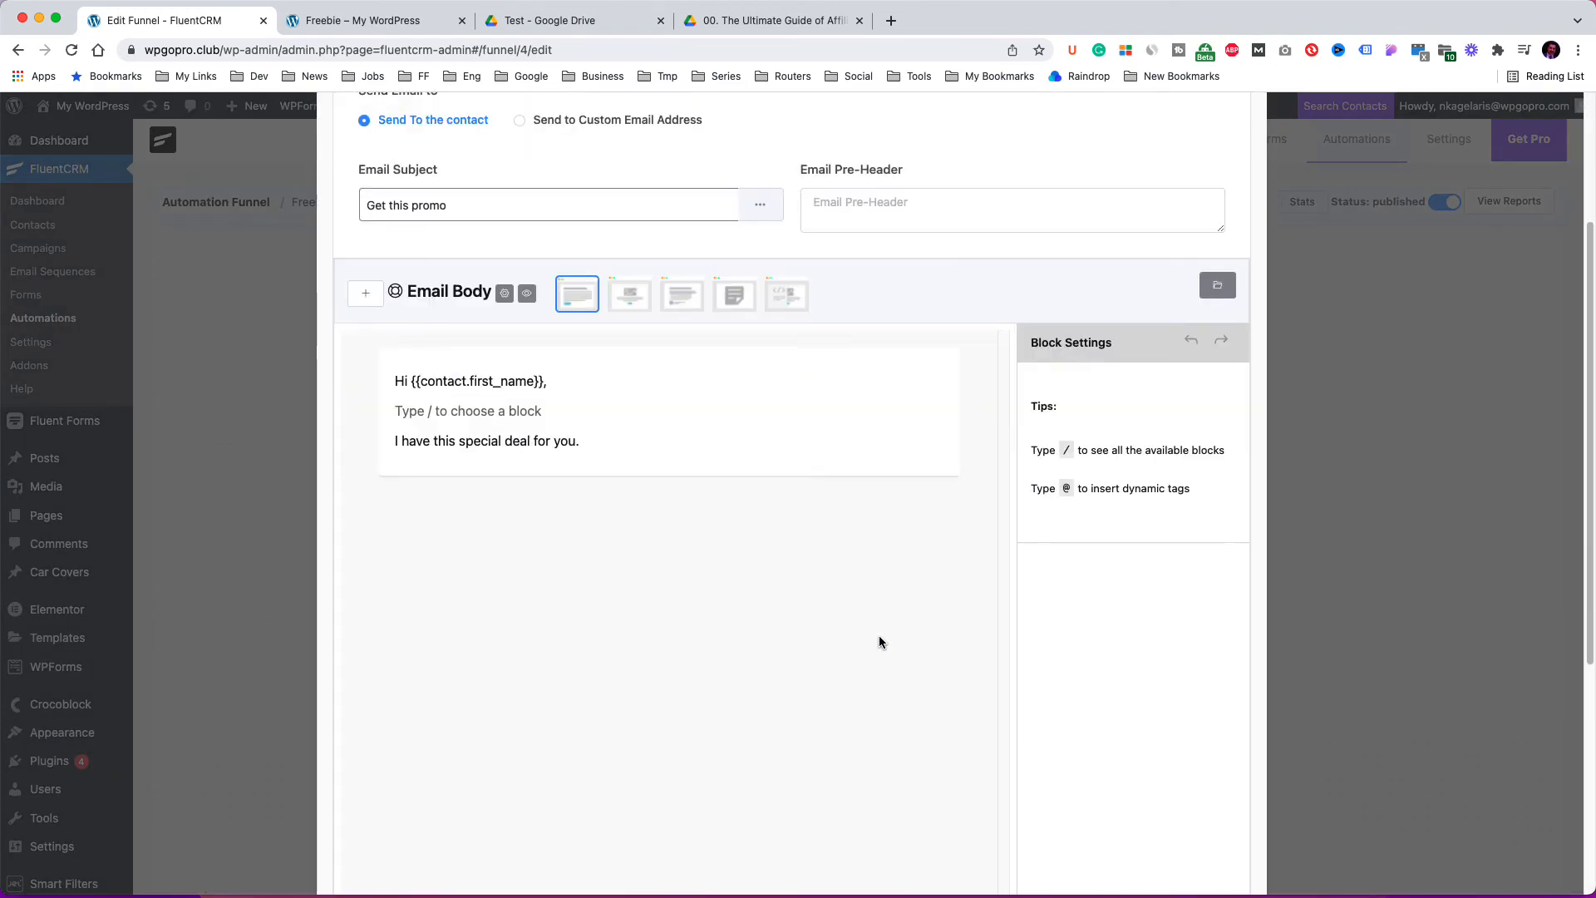
scroll(880, 642, down, 5)
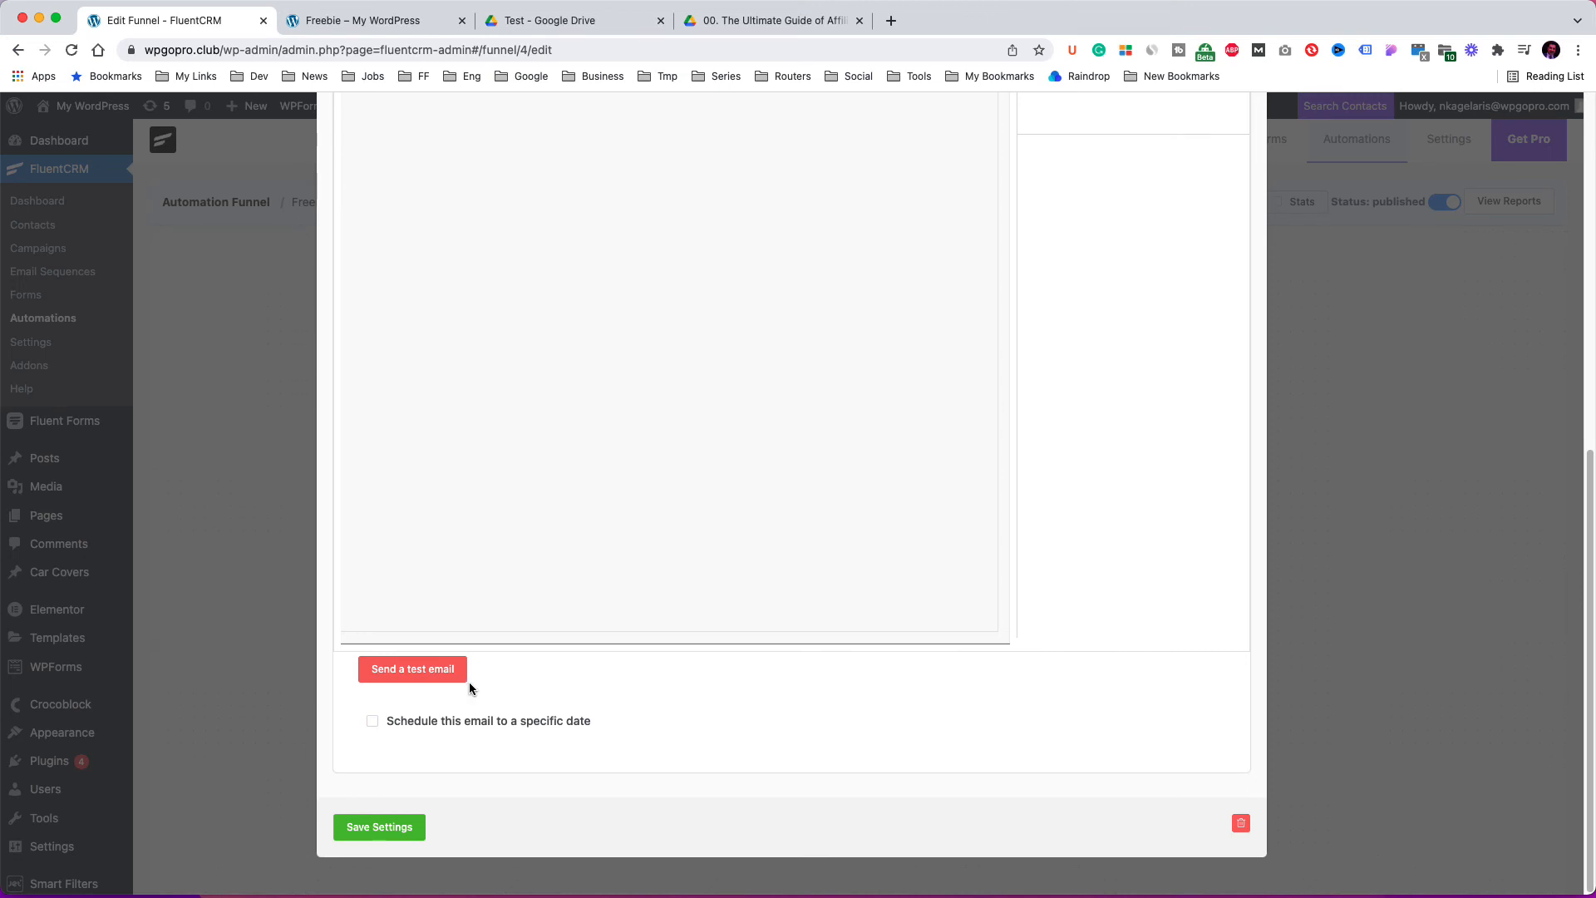
click(449, 670)
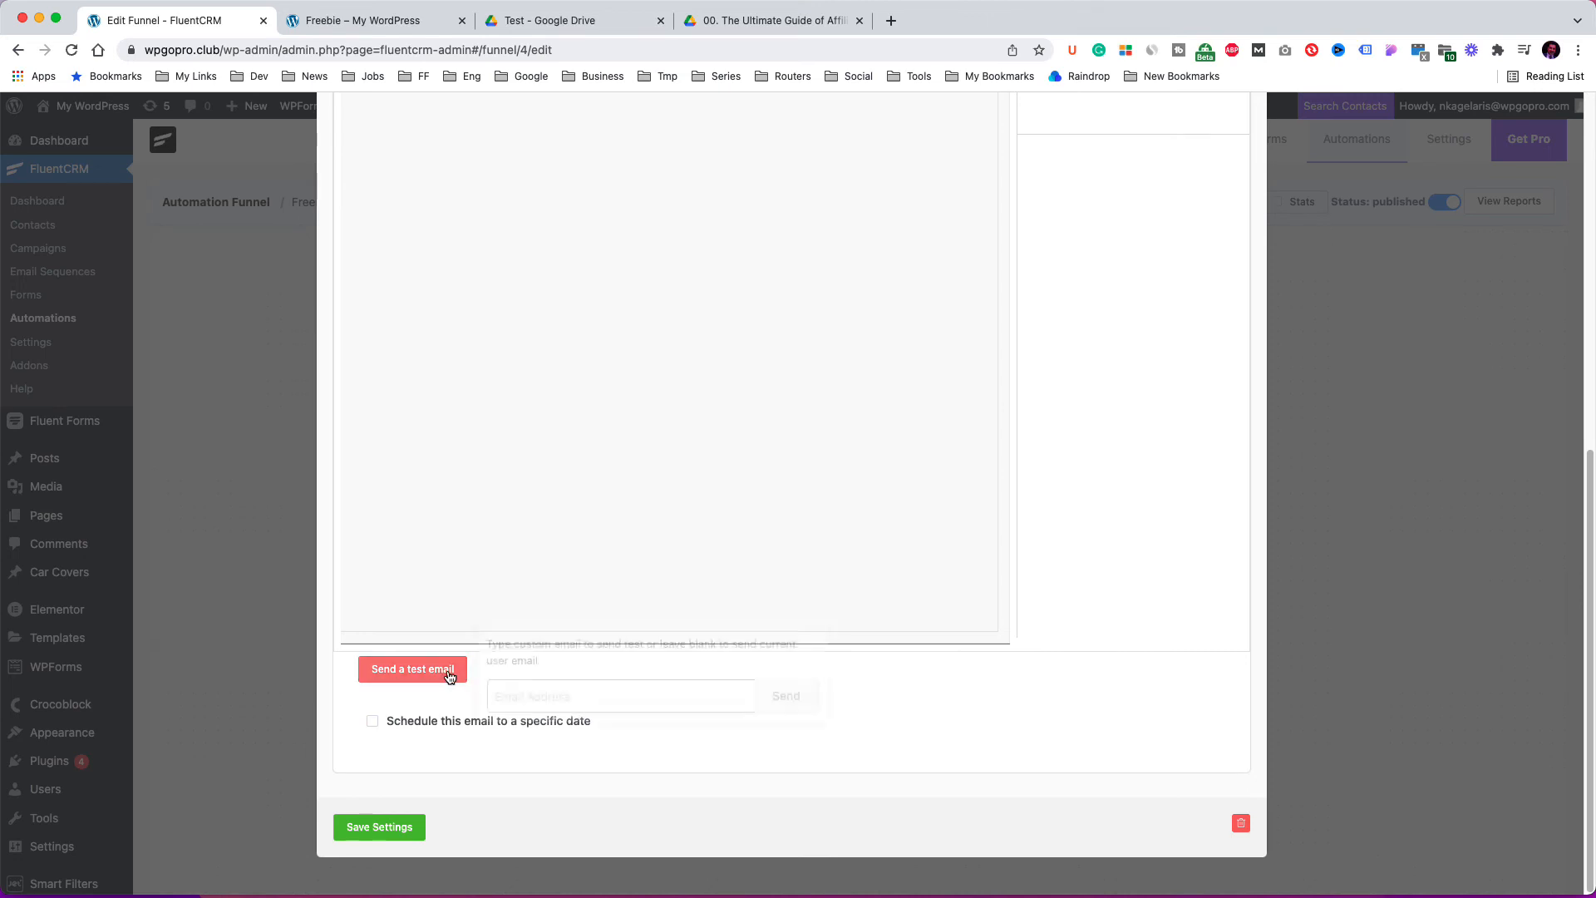
click(522, 695)
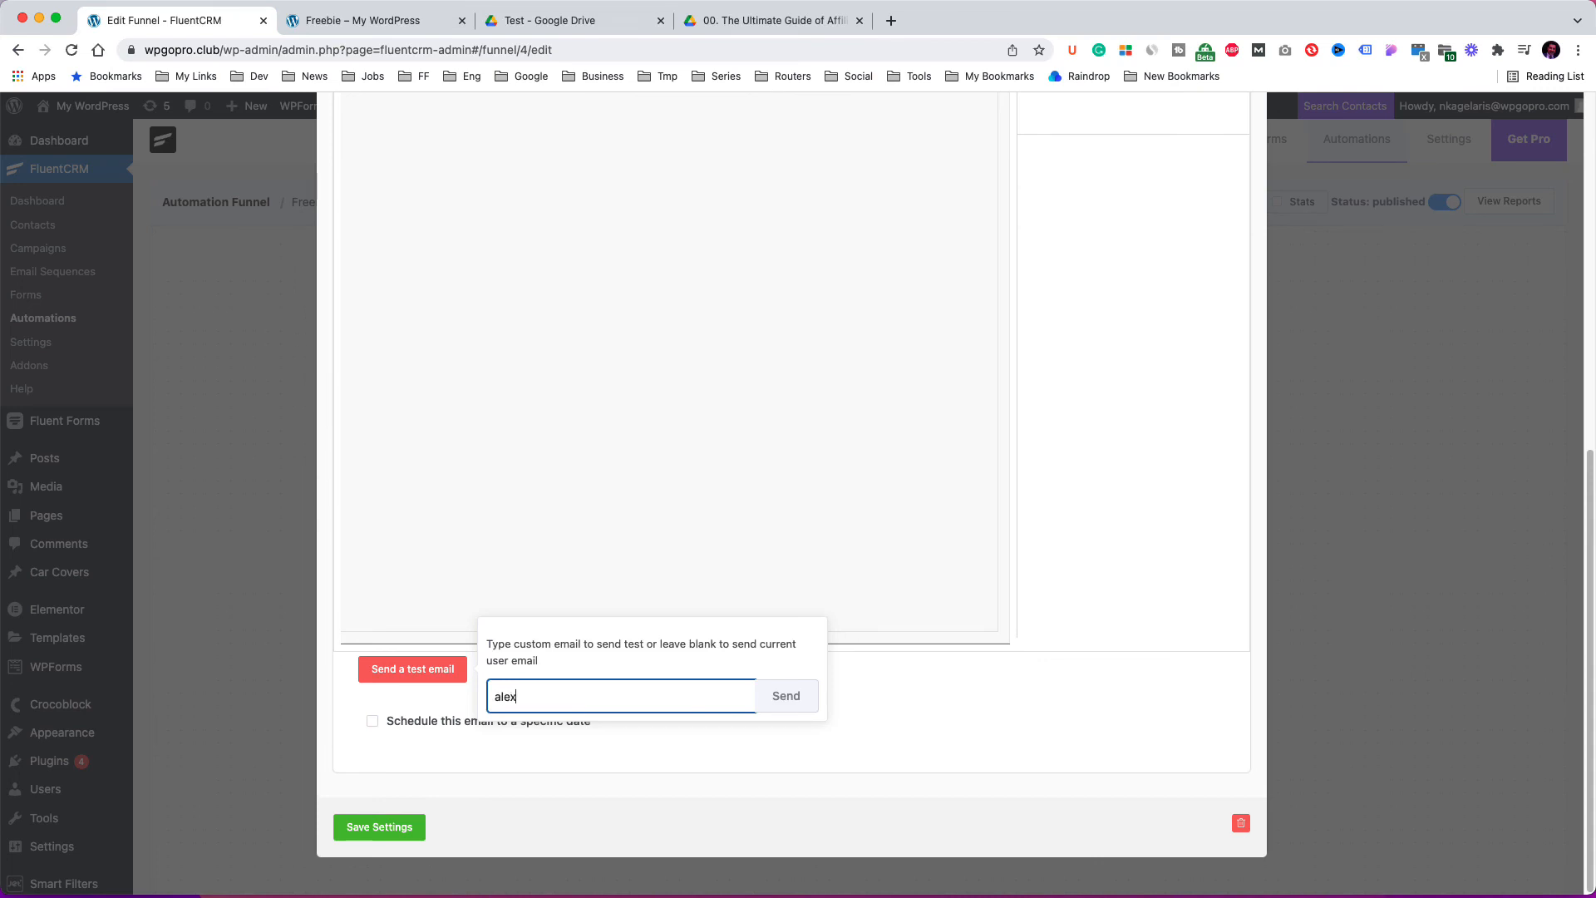
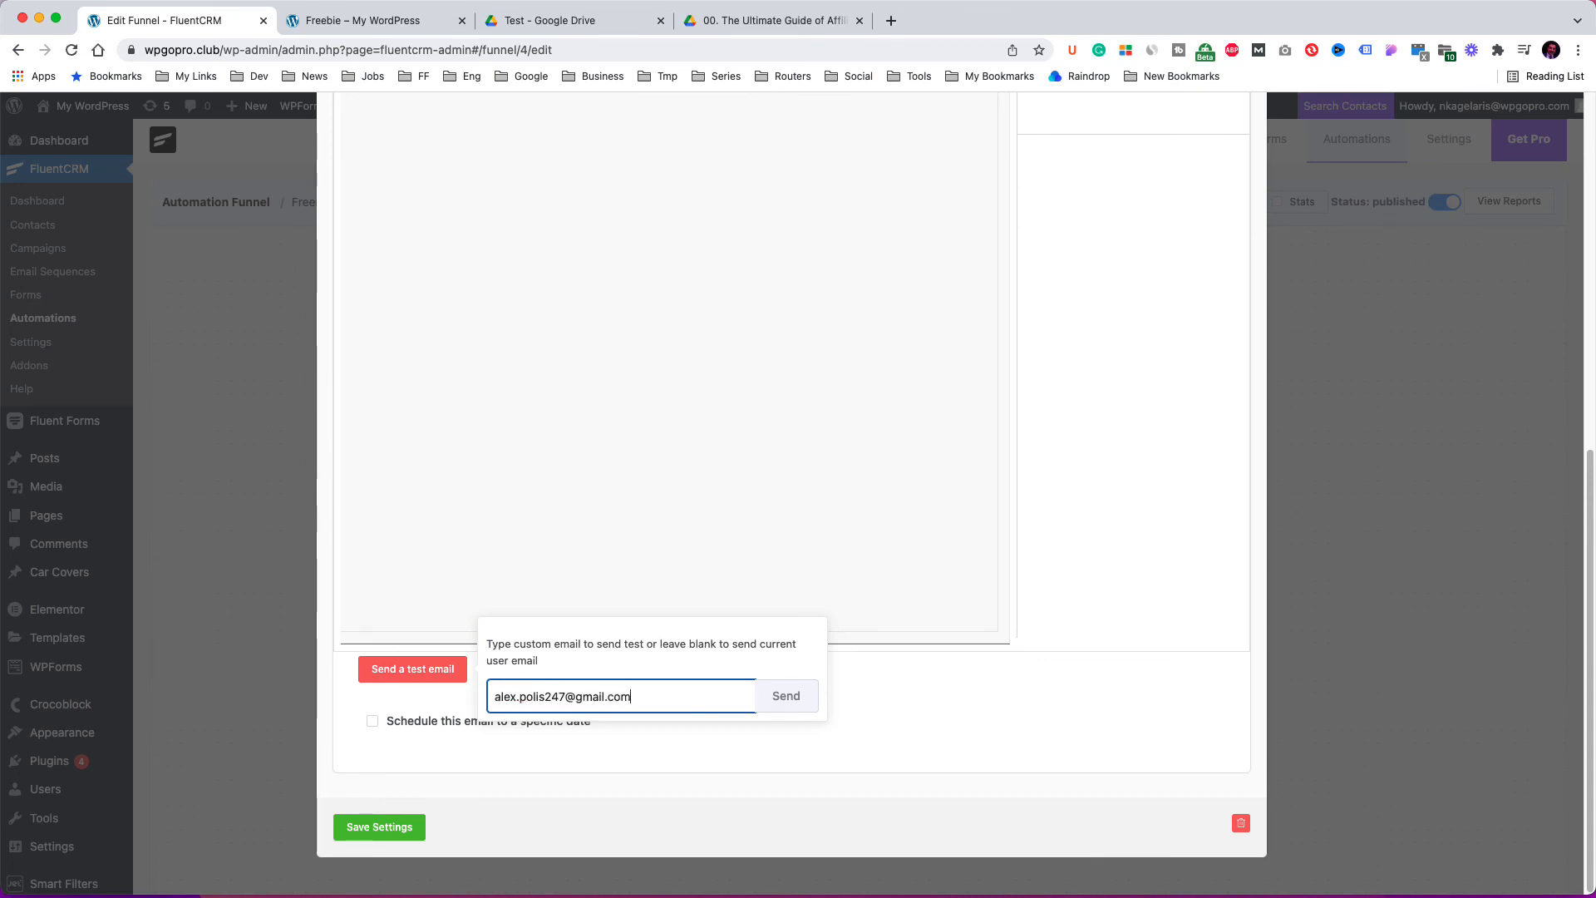
click(788, 702)
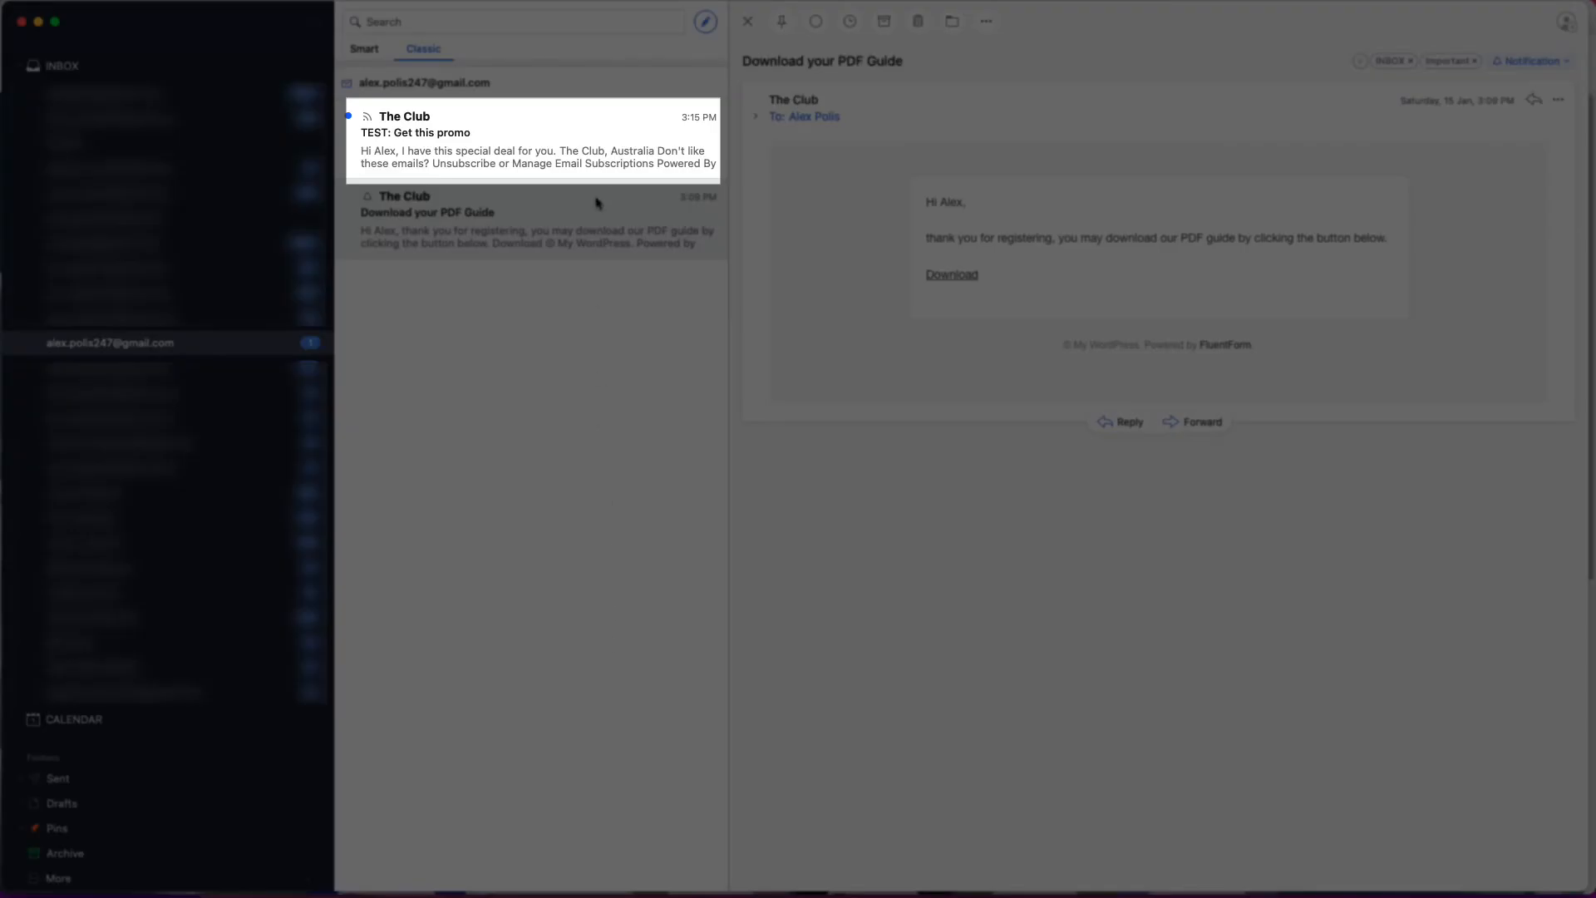
Check the received test email, then review All Emails and the Fluent SMTP email logs.
click(594, 156)
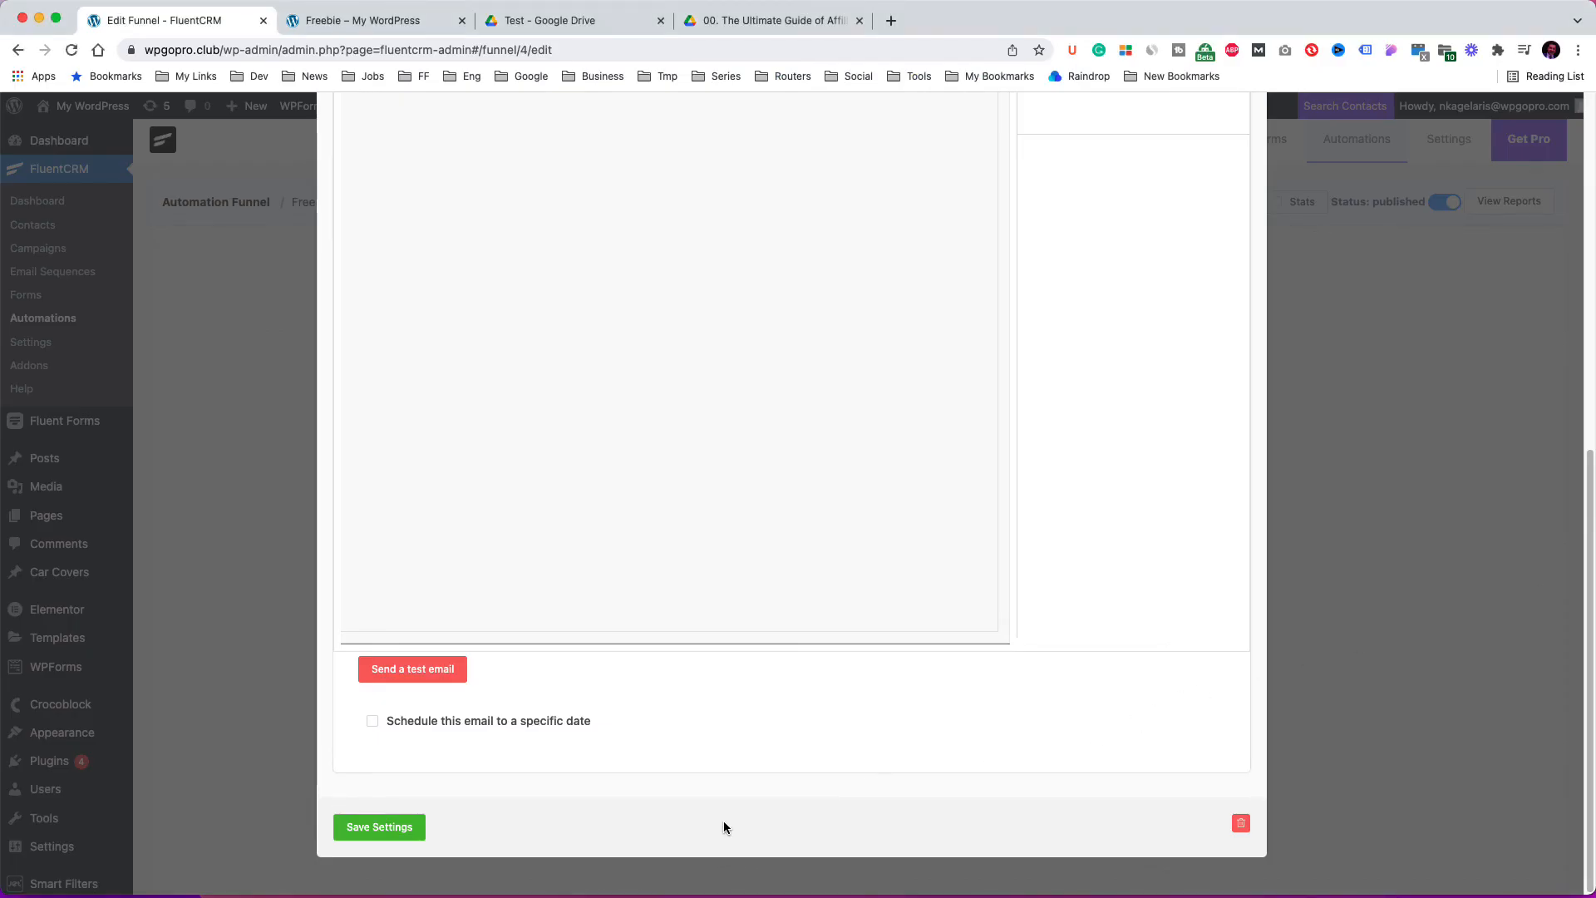
click(406, 829)
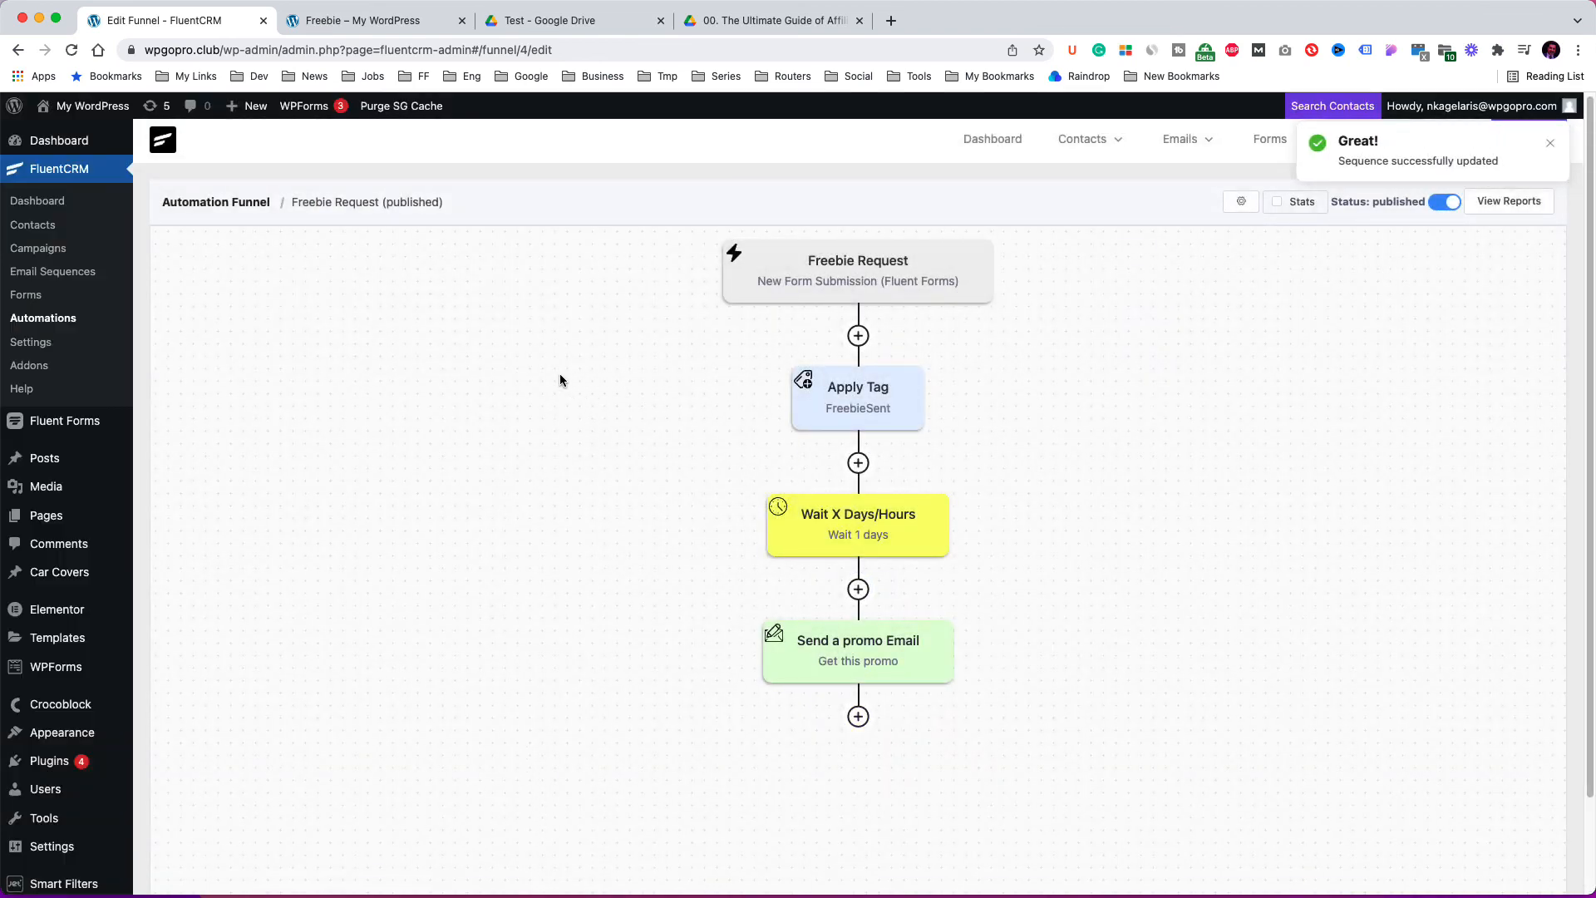
mouse_move(1182, 151)
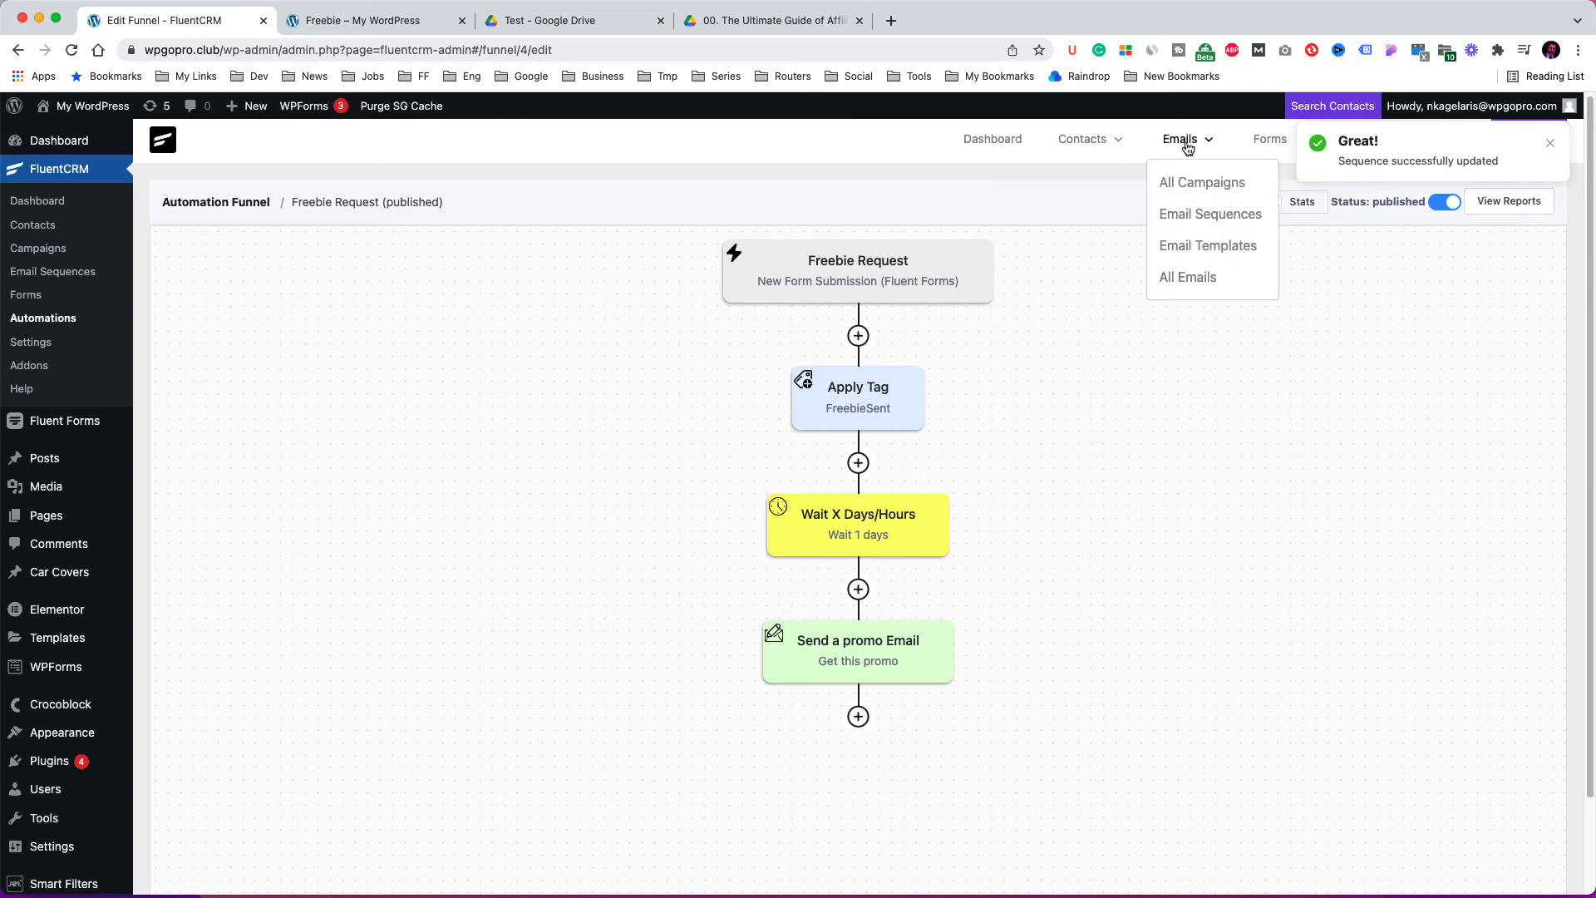
click(1185, 279)
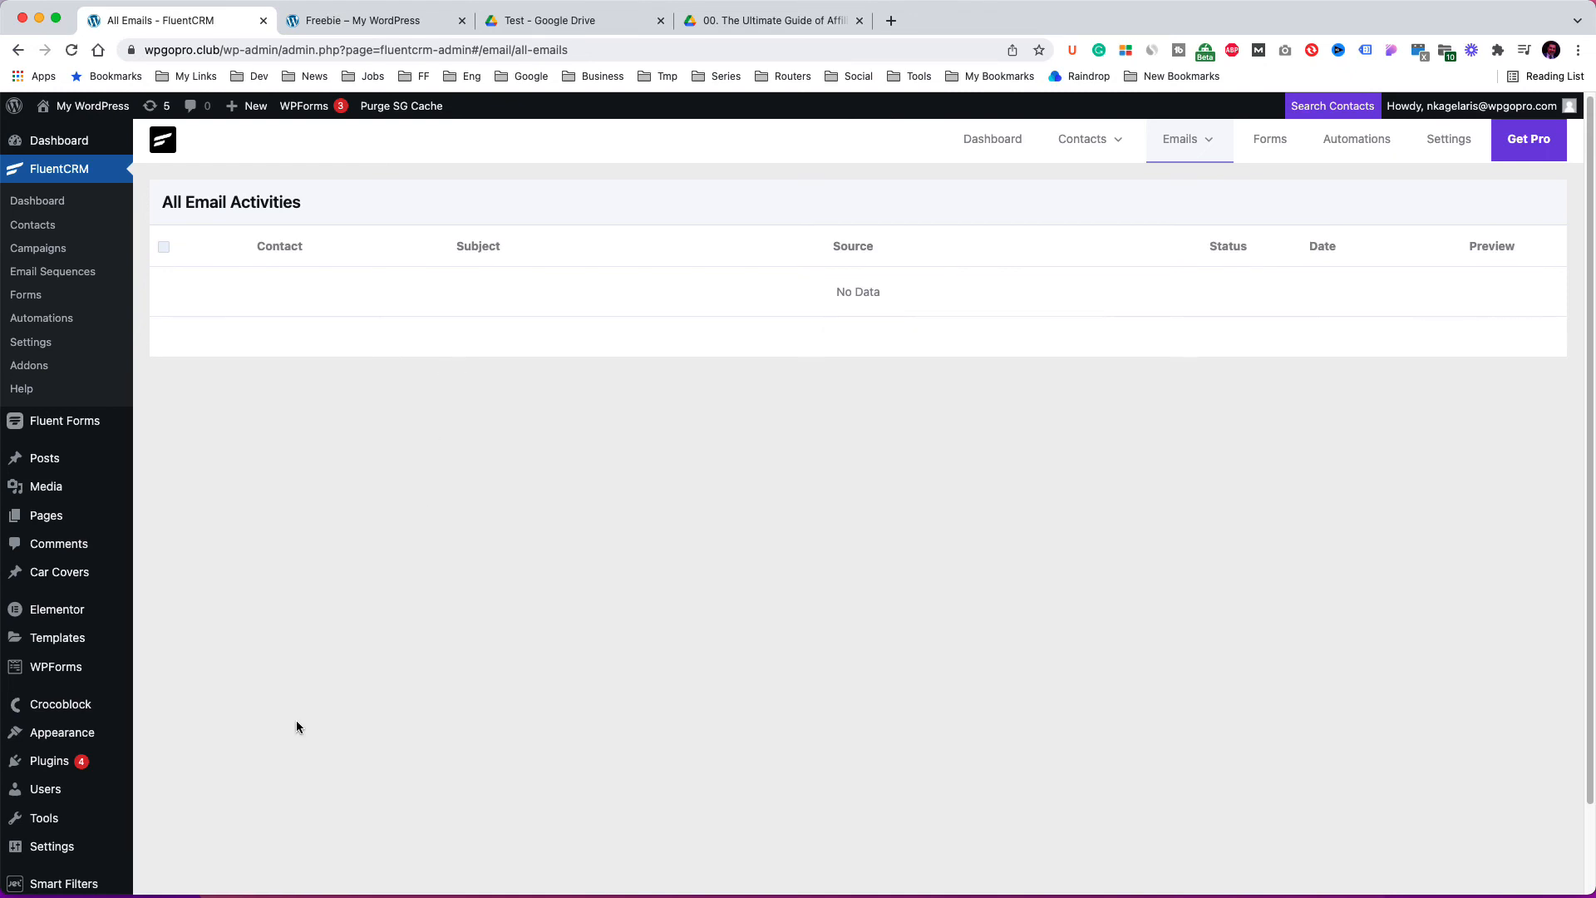
mouse_move(51, 846)
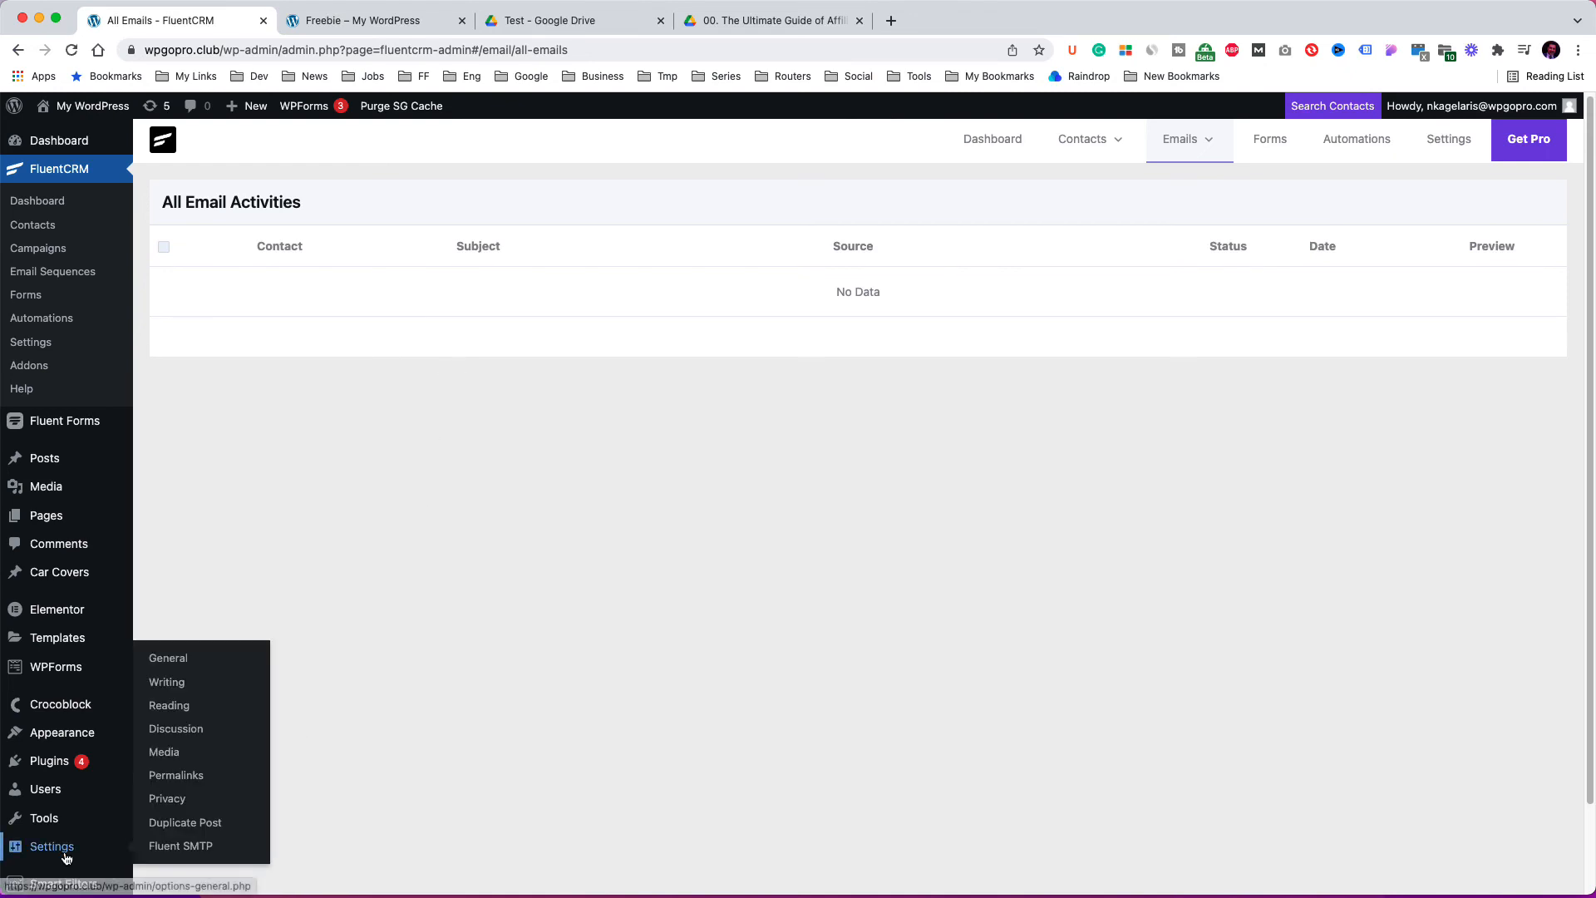
click(168, 848)
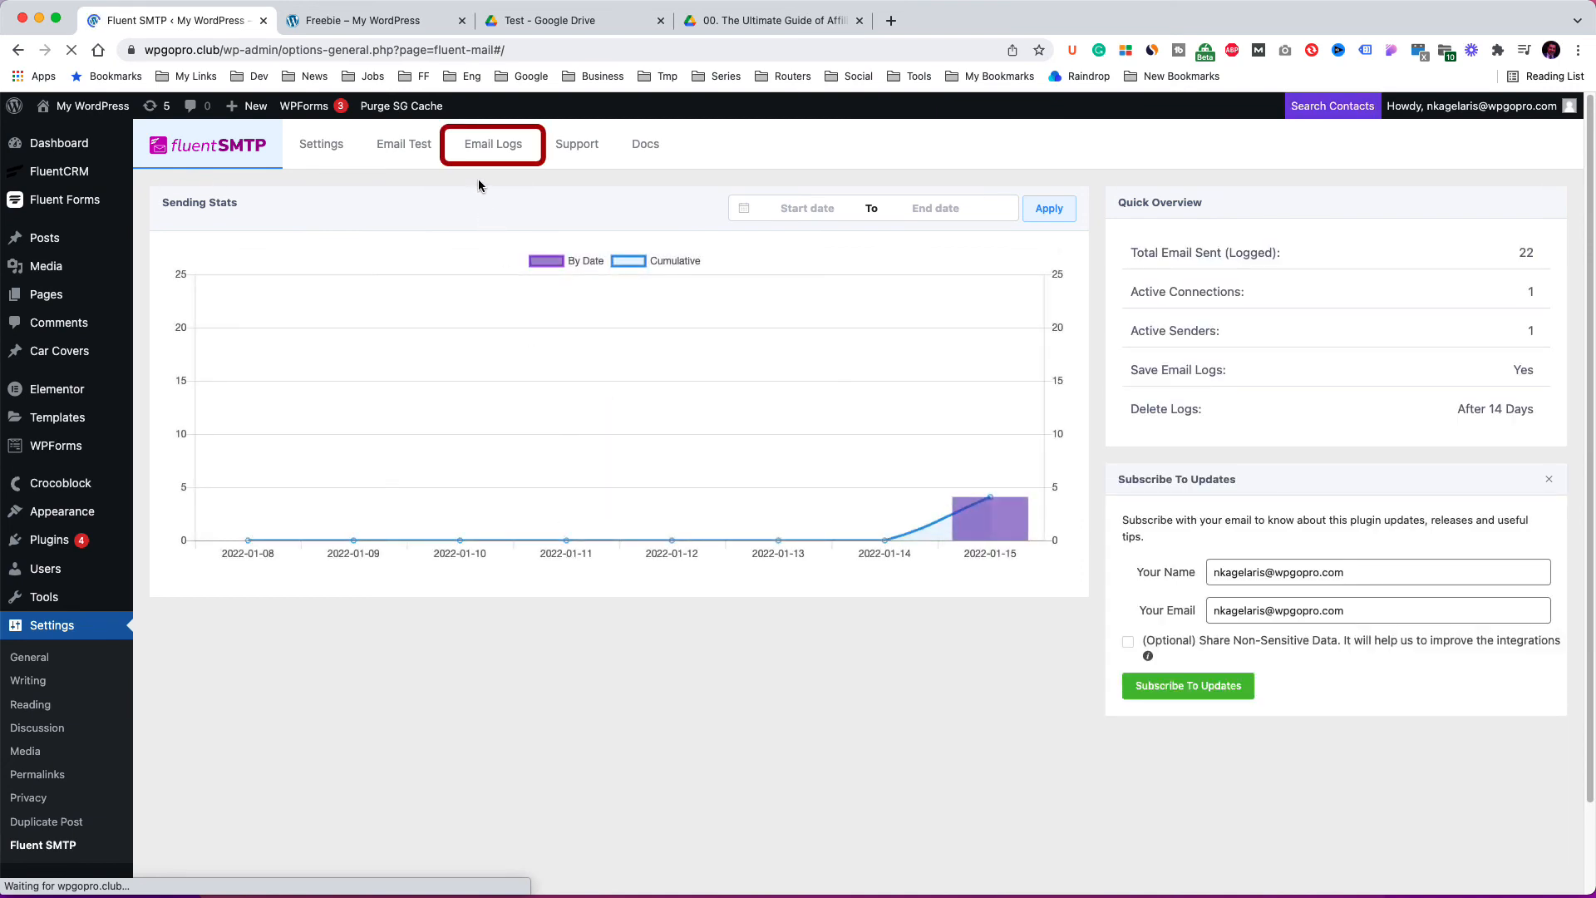
click(488, 148)
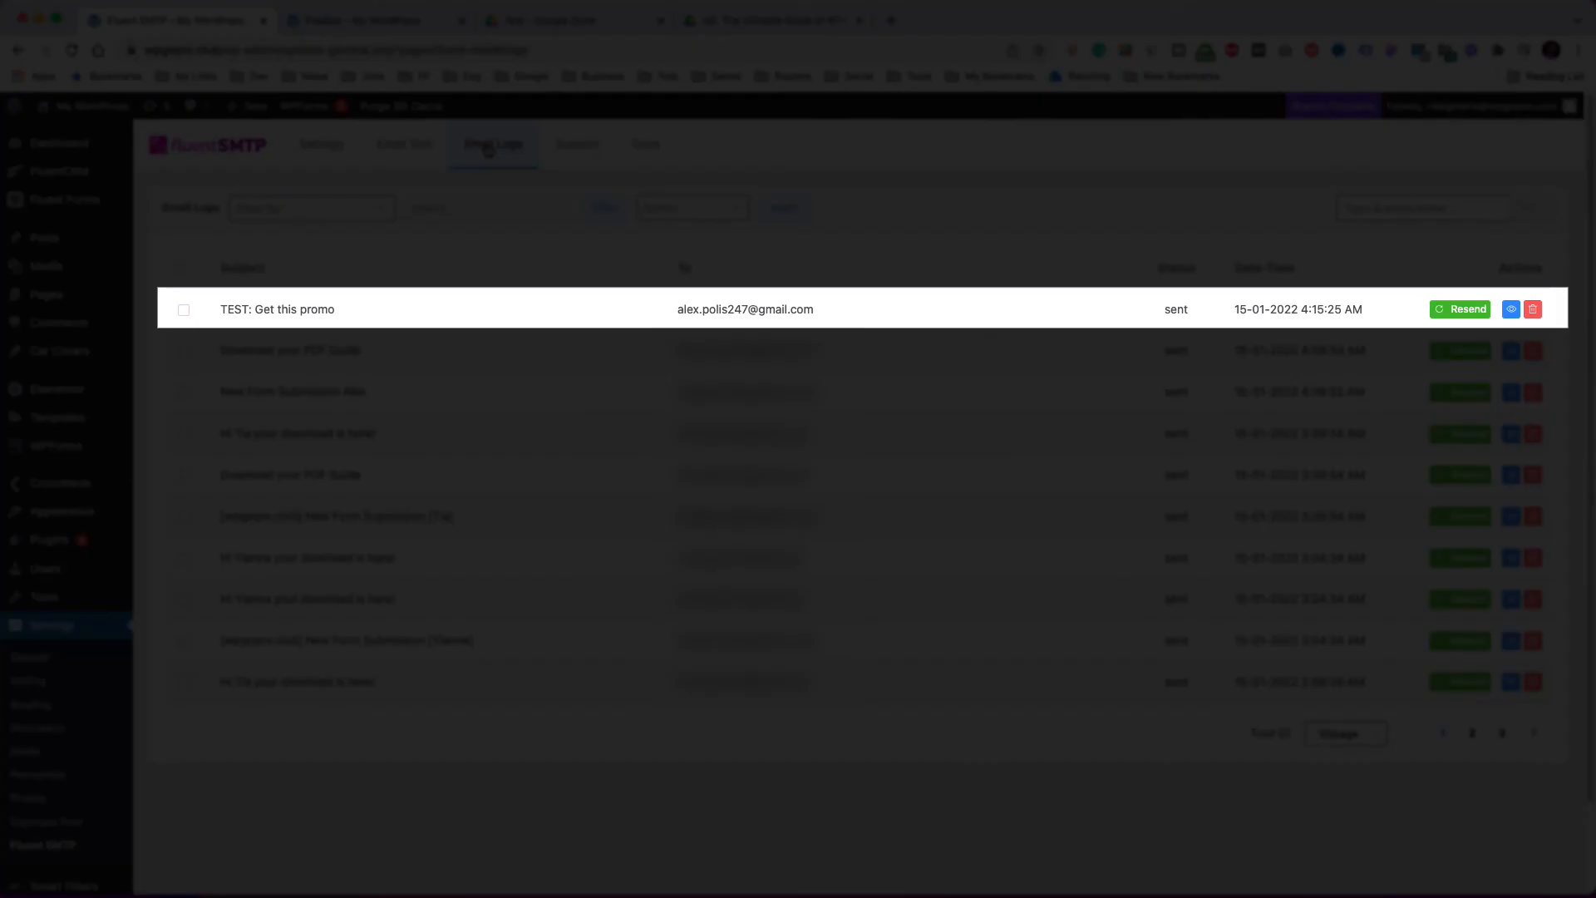